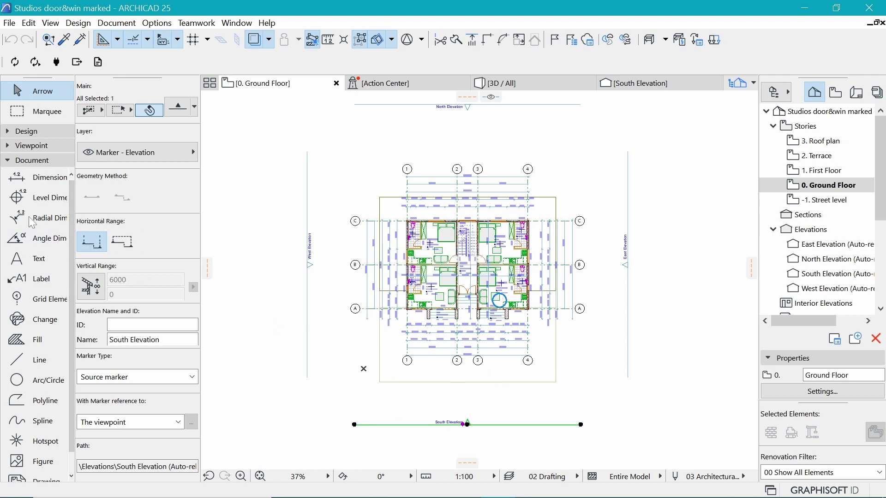
Select the South Elevation marker on the ground floor plan and open its elevation with the current view settings
{"action": "left_click", "coordinate": [30, 146]}
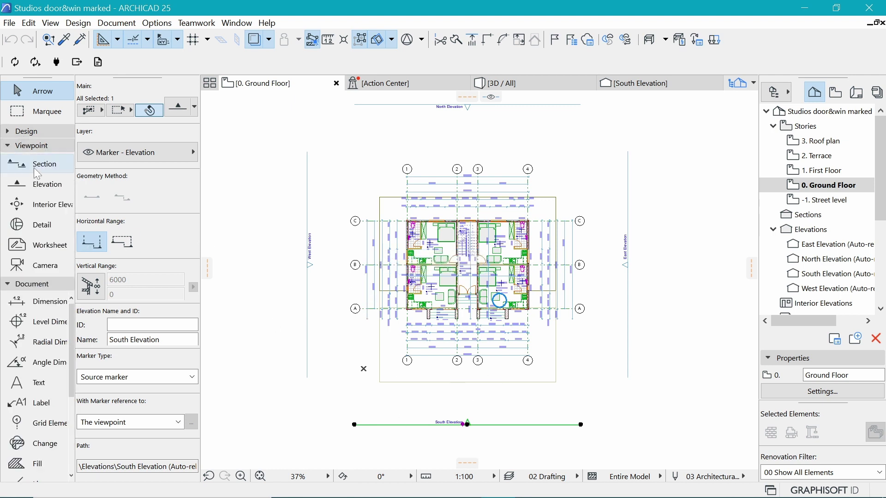
{"action": "left_click", "coordinate": [36, 187]}
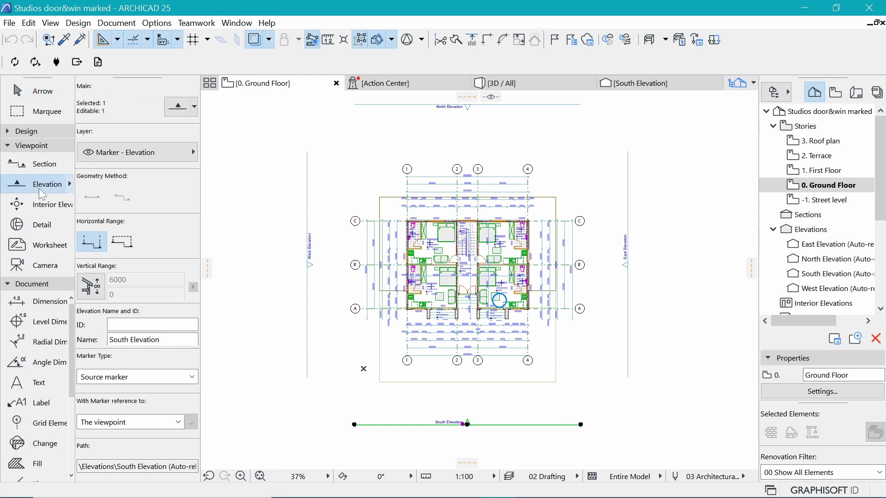
{"action": "scroll", "coordinate": [669, 360], "scroll_direction": "up", "scroll_amount": 1}
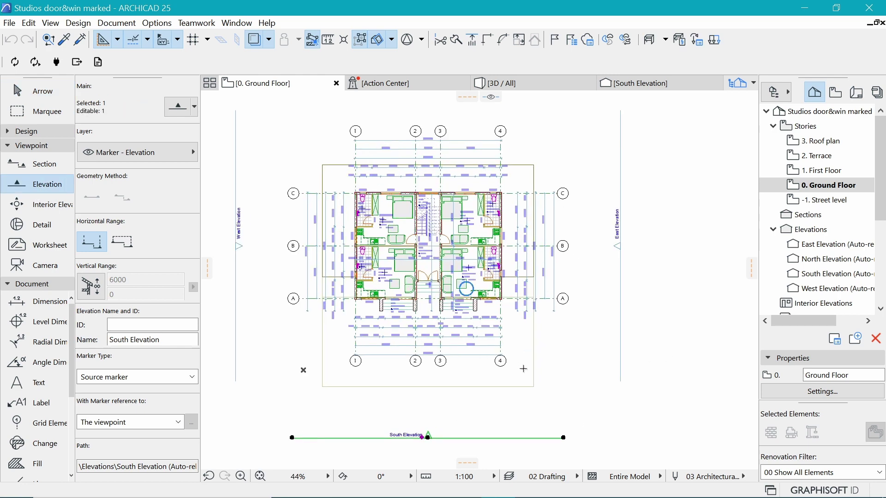
{"action": "key", "text": "Escape"}
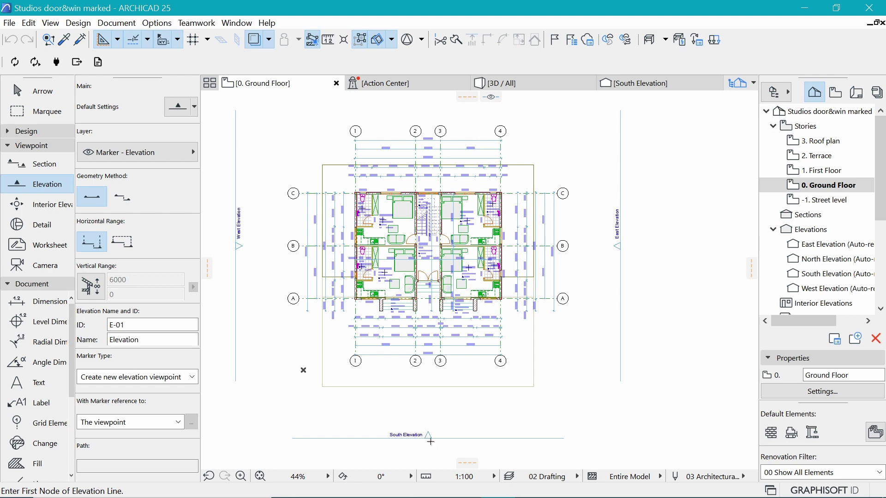
{"action": "left_click", "coordinate": [431, 442], "text": "shift"}
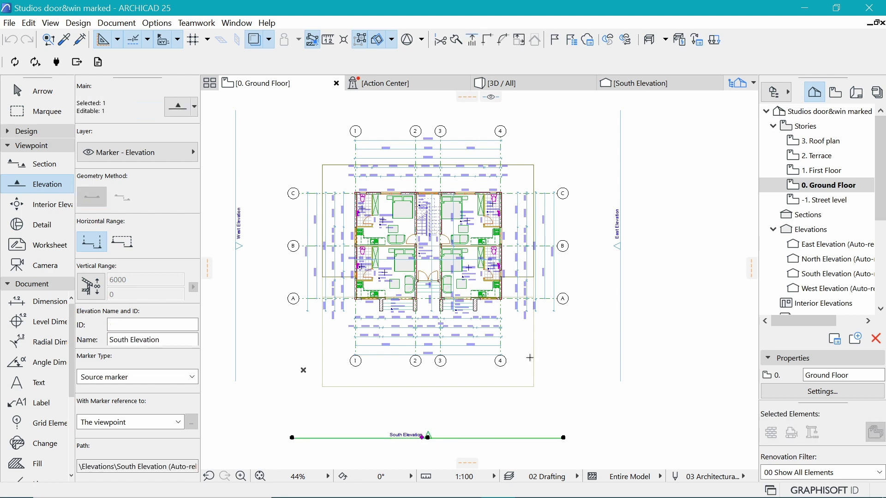
{"action": "right_click", "coordinate": [608, 286]}
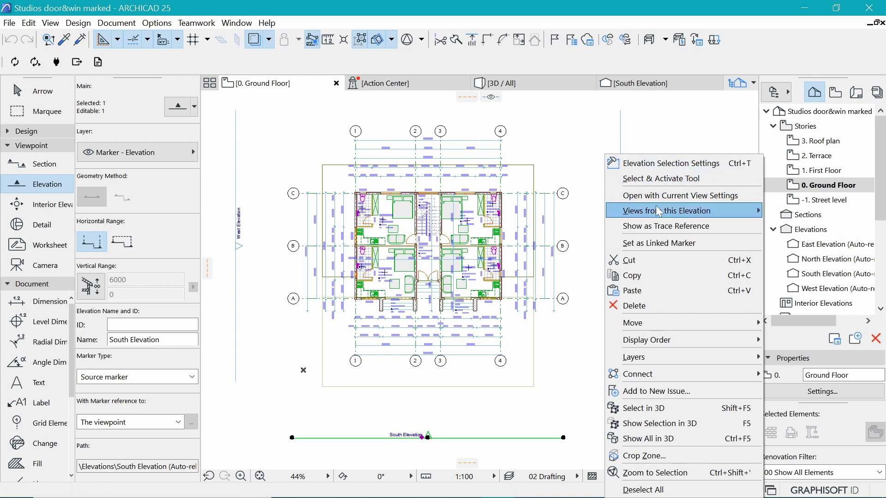
{"action": "left_click", "coordinate": [666, 200]}
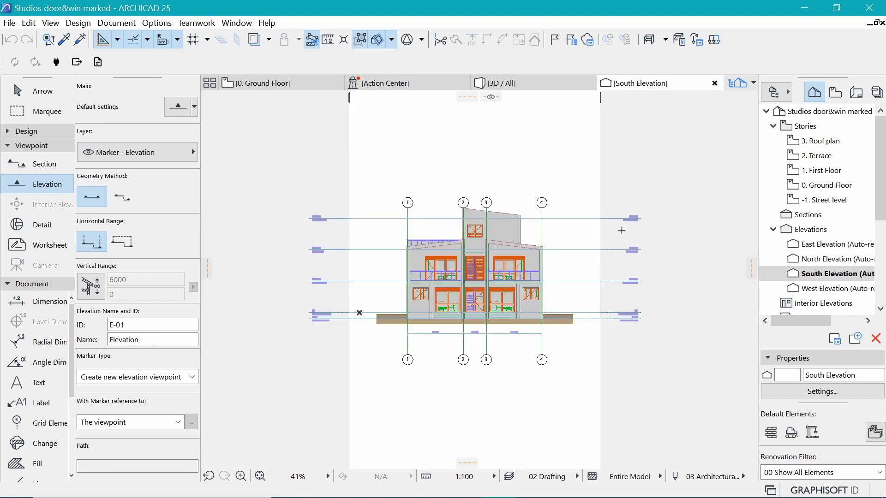
Examine the south elevation's surface colours, windows, doors and interior elements visible through the glazing
{"action": "scroll", "coordinate": [563, 177], "scroll_direction": "up", "scroll_amount": 4}
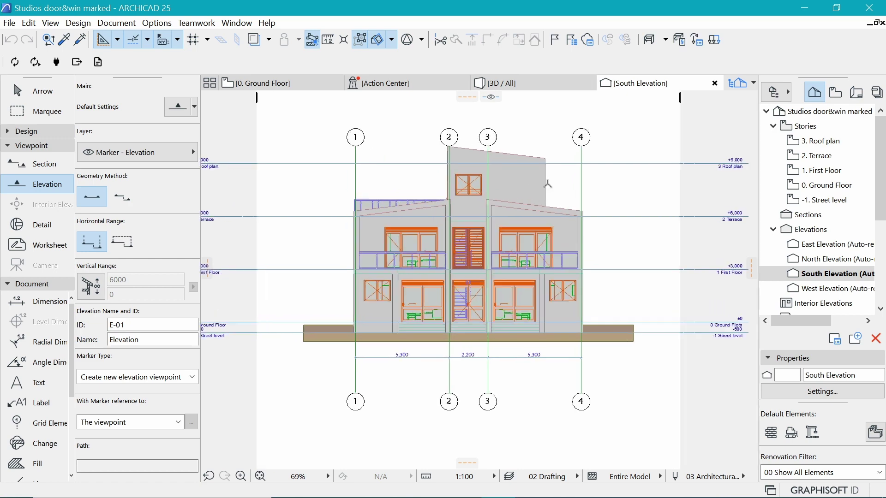
{"action": "scroll", "coordinate": [588, 186], "scroll_direction": "up", "scroll_amount": 1}
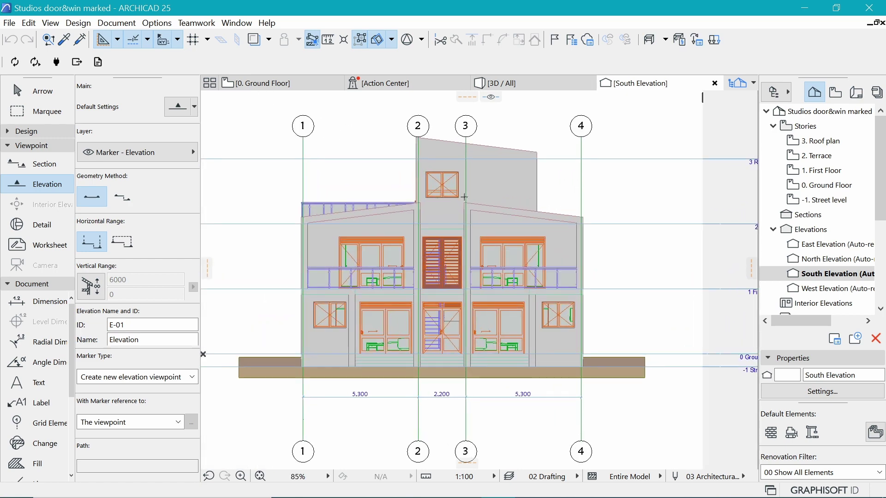
{"action": "scroll", "coordinate": [464, 197], "scroll_direction": "down", "scroll_amount": 2}
{"action": "scroll", "coordinate": [515, 181], "scroll_direction": "up", "scroll_amount": 1}
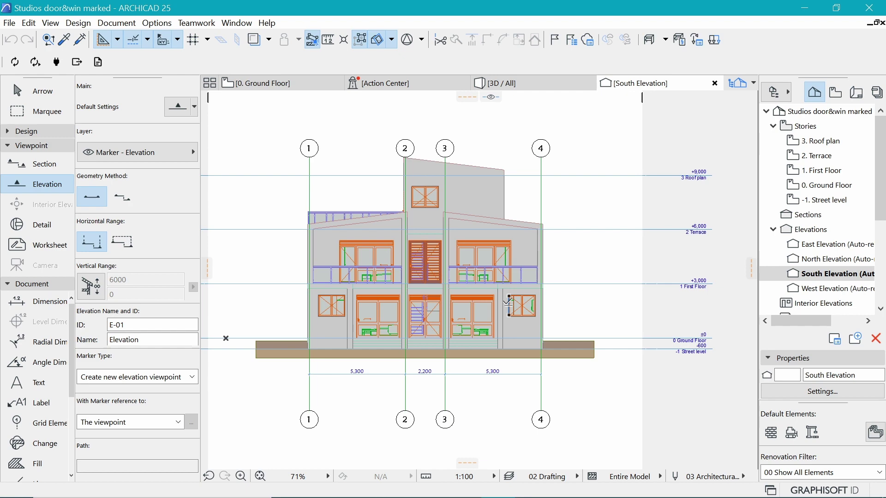
{"action": "scroll", "coordinate": [421, 280], "scroll_direction": "up", "scroll_amount": 1}
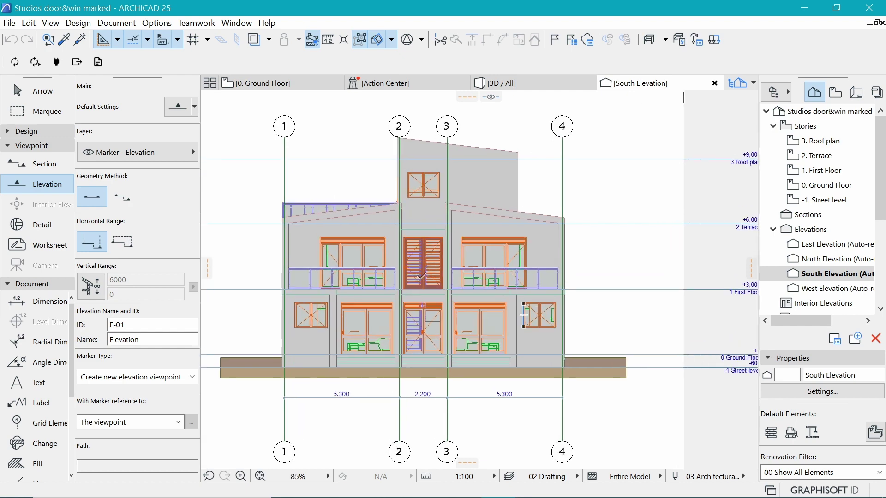
{"action": "scroll", "coordinate": [422, 279], "scroll_direction": "up", "scroll_amount": 1}
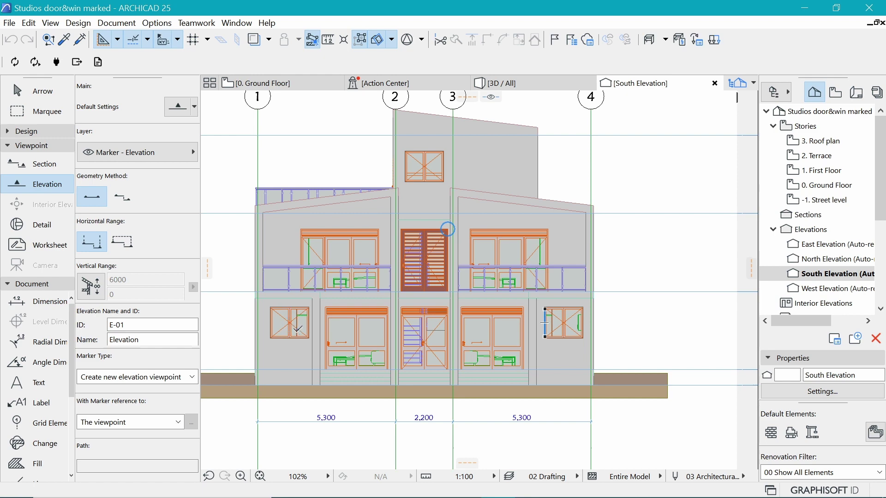
{"action": "scroll", "coordinate": [419, 283], "scroll_direction": "up", "scroll_amount": 2}
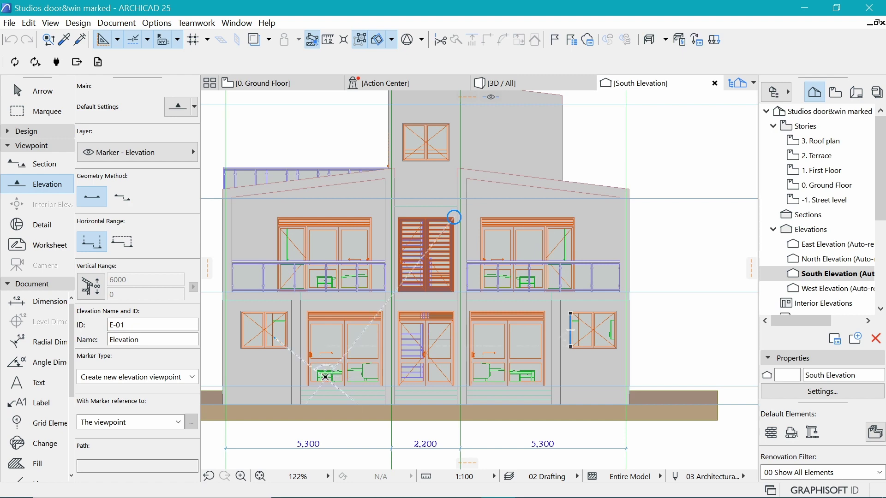
{"action": "scroll", "coordinate": [422, 258], "scroll_direction": "down", "scroll_amount": 2}
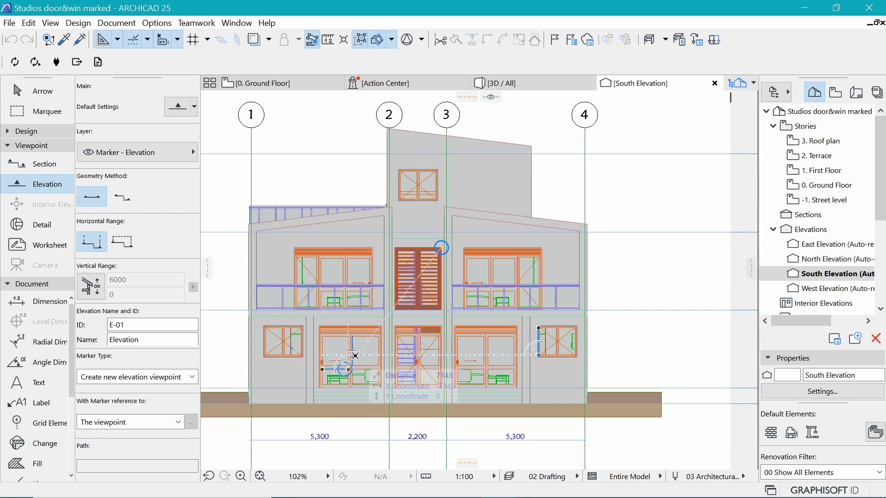
{"action": "scroll", "coordinate": [438, 373], "scroll_direction": "down", "scroll_amount": 2}
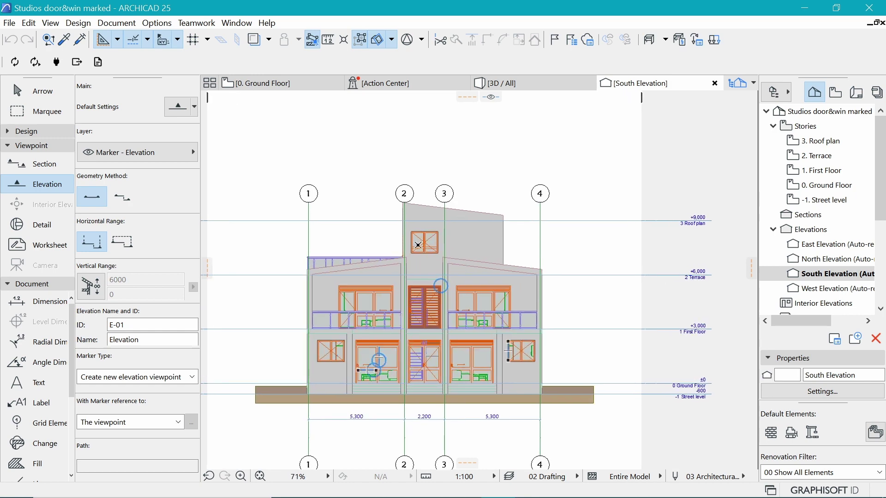
{"action": "scroll", "coordinate": [403, 204], "scroll_direction": "down", "scroll_amount": 1}
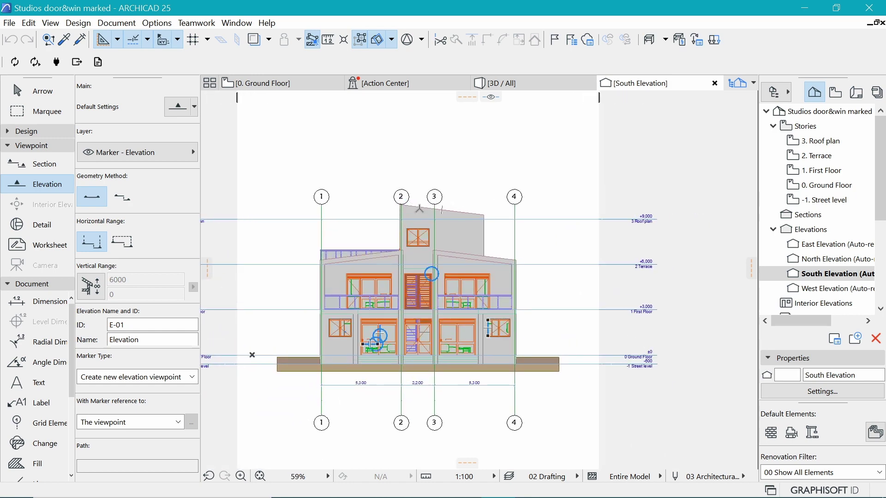
Open the South Elevation's settings and show the uncut elements options of its model appearance
{"action": "right_click", "coordinate": [647, 87]}
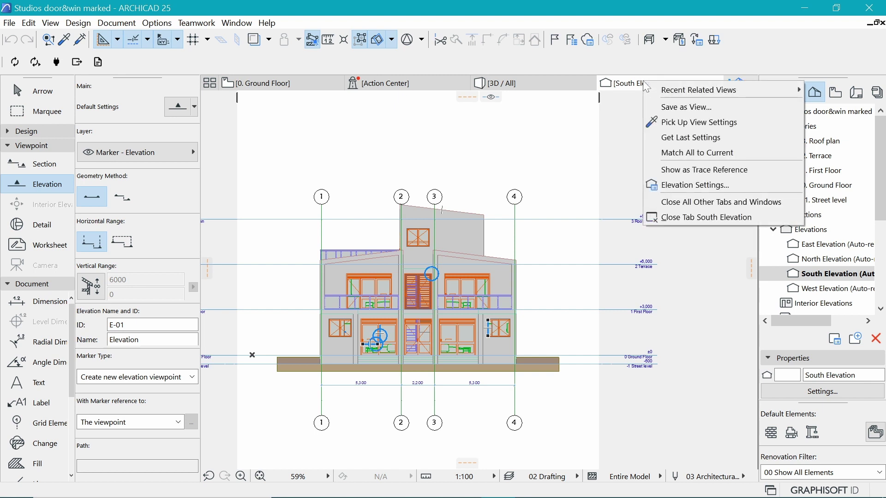
{"action": "left_click", "coordinate": [685, 186]}
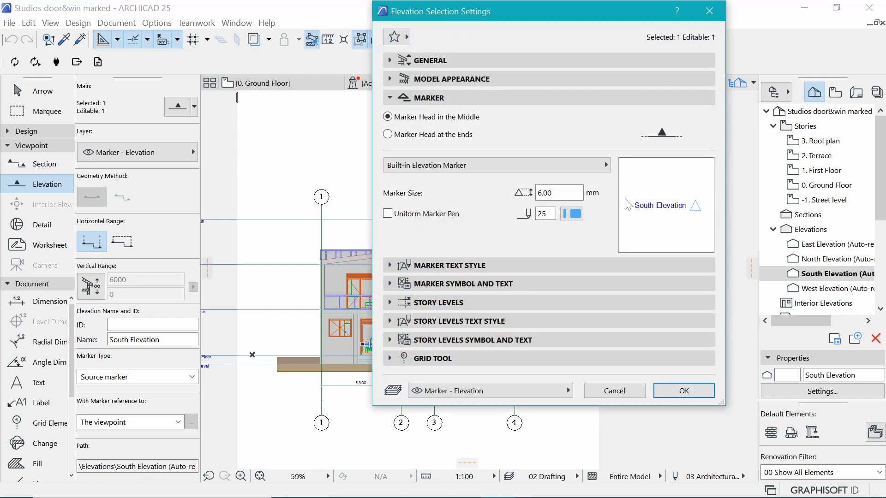
{"action": "left_click", "coordinate": [462, 78]}
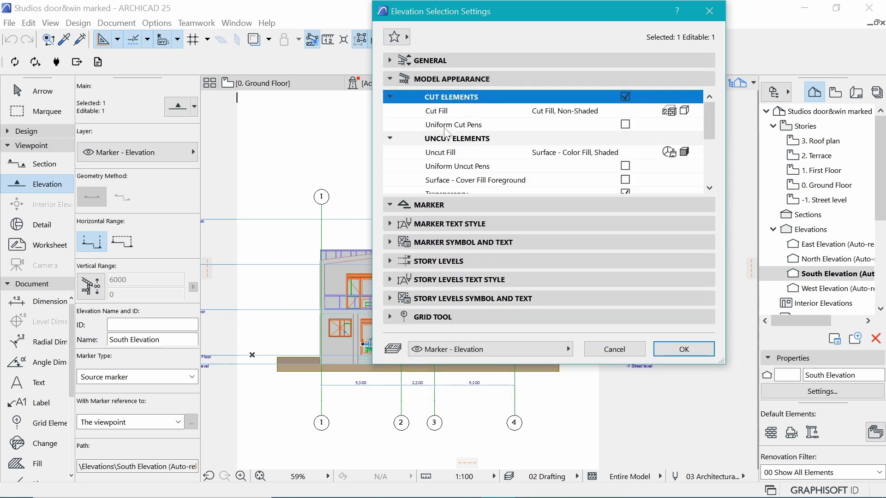
{"action": "left_click_drag", "start_coordinate": [496, 22], "coordinate": [646, 53]}
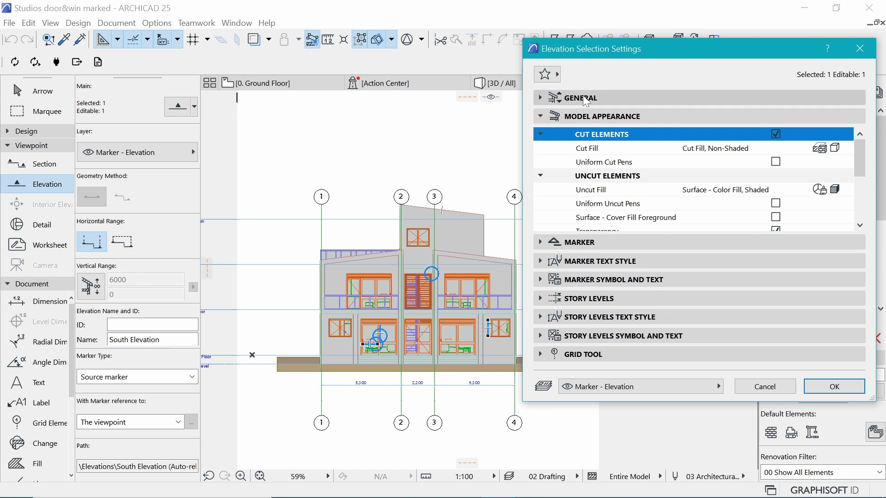
{"action": "left_click", "coordinate": [540, 134]}
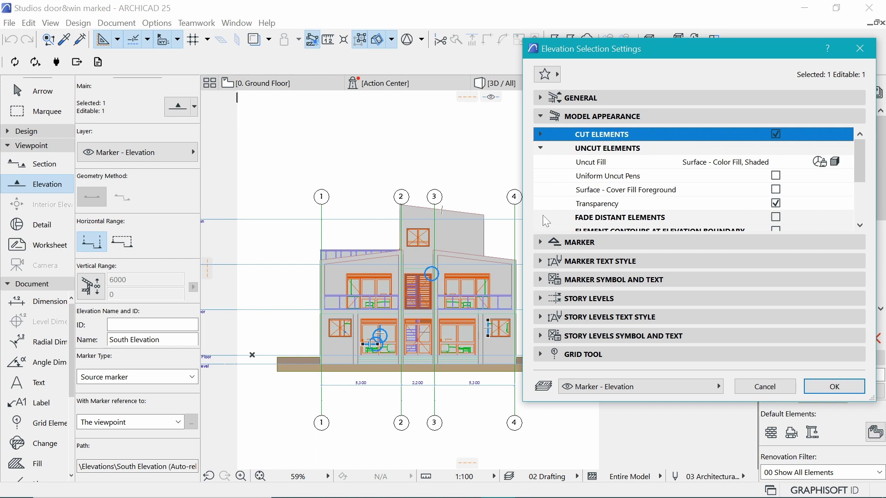
{"action": "left_click", "coordinate": [593, 151]}
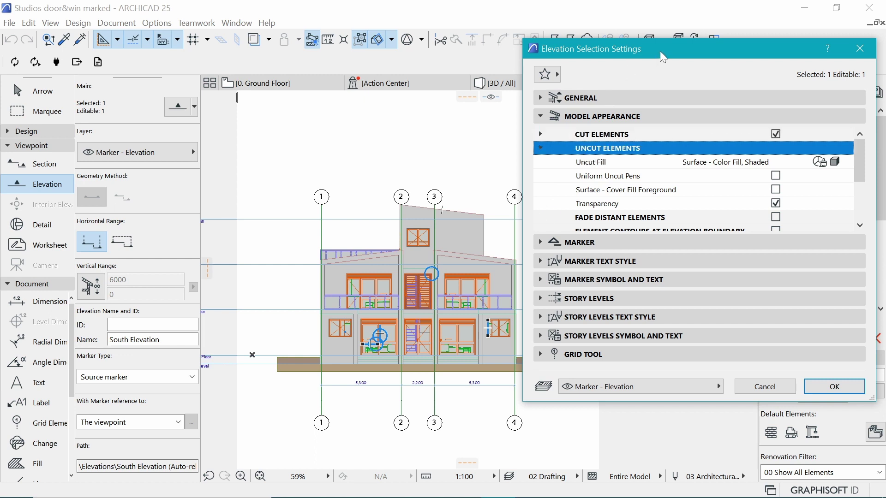
Set the uncut fill of the South Elevation to Uniform Pen - Color Fill, Non-Shaded
{"action": "left_click_drag", "start_coordinate": [660, 51], "coordinate": [451, 90]}
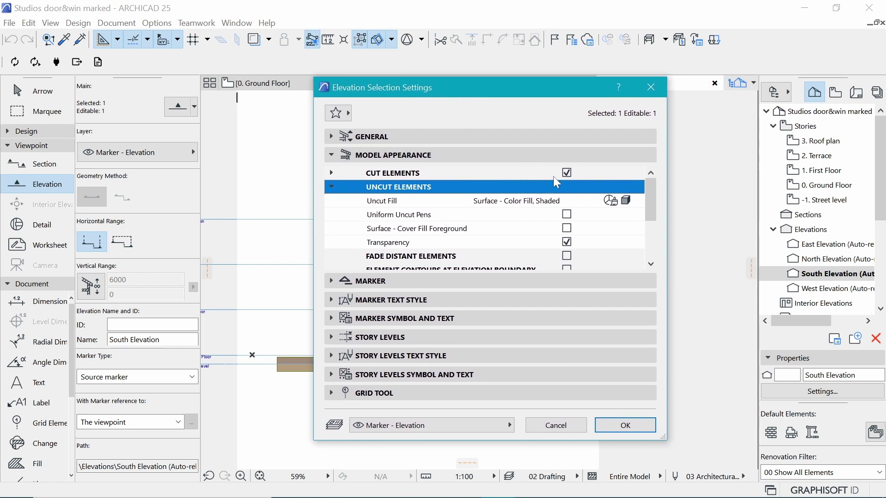
{"action": "left_click", "coordinate": [399, 202]}
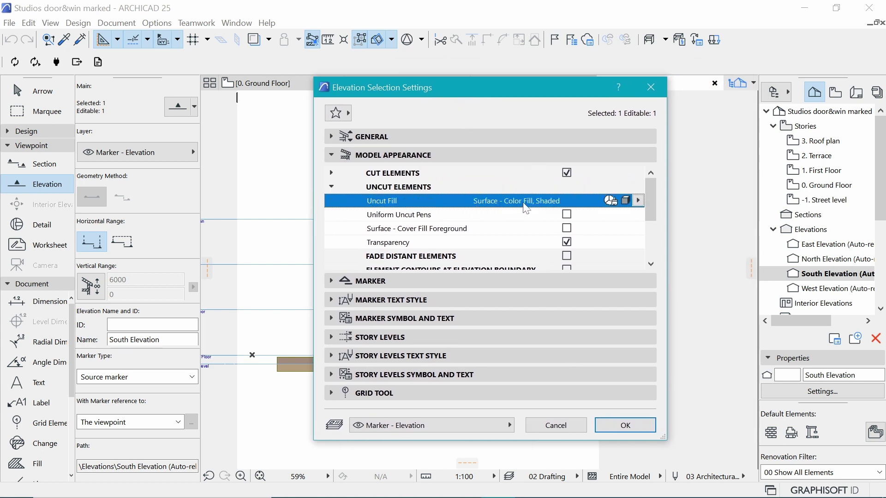
{"action": "left_click", "coordinate": [639, 202]}
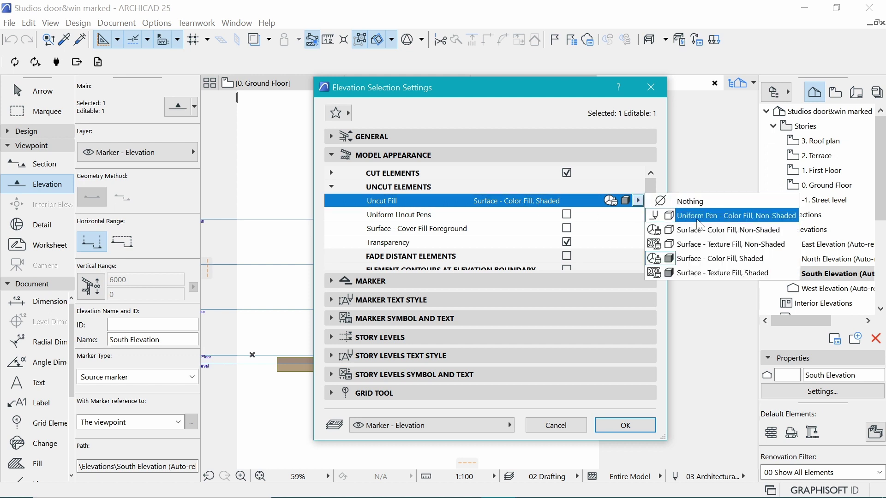
{"action": "left_click", "coordinate": [735, 217]}
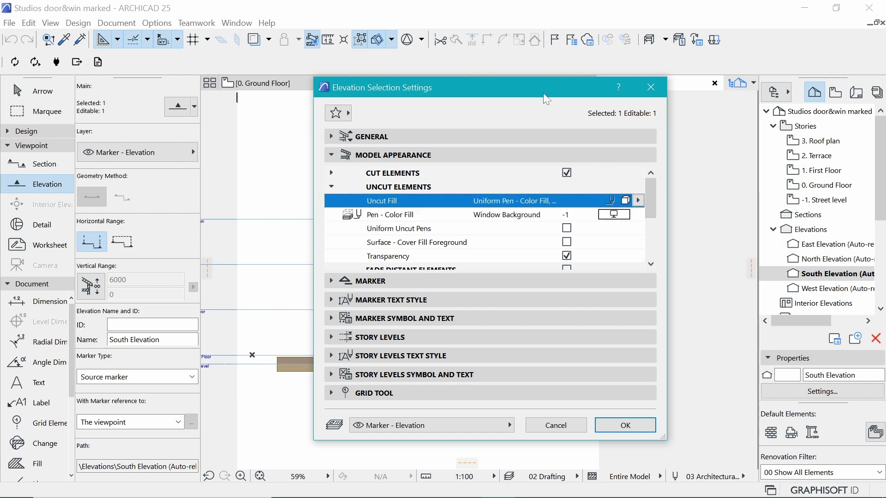
{"action": "mouse_move", "coordinate": [543, 93]}
{"action": "left_mouse_down"}
{"action": "mouse_move", "coordinate": [582, 106]}
{"action": "mouse_move", "coordinate": [833, 107]}
{"action": "mouse_move", "coordinate": [673, 108]}
{"action": "mouse_move", "coordinate": [682, 109]}
{"action": "left_mouse_up"}
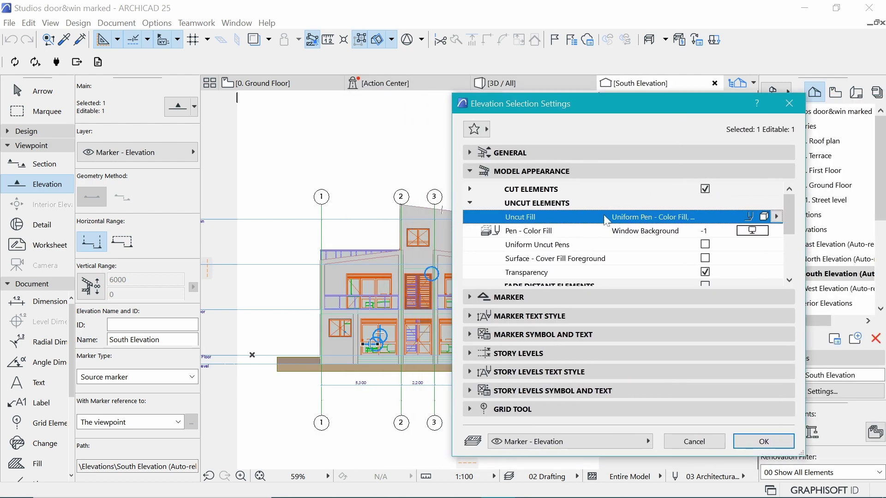
Use Window Background (-1) as the colour fill pen for the uncut elements
{"action": "left_click", "coordinate": [566, 246]}
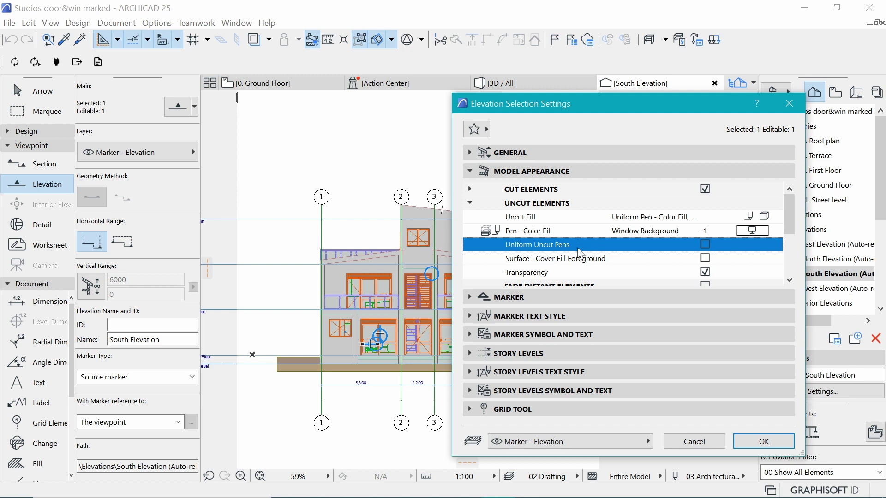
{"action": "left_click", "coordinate": [566, 232]}
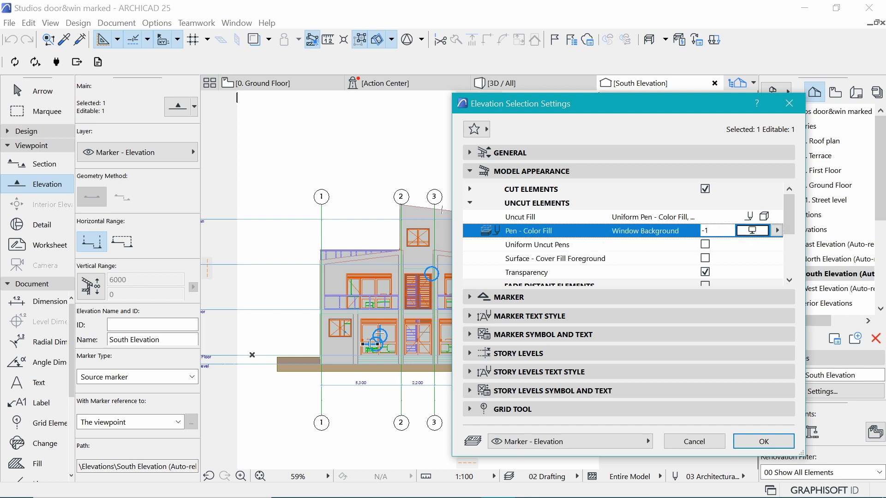
{"action": "left_click", "coordinate": [761, 233]}
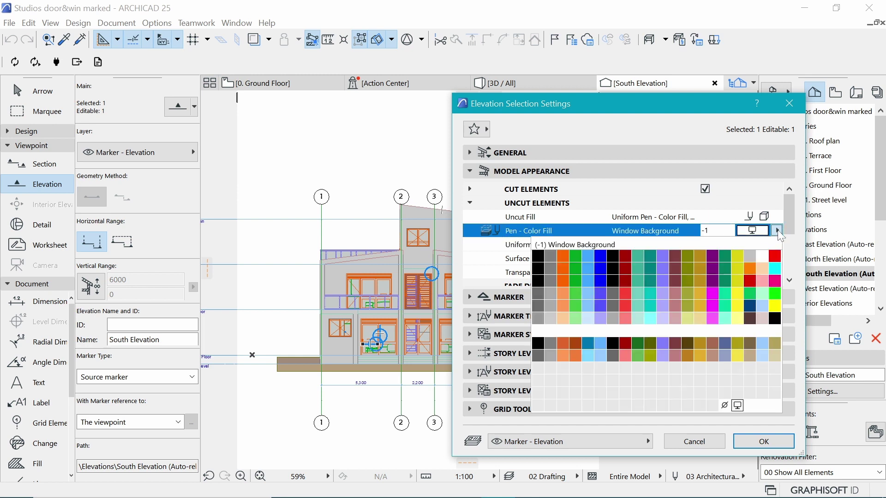
{"action": "left_click", "coordinate": [737, 405]}
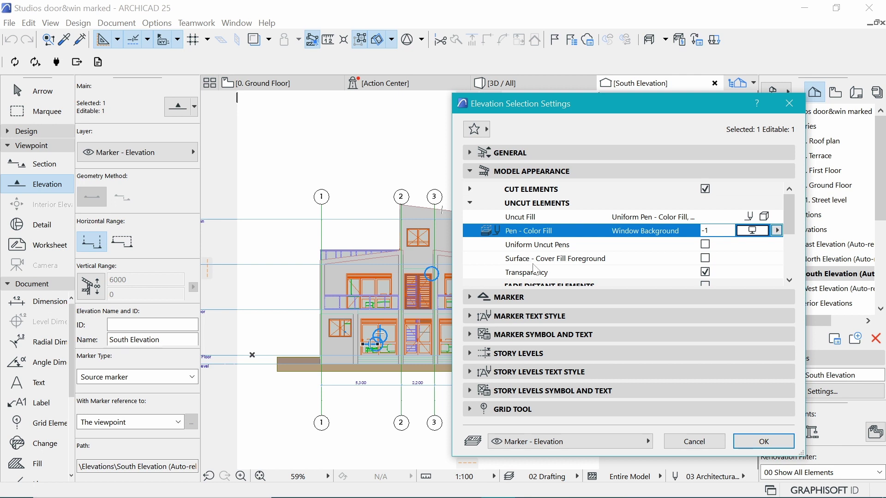
Enable uniform uncut pens and set the uncut line pen to black pen 1, 0.13 mm
{"action": "left_click", "coordinate": [541, 245]}
{"action": "left_click", "coordinate": [705, 244]}
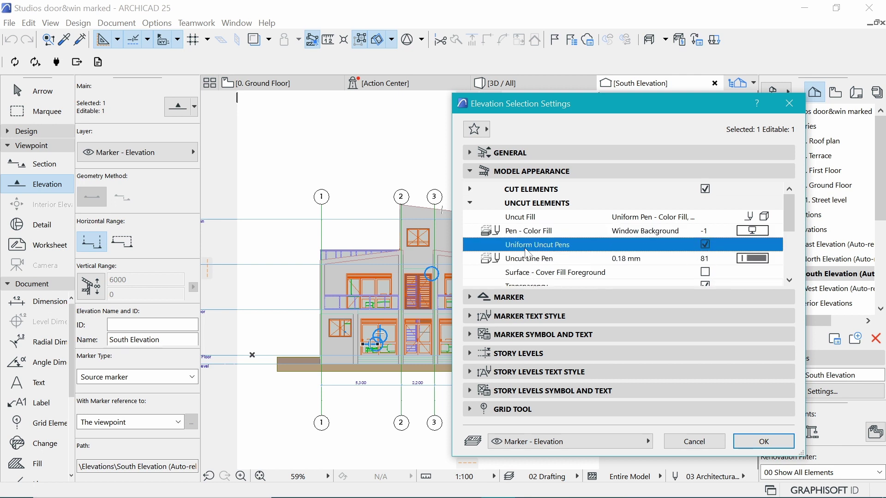
{"action": "left_click", "coordinate": [757, 259]}
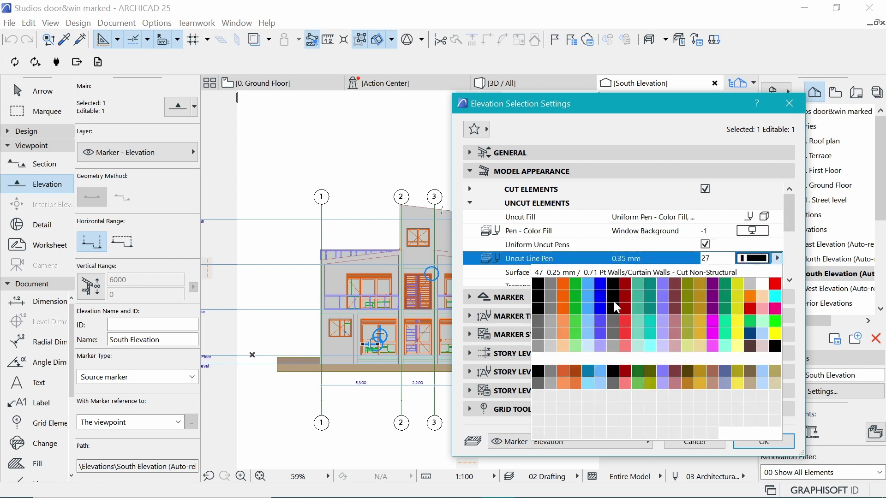
{"action": "left_click", "coordinate": [542, 285]}
{"action": "scroll", "coordinate": [581, 267], "scroll_direction": "down", "scroll_amount": 1}
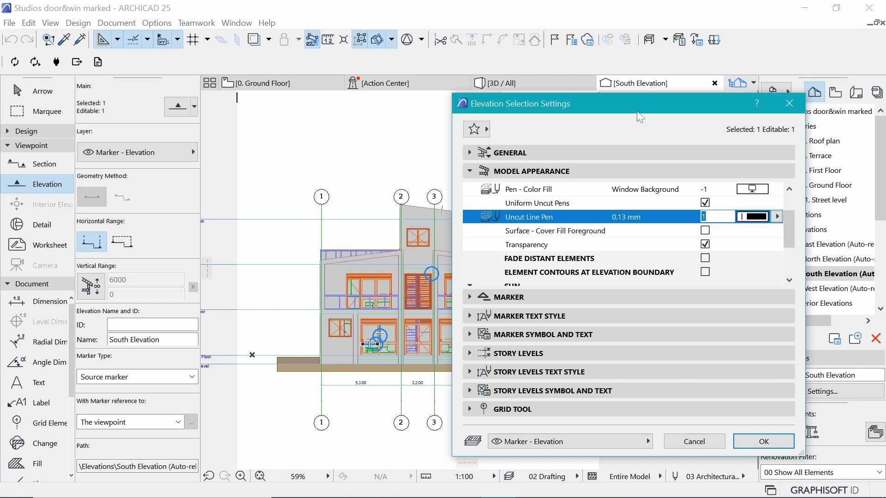
{"action": "left_click_drag", "start_coordinate": [639, 114], "coordinate": [677, 114]}
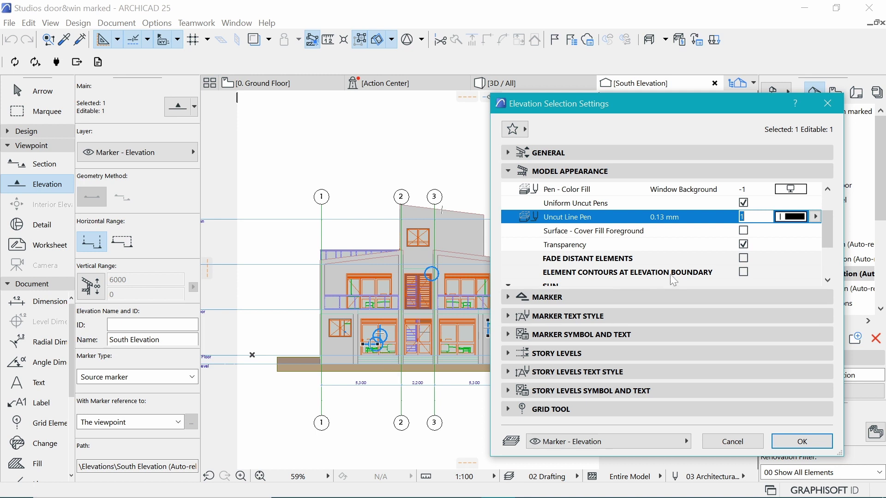
Turn off transparency for the South Elevation's uncut elements and apply the model appearance settings
{"action": "left_click", "coordinate": [743, 244]}
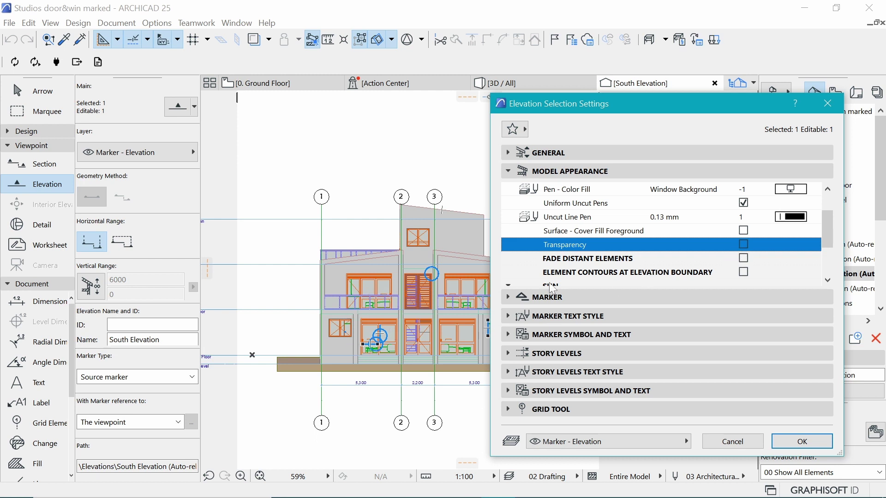
{"action": "scroll", "coordinate": [579, 275], "scroll_direction": "down", "scroll_amount": 1}
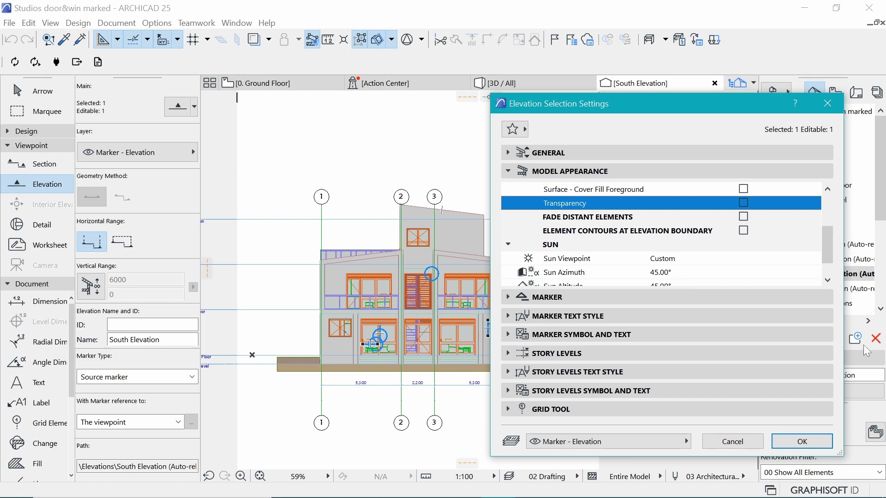
{"action": "left_click", "coordinate": [802, 442]}
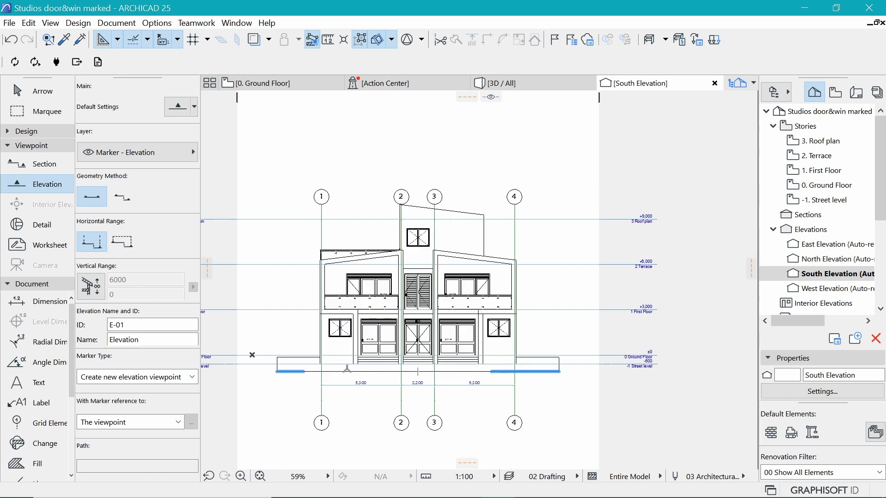
Select both first-floor balcony railings and the terrace railing together in the South Elevation
{"action": "scroll", "coordinate": [398, 325], "scroll_direction": "up", "scroll_amount": 1}
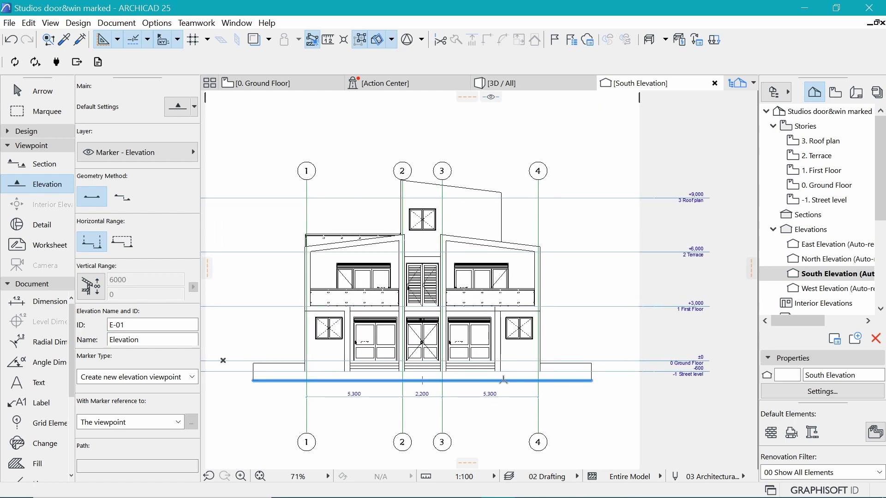
{"action": "scroll", "coordinate": [405, 270], "scroll_direction": "up", "scroll_amount": 2}
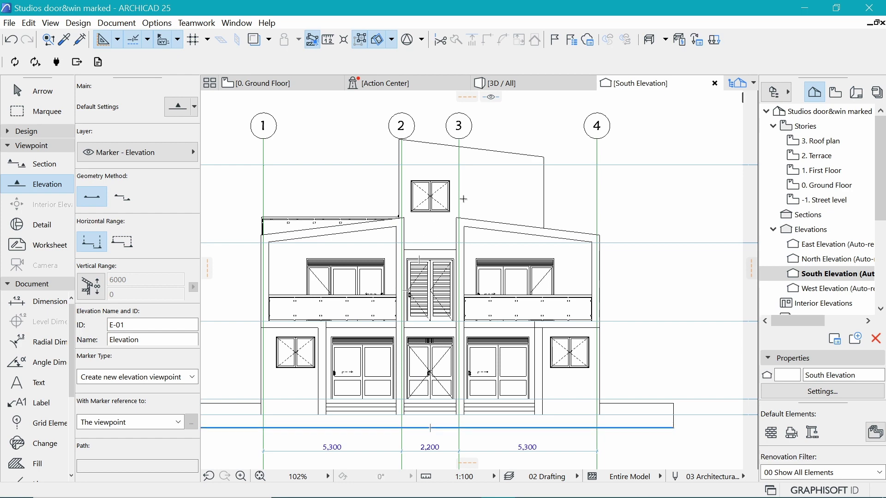
{"action": "scroll", "coordinate": [445, 198], "scroll_direction": "down", "scroll_amount": 3}
{"action": "scroll", "coordinate": [435, 202], "scroll_direction": "up", "scroll_amount": 3}
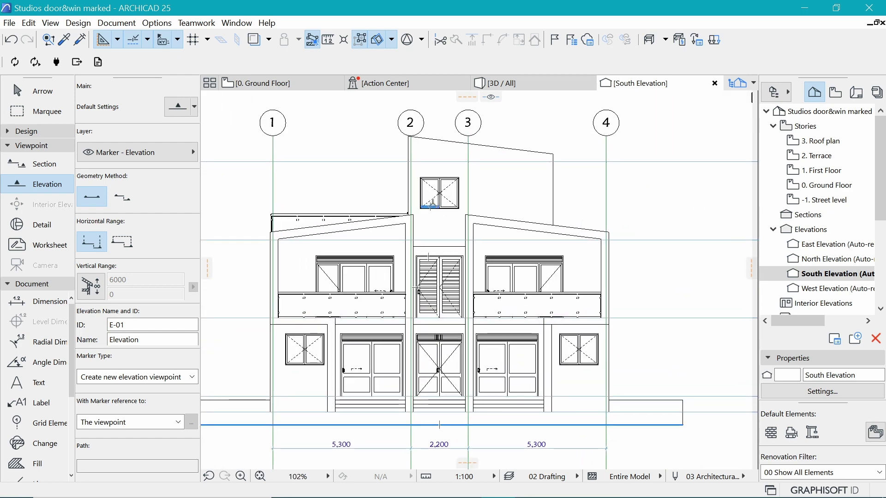
{"action": "left_click", "coordinate": [431, 203]}
{"action": "scroll", "coordinate": [284, 317], "scroll_direction": "up", "scroll_amount": 1}
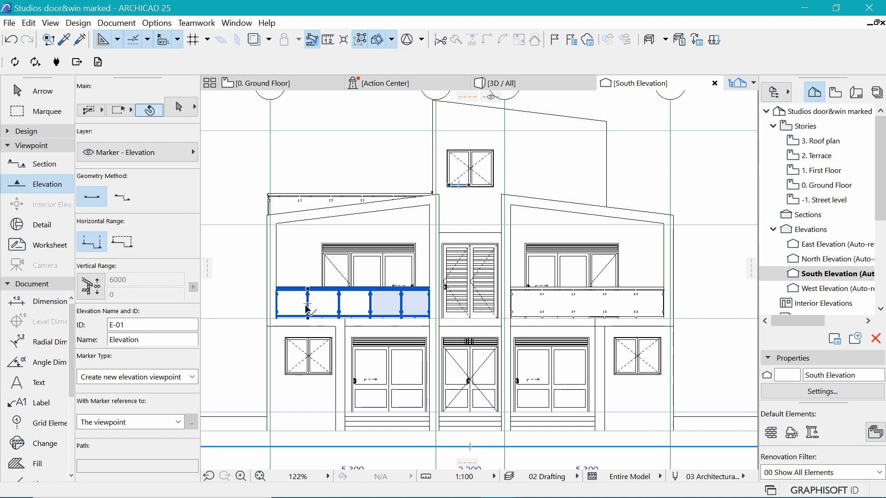
{"action": "left_click", "coordinate": [306, 308], "text": "shift"}
{"action": "scroll", "coordinate": [543, 293], "scroll_direction": "up", "scroll_amount": 3}
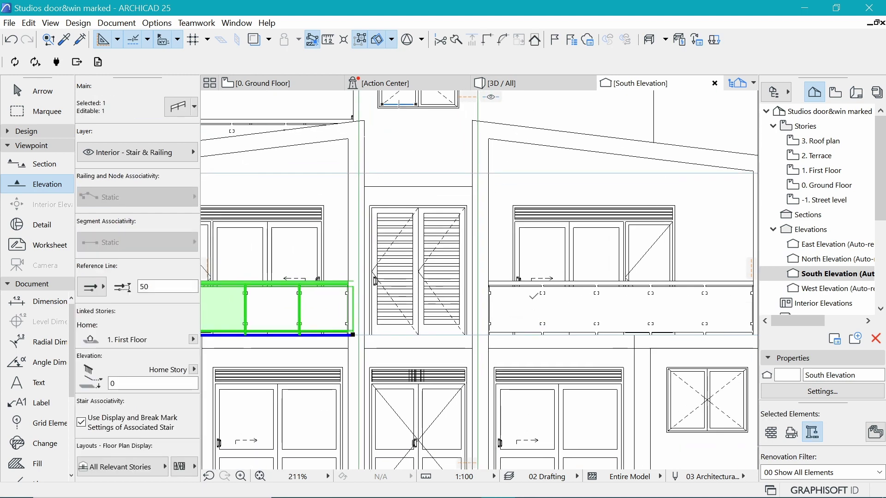
{"action": "left_click", "coordinate": [542, 309], "text": "shift"}
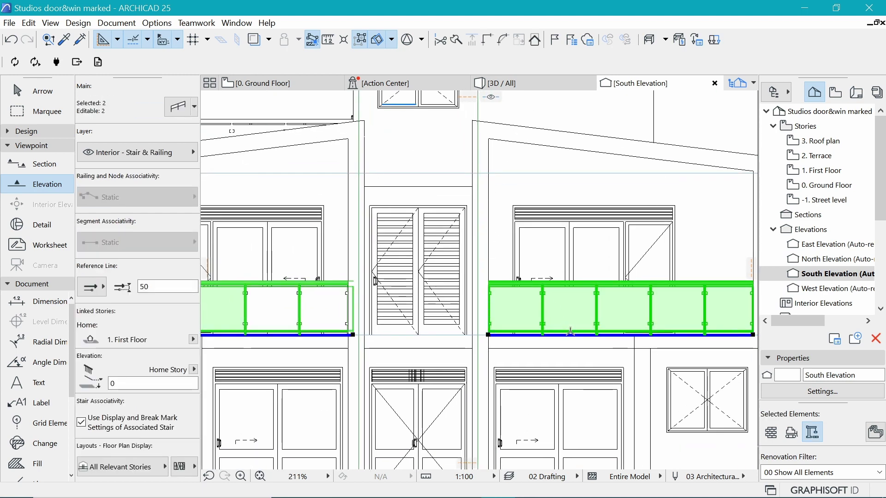
{"action": "scroll", "coordinate": [570, 329], "scroll_direction": "down", "scroll_amount": 2}
{"action": "left_click", "coordinate": [277, 198], "text": "shift"}
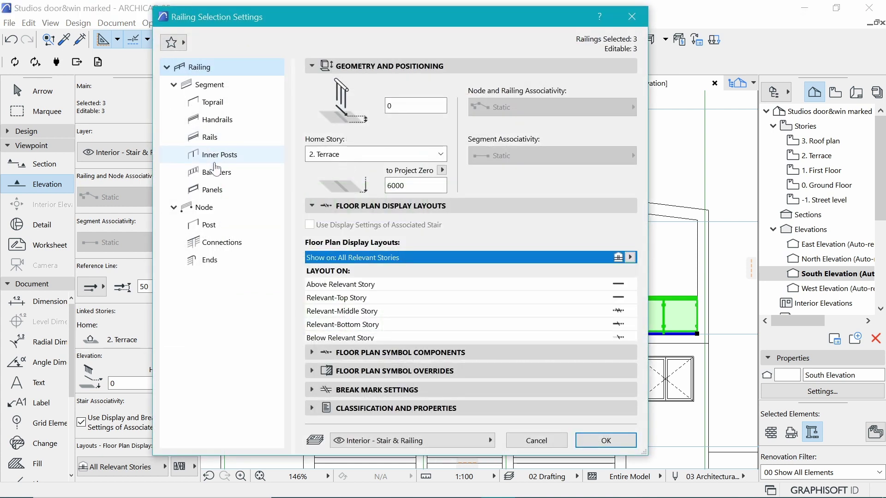
Change the inner posts of the three selected railings from round to a solid rectangular post shape and deselect the railings
{"action": "left_click", "coordinate": [216, 155]}
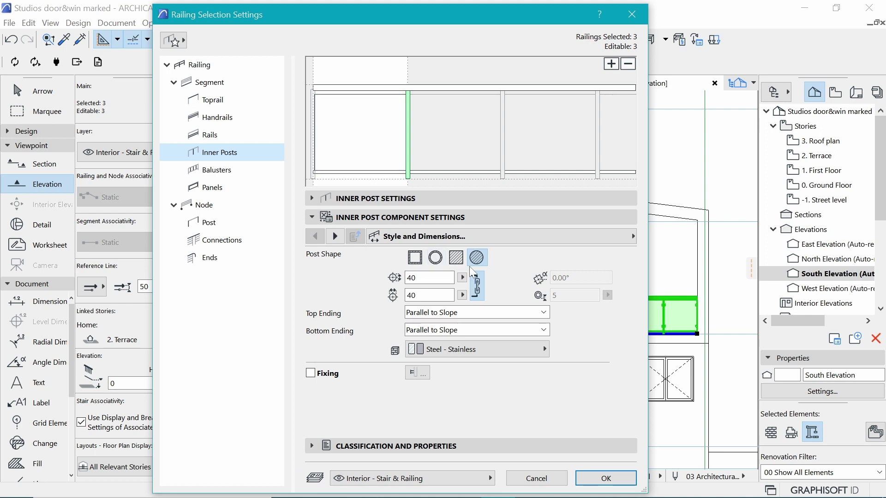
{"action": "left_click", "coordinate": [457, 258]}
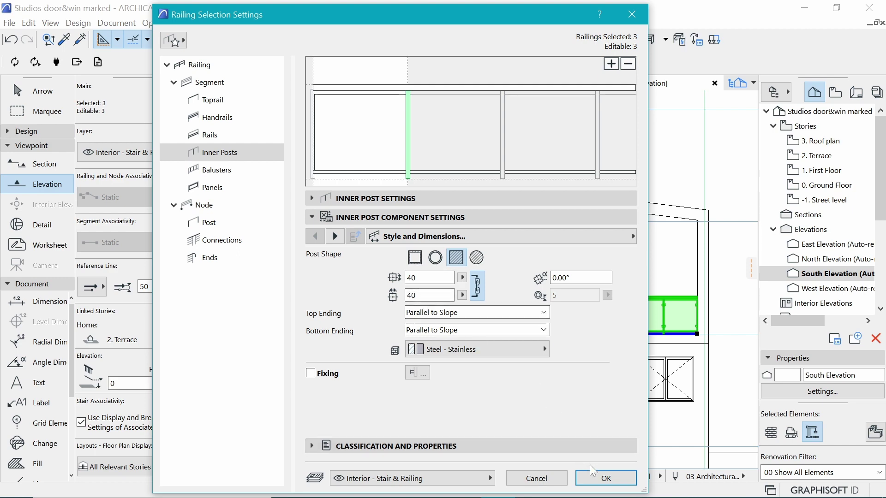
{"action": "left_click", "coordinate": [595, 476]}
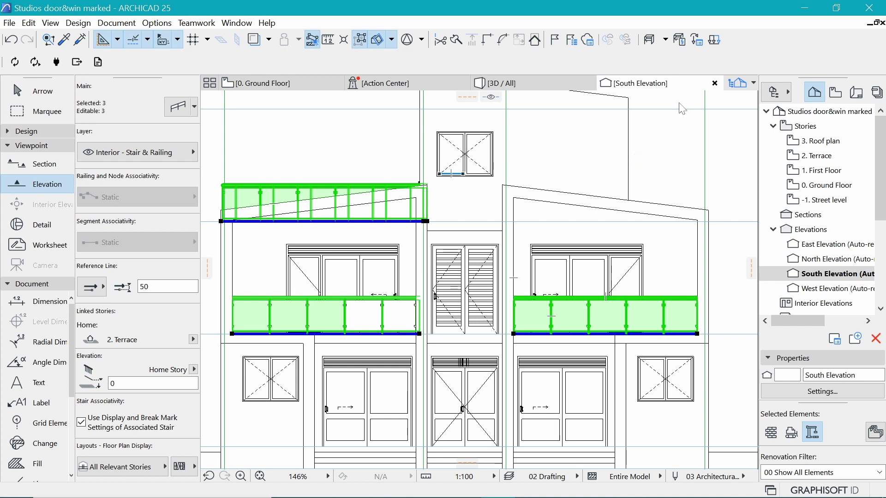
{"action": "key", "text": "Escape"}
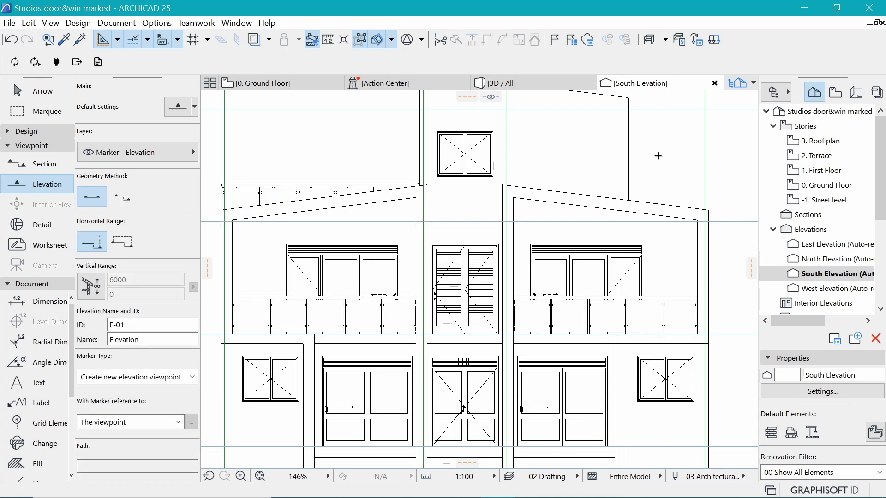
Reopen the South Elevation's settings and enable shadows in its model appearance
{"action": "scroll", "coordinate": [415, 204], "scroll_direction": "down", "scroll_amount": 3}
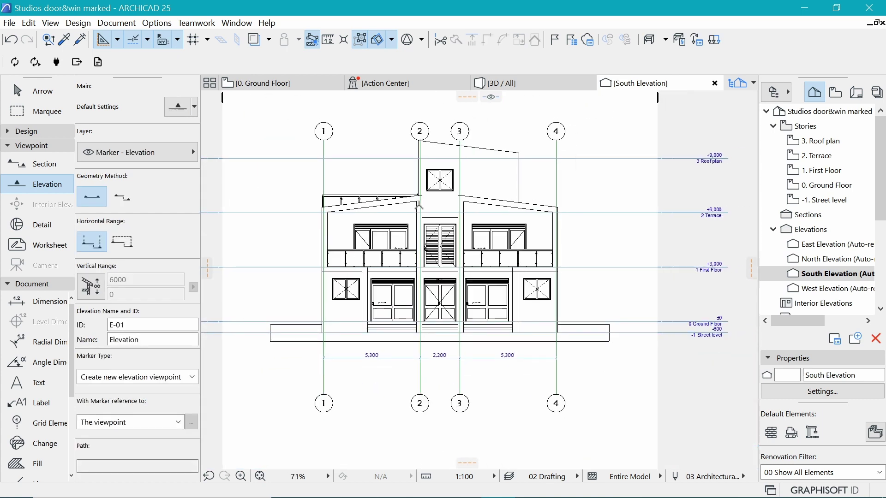
{"action": "scroll", "coordinate": [419, 208], "scroll_direction": "up", "scroll_amount": 2}
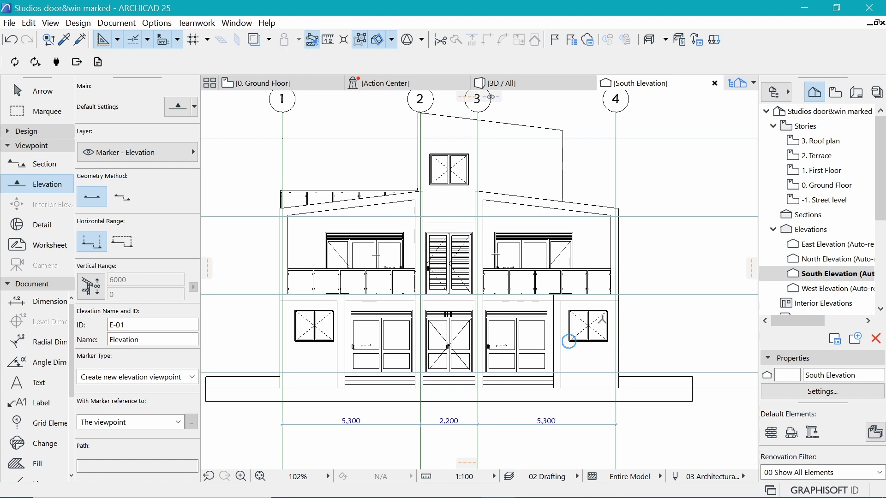
{"action": "right_click", "coordinate": [647, 82]}
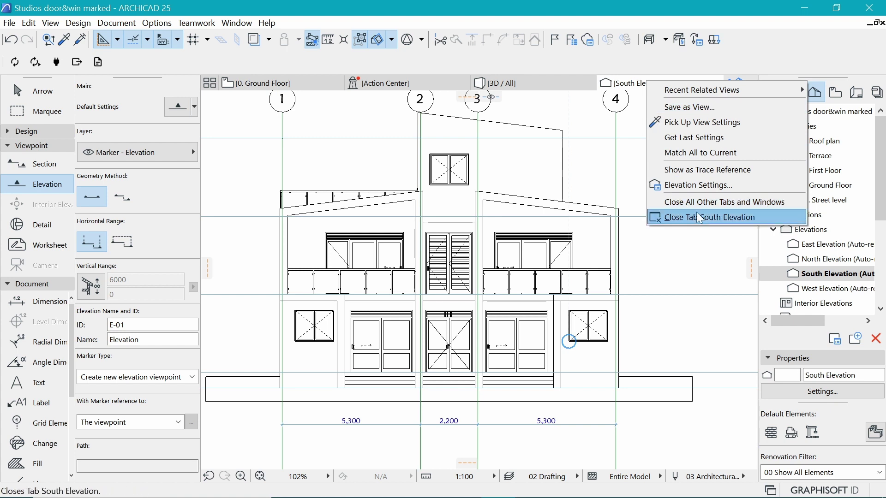
{"action": "left_click", "coordinate": [706, 187]}
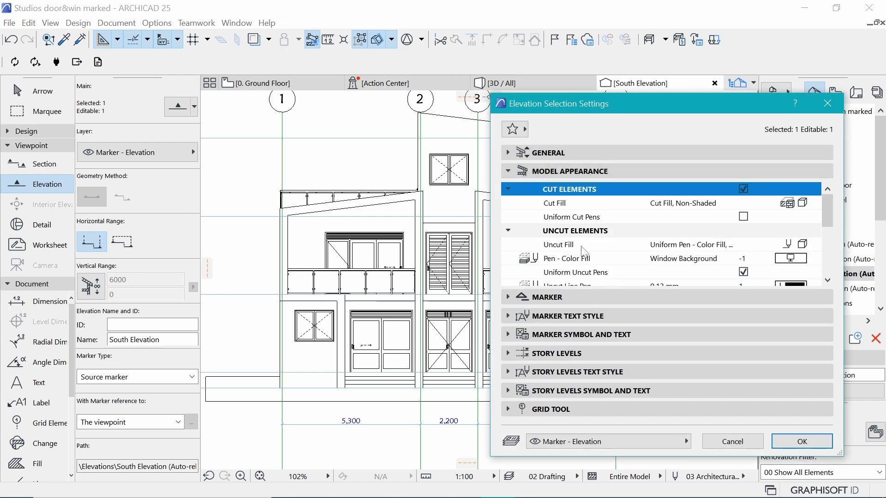
{"action": "scroll", "coordinate": [588, 248], "scroll_direction": "down", "scroll_amount": 4}
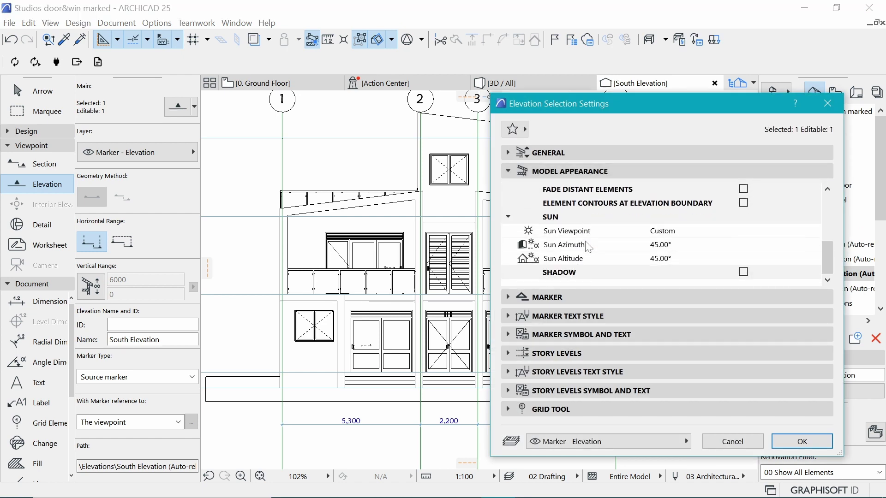
{"action": "scroll", "coordinate": [588, 248], "scroll_direction": "up", "scroll_amount": 3}
{"action": "scroll", "coordinate": [591, 248], "scroll_direction": "down", "scroll_amount": 3}
{"action": "left_click", "coordinate": [743, 271]}
{"action": "scroll", "coordinate": [734, 274], "scroll_direction": "down", "scroll_amount": 3}
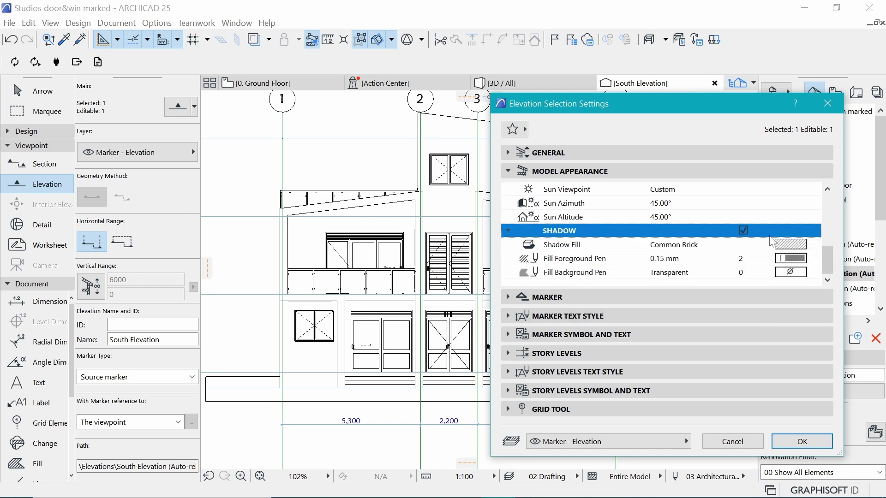
Set the elevation's shadow fill to the 25 % solid fill and apply the settings
{"action": "left_click", "coordinate": [791, 245]}
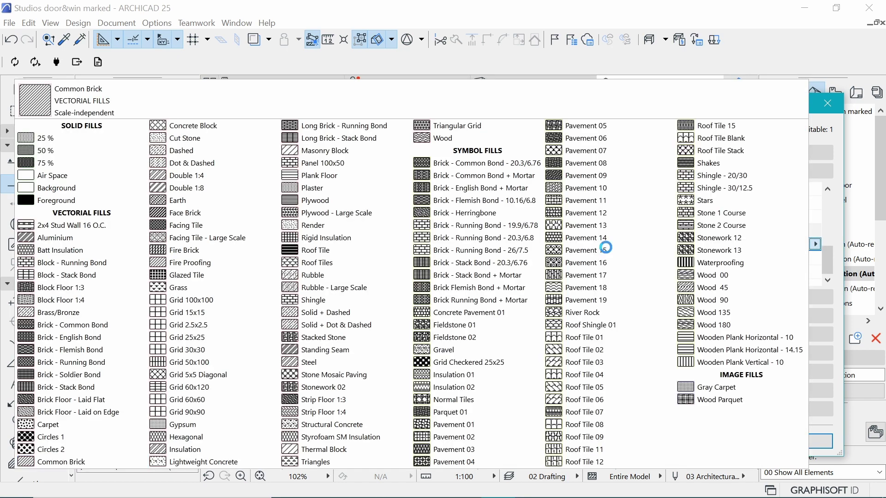
{"action": "left_click", "coordinate": [46, 138]}
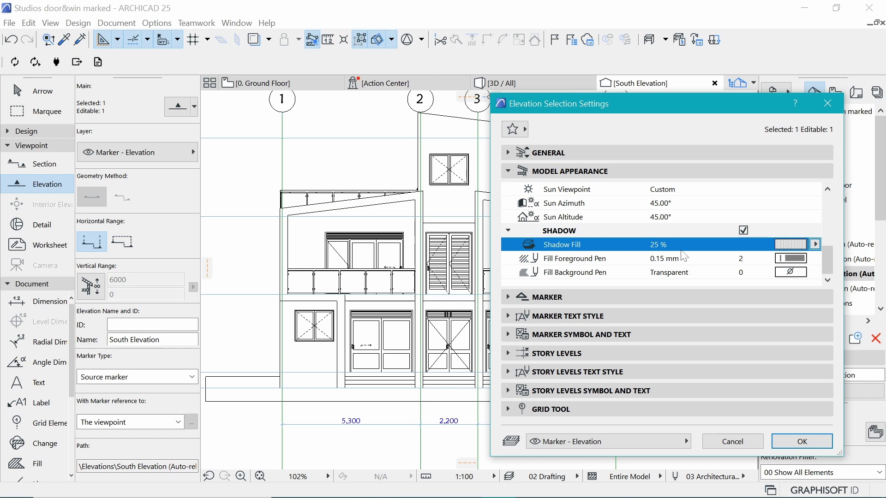
{"action": "left_click", "coordinate": [802, 441]}
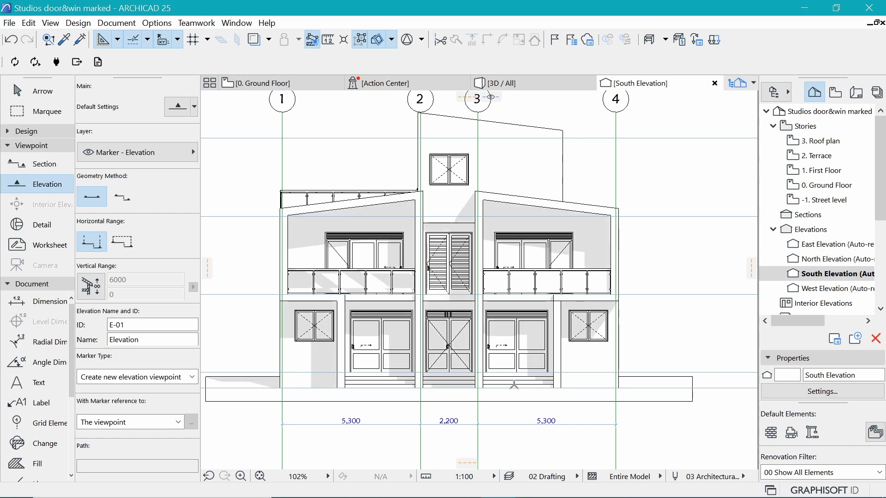
{"action": "scroll", "coordinate": [552, 331], "scroll_direction": "down", "scroll_amount": 2}
{"action": "scroll", "coordinate": [551, 332], "scroll_direction": "up", "scroll_amount": 2}
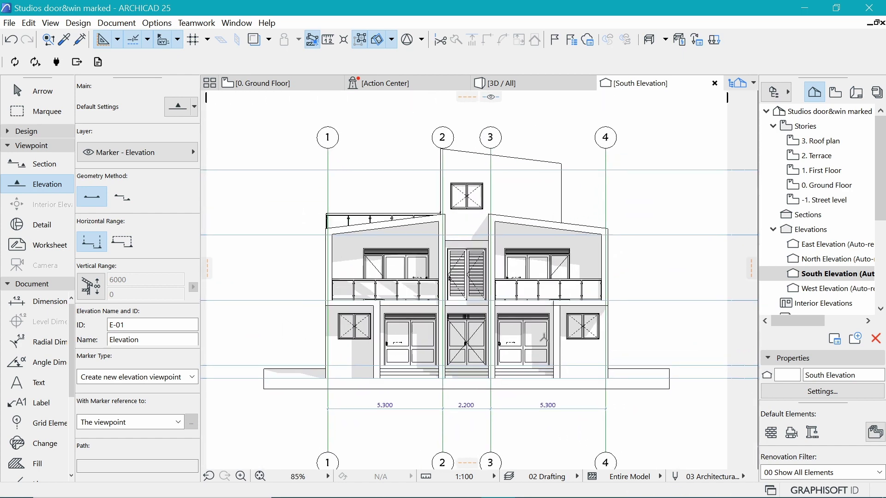
{"action": "scroll", "coordinate": [508, 299], "scroll_direction": "up", "scroll_amount": 1}
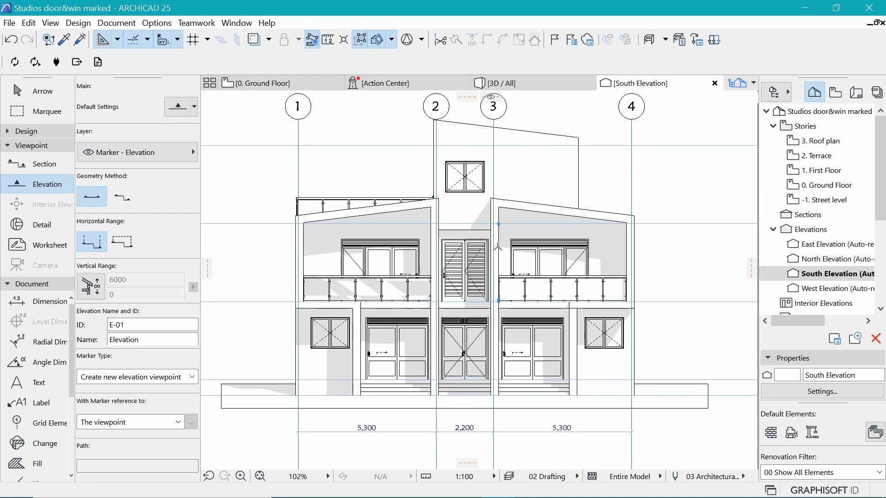
{"action": "scroll", "coordinate": [392, 187], "scroll_direction": "down", "scroll_amount": 2}
{"action": "scroll", "coordinate": [411, 195], "scroll_direction": "up", "scroll_amount": 1}
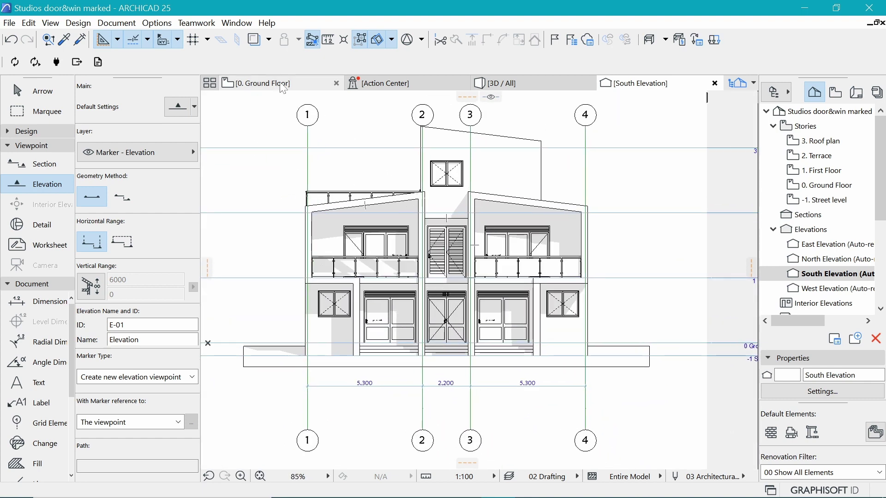
On the Ground Floor plan, move the South Elevation line about 6,100 mm toward the building, just below grid bubbles 1 to 4
{"action": "left_click", "coordinate": [263, 83]}
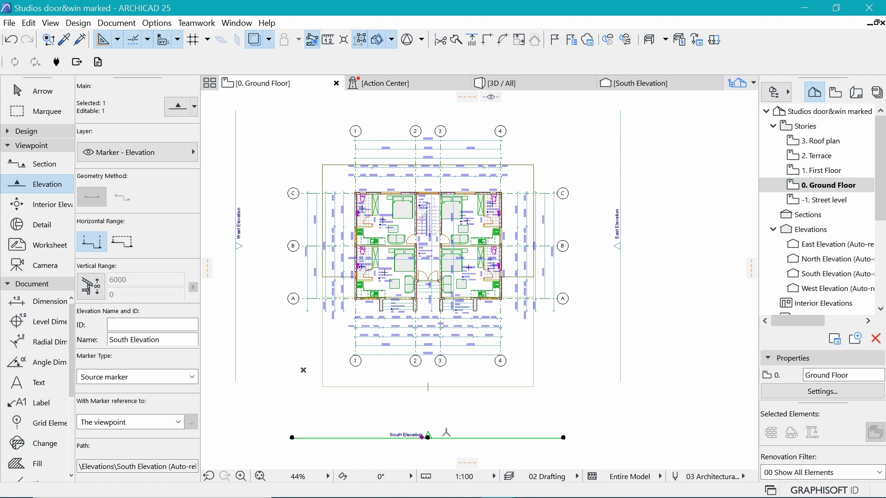
{"action": "key", "text": "ctrl+d"}
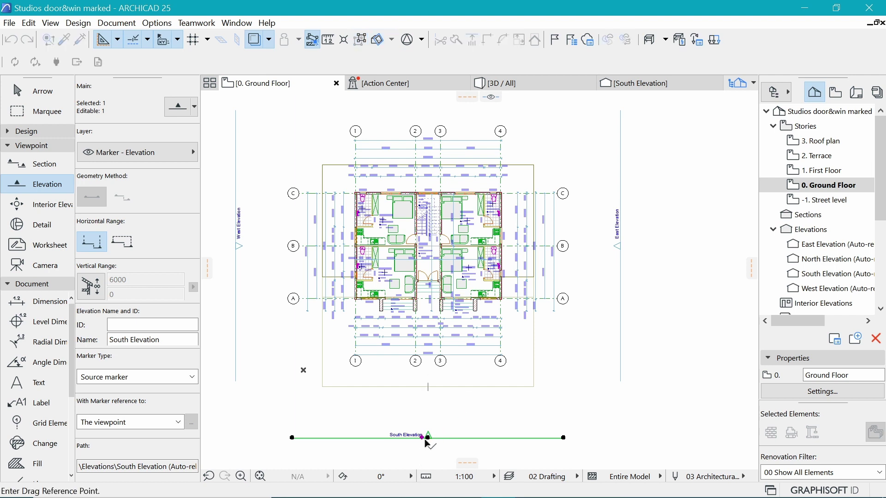
{"action": "left_click", "coordinate": [428, 438]}
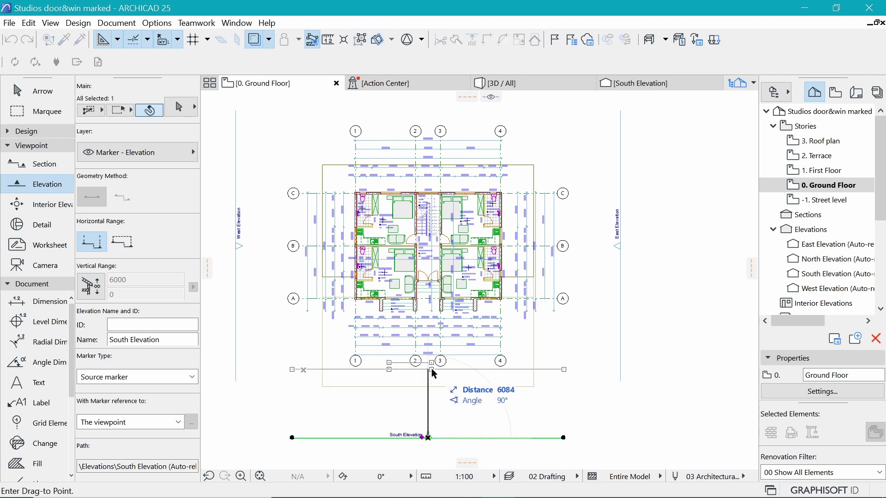
{"action": "left_click", "coordinate": [428, 370]}
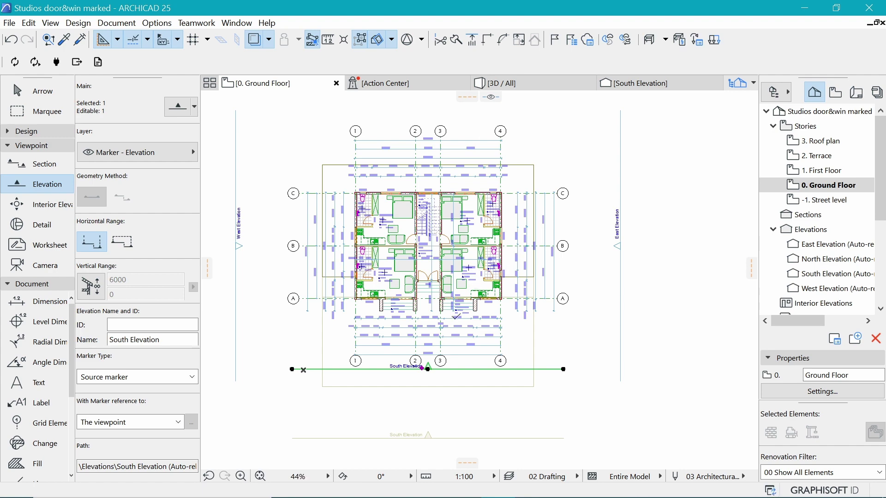
Open the South Elevation line's settings and show the geometry and style options of its marker symbol and text
{"action": "scroll", "coordinate": [455, 341], "scroll_direction": "up", "scroll_amount": 3}
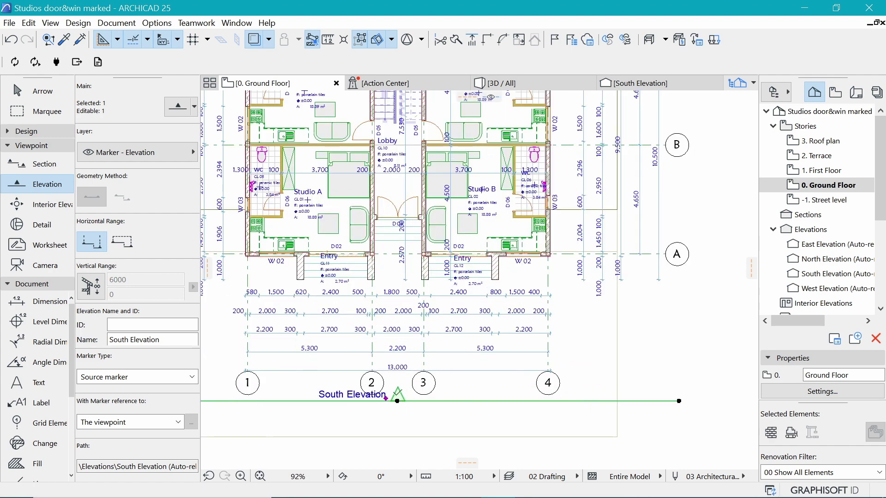
{"action": "scroll", "coordinate": [391, 395], "scroll_direction": "up", "scroll_amount": 2}
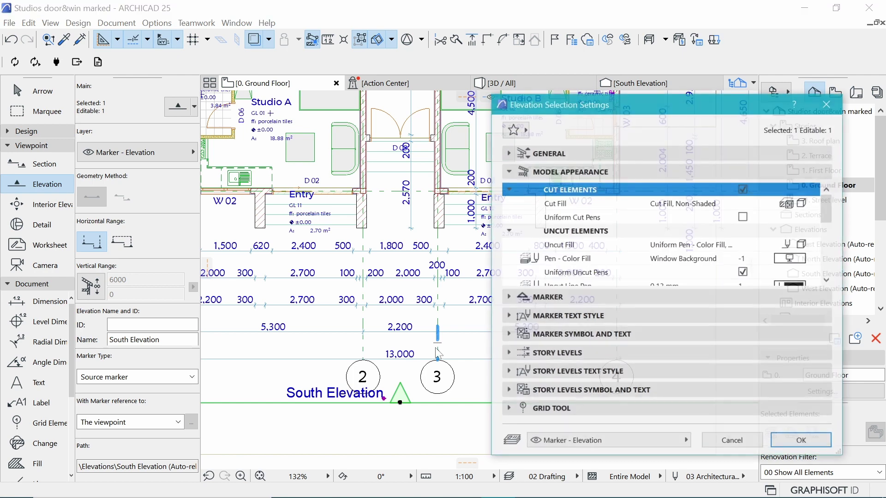
{"action": "left_click", "coordinate": [508, 172]}
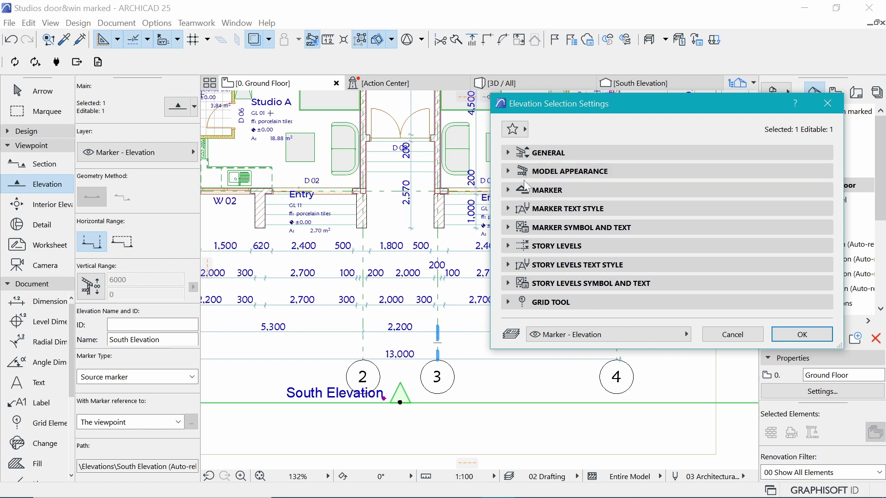
{"action": "left_click", "coordinate": [550, 191]}
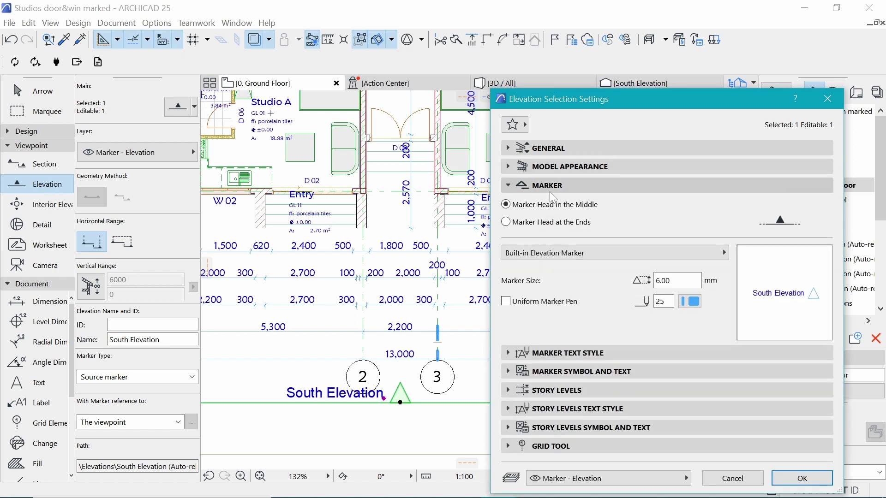
{"action": "left_click", "coordinate": [565, 353]}
{"action": "left_click", "coordinate": [559, 368]}
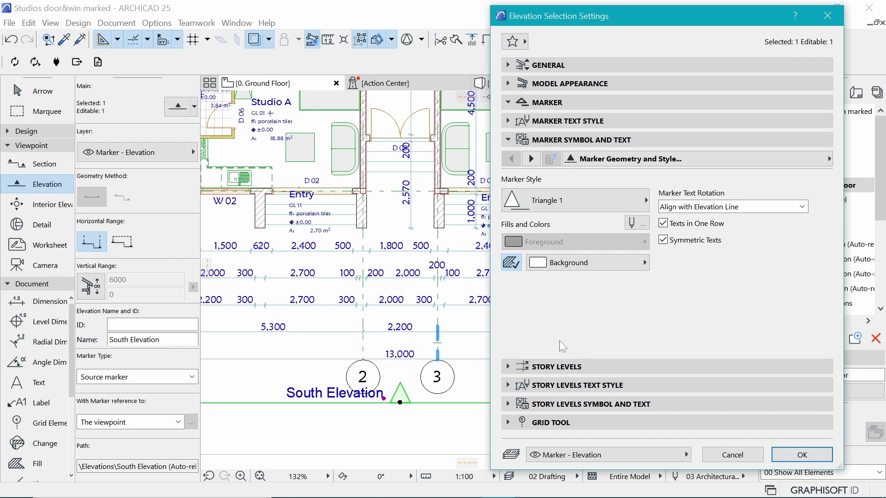
Change the elevation marker style to Circle 4 and show the marker's text options
{"action": "left_click", "coordinate": [583, 198]}
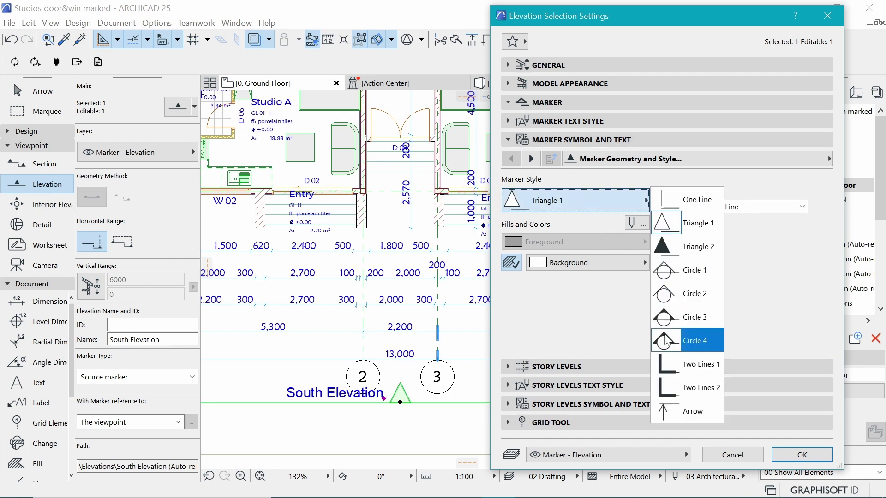
{"action": "left_click", "coordinate": [672, 338]}
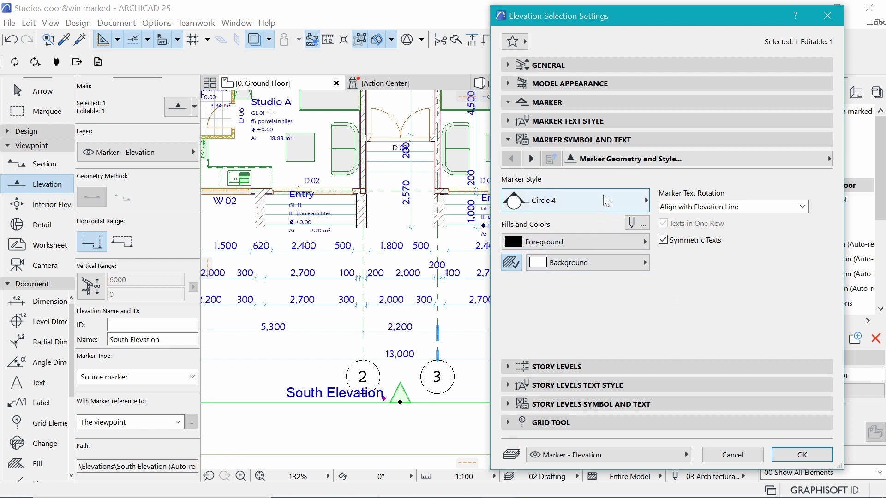
{"action": "left_click", "coordinate": [531, 158]}
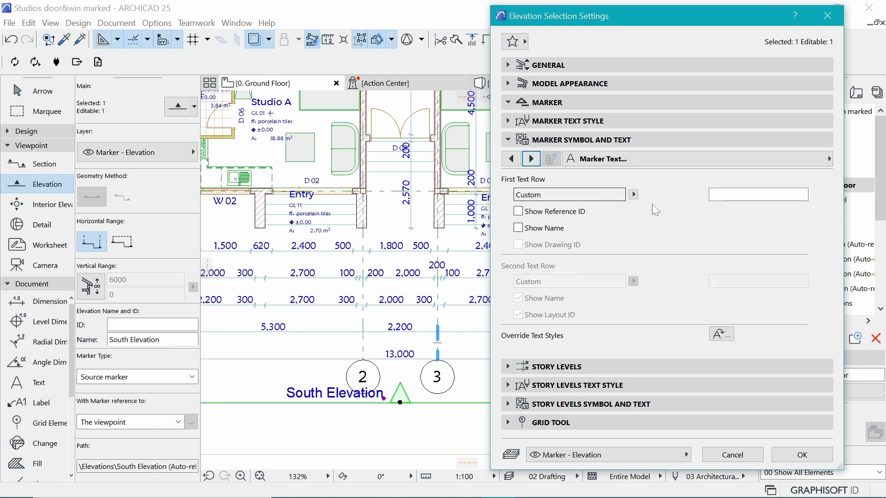
{"action": "left_click", "coordinate": [725, 197]}
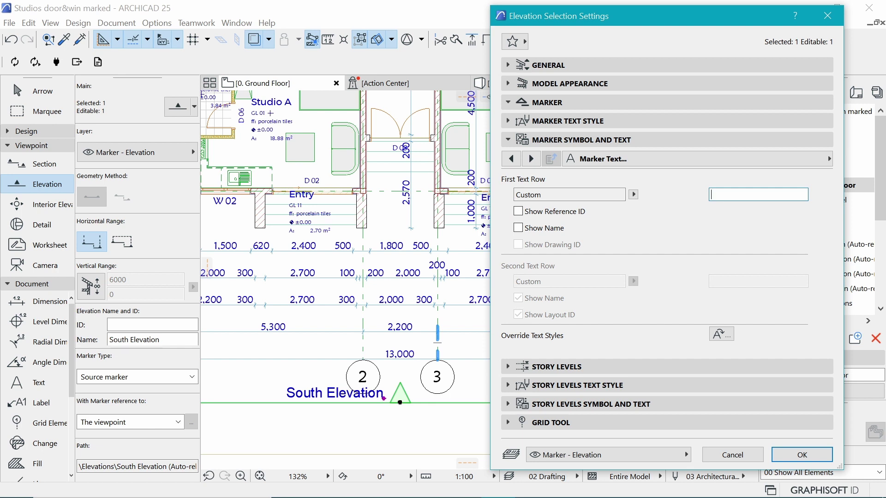
{"action": "key", "text": "Tab"}
In the general settings, rename the elevation as Front Elevation and set its reference ID to E1
{"action": "left_click", "coordinate": [633, 68]}
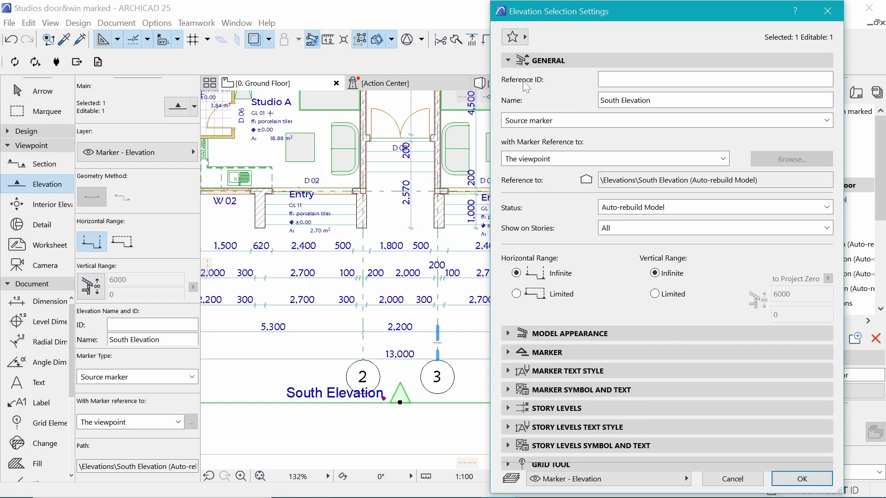
{"action": "left_click_drag", "start_coordinate": [657, 101], "coordinate": [600, 102]}
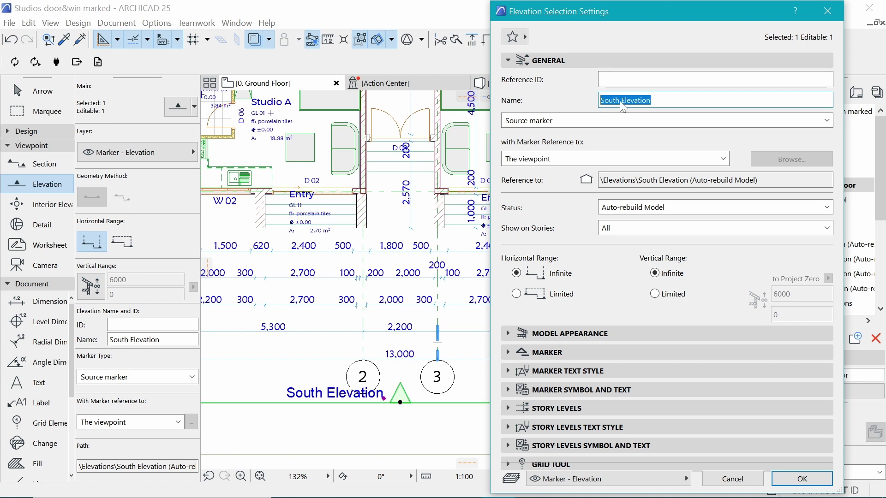
{"action": "double_click", "coordinate": [621, 102]}
{"action": "type", "text": "Front"}
{"action": "left_click", "coordinate": [613, 85]}
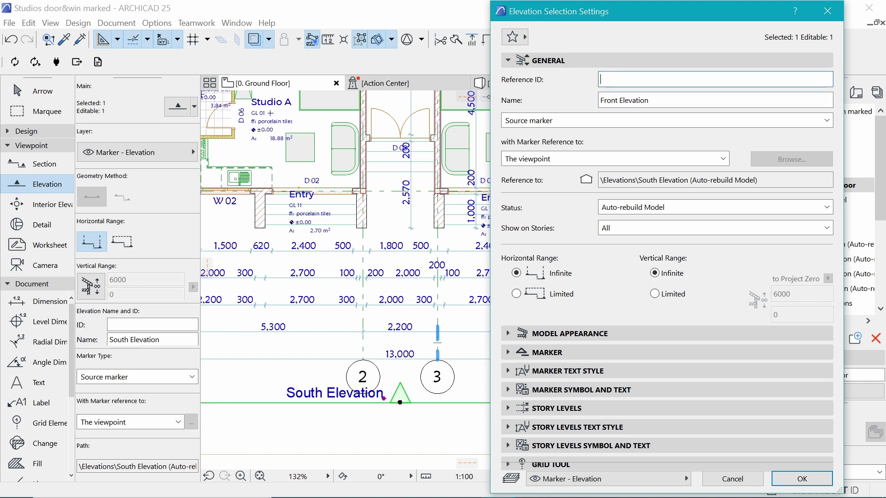
{"action": "type", "text": "E1"}
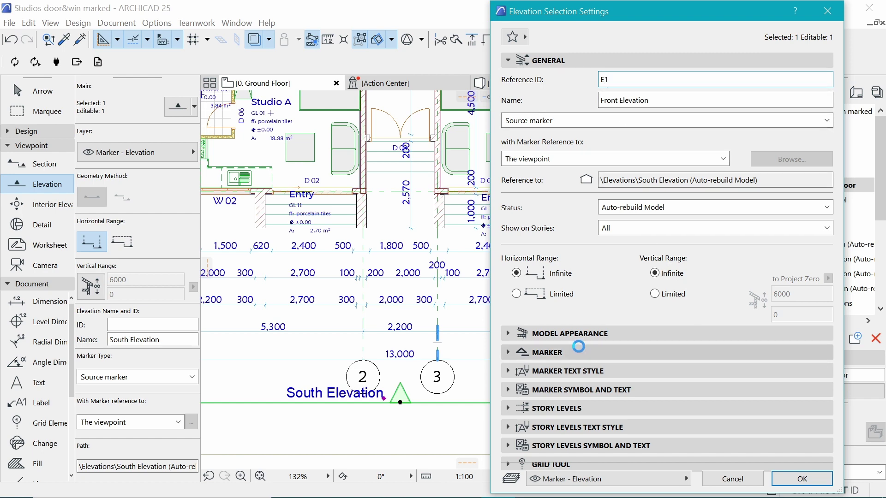
Set the marker text font to Maiandra GD, preview the marker and apply the elevation settings
{"action": "left_click", "coordinate": [558, 370]}
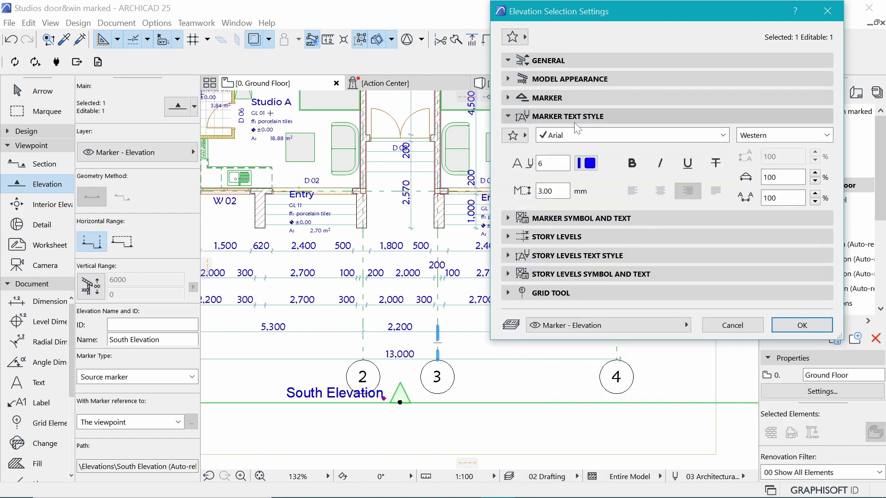
{"action": "left_click", "coordinate": [667, 135]}
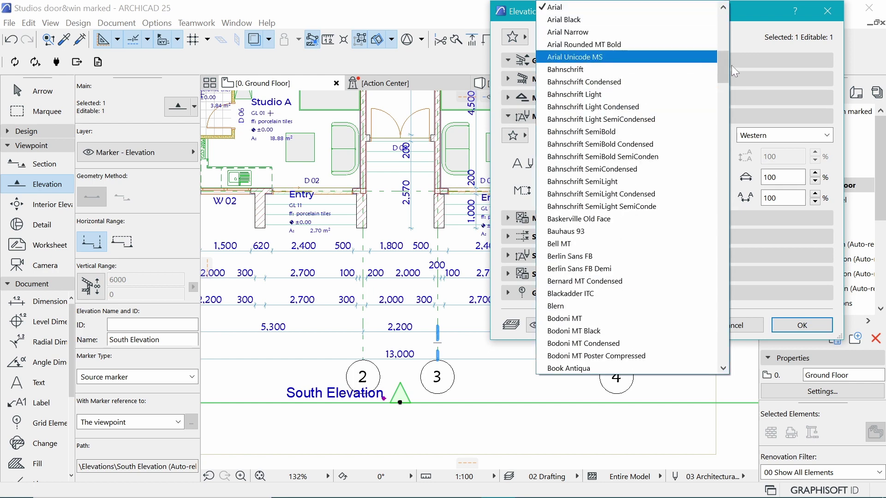
{"action": "scroll", "coordinate": [727, 62], "scroll_direction": "down", "scroll_amount": 15}
{"action": "left_click", "coordinate": [649, 8]}
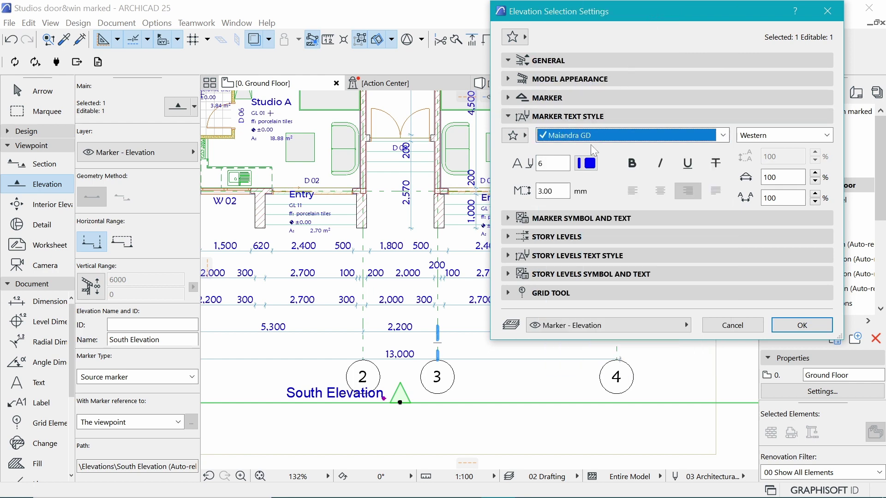
{"action": "left_click", "coordinate": [589, 116]}
{"action": "left_click", "coordinate": [587, 95]}
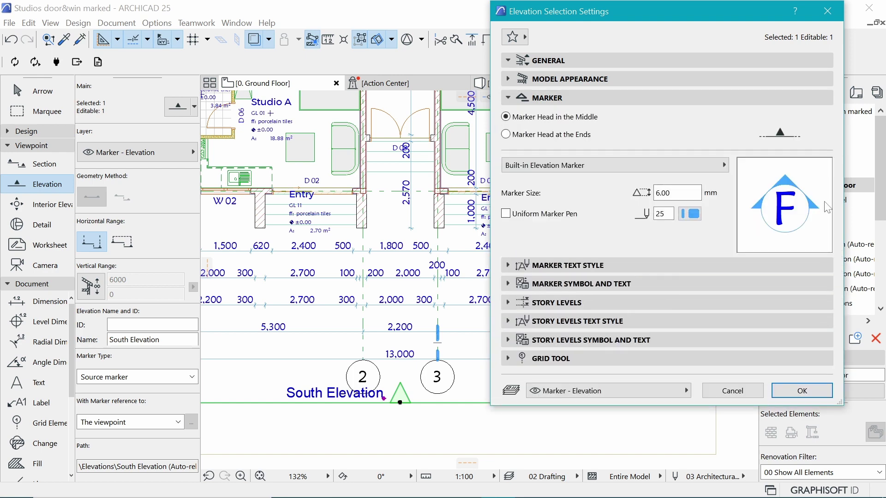
{"action": "left_click", "coordinate": [802, 390]}
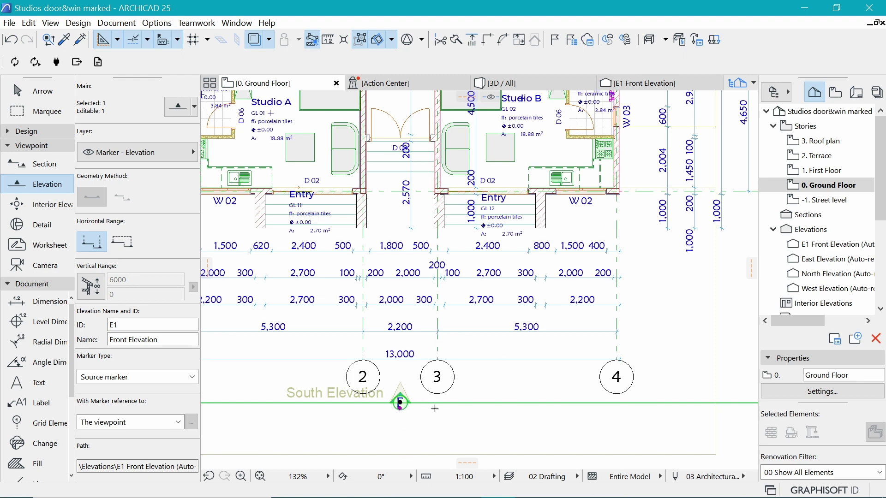
Set the Front Elevation marker size to 15 mm and its text height to 4 mm, apply the settings and deselect the marker
{"action": "scroll", "coordinate": [433, 413], "scroll_direction": "up", "scroll_amount": 2}
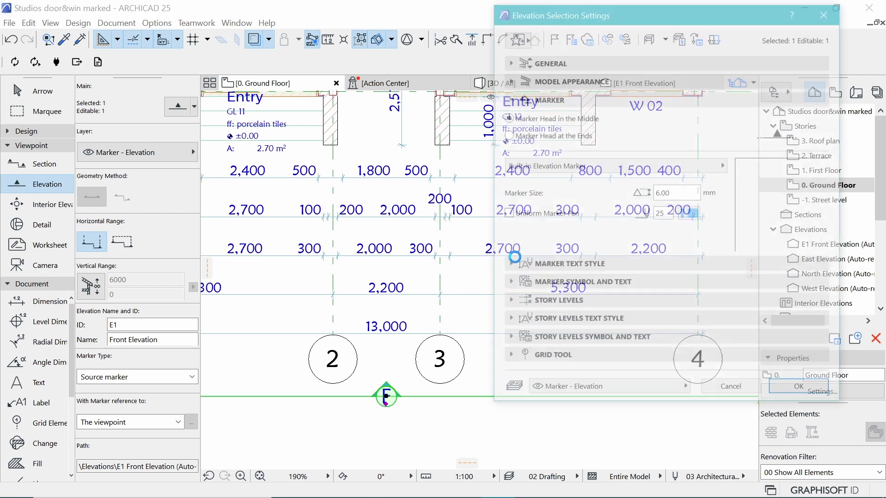
{"action": "left_click_drag", "start_coordinate": [676, 193], "coordinate": [617, 184]}
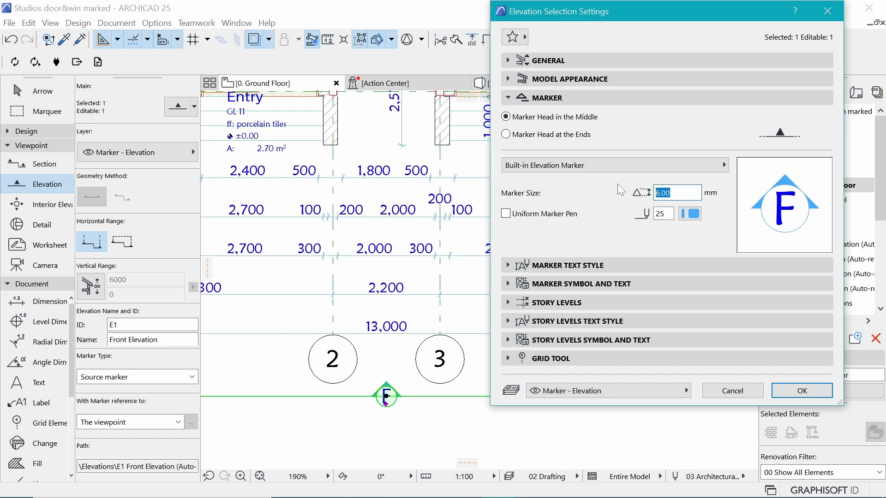
{"action": "type", "text": "15"}
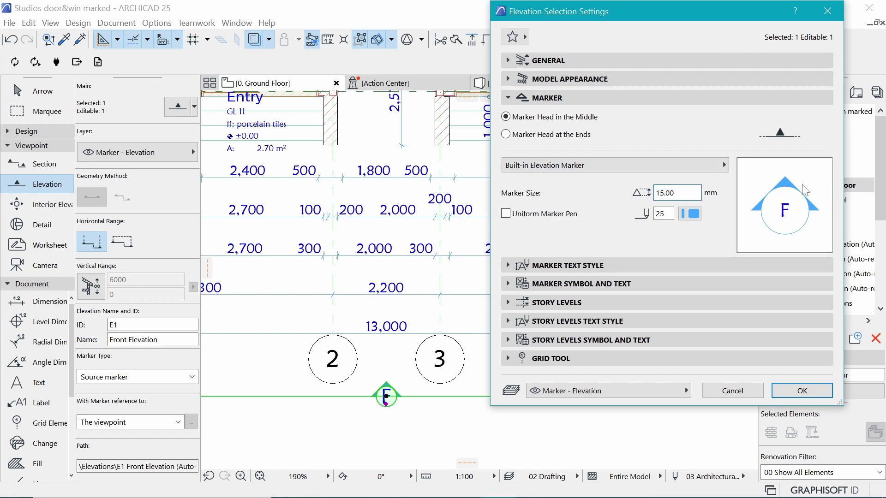
{"action": "left_click", "coordinate": [608, 261]}
{"action": "key", "text": "Tab"}
{"action": "key", "text": "Tab"}
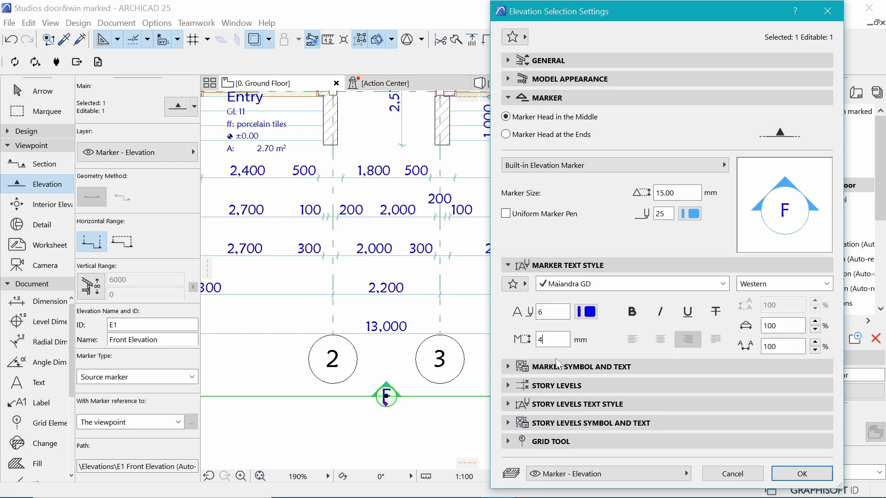
{"action": "left_click", "coordinate": [803, 474]}
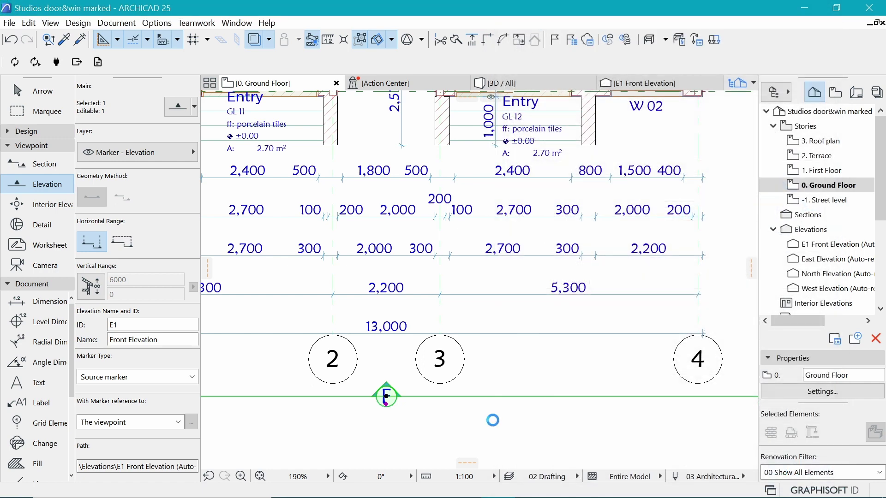
{"action": "scroll", "coordinate": [446, 364], "scroll_direction": "down", "scroll_amount": 6}
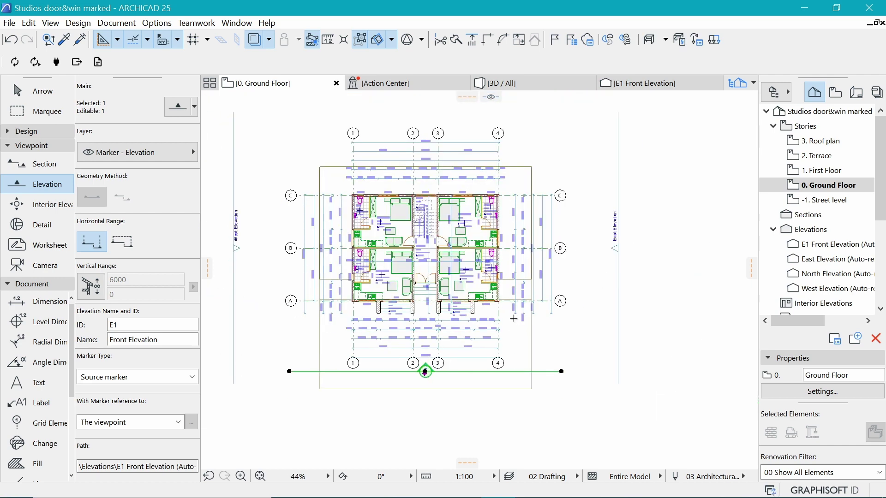
{"action": "key", "text": "Escape"}
{"action": "scroll", "coordinate": [423, 323], "scroll_direction": "up", "scroll_amount": 2}
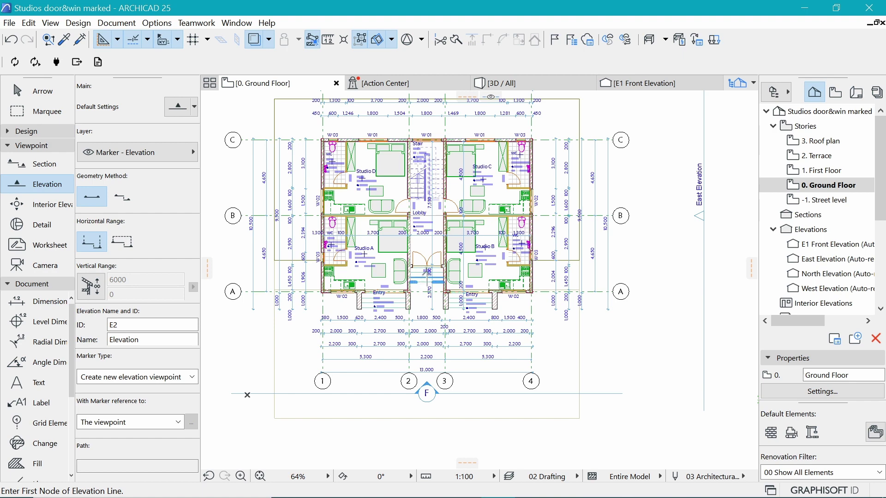
Switch to the E1 Front Elevation view and open its elevation settings at the model appearance options
{"action": "left_click", "coordinate": [637, 88]}
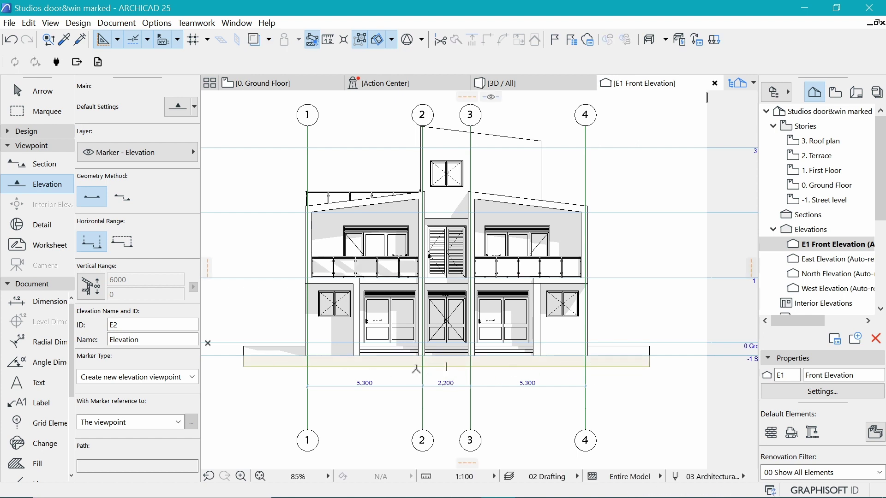
{"action": "left_click", "coordinate": [256, 84]}
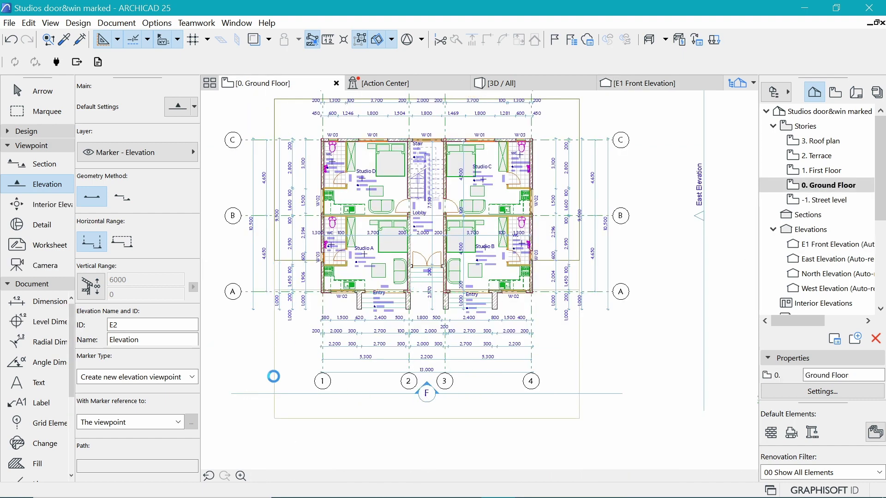
{"action": "left_click", "coordinate": [630, 84]}
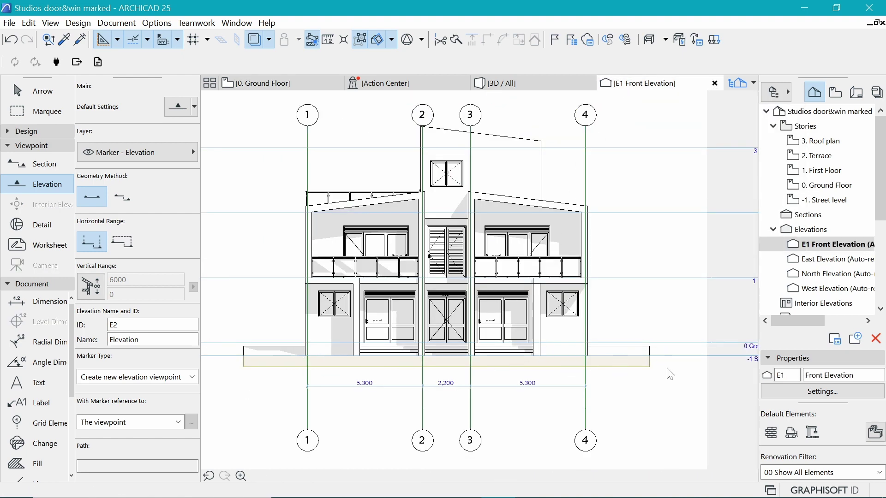
{"action": "right_click", "coordinate": [654, 87]}
{"action": "left_click", "coordinate": [693, 186]}
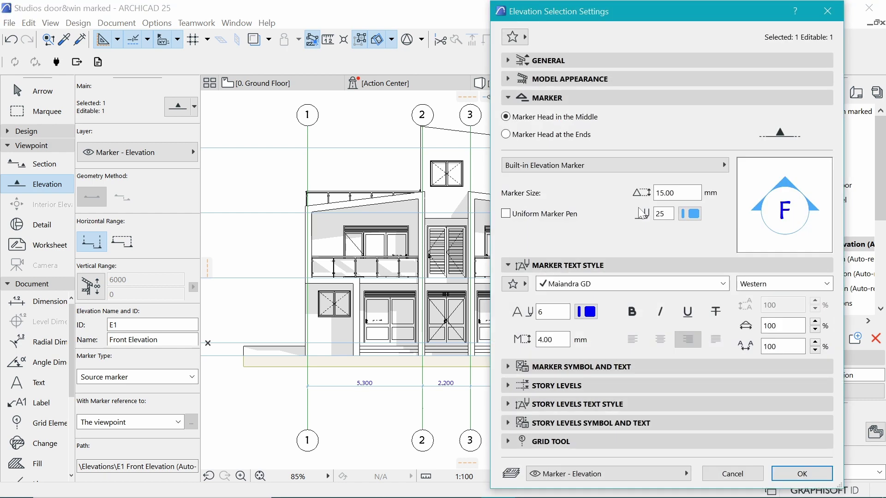
{"action": "left_click", "coordinate": [569, 61]}
{"action": "left_click", "coordinate": [569, 61]}
{"action": "left_click", "coordinate": [569, 79]}
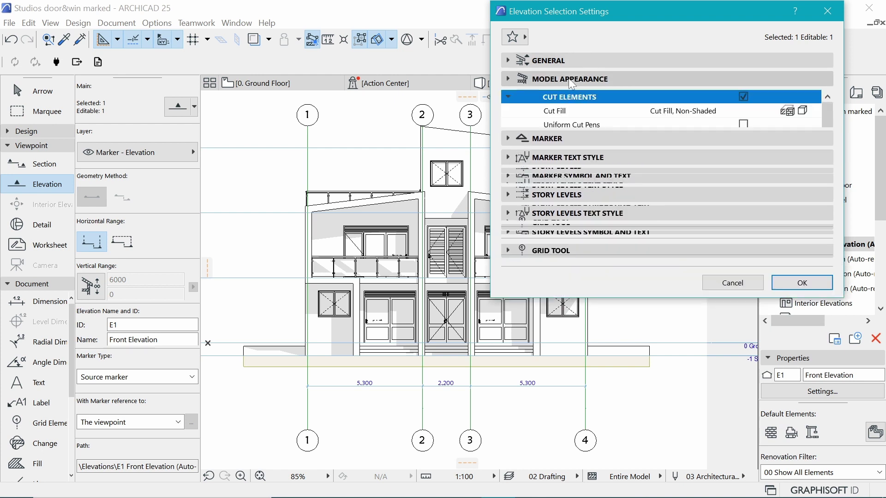
Enable uniform cut pens for the cut elements and look through the cut fill and cut line pen choices
{"action": "scroll", "coordinate": [622, 182], "scroll_direction": "down", "scroll_amount": 3}
{"action": "scroll", "coordinate": [660, 173], "scroll_direction": "up", "scroll_amount": 3}
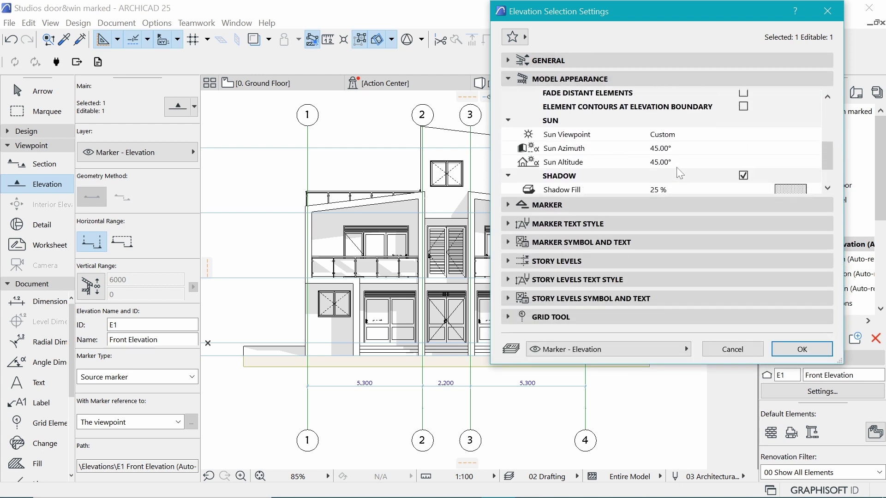
{"action": "scroll", "coordinate": [681, 168], "scroll_direction": "up", "scroll_amount": 4}
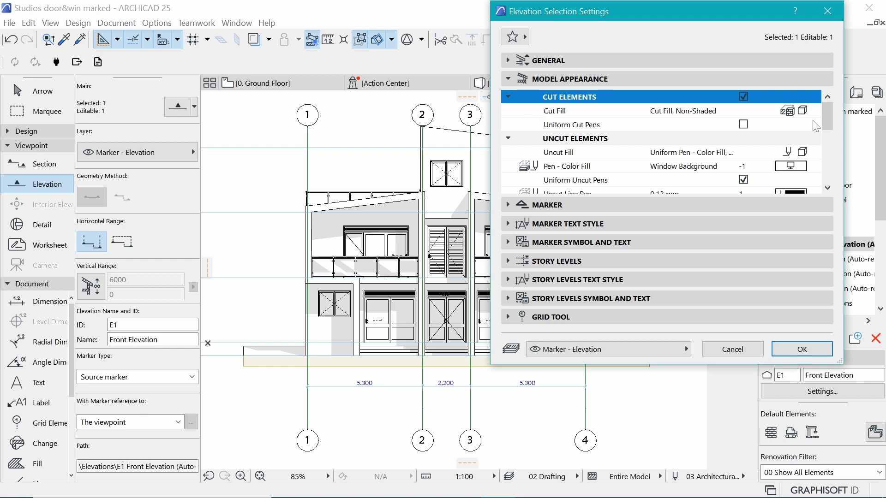
{"action": "left_click", "coordinate": [744, 125]}
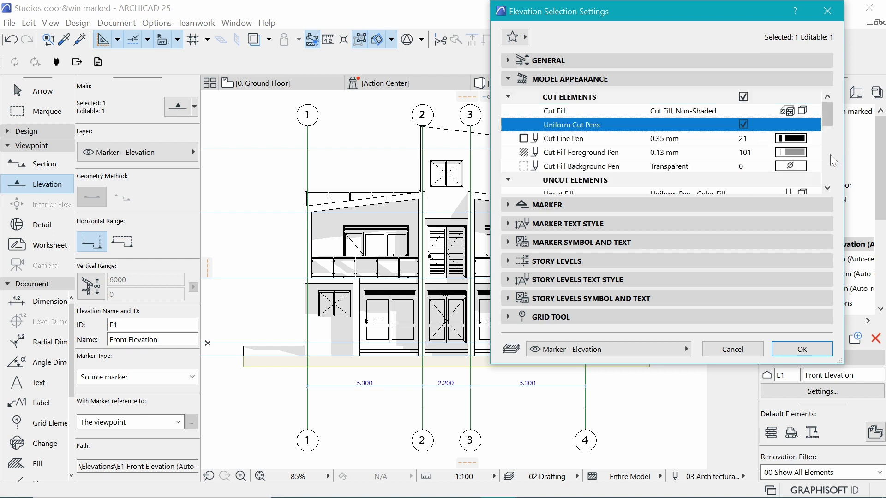
{"action": "left_click", "coordinate": [804, 112]}
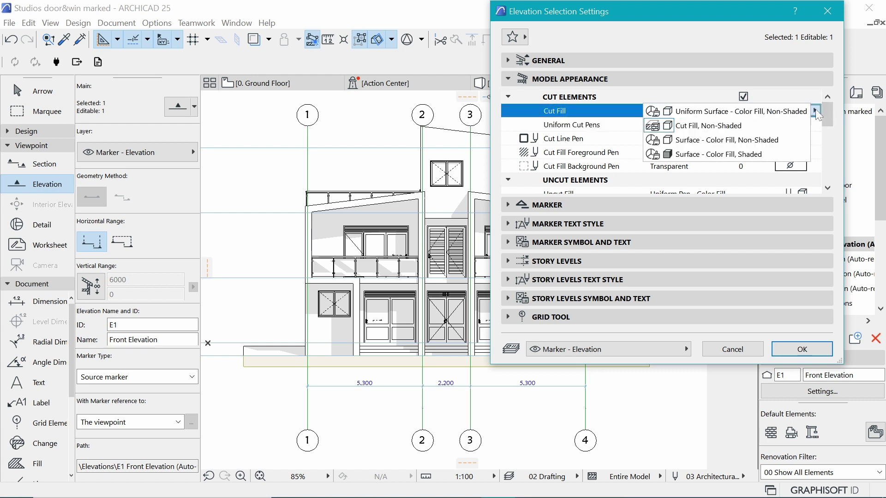
{"action": "left_click", "coordinate": [816, 112]}
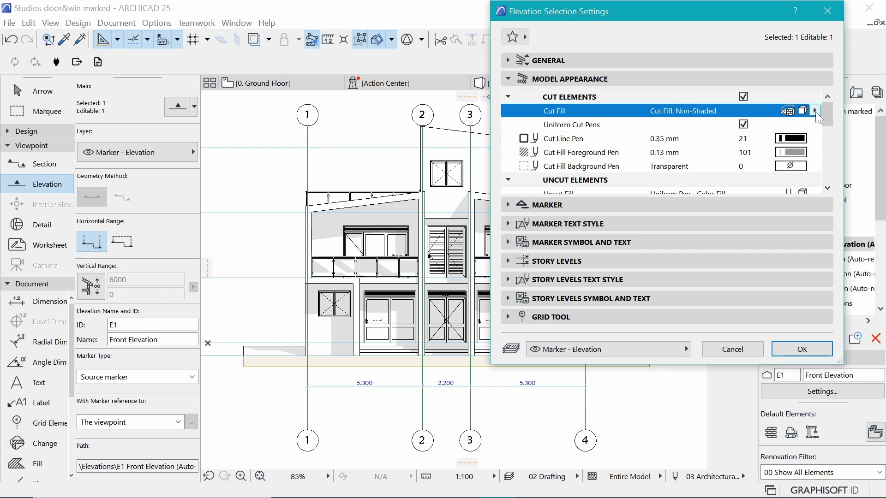
{"action": "left_click", "coordinate": [824, 138]}
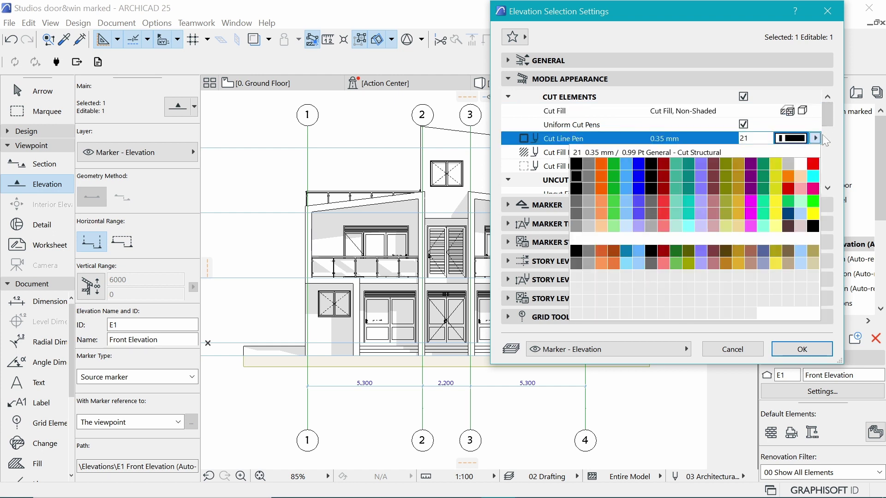
{"action": "left_click", "coordinate": [823, 139]}
Set both the cut fill foreground pen and background pen to pen 1 (0.13 mm) and apply the elevation settings
{"action": "left_click", "coordinate": [816, 152]}
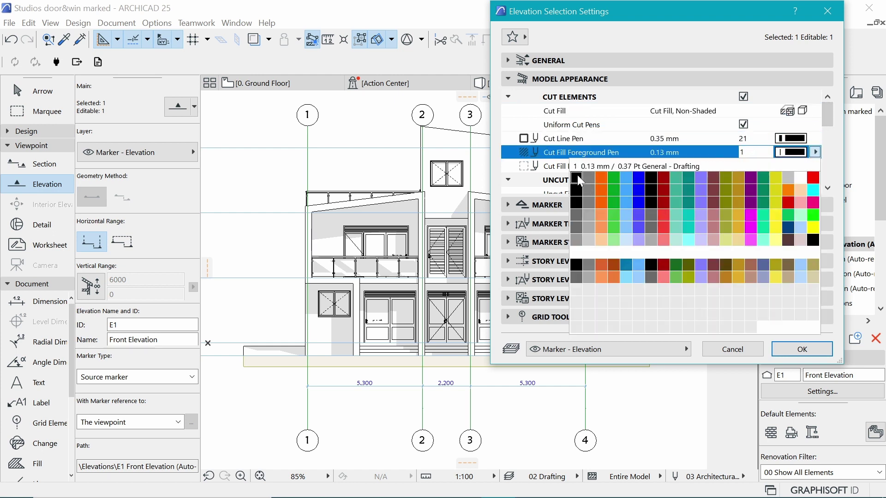
{"action": "left_click", "coordinate": [577, 178]}
{"action": "left_click", "coordinate": [815, 166]}
{"action": "left_click", "coordinate": [577, 192]}
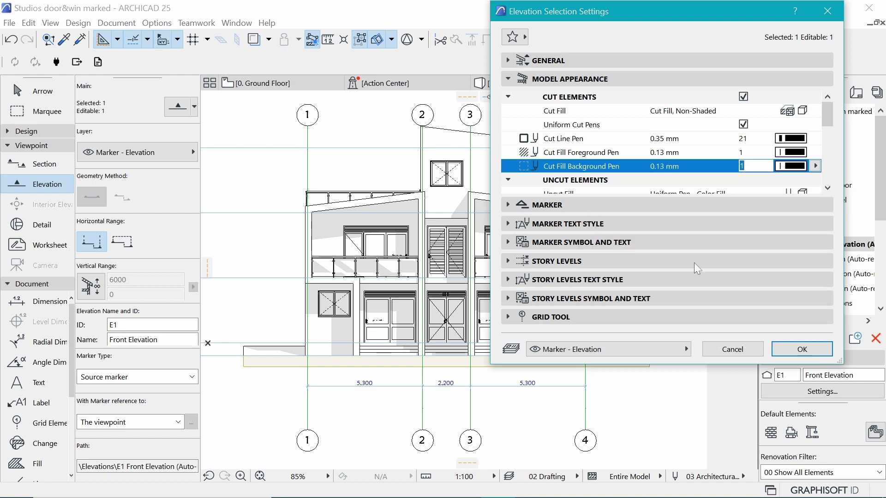
{"action": "left_click", "coordinate": [812, 354]}
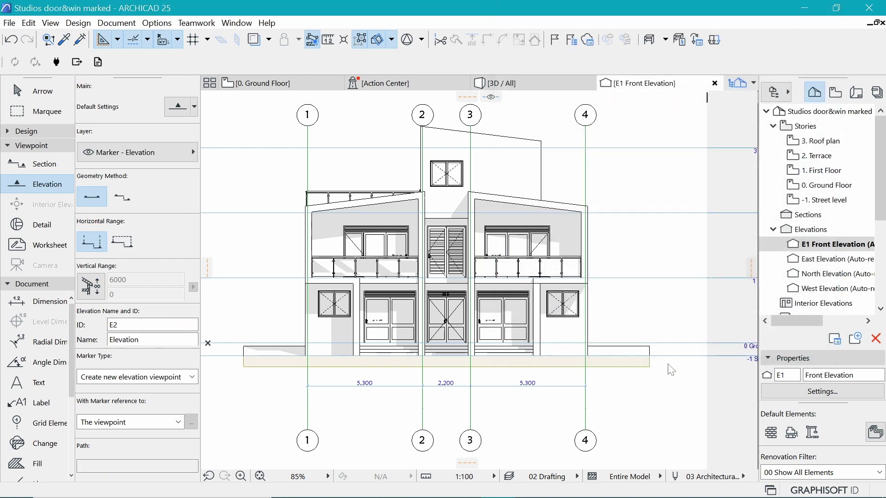
{"action": "scroll", "coordinate": [582, 314], "scroll_direction": "down", "scroll_amount": 2}
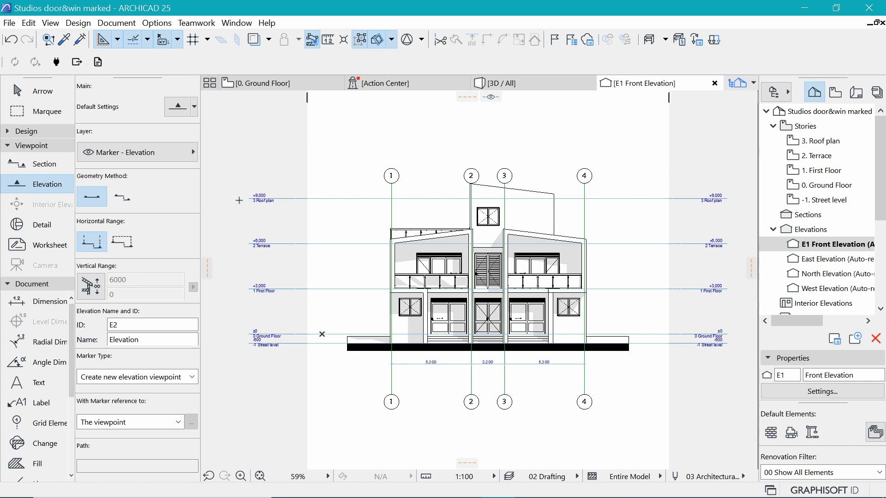
In the Front Elevation's settings, set the story levels to Display & Output and their line type to Dashed Triple
{"action": "scroll", "coordinate": [239, 200], "scroll_direction": "up", "scroll_amount": 5}
{"action": "scroll", "coordinate": [304, 231], "scroll_direction": "down", "scroll_amount": 5}
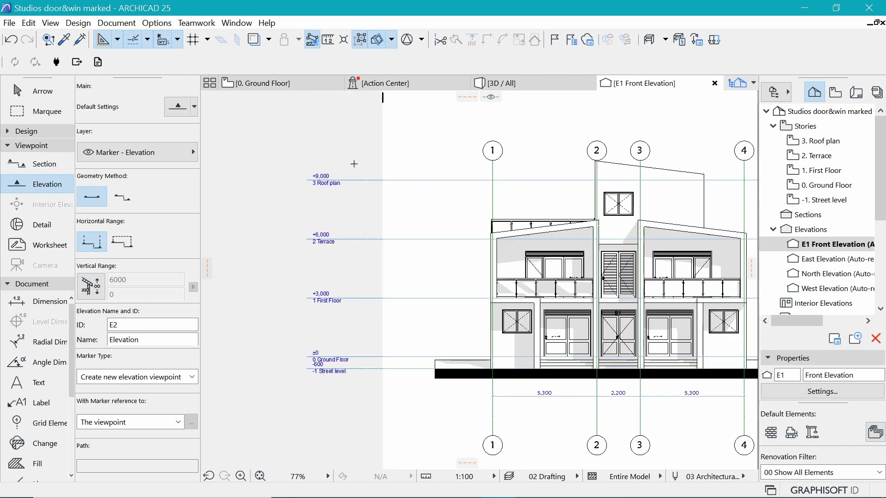
{"action": "scroll", "coordinate": [590, 239], "scroll_direction": "up", "scroll_amount": 2}
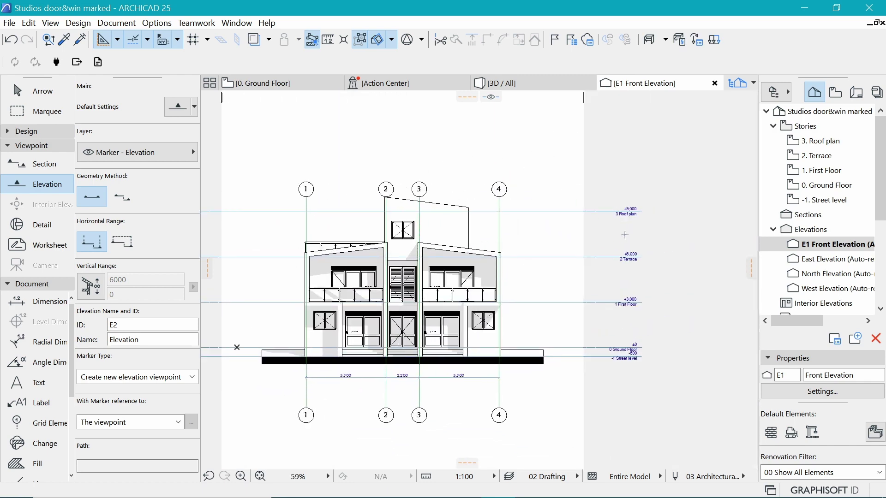
{"action": "scroll", "coordinate": [562, 220], "scroll_direction": "up", "scroll_amount": 2}
{"action": "scroll", "coordinate": [571, 220], "scroll_direction": "down", "scroll_amount": 3}
{"action": "scroll", "coordinate": [413, 235], "scroll_direction": "up", "scroll_amount": 2}
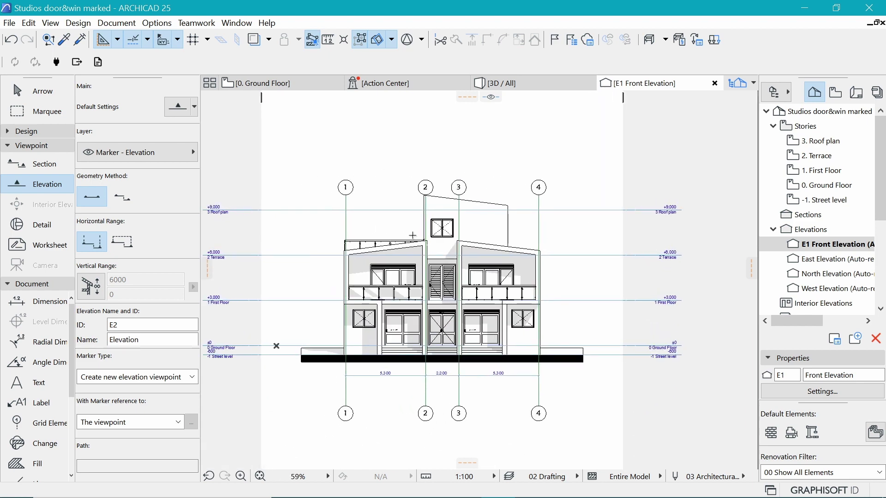
{"action": "right_click", "coordinate": [682, 82]}
{"action": "left_click", "coordinate": [682, 187]}
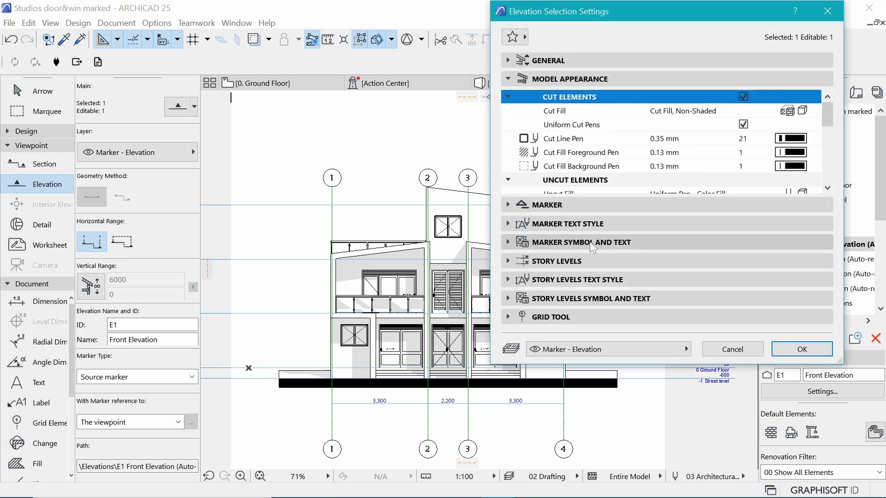
{"action": "left_click", "coordinate": [567, 261]}
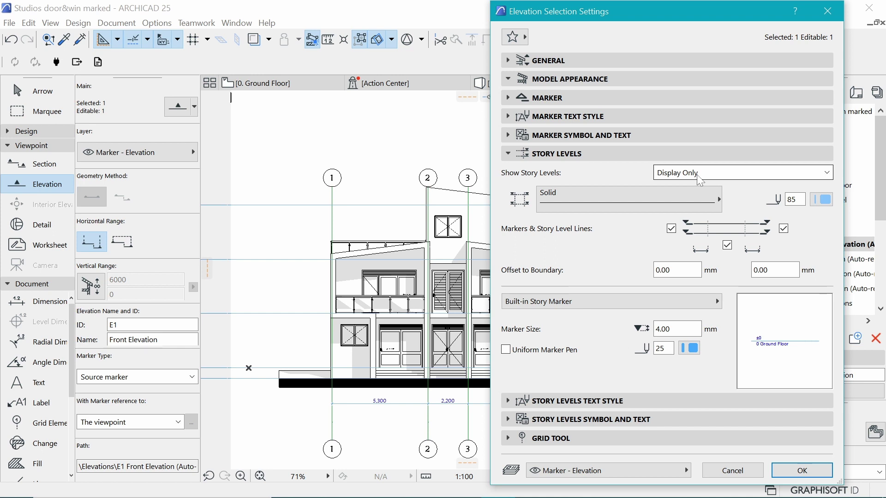
{"action": "left_click", "coordinate": [698, 175]}
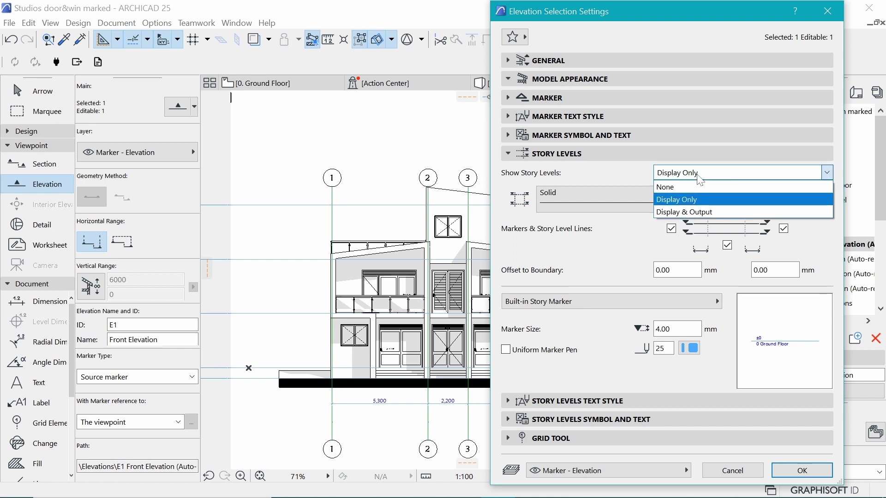
{"action": "left_click", "coordinate": [699, 213]}
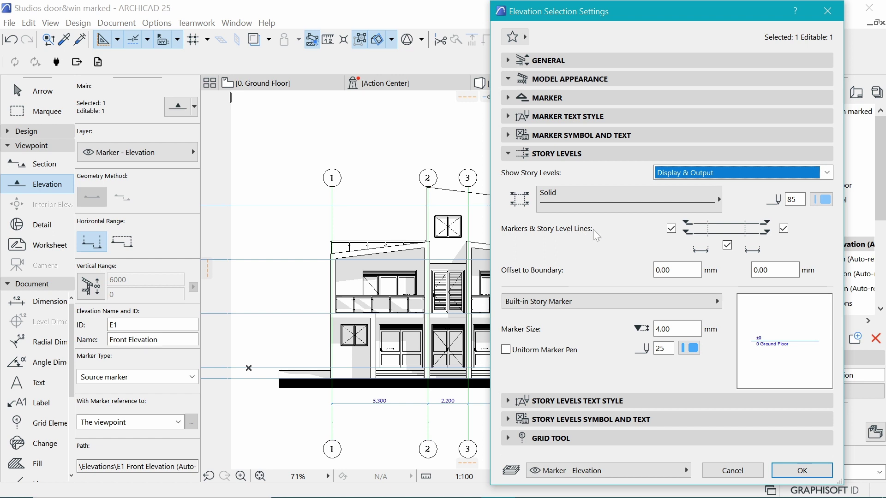
{"action": "left_click", "coordinate": [626, 198]}
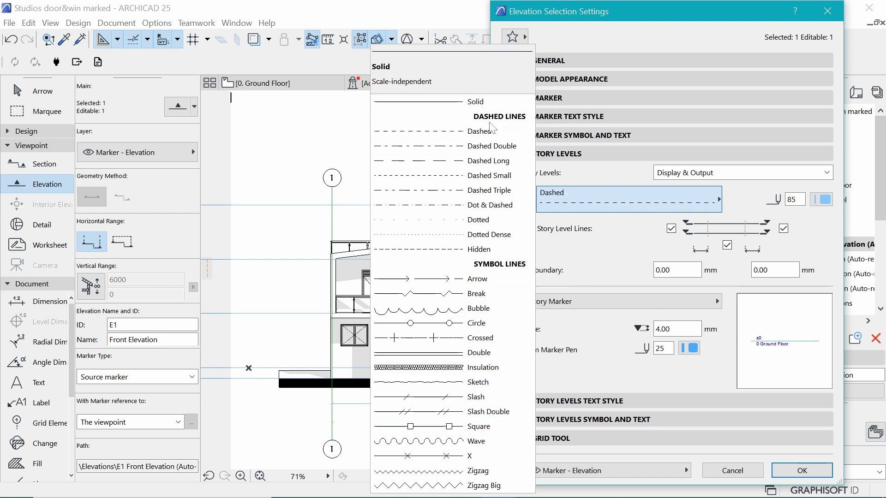
{"action": "left_click", "coordinate": [462, 196]}
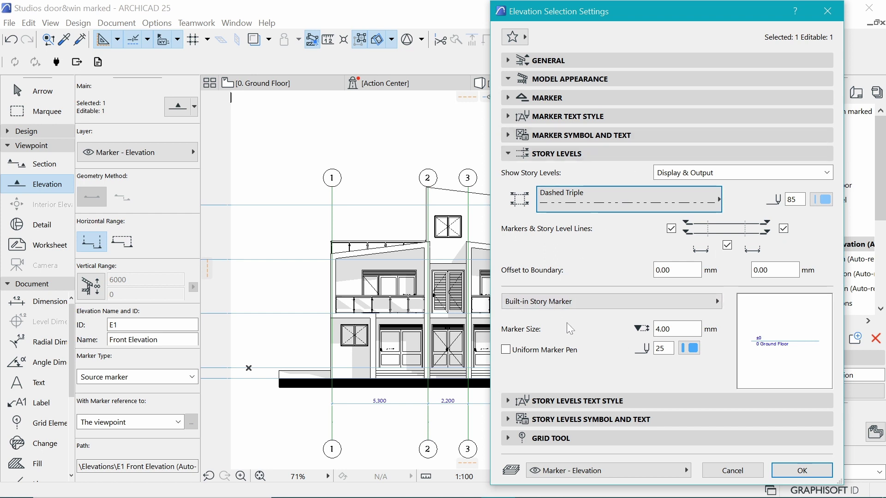
Change the font of the Front Elevation's story level text to Maiandra GD
{"action": "left_click", "coordinate": [574, 401]}
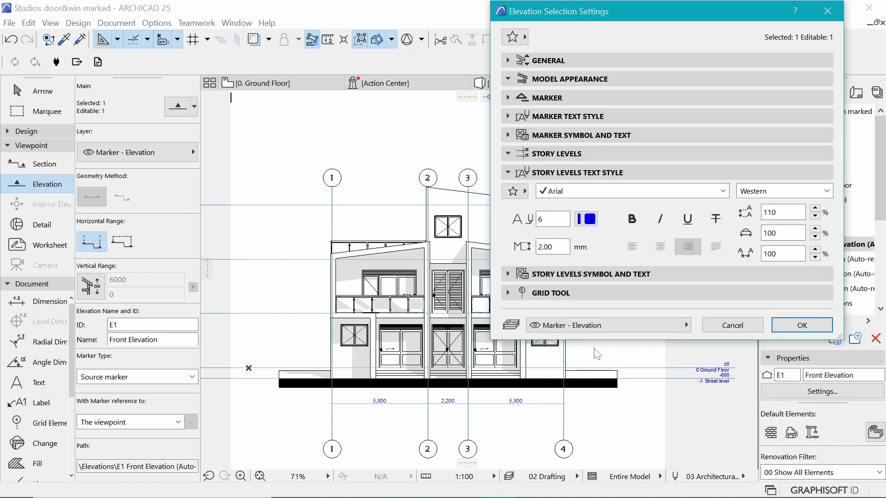
{"action": "left_click", "coordinate": [723, 190]}
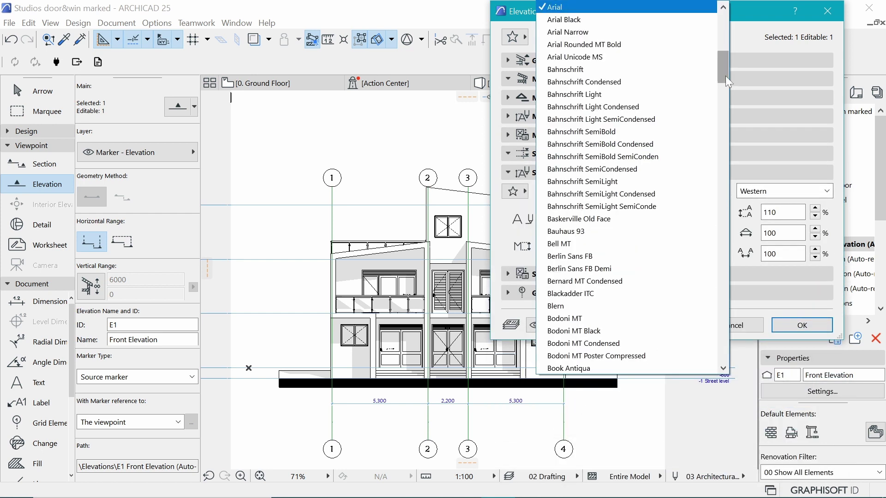
{"action": "left_click_drag", "start_coordinate": [725, 76], "coordinate": [734, 15]}
{"action": "left_click", "coordinate": [641, 7]}
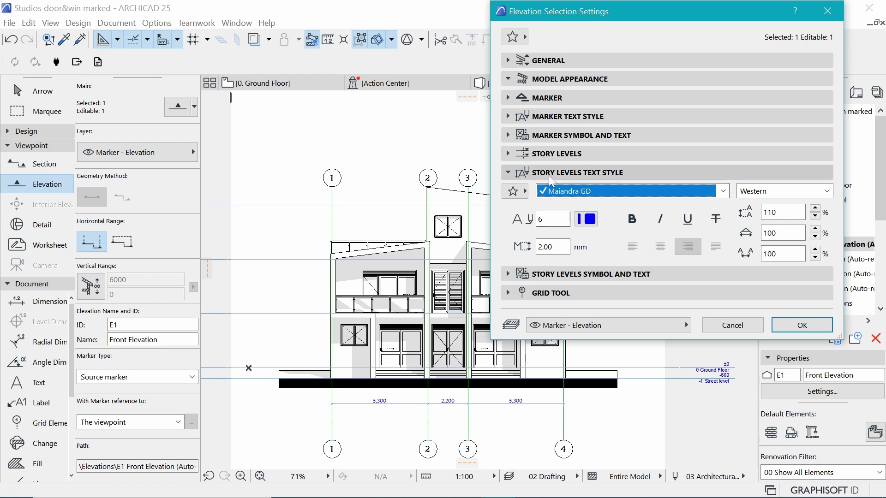
Show the marker head on the story level markers and apply the elevation settings
{"action": "left_click", "coordinate": [588, 275]}
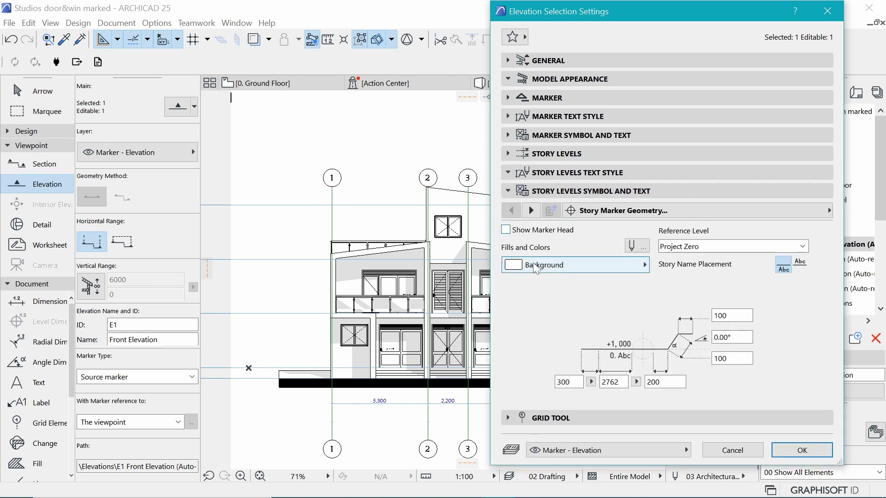
{"action": "left_click", "coordinate": [518, 231]}
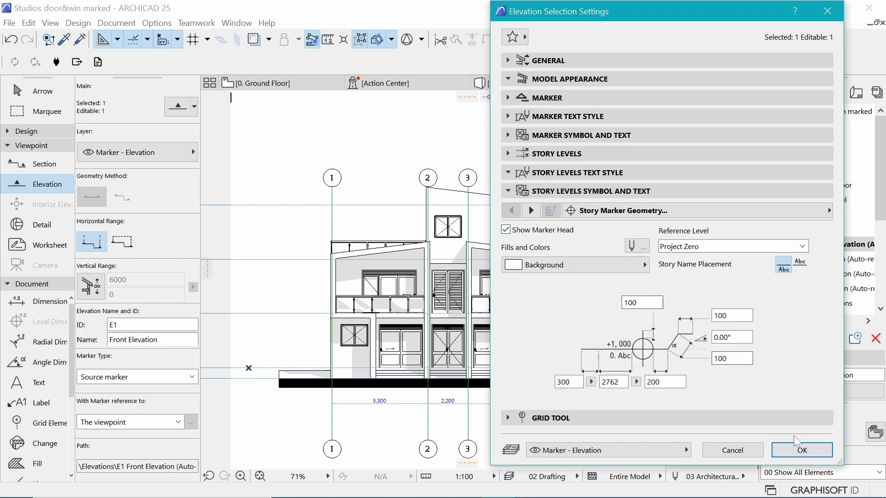
{"action": "left_click", "coordinate": [801, 450]}
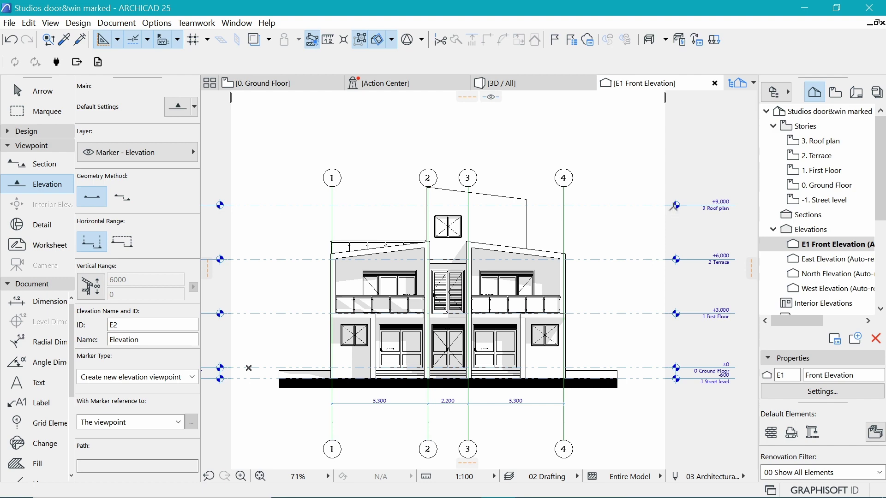
Move both side boundaries of the Front Elevation inward so the story level markers sit closer to the building, and leave the Elevation tool
{"action": "scroll", "coordinate": [741, 210], "scroll_direction": "up", "scroll_amount": 3}
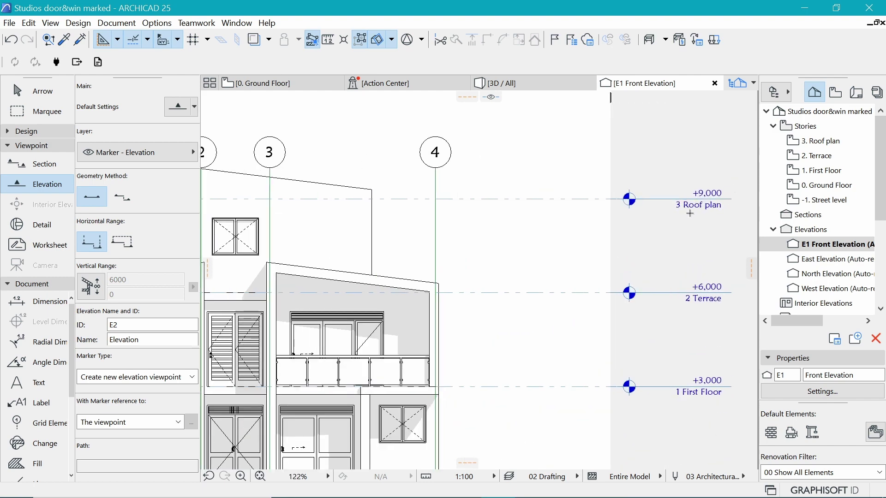
{"action": "scroll", "coordinate": [712, 196], "scroll_direction": "down", "scroll_amount": 2}
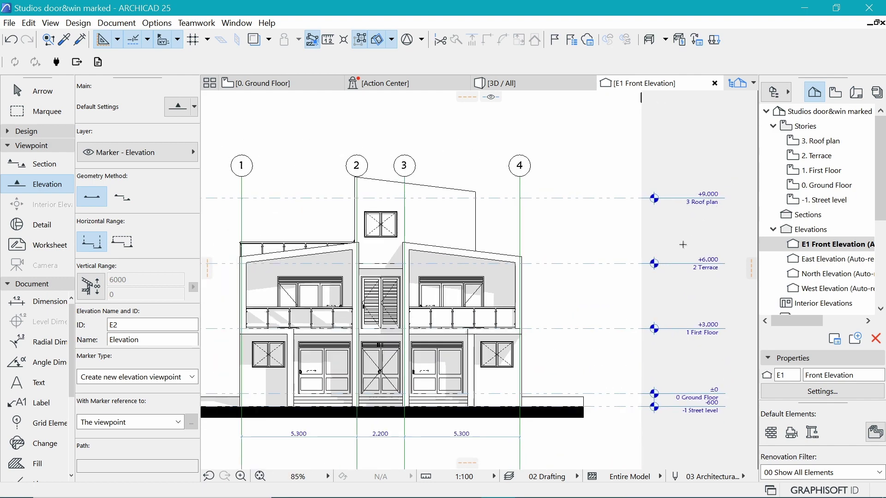
{"action": "scroll", "coordinate": [660, 217], "scroll_direction": "down", "scroll_amount": 2}
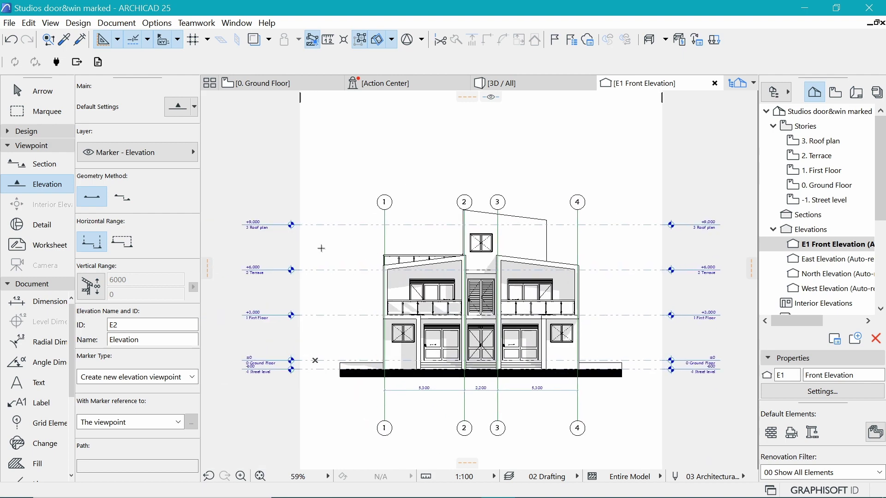
{"action": "left_click", "coordinate": [299, 243]}
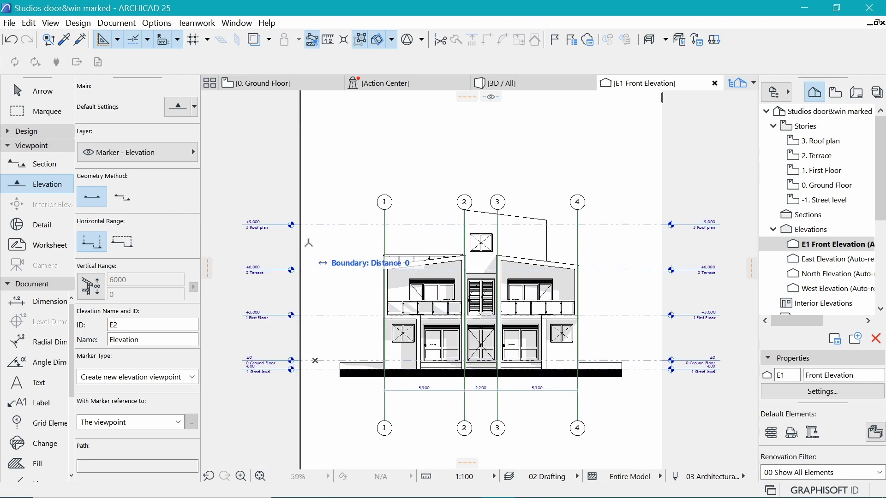
{"action": "left_click", "coordinate": [341, 242]}
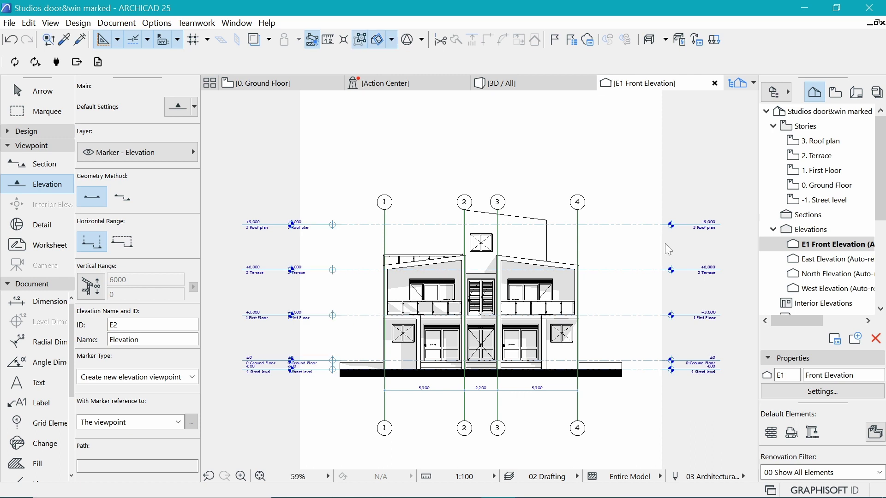
{"action": "left_click", "coordinate": [662, 242]}
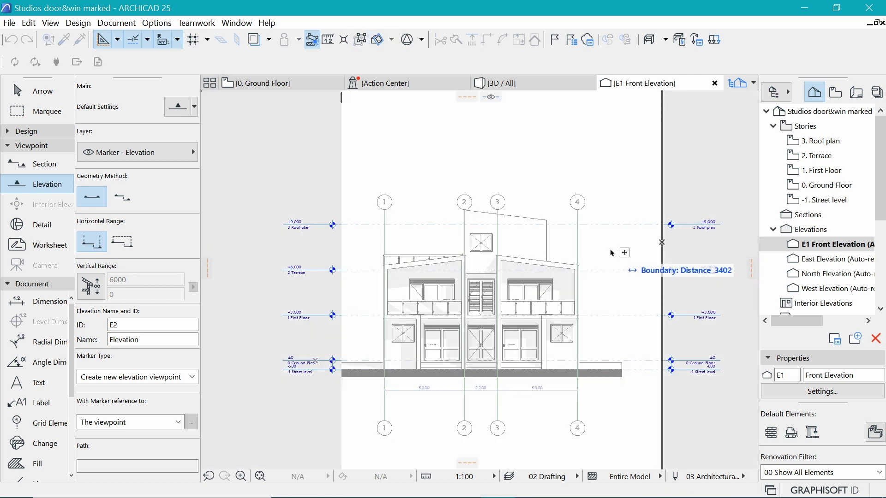
{"action": "left_click", "coordinate": [613, 253]}
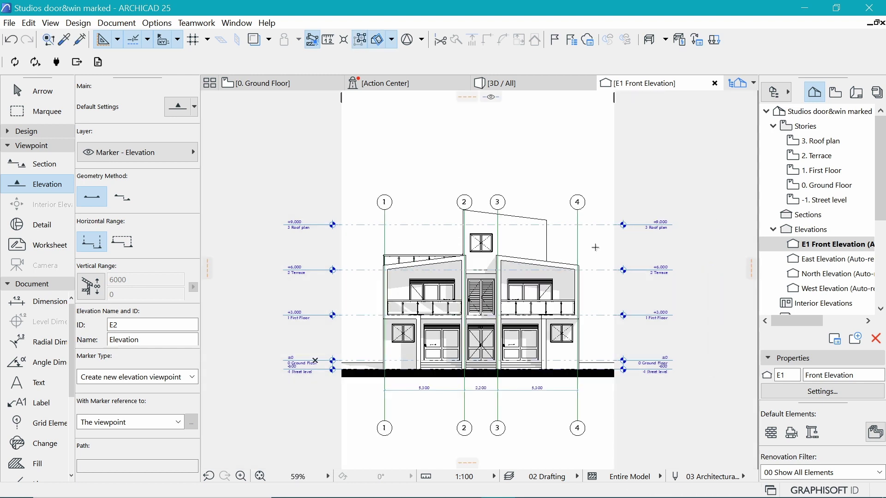
{"action": "scroll", "coordinate": [452, 380], "scroll_direction": "up", "scroll_amount": 3}
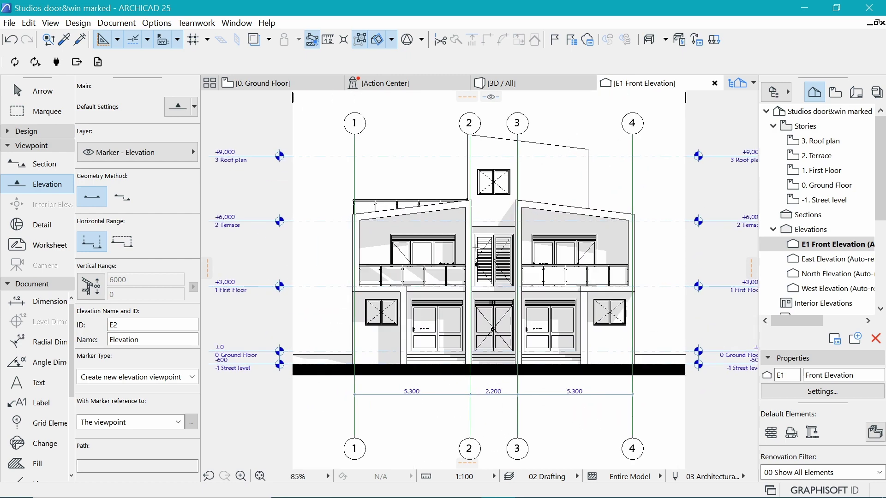
{"action": "scroll", "coordinate": [414, 350], "scroll_direction": "down", "scroll_amount": 2}
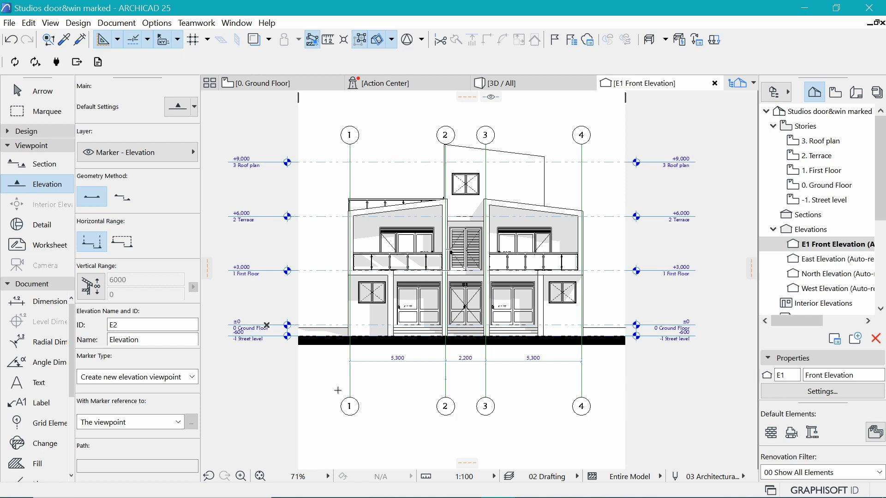
{"action": "key", "text": "Escape"}
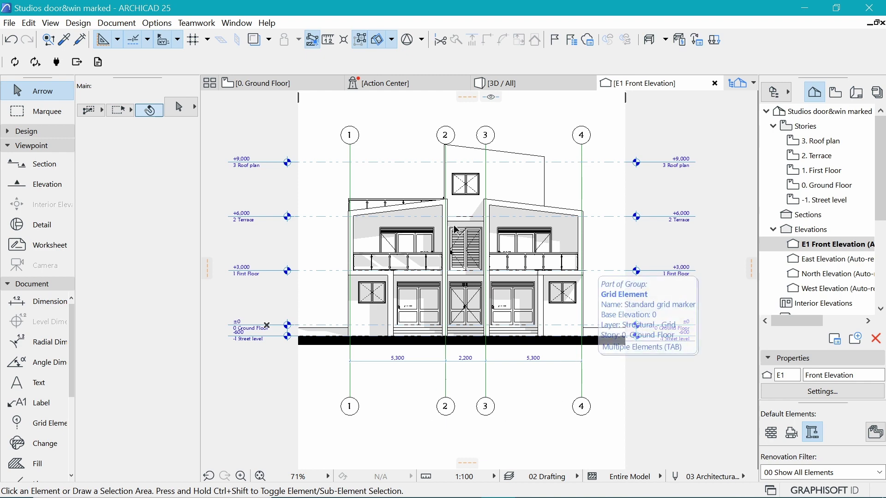
On the Ground Floor plan, select all grid elements and set their section grid line type to Dashed Triple
{"action": "left_click", "coordinate": [308, 85]}
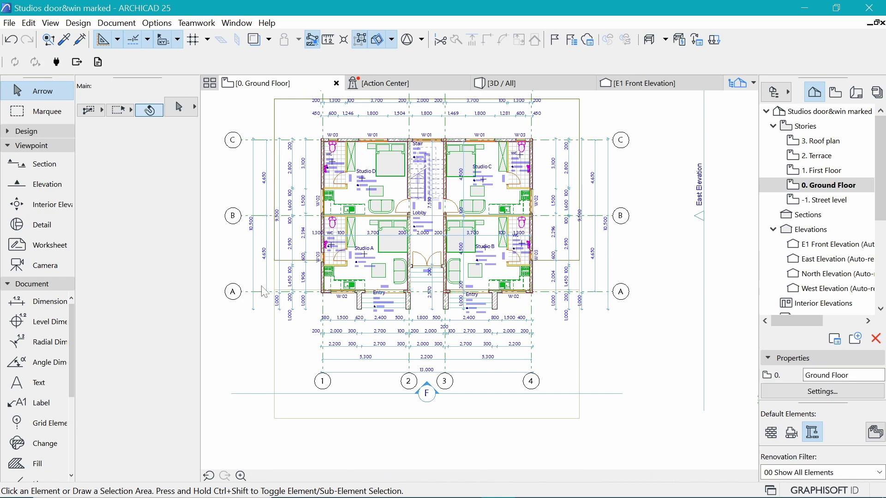
{"action": "scroll", "coordinate": [361, 366], "scroll_direction": "down", "scroll_amount": 4}
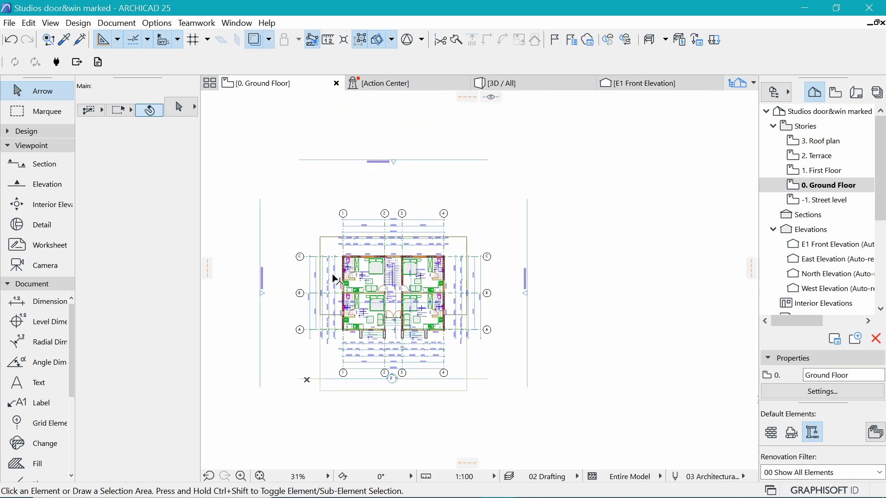
{"action": "scroll", "coordinate": [331, 277], "scroll_direction": "up", "scroll_amount": 1}
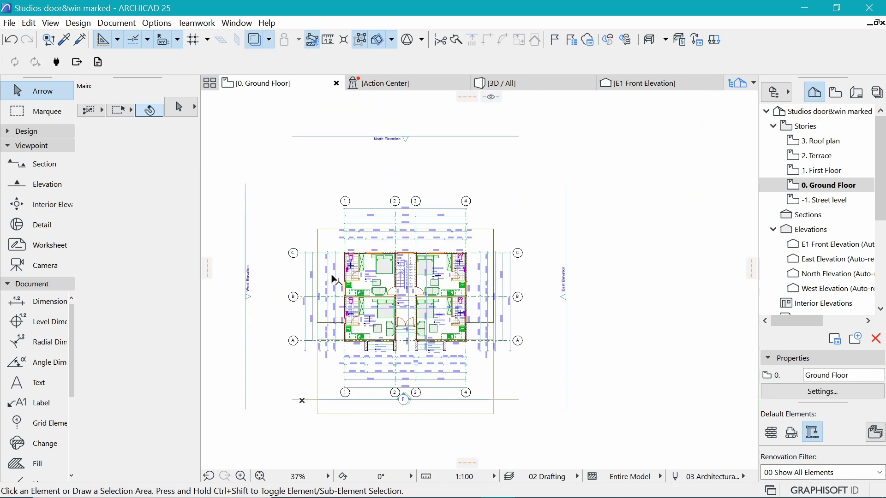
{"action": "left_click", "coordinate": [24, 135]}
{"action": "left_click", "coordinate": [26, 134]}
{"action": "left_click", "coordinate": [25, 160]}
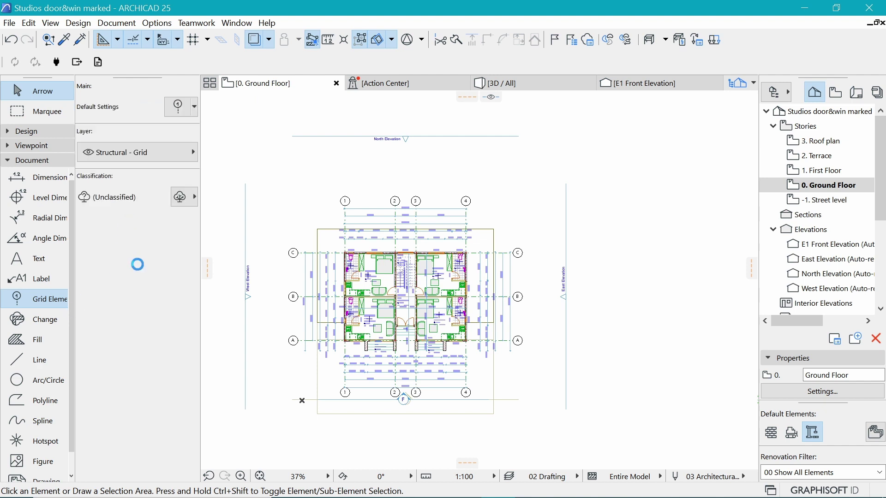
{"action": "key", "text": "ctrl+a"}
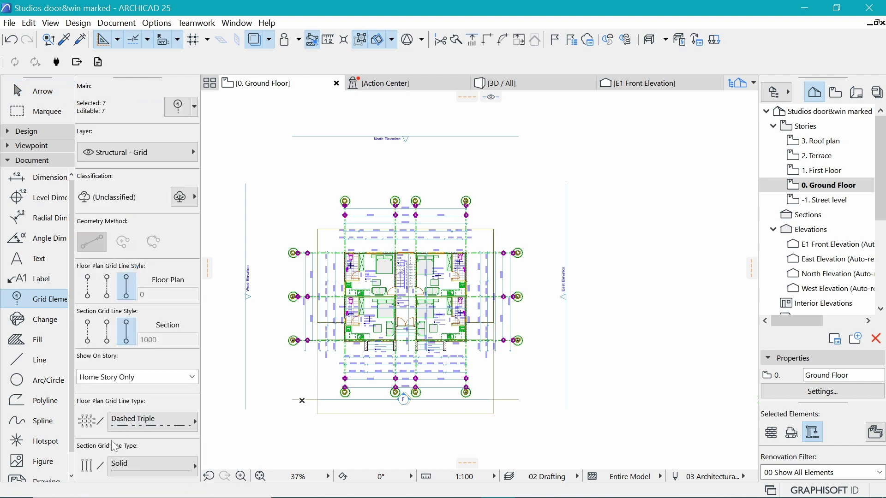
{"action": "scroll", "coordinate": [114, 447], "scroll_direction": "down", "scroll_amount": 3}
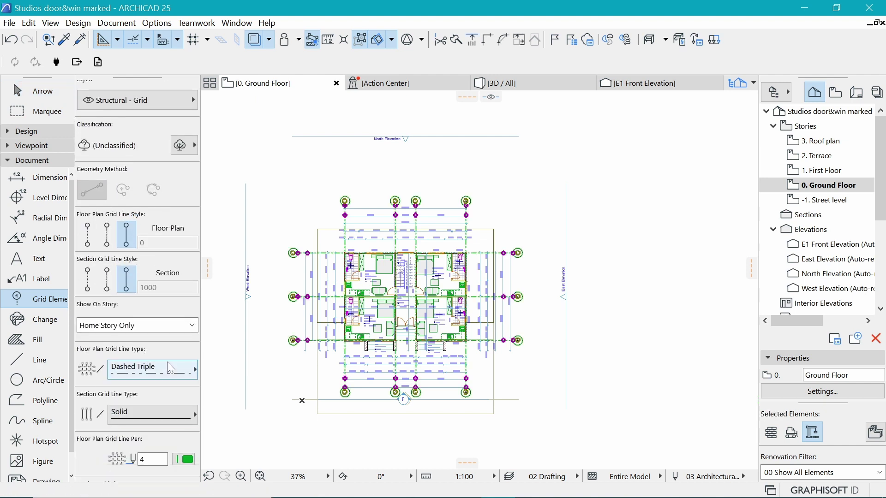
{"action": "left_click", "coordinate": [163, 425]}
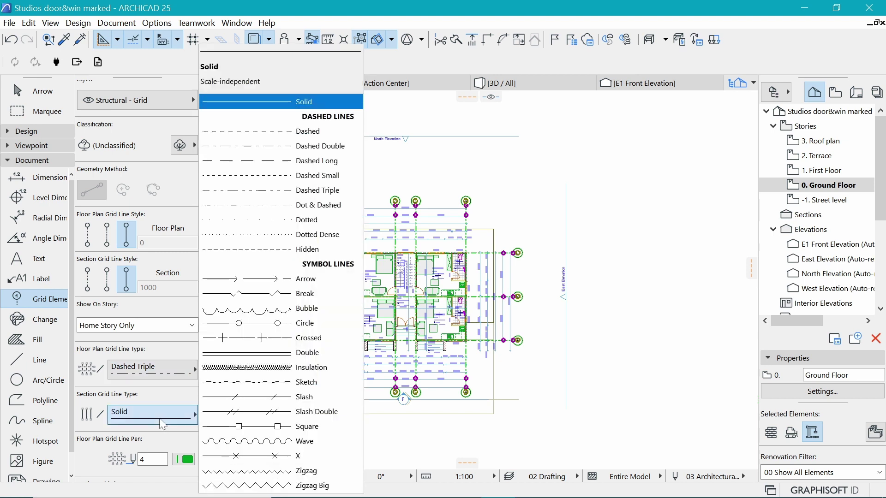
{"action": "left_click", "coordinate": [305, 190]}
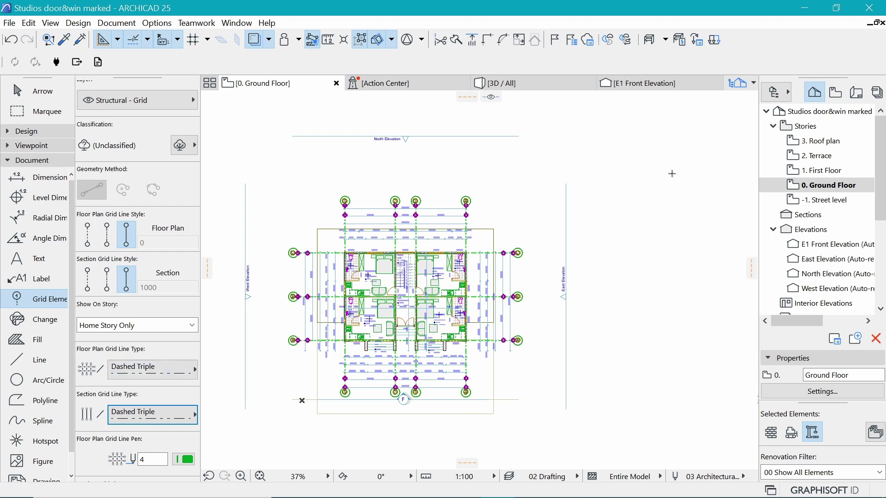
On the First Floor plan, select all grid elements and set their section grid line type to Dashed Triple
{"action": "left_click", "coordinate": [826, 174]}
{"action": "double_click", "coordinate": [826, 175]}
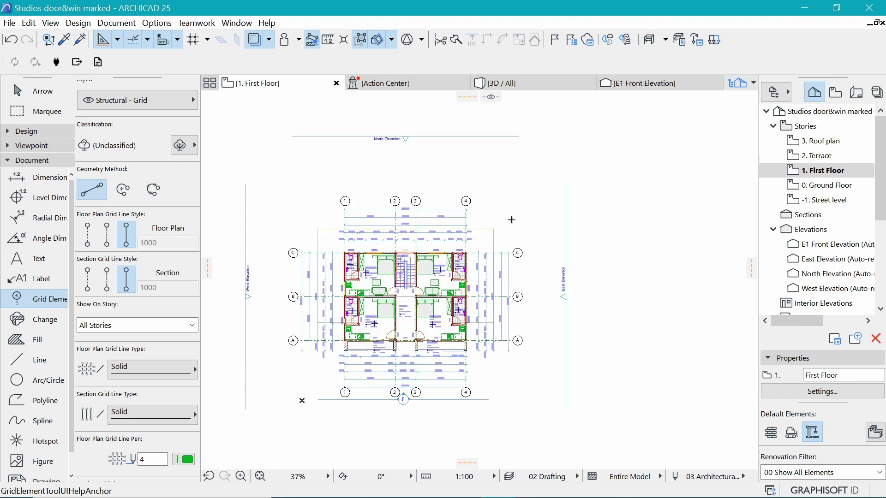
{"action": "key", "text": "ctrl+a"}
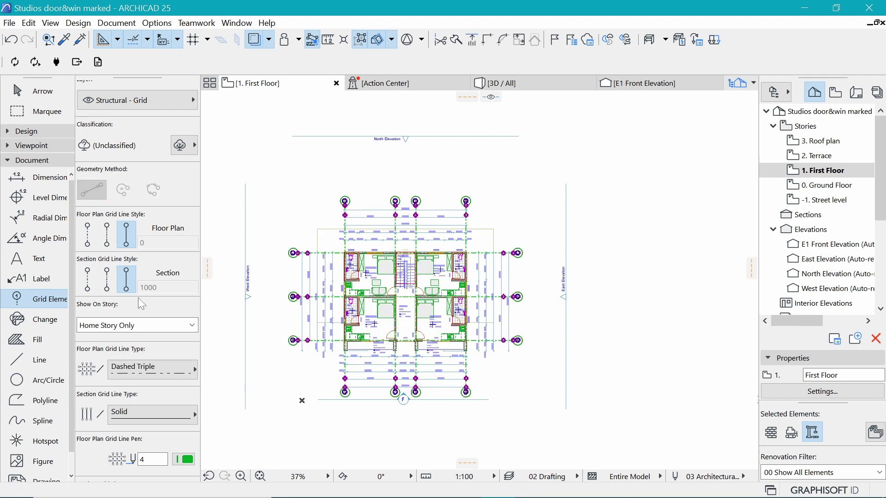
{"action": "left_click", "coordinate": [139, 414]}
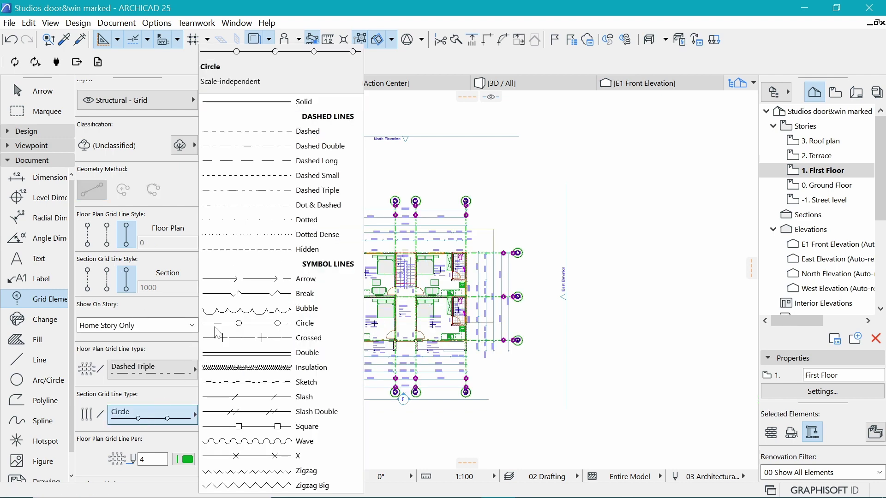
{"action": "left_click", "coordinate": [318, 190]}
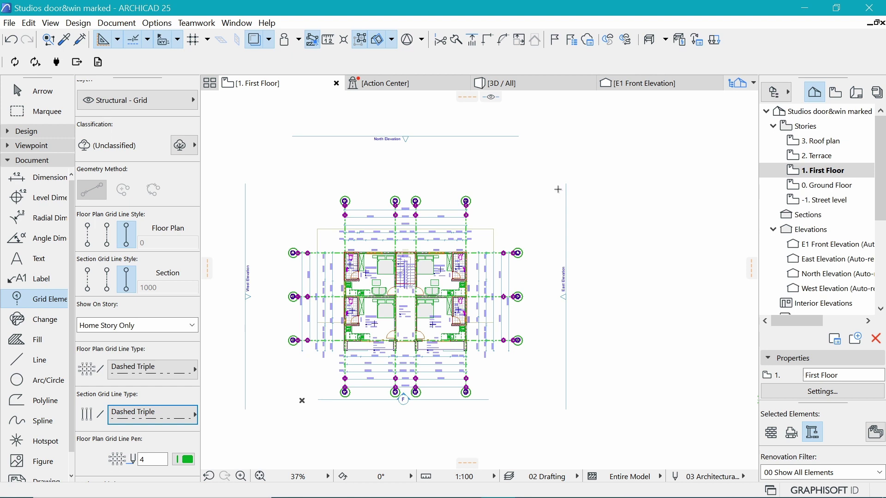
Check the Terrace plan, return to the First Floor plan, and select the four reinforced concrete columns around the stair
{"action": "double_click", "coordinate": [844, 156]}
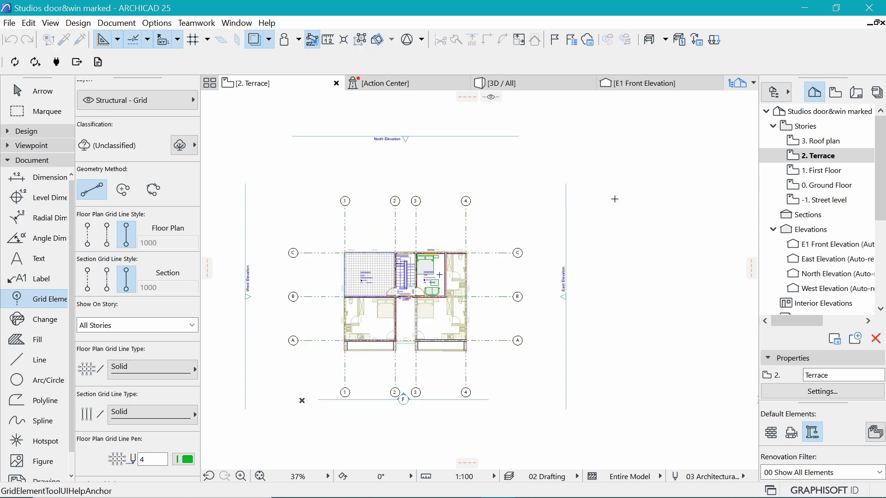
{"action": "scroll", "coordinate": [440, 275], "scroll_direction": "up", "scroll_amount": 5}
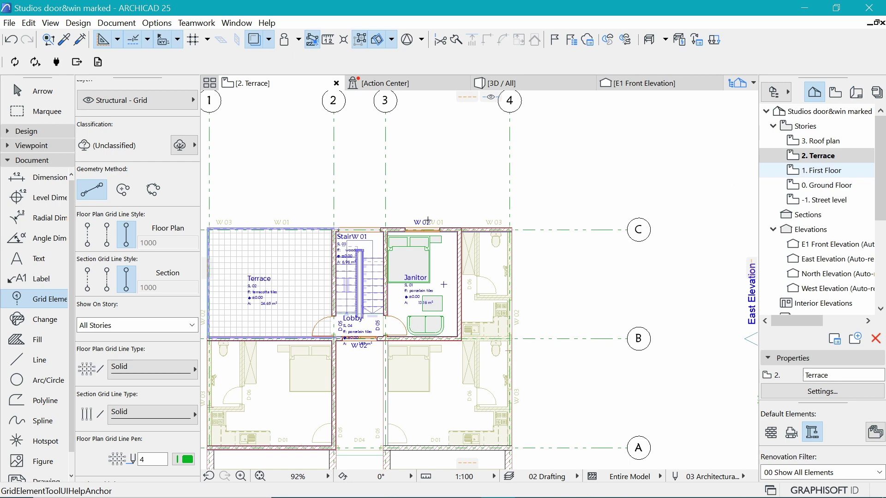
{"action": "left_click", "coordinate": [822, 171]}
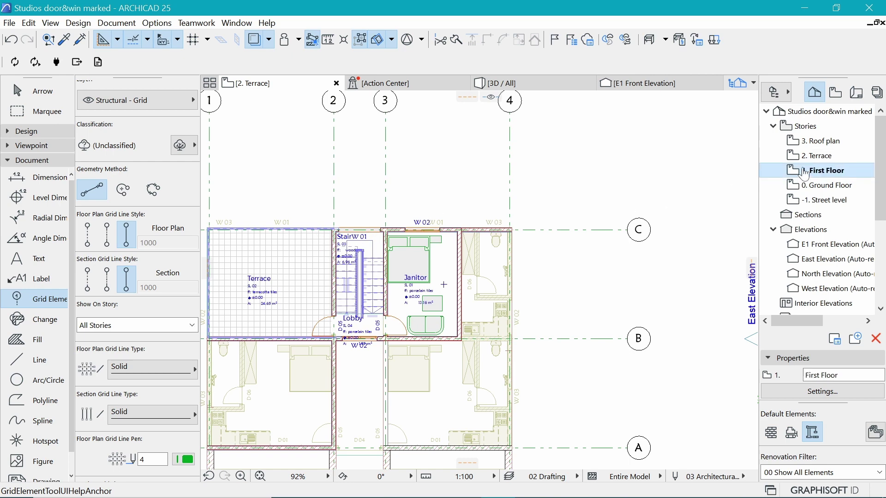
{"action": "scroll", "coordinate": [342, 232], "scroll_direction": "up", "scroll_amount": 3}
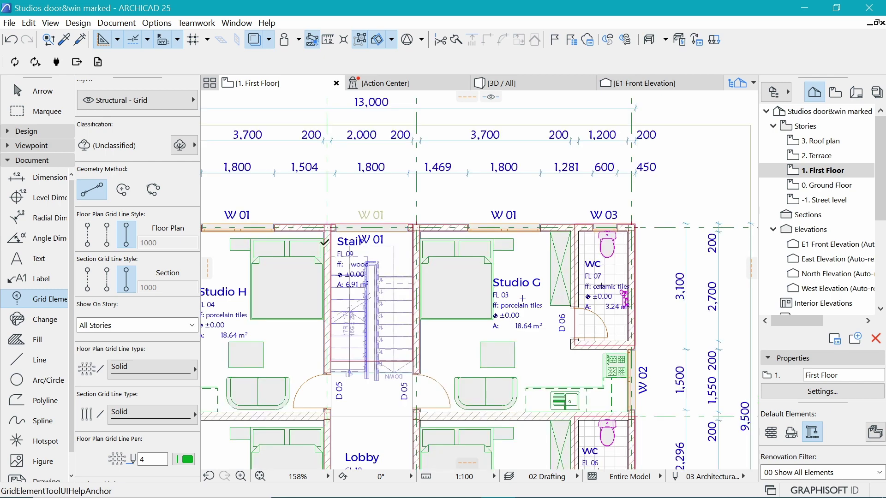
{"action": "left_click", "coordinate": [325, 230], "text": "shift"}
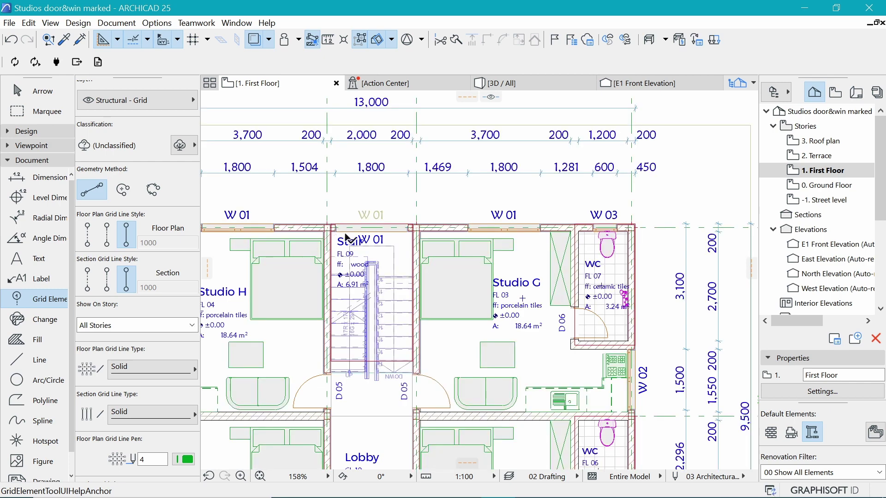
{"action": "left_click", "coordinate": [417, 229], "text": "shift"}
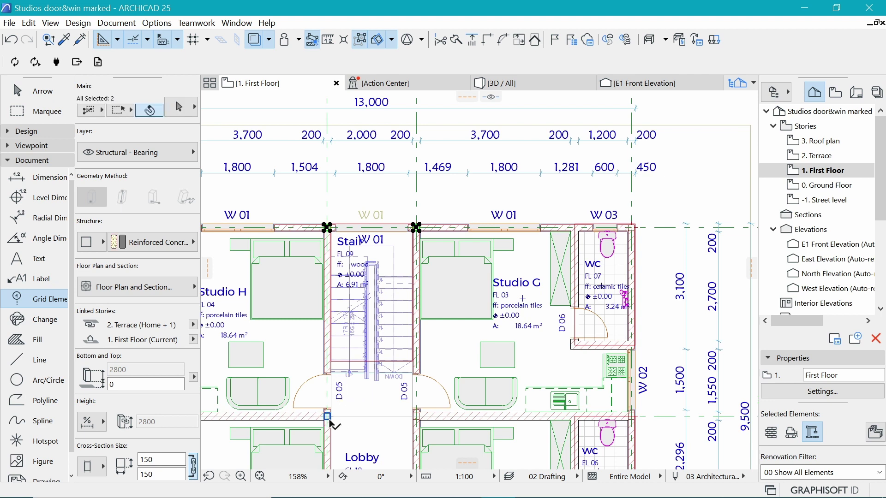
{"action": "left_click", "coordinate": [416, 418], "text": "shift"}
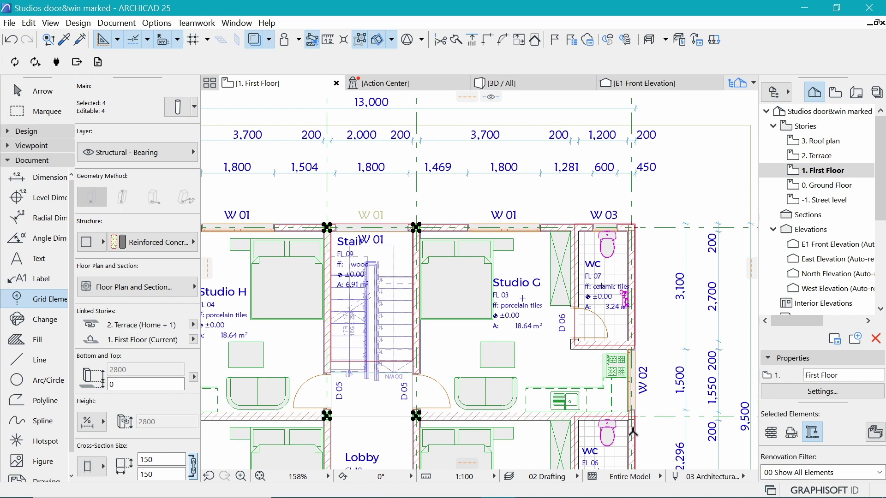
Return to the Terrace plan and examine the wall corners around the stair and the grid lines
{"action": "scroll", "coordinate": [490, 202], "scroll_direction": "down", "scroll_amount": 3}
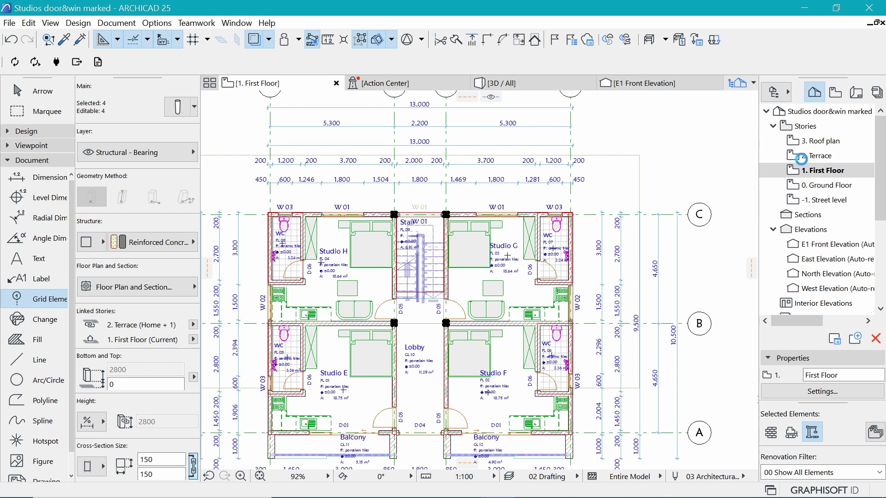
{"action": "double_click", "coordinate": [803, 156]}
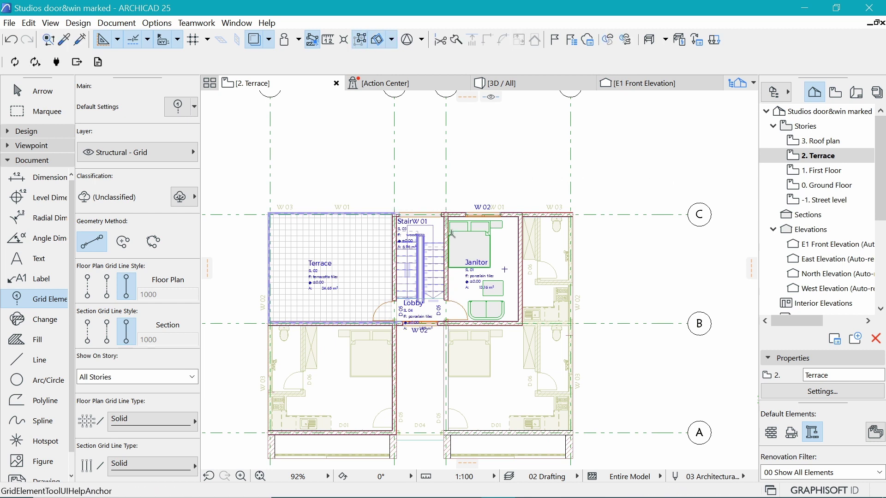
{"action": "scroll", "coordinate": [422, 215], "scroll_direction": "up", "scroll_amount": 4}
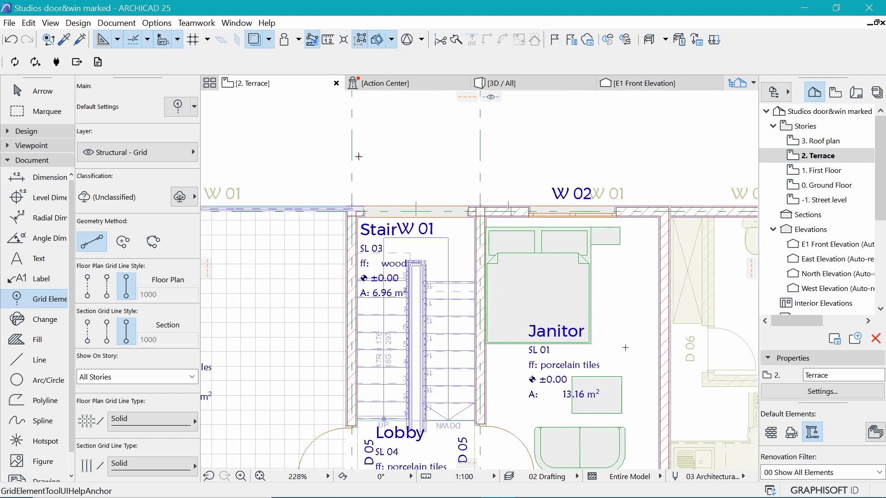
{"action": "scroll", "coordinate": [433, 224], "scroll_direction": "down", "scroll_amount": 6}
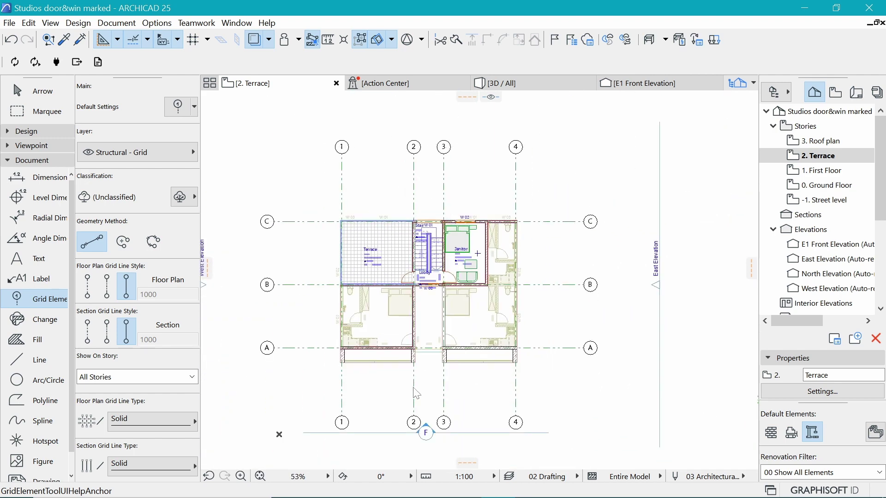
{"action": "scroll", "coordinate": [477, 255], "scroll_direction": "up", "scroll_amount": 1}
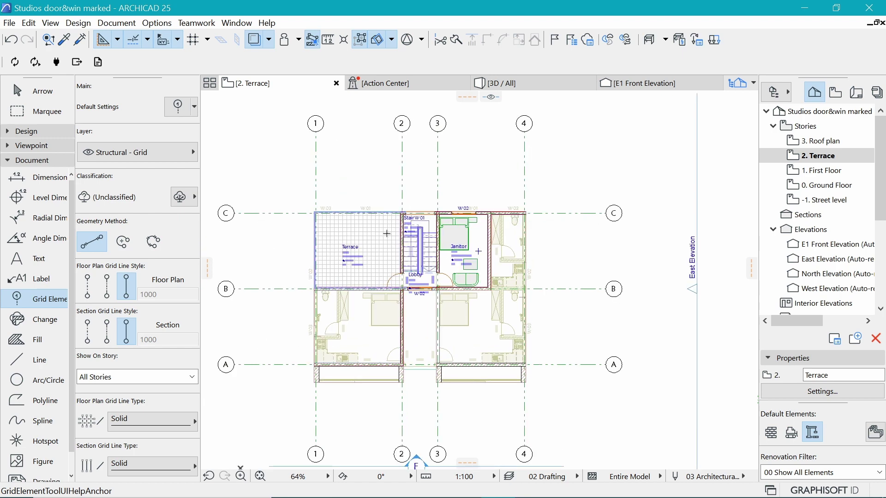
{"action": "scroll", "coordinate": [382, 234], "scroll_direction": "up", "scroll_amount": 1}
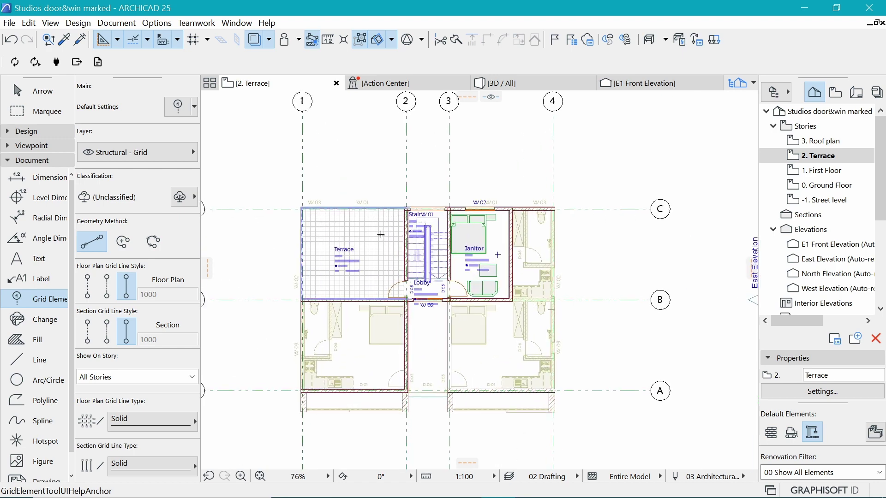
In the Front Elevation, stretch one grid line 1 to about 14,100 mm, raising its lower marker and extending its upper marker above the roof
{"action": "left_click", "coordinate": [656, 88]}
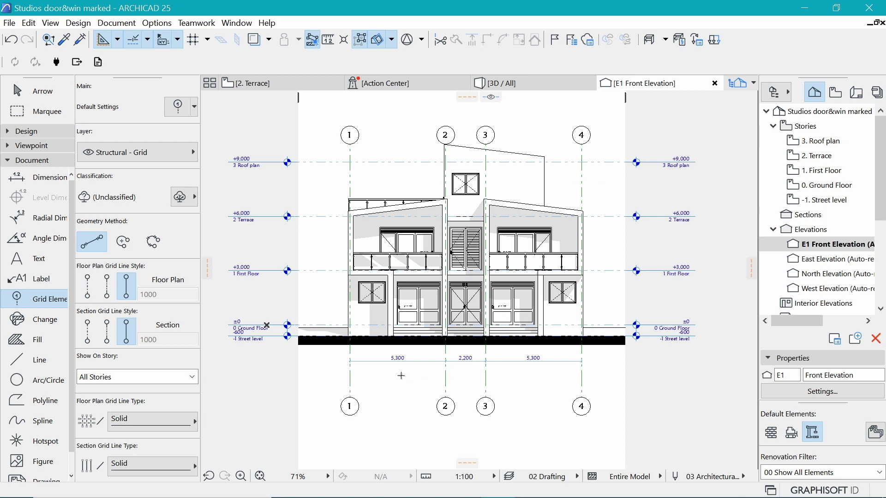
{"action": "left_click", "coordinate": [349, 396]}
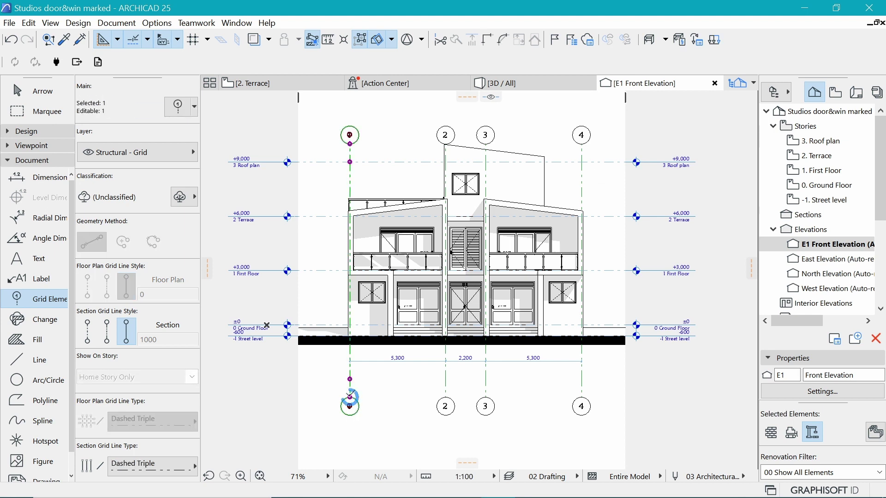
{"action": "left_click", "coordinate": [349, 397]}
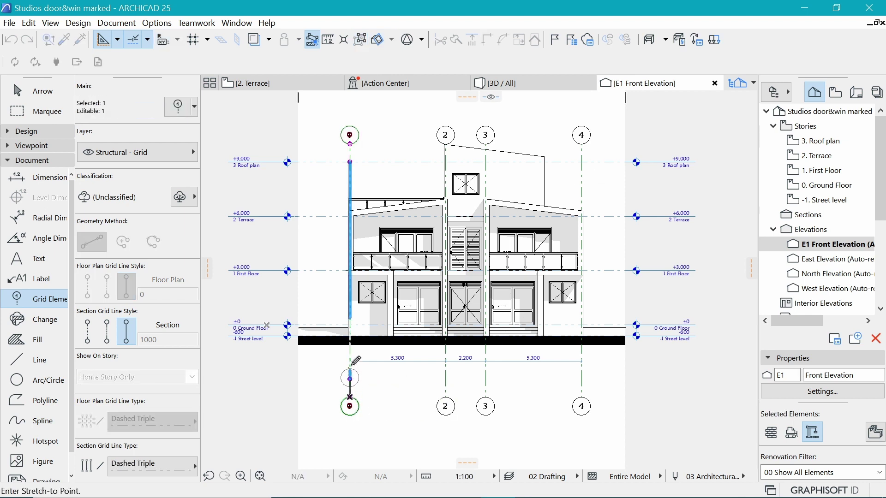
{"action": "left_click", "coordinate": [349, 140]}
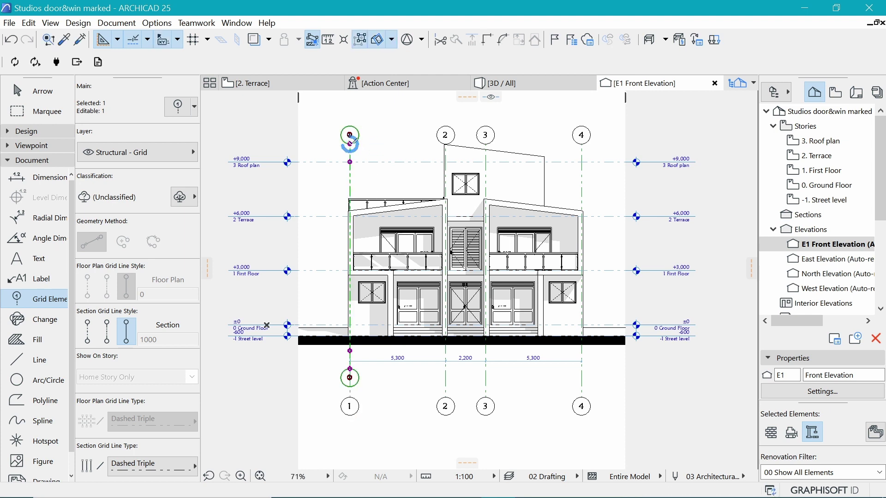
{"action": "left_click", "coordinate": [350, 144]}
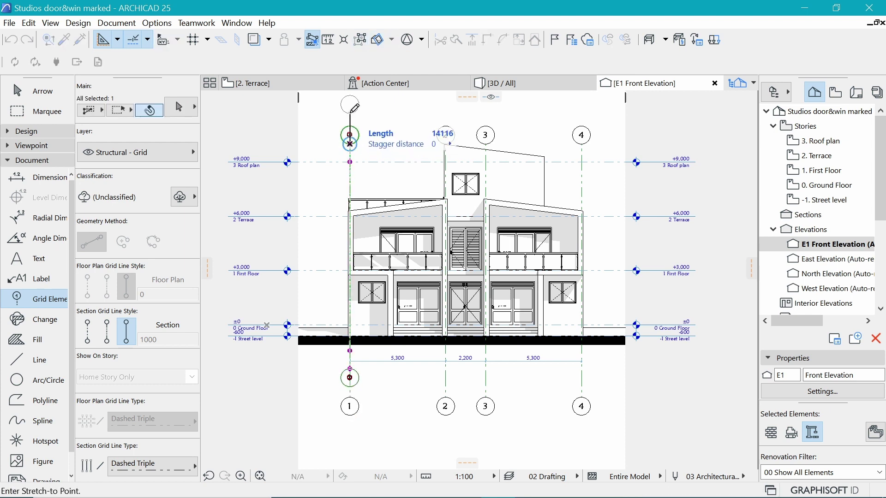
{"action": "left_click", "coordinate": [349, 376]}
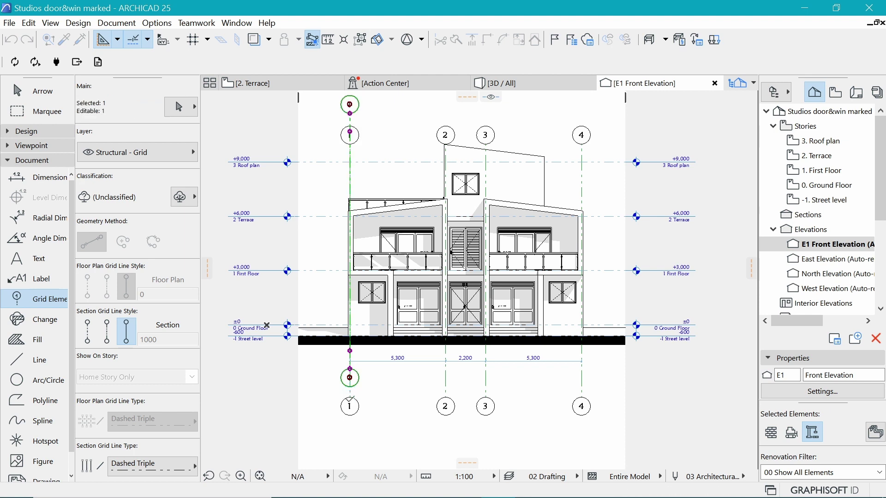
{"action": "key", "text": "Escape"}
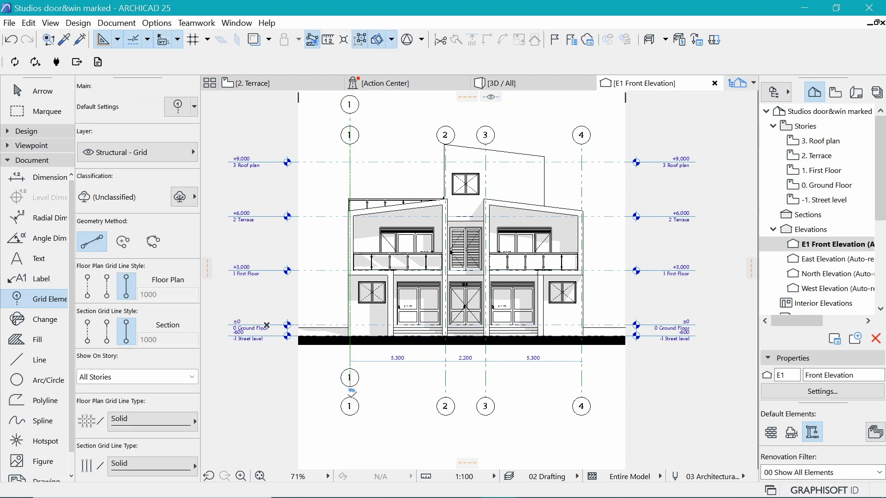
Stretch the remaining overlapping copies of grid line 1 so both end markers coincide with the adjusted grid line 1
{"action": "left_click", "coordinate": [350, 397], "text": "shift"}
{"action": "left_click", "coordinate": [350, 398]}
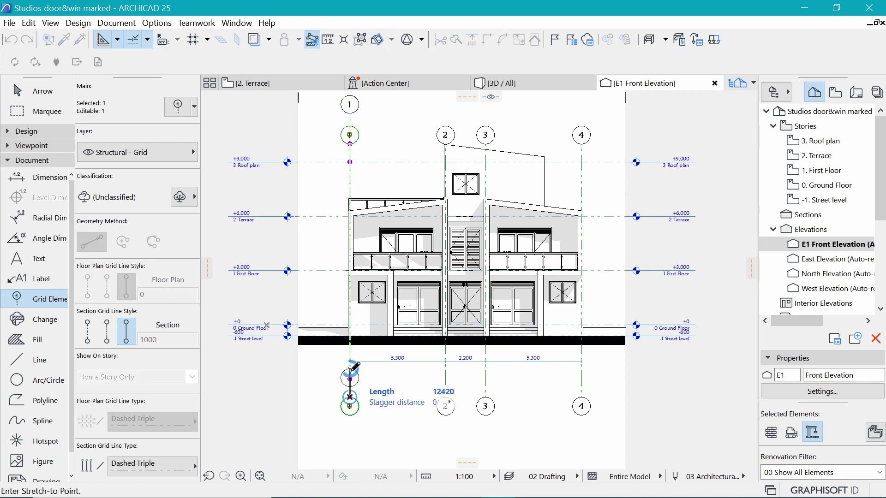
{"action": "left_click", "coordinate": [350, 143]}
{"action": "left_click", "coordinate": [350, 113]}
{"action": "key", "text": "Escape"}
{"action": "key", "text": "Escape"}
{"action": "left_click", "coordinate": [350, 398]}
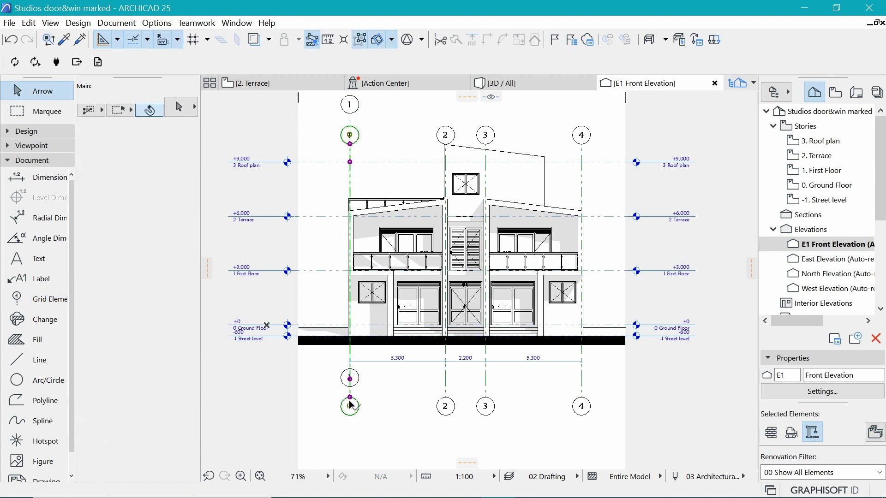
{"action": "left_click", "coordinate": [350, 398]}
{"action": "left_click", "coordinate": [350, 369]}
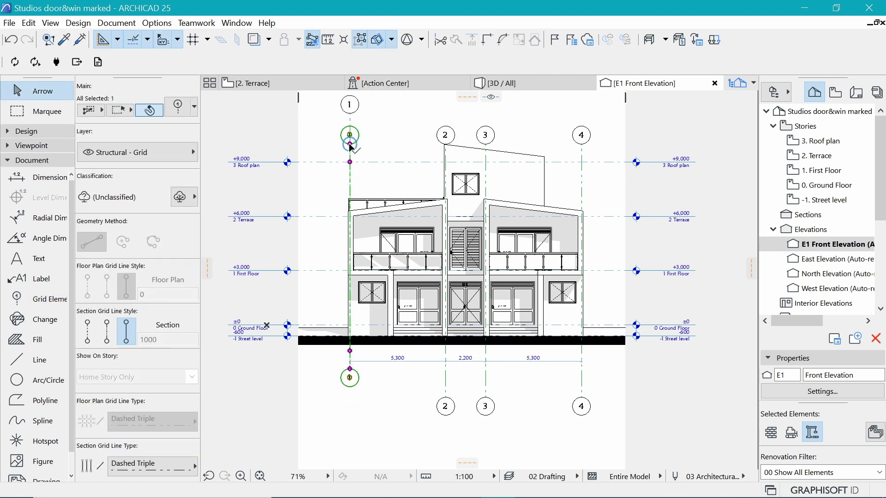
{"action": "left_click", "coordinate": [349, 144]}
{"action": "left_click", "coordinate": [350, 114]}
Stretch the first grid line 2 so its upper and lower markers line up with those of grid line 1
{"action": "left_click", "coordinate": [446, 398]}
{"action": "left_click", "coordinate": [446, 144]}
{"action": "left_click", "coordinate": [350, 113]}
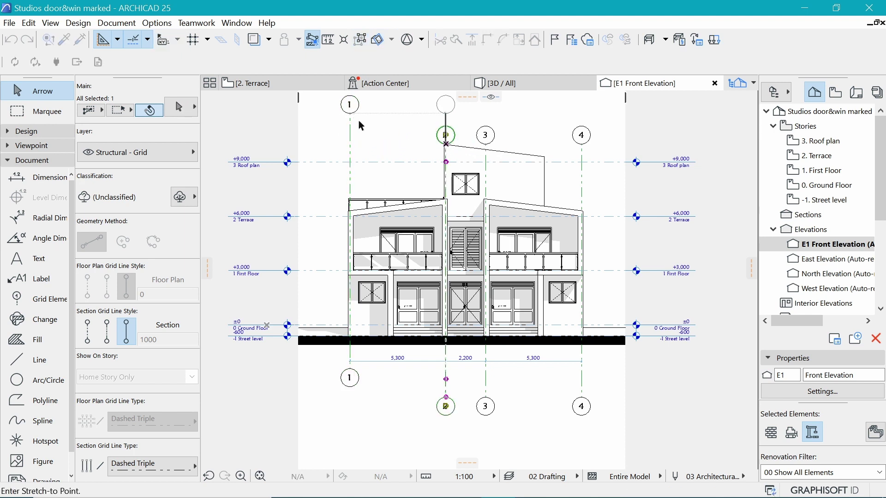
{"action": "left_click", "coordinate": [445, 398]}
{"action": "left_click", "coordinate": [350, 369]}
Stretch the remaining overlapping copies of grid line 2 to coincide with the adjusted grid line 2 at both ends
{"action": "left_click", "coordinate": [445, 398]}
{"action": "left_click", "coordinate": [446, 397]}
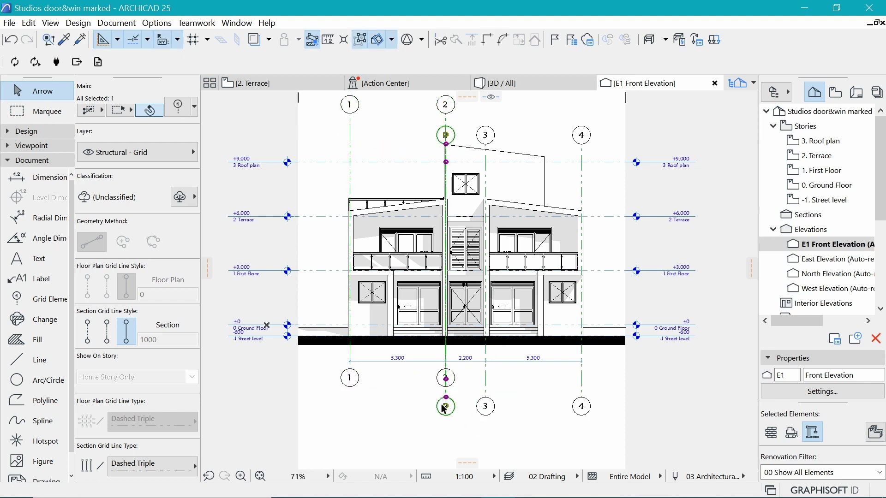
{"action": "left_click", "coordinate": [446, 378]}
{"action": "left_click", "coordinate": [446, 144]}
{"action": "left_click", "coordinate": [446, 105]}
{"action": "left_click", "coordinate": [445, 398]}
{"action": "left_click", "coordinate": [446, 378]}
{"action": "left_click", "coordinate": [446, 144]}
{"action": "left_click", "coordinate": [446, 104]}
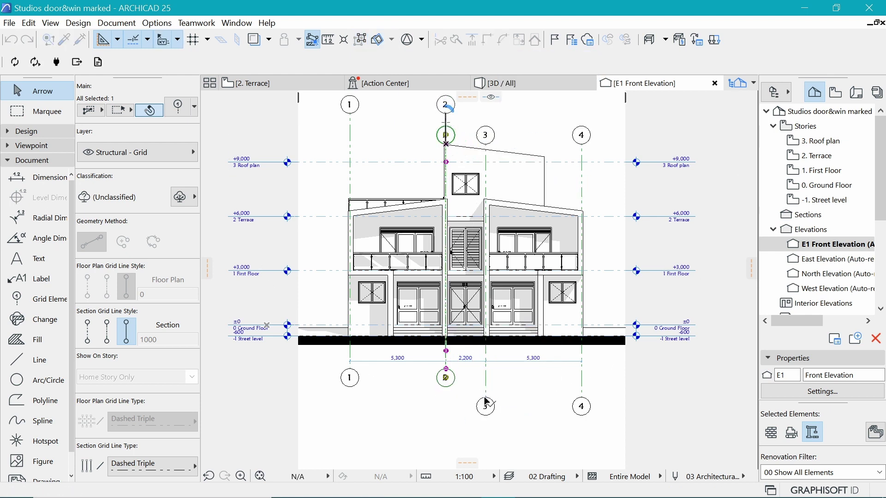
Stretch the first grid line 3 so its lower and upper markers align with those of grid line 2
{"action": "left_click", "coordinate": [486, 398]}
{"action": "left_click", "coordinate": [485, 378]}
{"action": "left_click", "coordinate": [486, 143]}
{"action": "left_click", "coordinate": [446, 113]}
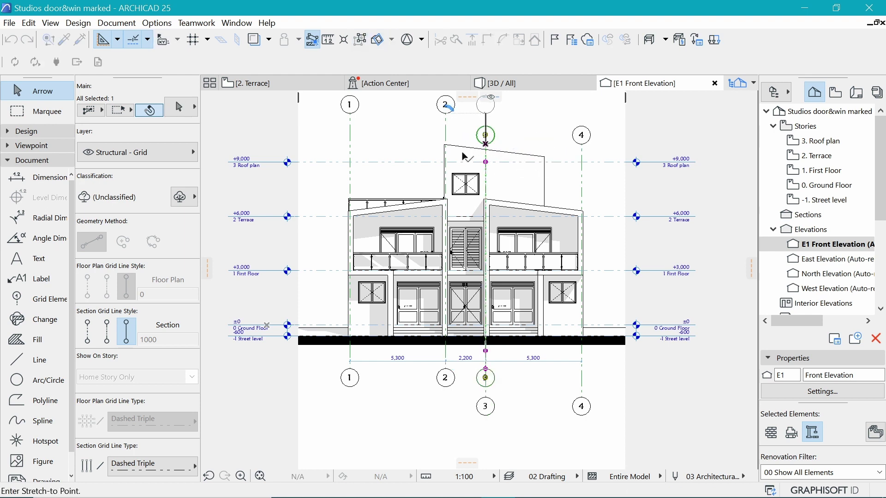
Stretch the remaining overlapping copies of grid line 3 to coincide with the adjusted grid line 3 at both ends
{"action": "left_click", "coordinate": [485, 400]}
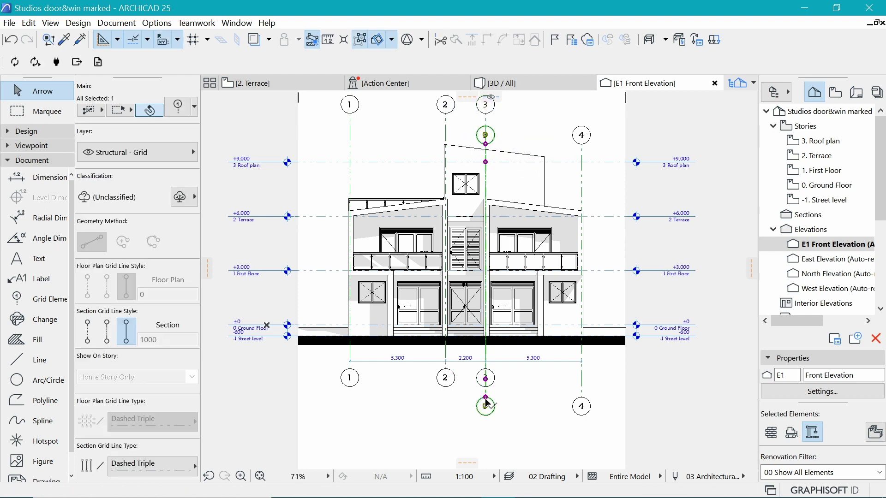
{"action": "left_click", "coordinate": [485, 398]}
{"action": "left_click", "coordinate": [486, 378]}
{"action": "left_click", "coordinate": [486, 143]}
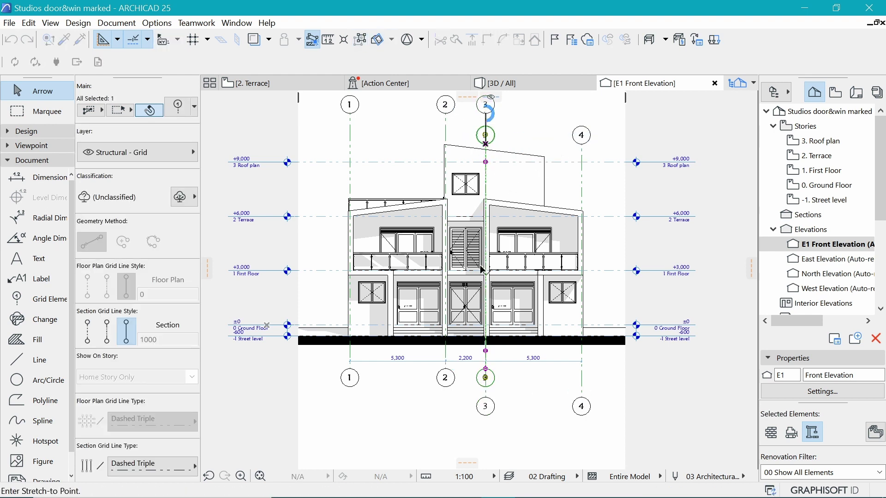
{"action": "left_click", "coordinate": [485, 113]}
{"action": "left_click", "coordinate": [486, 398]}
{"action": "left_click", "coordinate": [486, 398]}
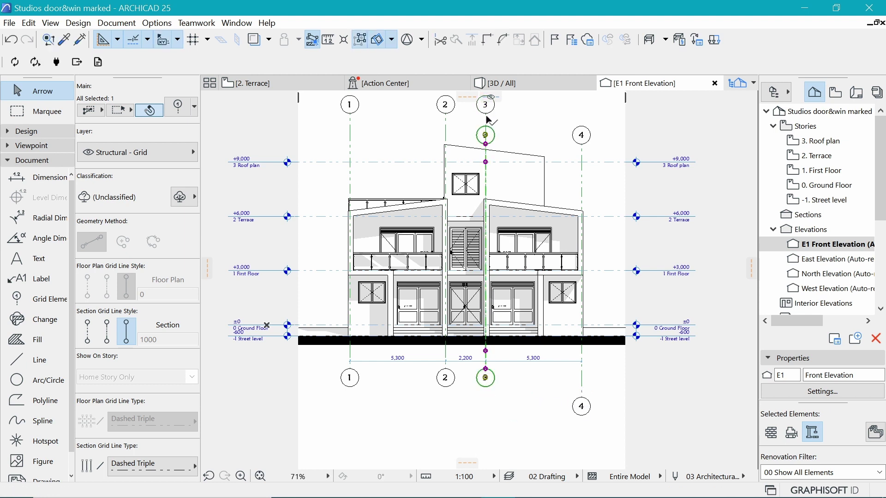
{"action": "left_click", "coordinate": [485, 143]}
{"action": "left_click", "coordinate": [486, 113]}
Stretch the first grid line 4 so its lower and upper markers align with those of grid line 3
{"action": "left_click", "coordinate": [582, 401]}
{"action": "left_click", "coordinate": [582, 406]}
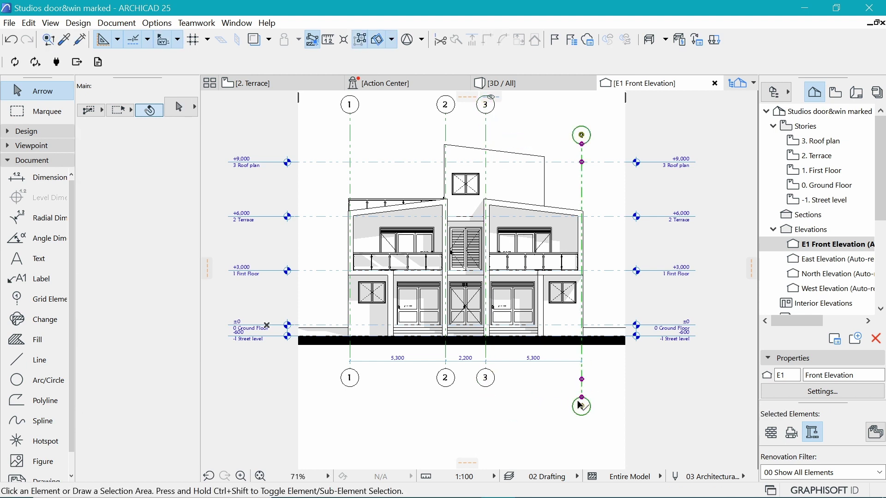
{"action": "left_click", "coordinate": [582, 398]}
{"action": "left_click", "coordinate": [581, 378]}
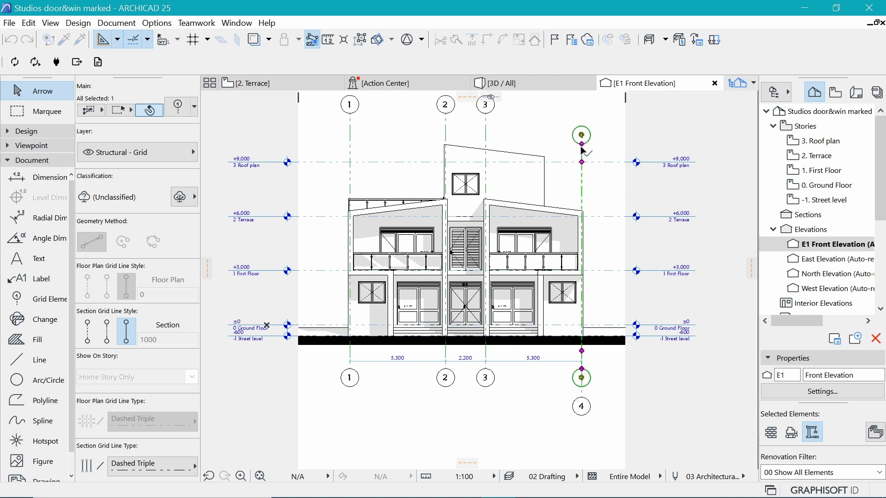
{"action": "left_click", "coordinate": [582, 143]}
{"action": "left_click", "coordinate": [582, 113]}
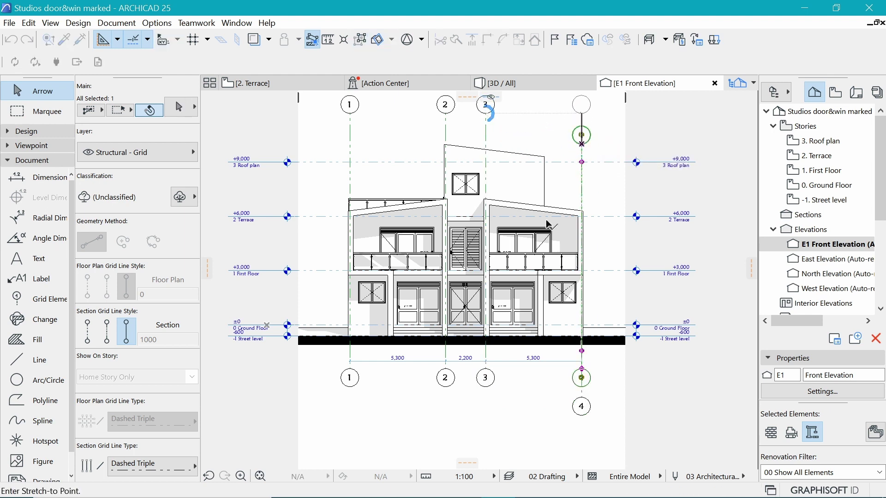
Stretch the remaining overlapping copies of grid line 4 to coincide with the adjusted grid line 4 at both ends
{"action": "left_click", "coordinate": [581, 397]}
{"action": "left_click", "coordinate": [582, 378]}
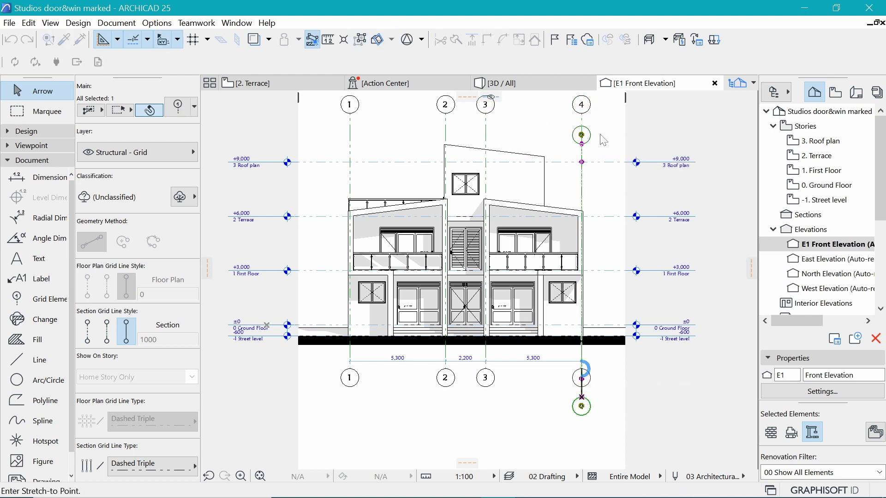
{"action": "left_click", "coordinate": [581, 397]}
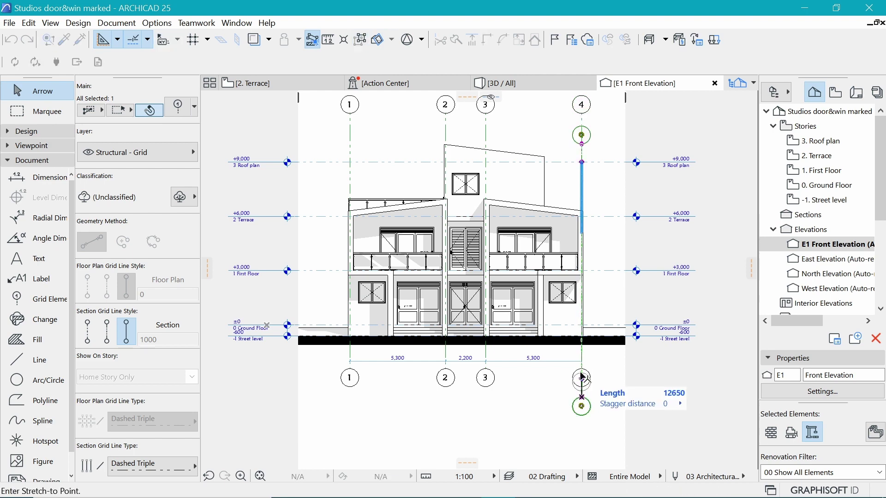
{"action": "left_click", "coordinate": [581, 370]}
{"action": "left_click", "coordinate": [582, 144]}
{"action": "left_click", "coordinate": [582, 113]}
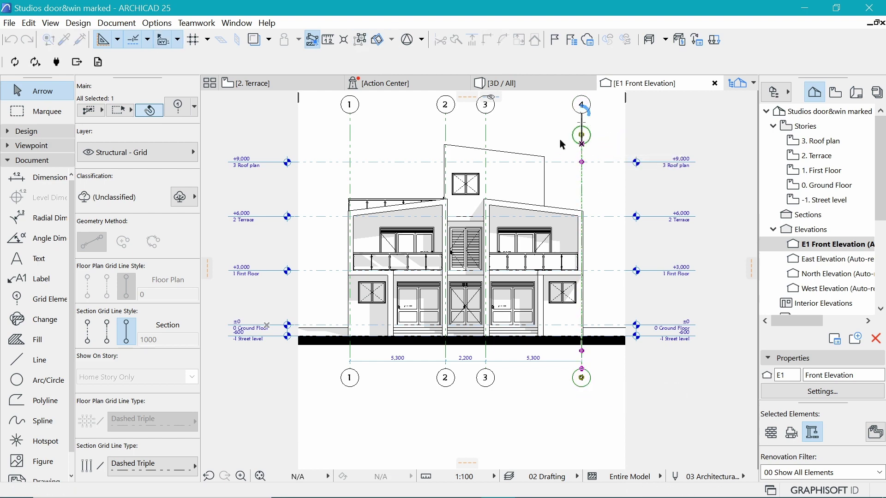
{"action": "key", "text": "Escape"}
Examine the Front Elevation overall and up close, checking the grid marker alignment and the set-back upper-story walls and window
{"action": "scroll", "coordinate": [535, 292], "scroll_direction": "down", "scroll_amount": 5}
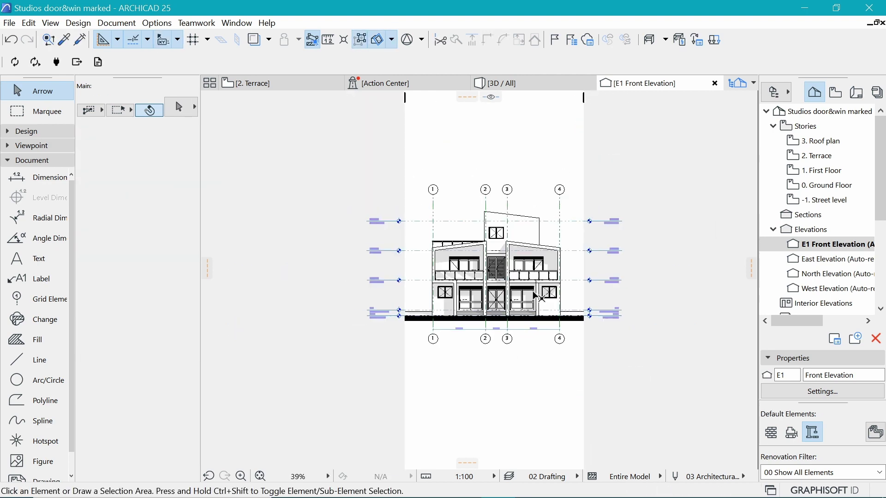
{"action": "middle_click_drag", "start_coordinate": [536, 298], "coordinate": [524, 324]}
{"action": "scroll", "coordinate": [518, 331], "scroll_direction": "up", "scroll_amount": 5}
{"action": "scroll", "coordinate": [506, 309], "scroll_direction": "up", "scroll_amount": 1}
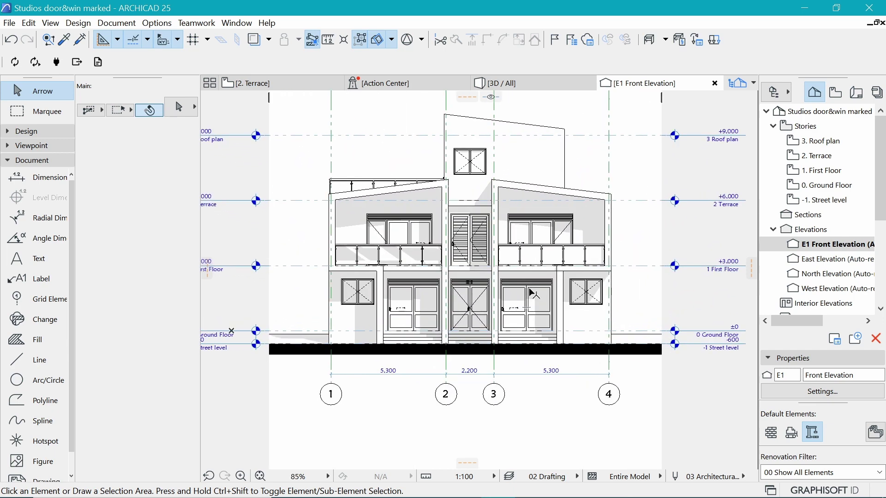
{"action": "scroll", "coordinate": [438, 308], "scroll_direction": "down", "scroll_amount": 1}
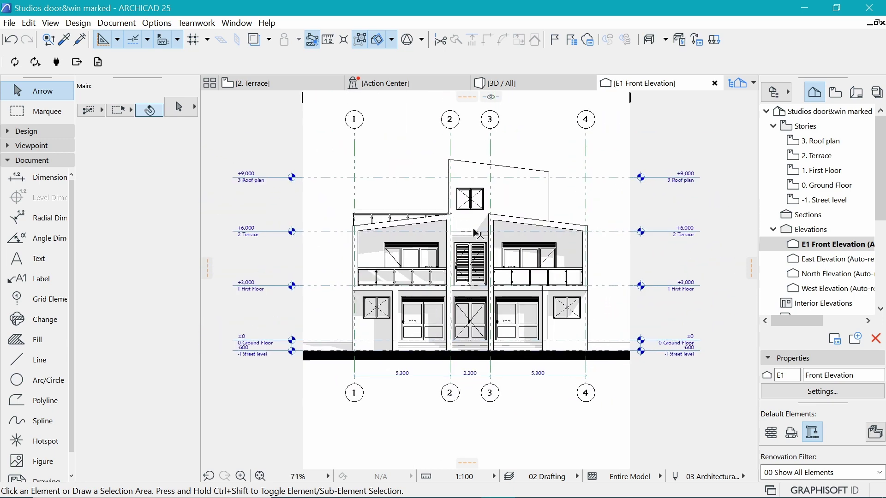
{"action": "scroll", "coordinate": [519, 231], "scroll_direction": "up", "scroll_amount": 1}
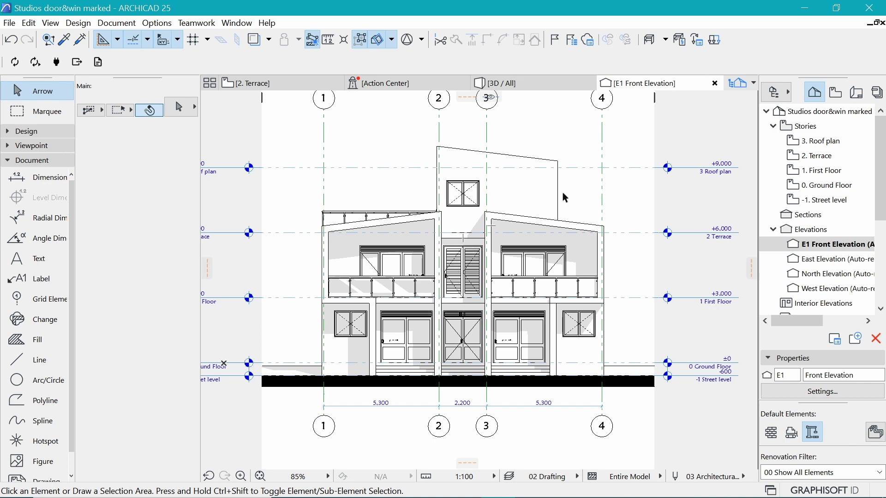
{"action": "scroll", "coordinate": [477, 231], "scroll_direction": "up", "scroll_amount": 2}
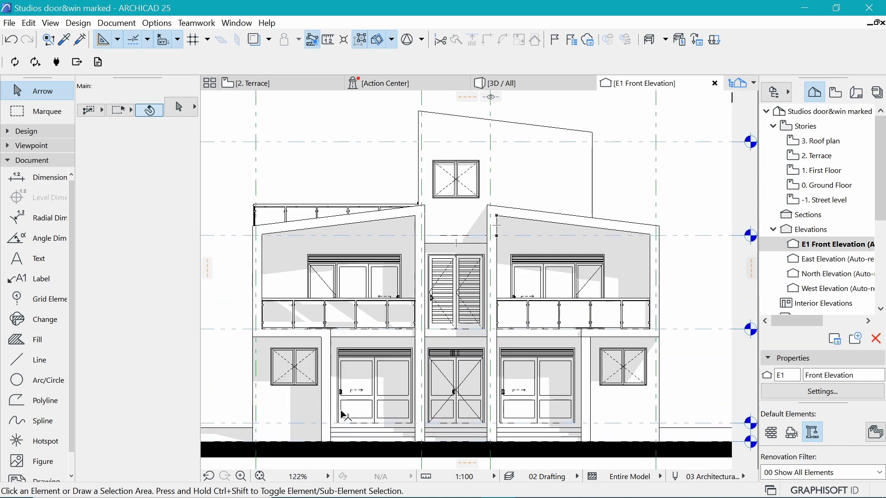
{"action": "scroll", "coordinate": [511, 158], "scroll_direction": "up", "scroll_amount": 3}
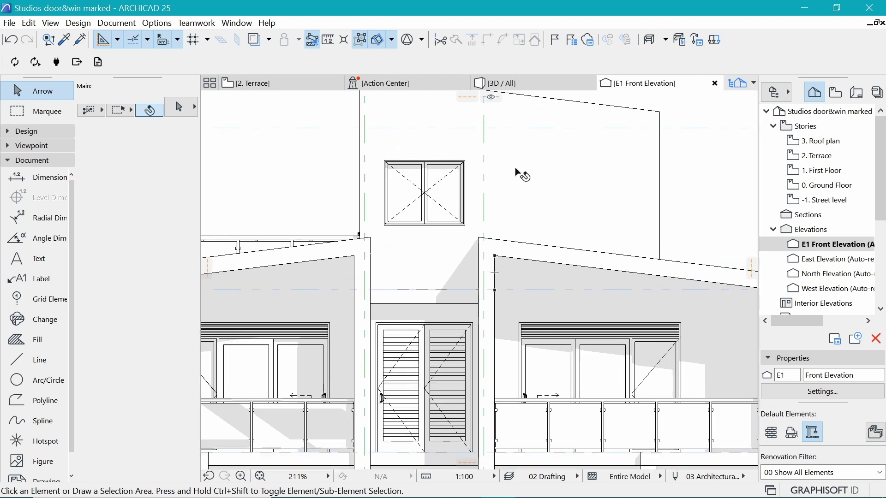
{"action": "scroll", "coordinate": [510, 158], "scroll_direction": "down", "scroll_amount": 3}
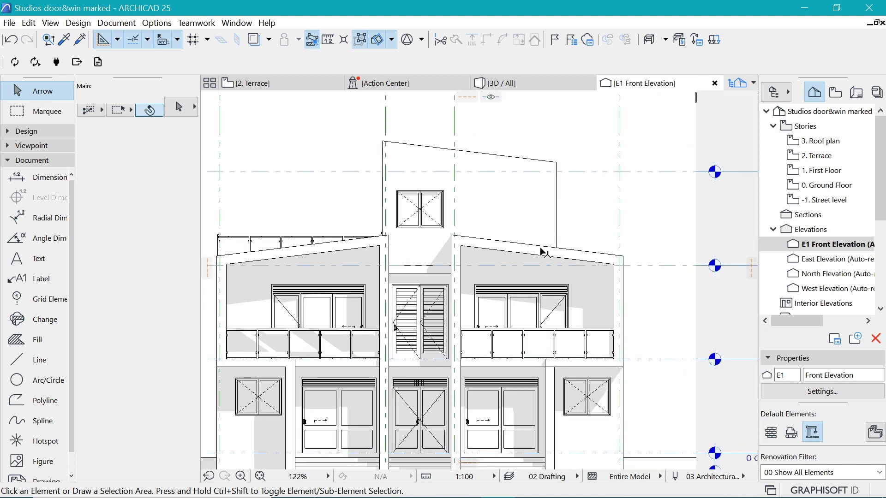
{"action": "scroll", "coordinate": [498, 178], "scroll_direction": "down", "scroll_amount": 2}
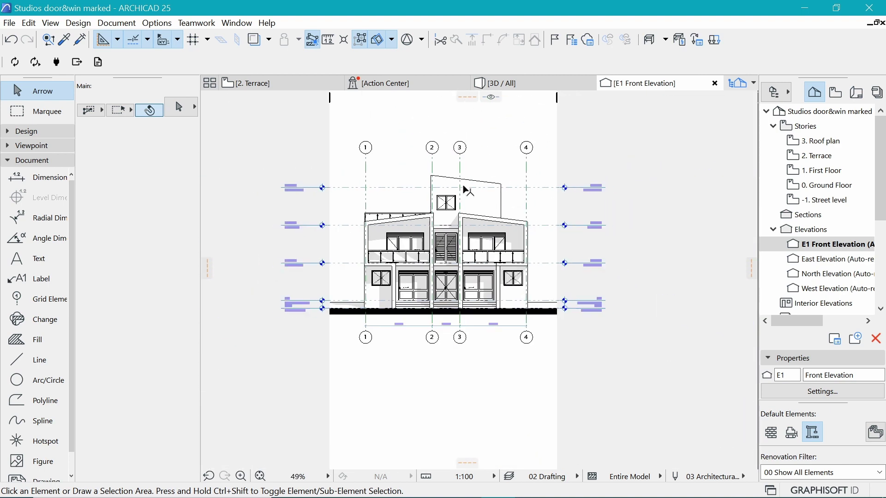
{"action": "scroll", "coordinate": [466, 184], "scroll_direction": "up", "scroll_amount": 1}
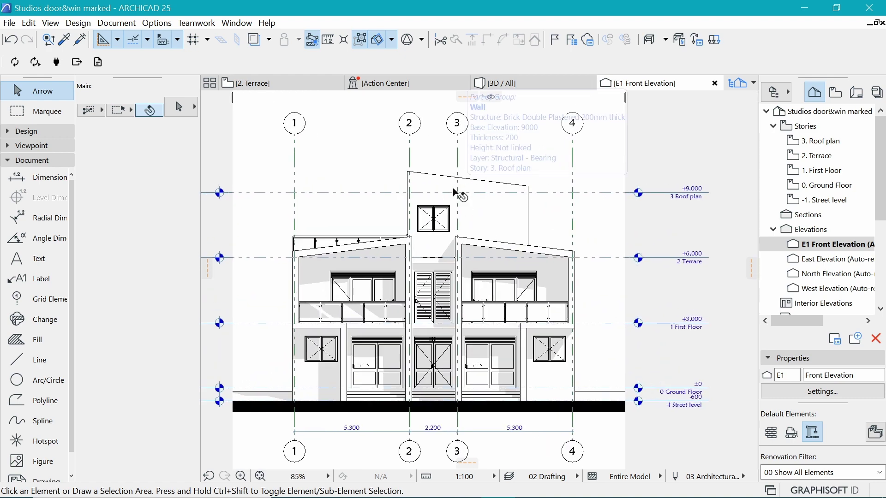
Enable Fade Distant Elements in the Front Elevation's model appearance settings and apply it
{"action": "left_click", "coordinate": [269, 86]}
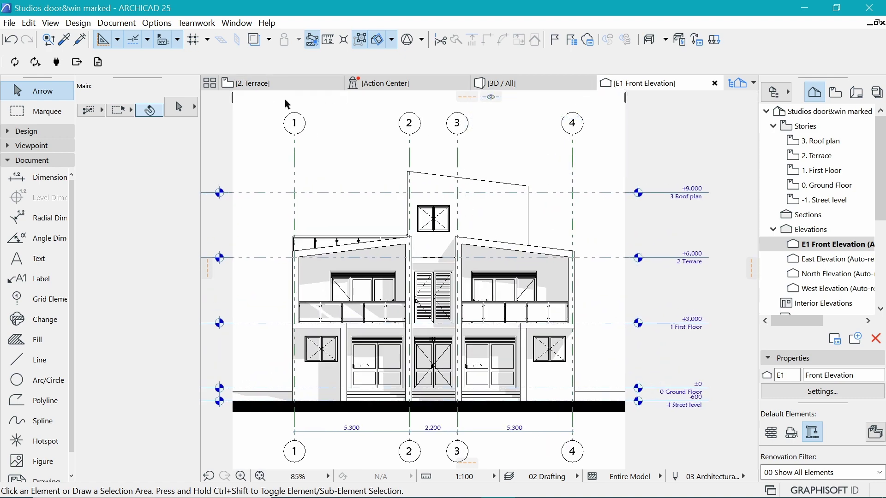
{"action": "right_click", "coordinate": [637, 84]}
{"action": "left_click", "coordinate": [689, 186]}
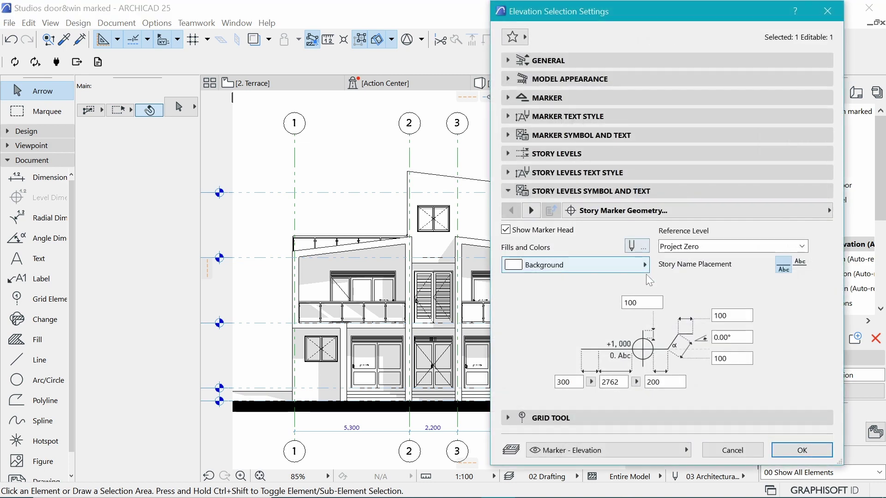
{"action": "left_click", "coordinate": [575, 80]}
{"action": "scroll", "coordinate": [632, 169], "scroll_direction": "down", "scroll_amount": 5}
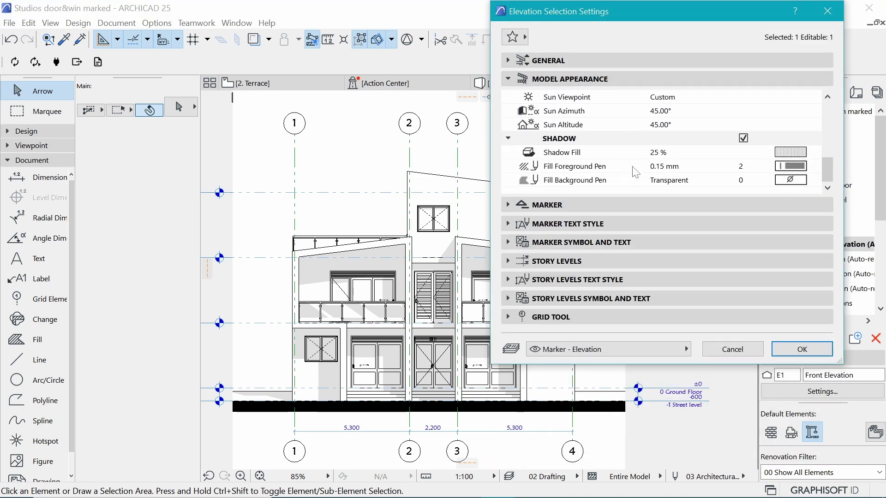
{"action": "scroll", "coordinate": [683, 164], "scroll_direction": "up", "scroll_amount": 2}
{"action": "left_click", "coordinate": [743, 138]}
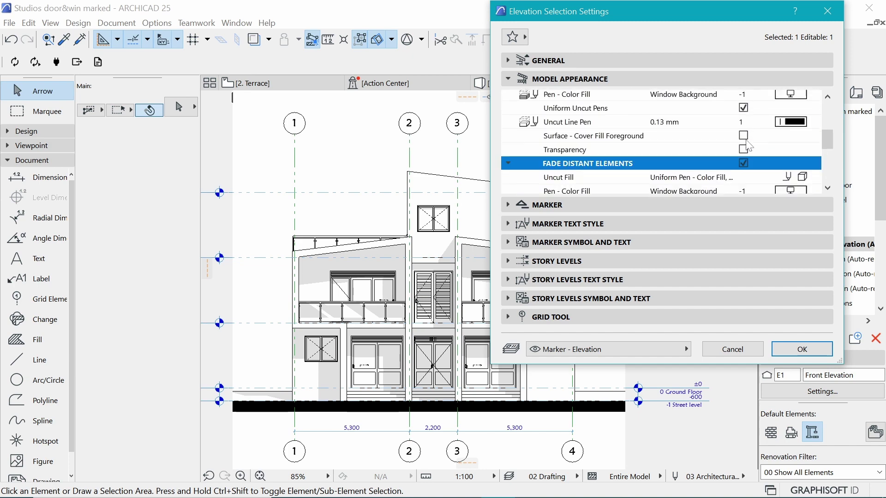
{"action": "left_click", "coordinate": [804, 352]}
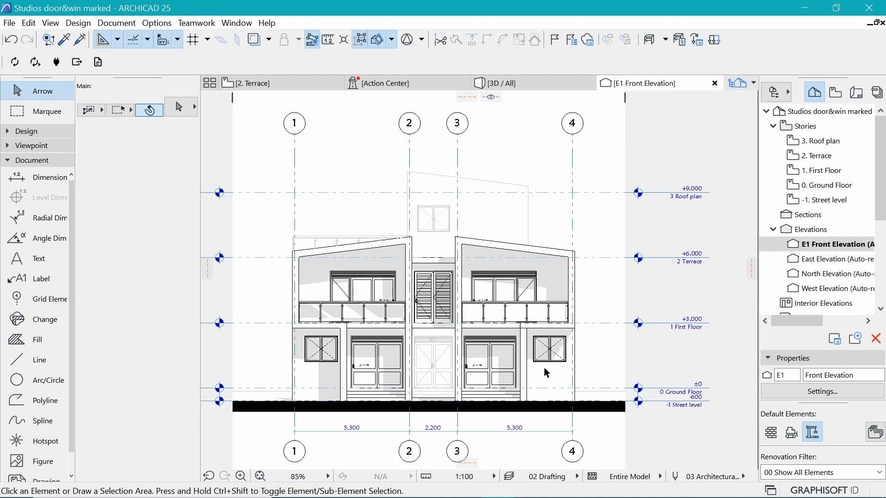
{"action": "mouse_move", "coordinate": [549, 375]}
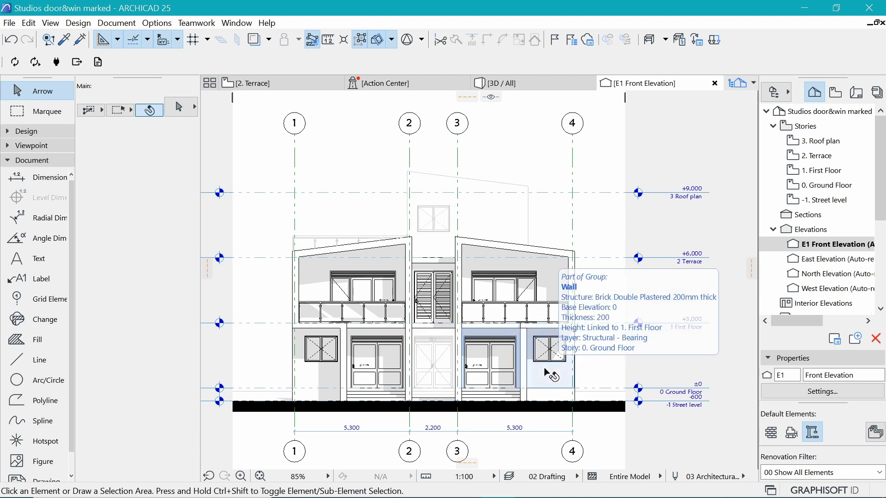
{"action": "scroll", "coordinate": [455, 349], "scroll_direction": "up", "scroll_amount": 1}
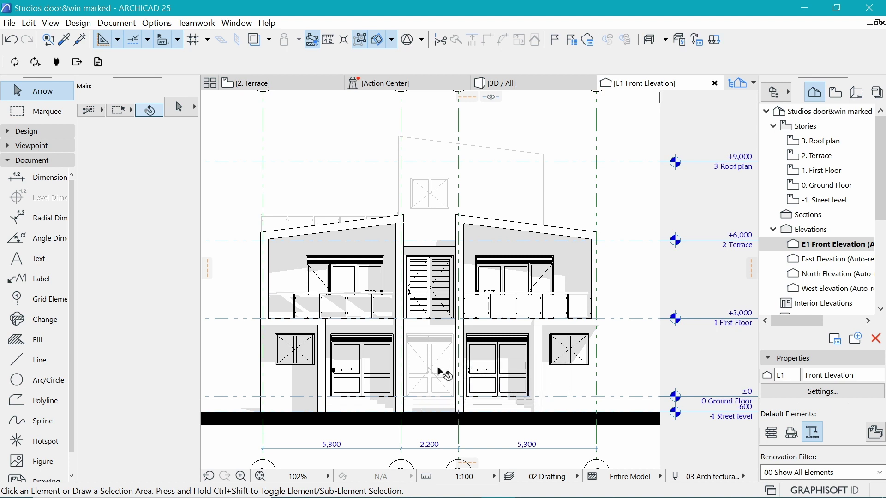
On the Ground Floor plan, stretch the Front Elevation's distant-area line back behind the entrance door, and return to the elevation
{"action": "left_click", "coordinate": [295, 84]}
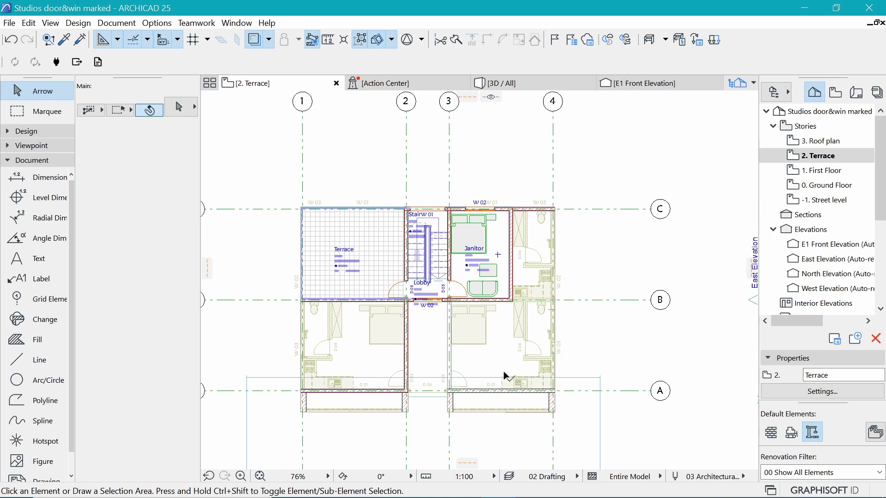
{"action": "left_click", "coordinate": [803, 186]}
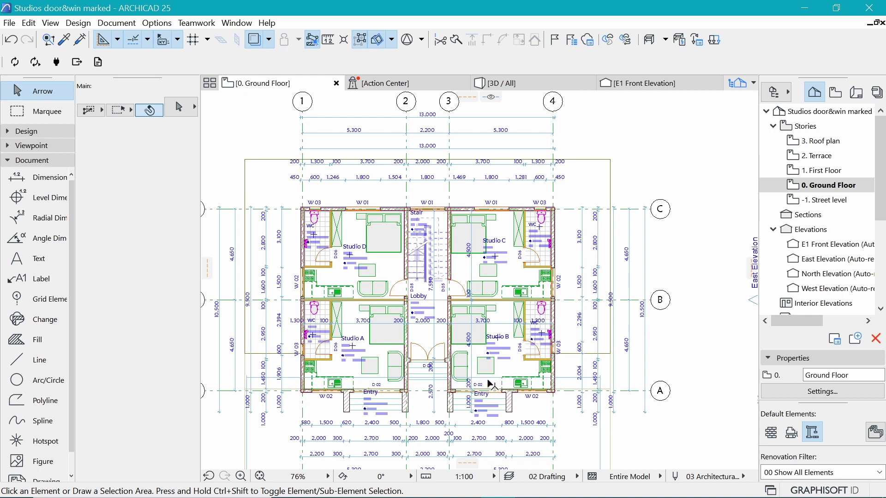
{"action": "left_click", "coordinate": [458, 325]}
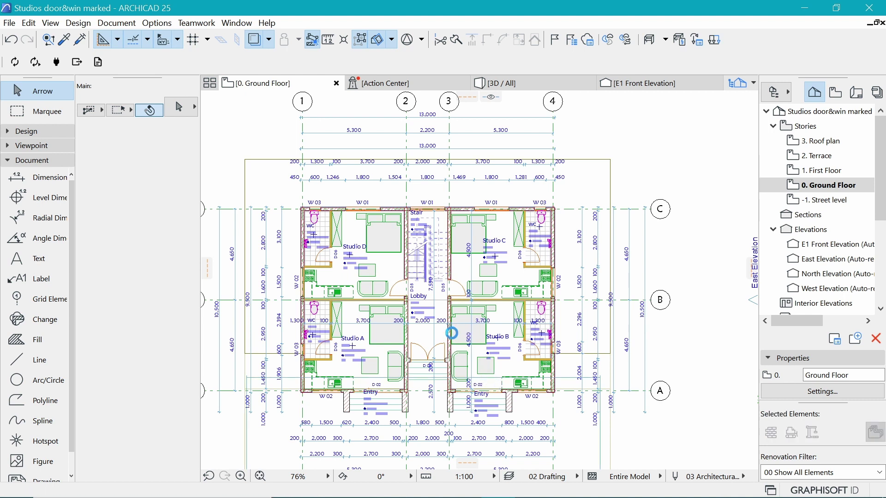
{"action": "left_click", "coordinate": [492, 379]}
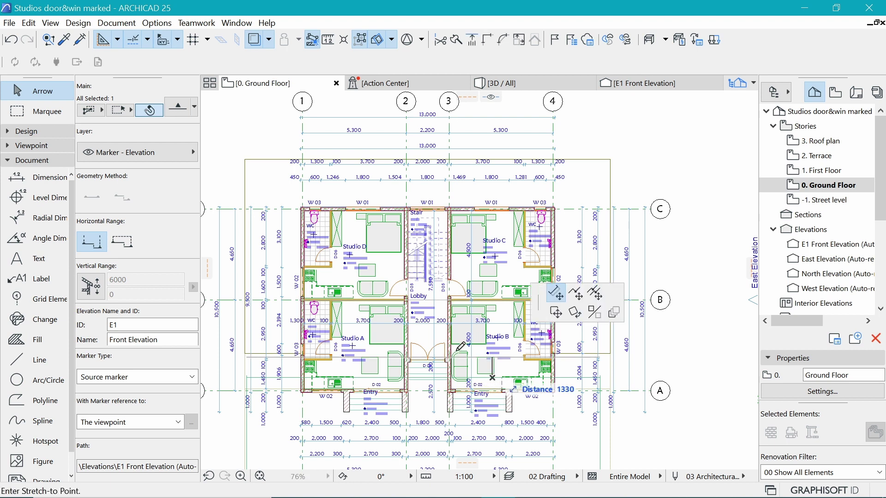
{"action": "left_click", "coordinate": [447, 332]}
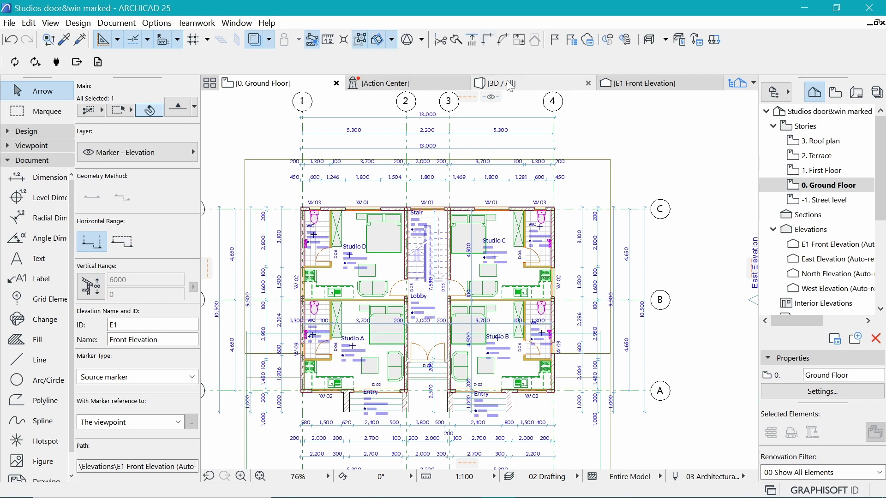
{"action": "left_click", "coordinate": [604, 84]}
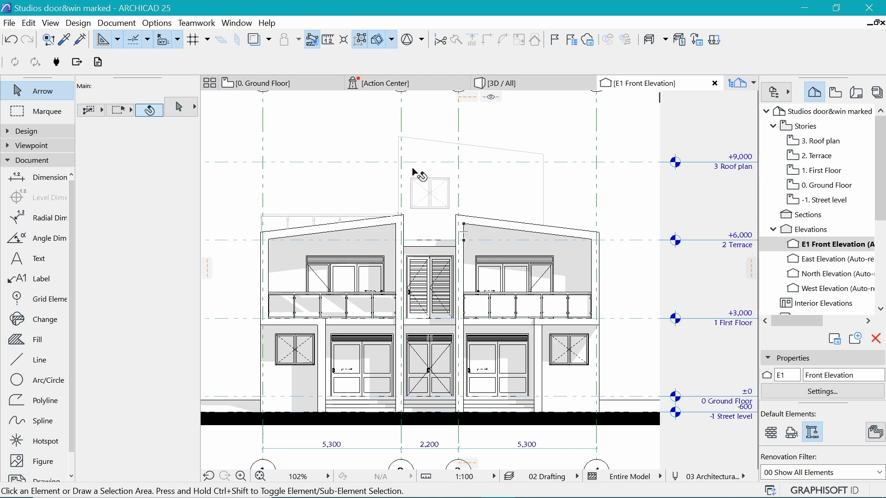
Enable Shadow for the distant elements in the Front Elevation's model appearance settings
{"action": "right_click", "coordinate": [641, 78]}
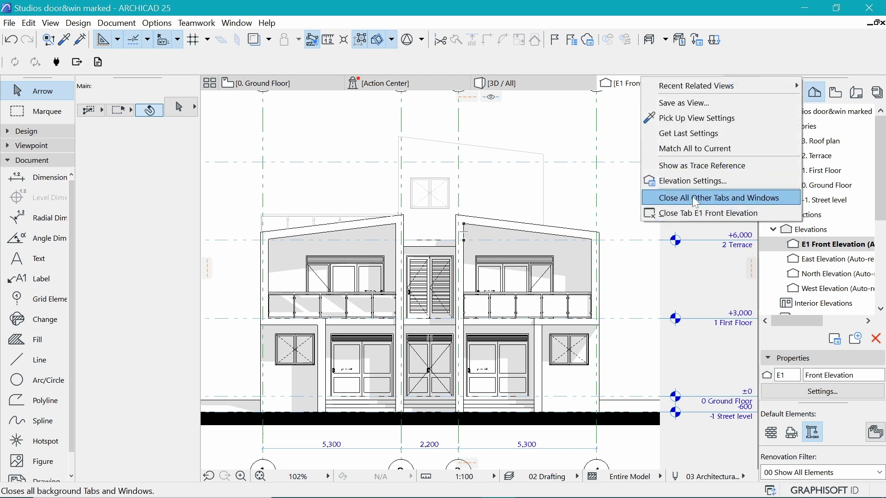
{"action": "left_click", "coordinate": [698, 180]}
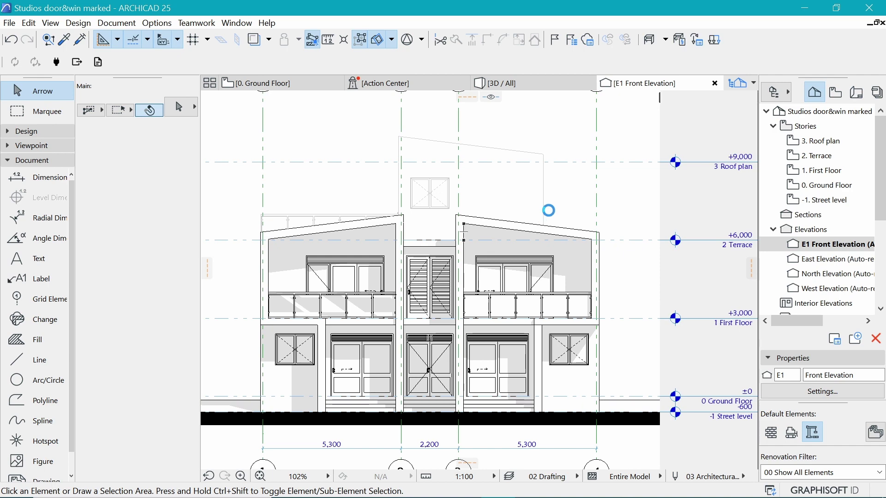
{"action": "scroll", "coordinate": [625, 165], "scroll_direction": "down", "scroll_amount": 5}
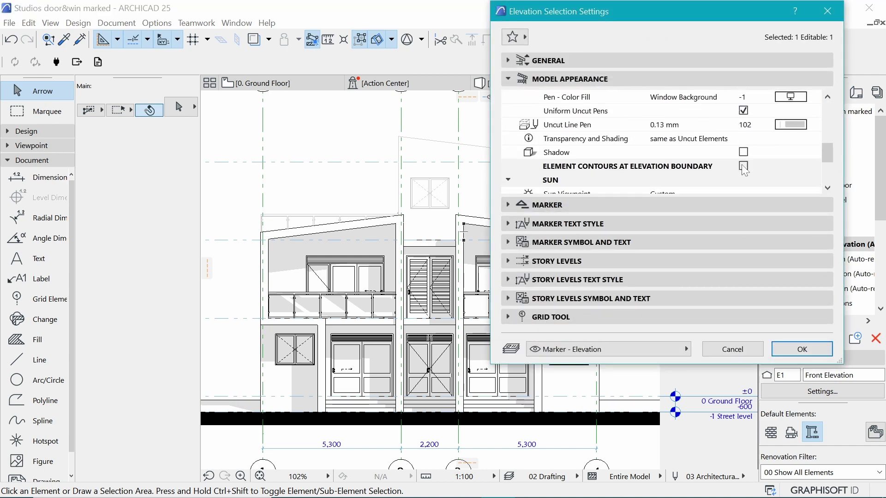
{"action": "left_click", "coordinate": [766, 153]}
{"action": "scroll", "coordinate": [785, 153], "scroll_direction": "down", "scroll_amount": 1}
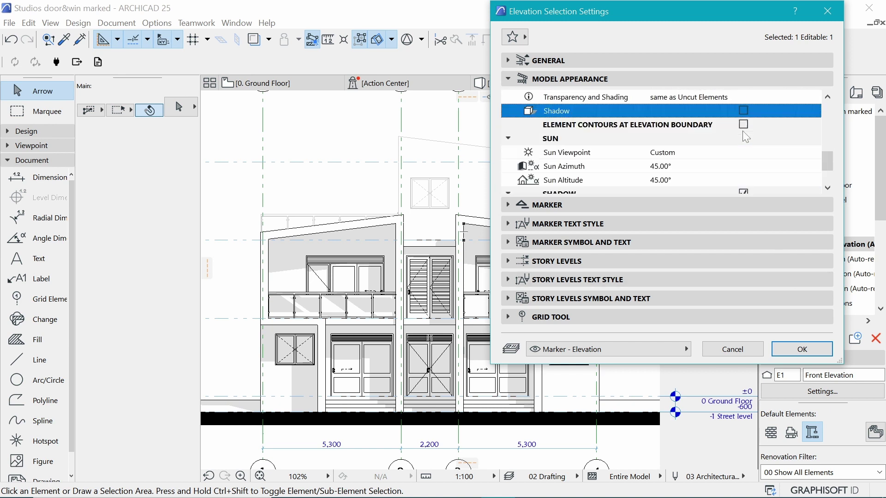
{"action": "scroll", "coordinate": [794, 153], "scroll_direction": "up", "scroll_amount": 1}
{"action": "scroll", "coordinate": [793, 148], "scroll_direction": "up", "scroll_amount": 1}
{"action": "scroll", "coordinate": [784, 142], "scroll_direction": "down", "scroll_amount": 3}
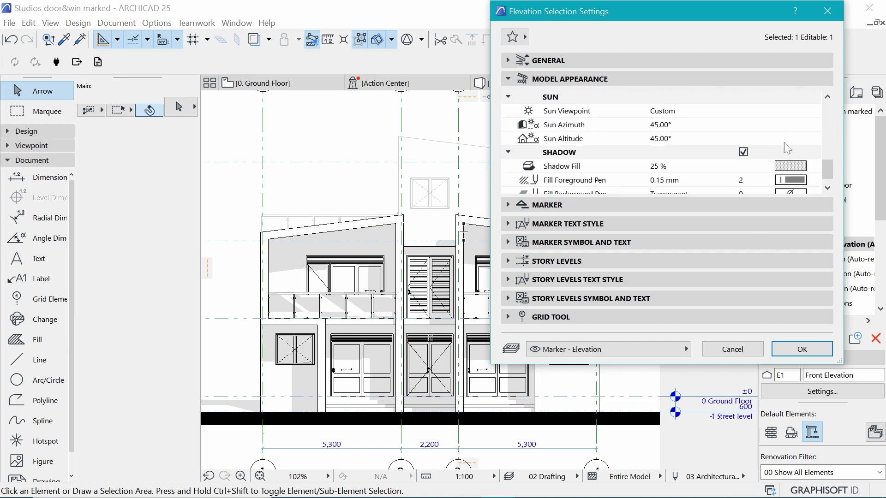
{"action": "scroll", "coordinate": [739, 145], "scroll_direction": "up", "scroll_amount": 2}
{"action": "scroll", "coordinate": [694, 147], "scroll_direction": "down", "scroll_amount": 3}
{"action": "scroll", "coordinate": [734, 141], "scroll_direction": "up", "scroll_amount": 3}
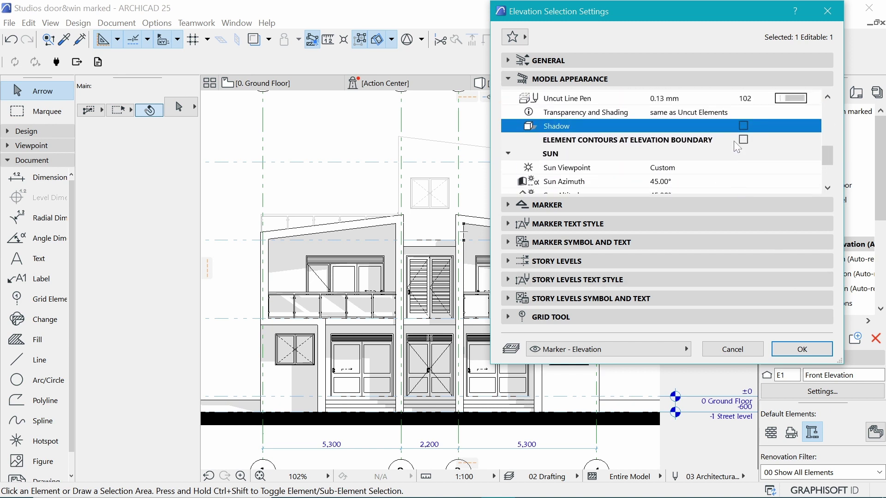
{"action": "left_click", "coordinate": [743, 138]}
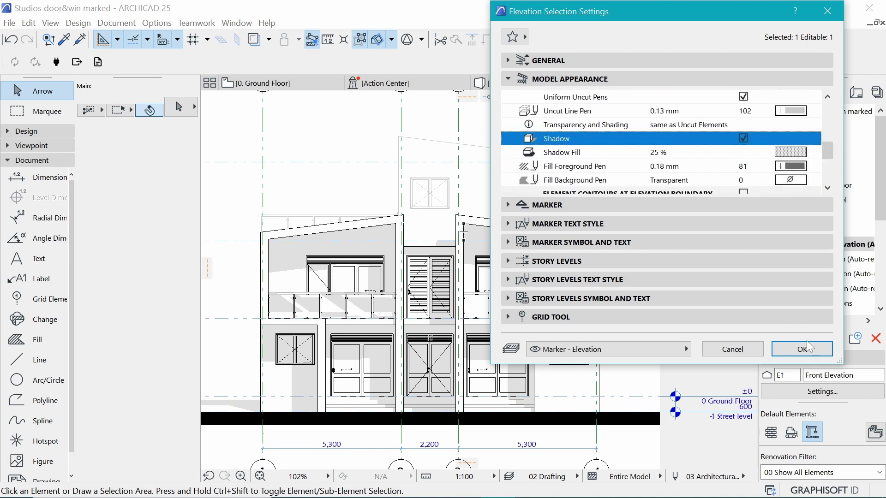
Set the distant elements' shadow fill foreground pen to light grey pen 102 and apply the elevation settings
{"action": "left_click", "coordinate": [791, 166]}
{"action": "left_click", "coordinate": [815, 167]}
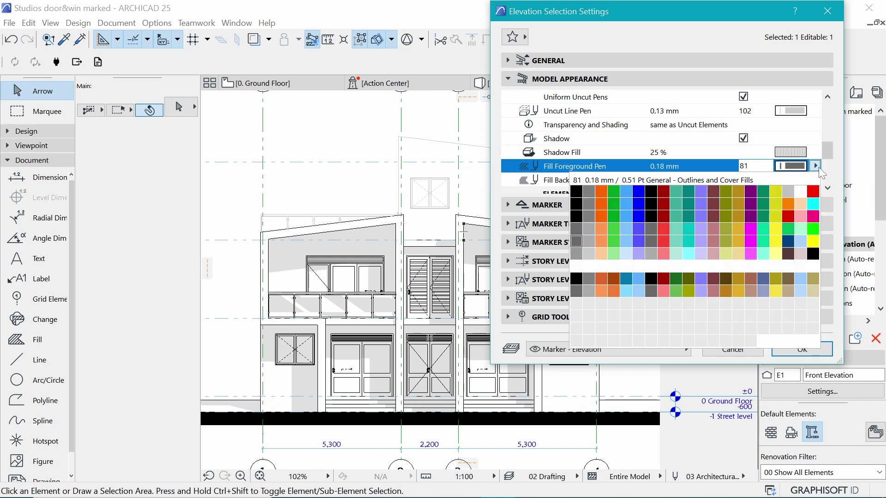
{"action": "left_click", "coordinate": [588, 254]}
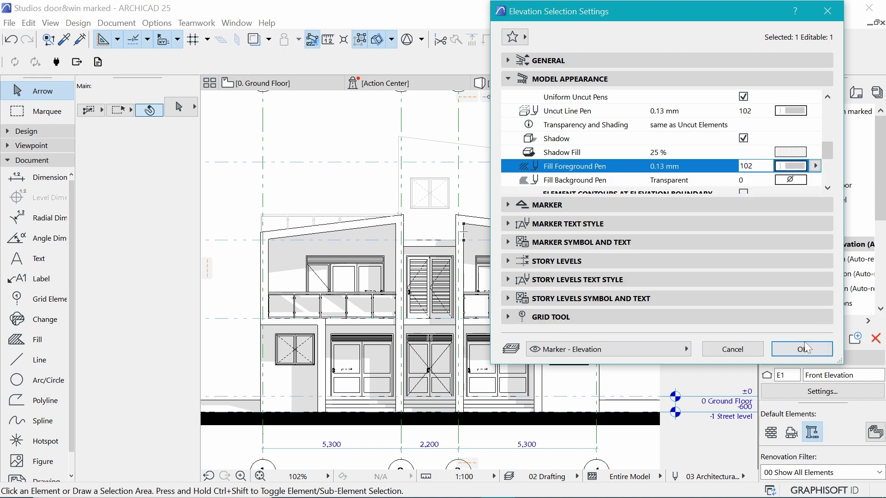
{"action": "left_click", "coordinate": [802, 349]}
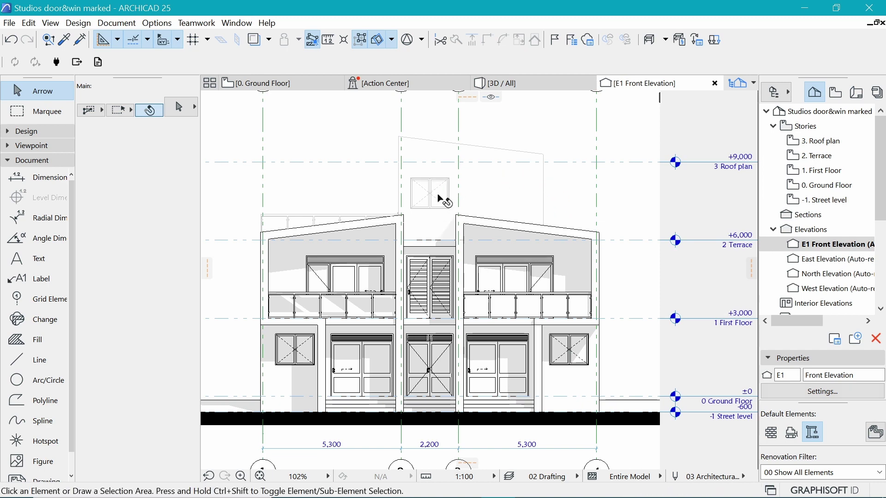
Examine the whole Front Elevation, checking the faded upper-story walls and window together with their shadows, grid markers and story levels
{"action": "scroll", "coordinate": [462, 226], "scroll_direction": "down", "scroll_amount": 3}
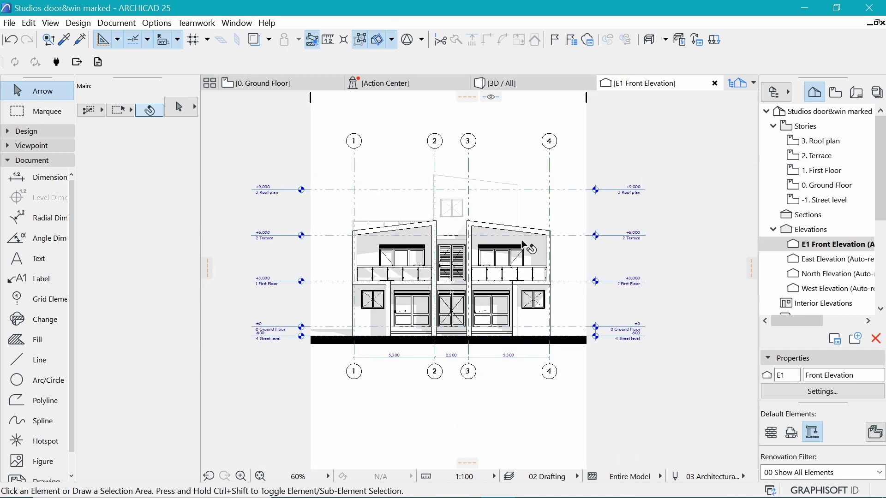
{"action": "scroll", "coordinate": [518, 263], "scroll_direction": "down", "scroll_amount": 2}
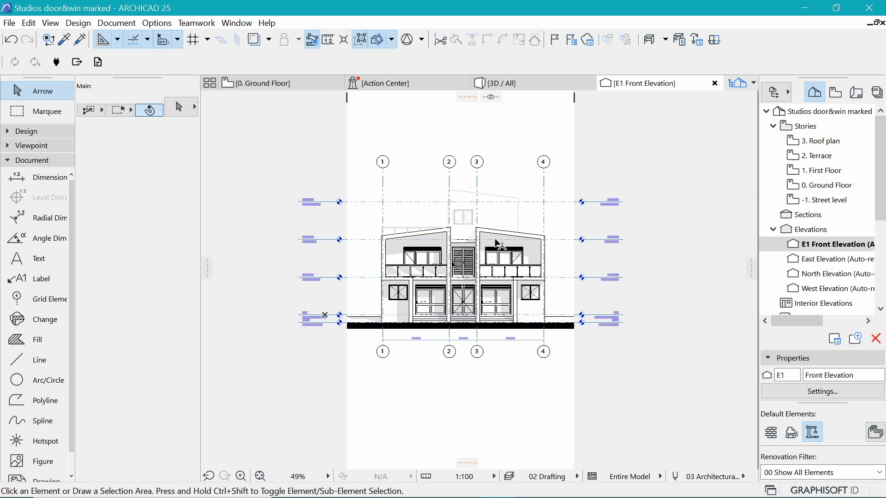
{"action": "scroll", "coordinate": [498, 288], "scroll_direction": "down", "scroll_amount": 1}
{"action": "scroll", "coordinate": [481, 256], "scroll_direction": "up", "scroll_amount": 3}
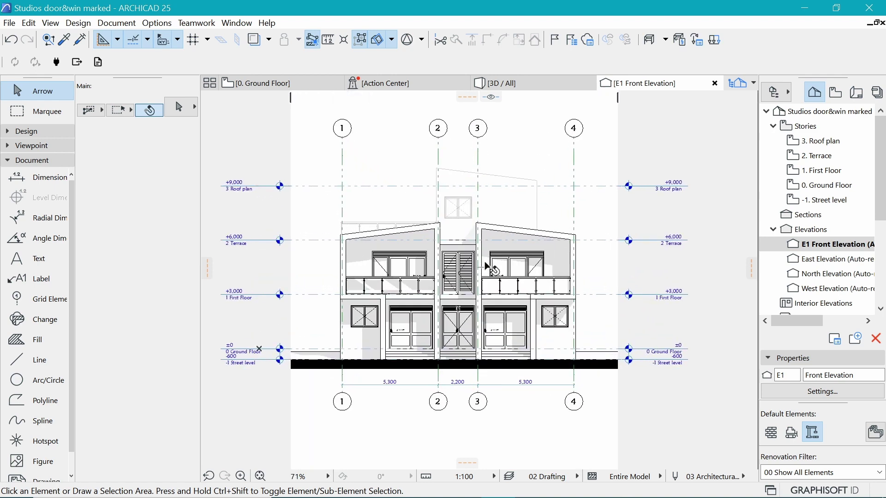
{"action": "scroll", "coordinate": [482, 258], "scroll_direction": "up", "scroll_amount": 2}
{"action": "scroll", "coordinate": [512, 298], "scroll_direction": "down", "scroll_amount": 3}
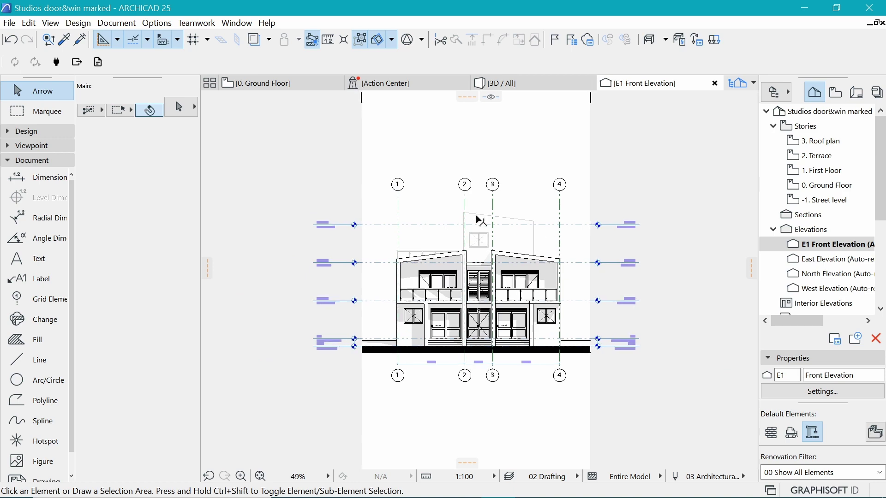
{"action": "scroll", "coordinate": [450, 251], "scroll_direction": "up", "scroll_amount": 3}
{"action": "scroll", "coordinate": [447, 252], "scroll_direction": "down", "scroll_amount": 1}
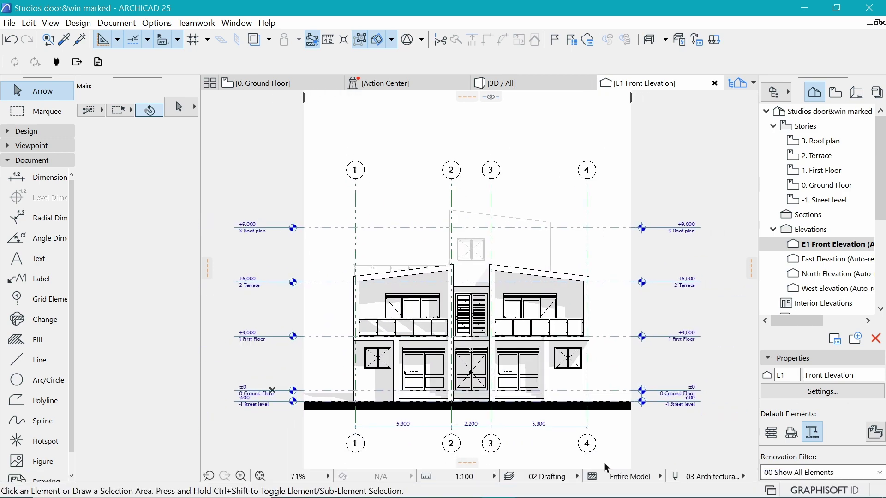
On the Ground Floor plan, pick up the Front Elevation marker's parameters and start injecting them into another elevation
{"action": "left_click", "coordinate": [268, 83]}
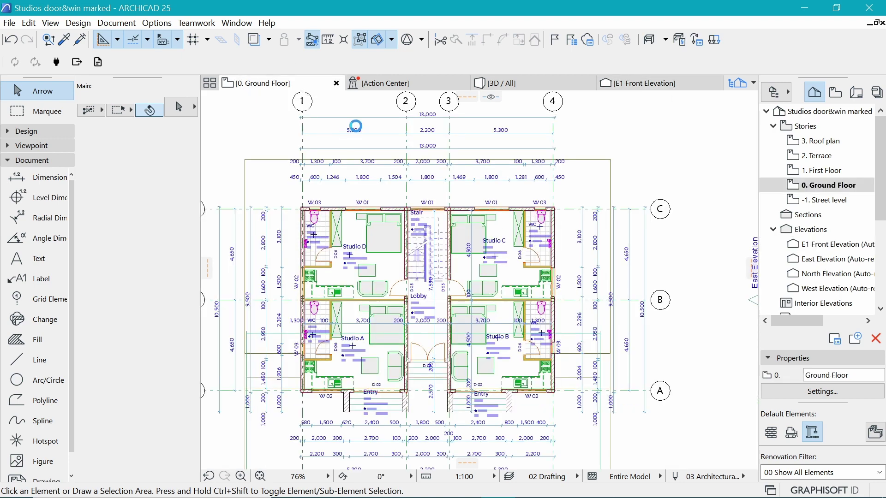
{"action": "left_click", "coordinate": [412, 154]}
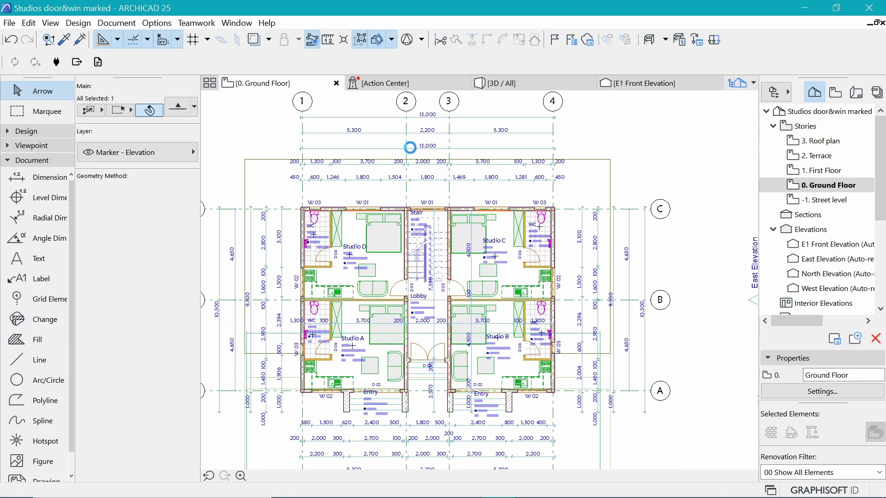
{"action": "scroll", "coordinate": [434, 140], "scroll_direction": "down", "scroll_amount": 3}
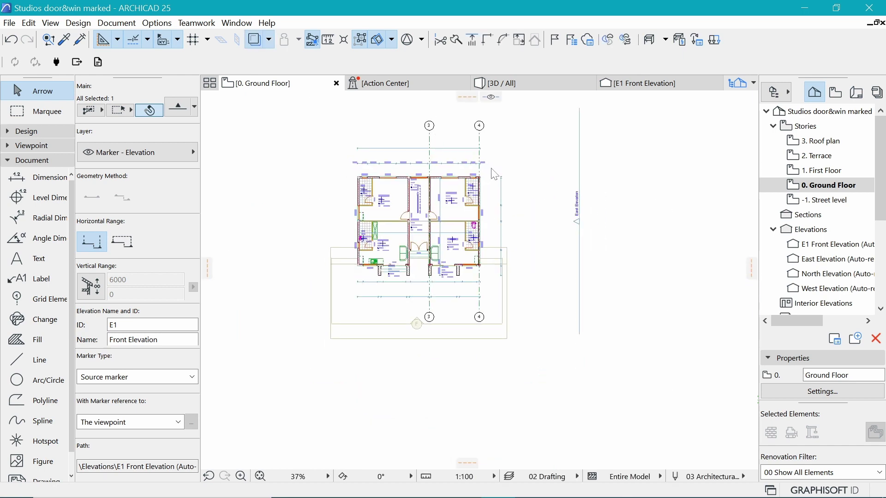
{"action": "key", "text": "Escape"}
{"action": "scroll", "coordinate": [504, 196], "scroll_direction": "up", "scroll_amount": 1}
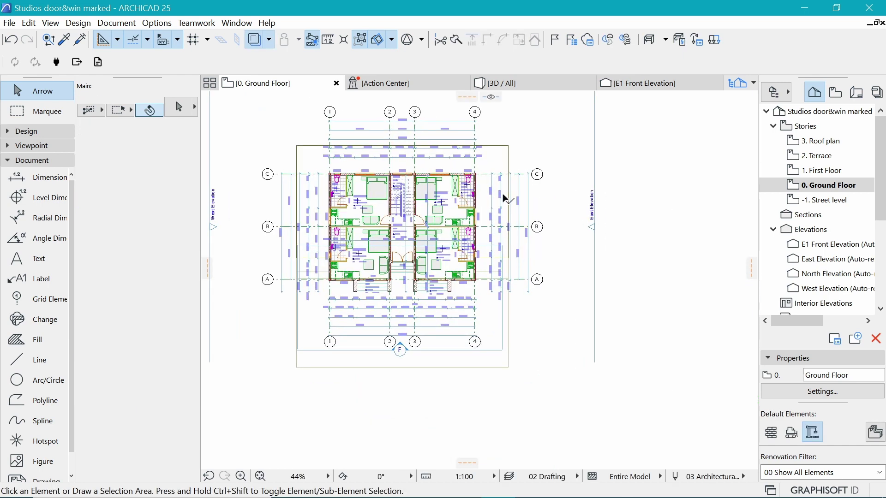
{"action": "left_click", "coordinate": [64, 40]}
{"action": "left_click", "coordinate": [406, 350]}
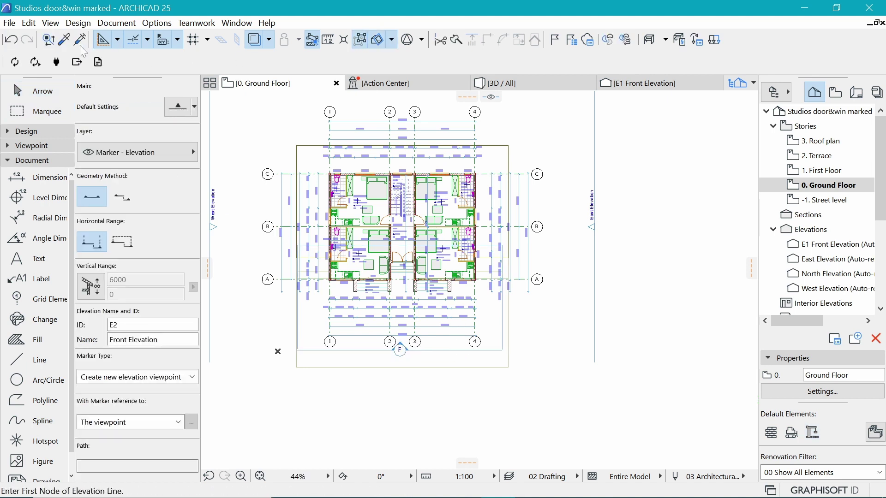
{"action": "left_click", "coordinate": [80, 40]}
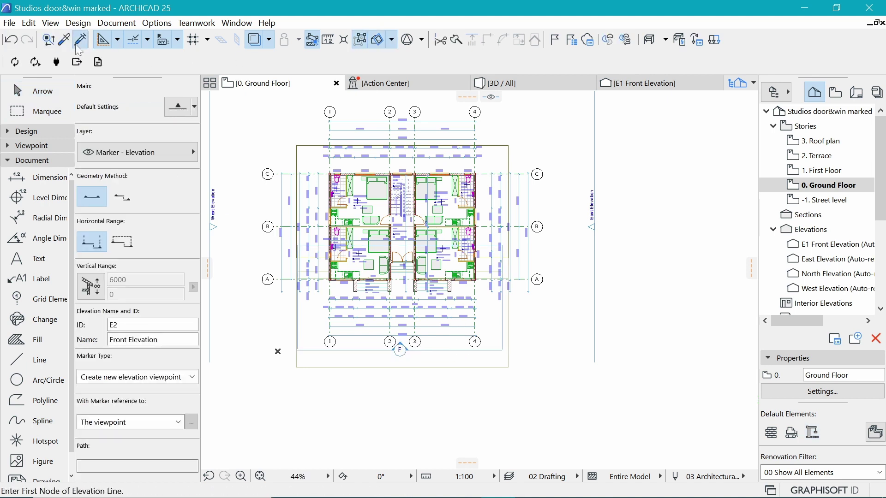
Apply the Front Elevation marker settings to the East Elevation marker and move it horizontally towards the plan, just beyond the grid B bubble
{"action": "left_click", "coordinate": [593, 225]}
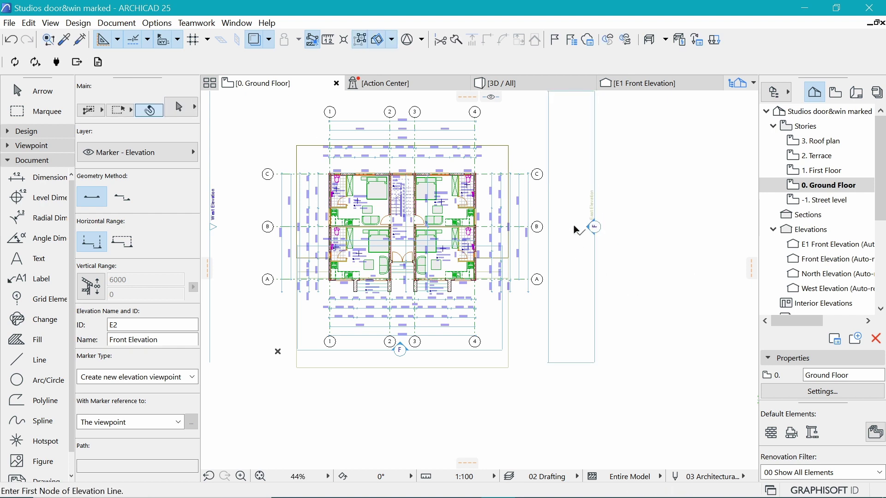
{"action": "left_click", "coordinate": [594, 226]}
{"action": "key", "text": "ctrl+d"}
{"action": "left_click", "coordinate": [595, 226]}
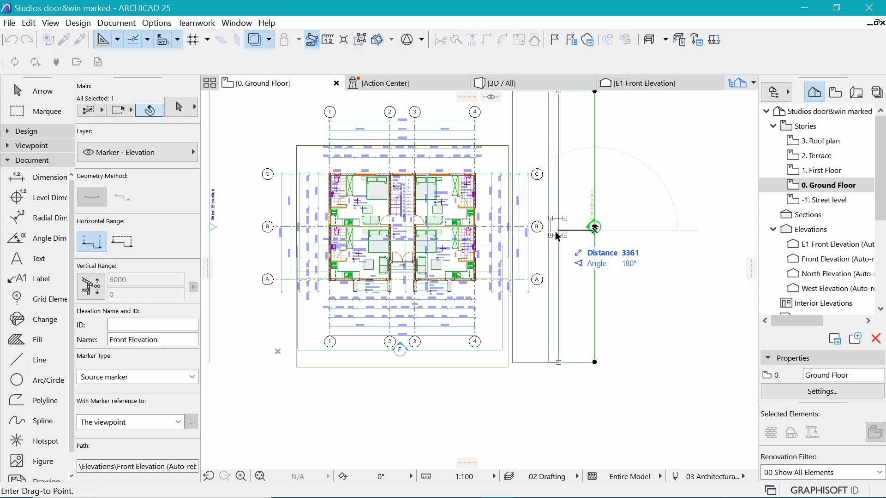
{"action": "left_click", "coordinate": [552, 227]}
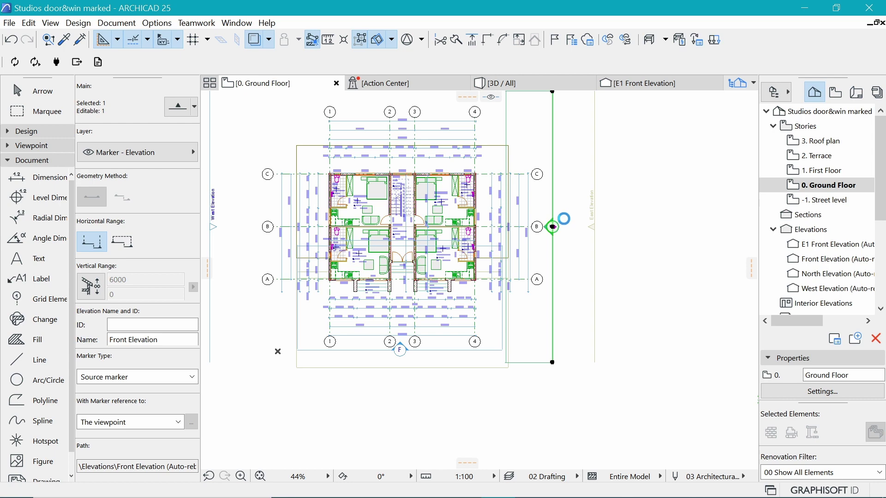
Set the custom first text row of the moved east-side elevation marker to Sr
{"action": "key", "text": "ctrl+t"}
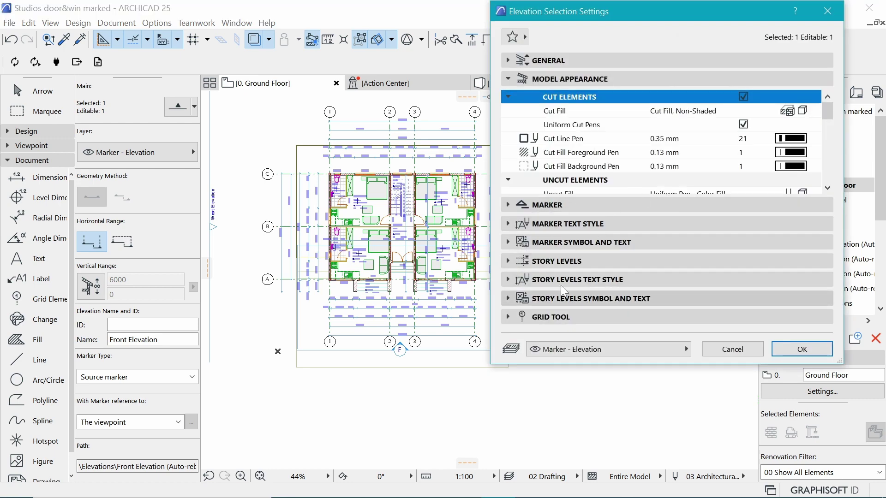
{"action": "left_click", "coordinate": [580, 205]}
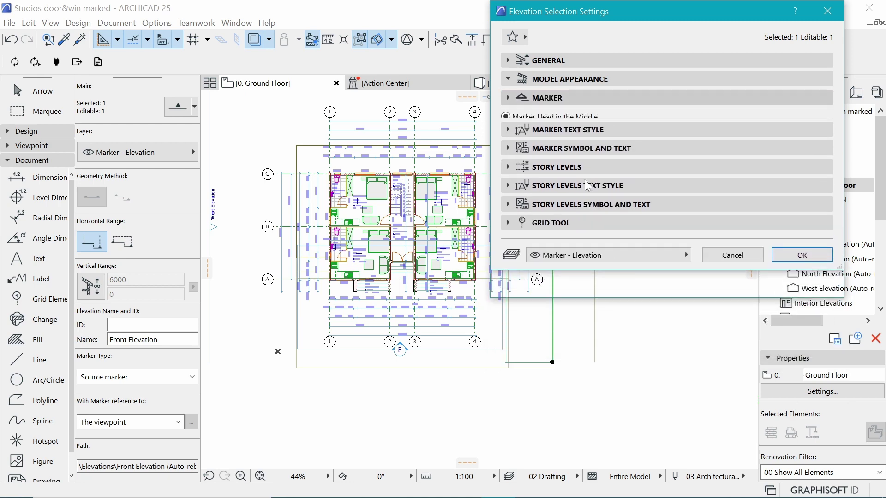
{"action": "left_click", "coordinate": [584, 272]}
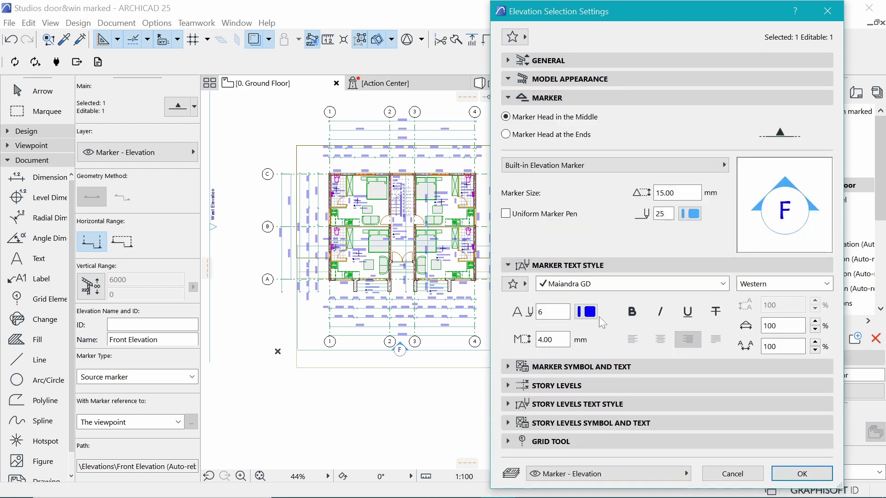
{"action": "left_click", "coordinate": [592, 367]}
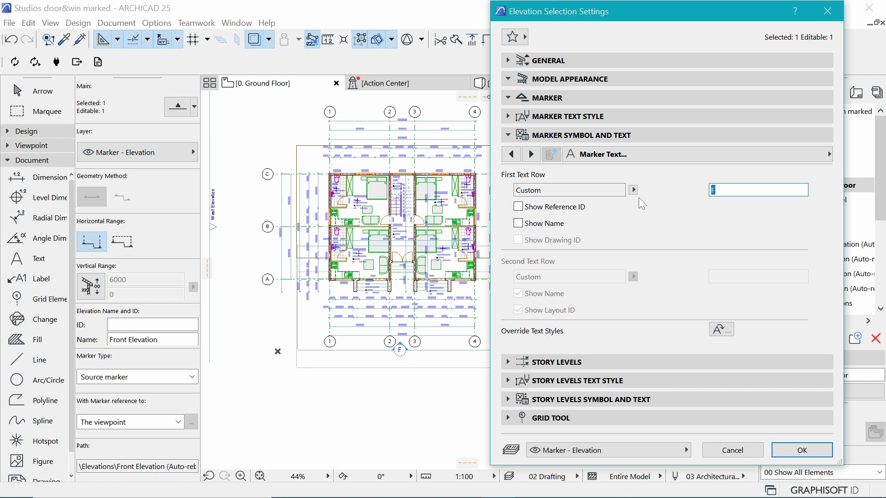
{"action": "type", "text": "Sr"}
Rename the east-side elevation Side Elevation (Right) and give it the reference ID E2
{"action": "left_click", "coordinate": [608, 60]}
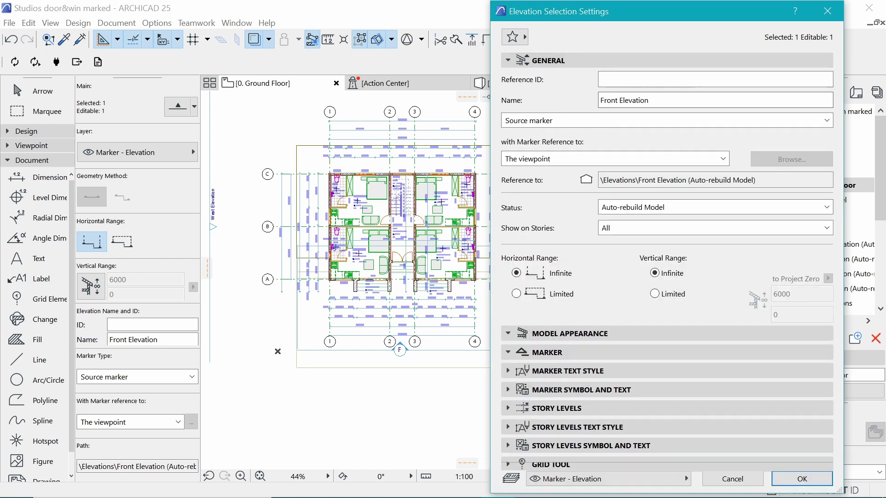
{"action": "left_click_drag", "start_coordinate": [644, 100], "coordinate": [648, 100]}
{"action": "key", "text": "BackSpace"}
{"action": "type", "text": "Side"}
{"action": "left_click", "coordinate": [647, 100]}
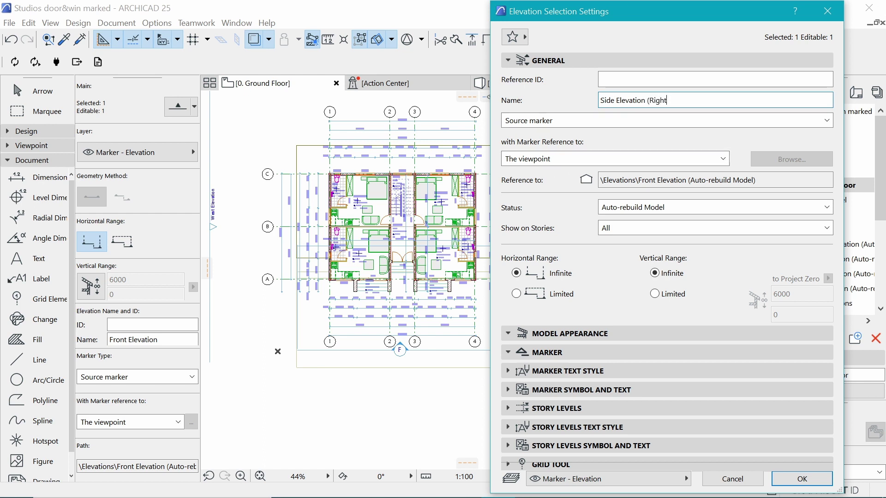
{"action": "left_click", "coordinate": [603, 80]}
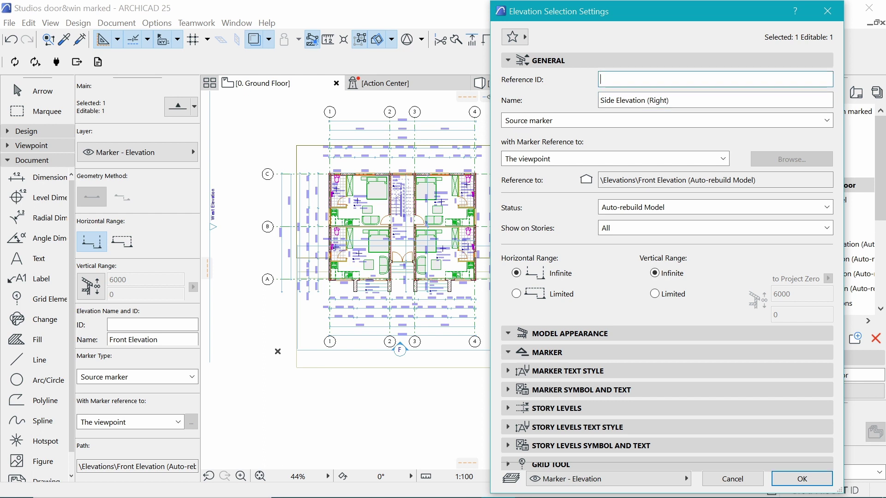
{"action": "type", "text": "E2"}
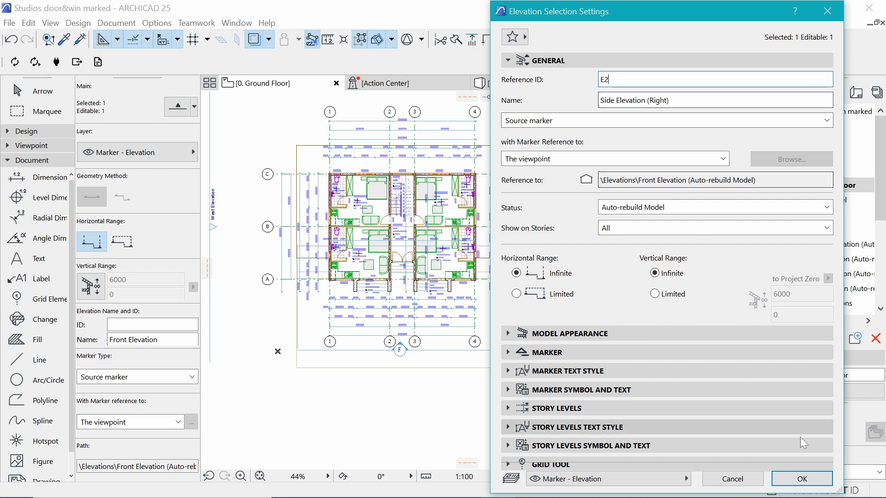
{"action": "left_click", "coordinate": [802, 479]}
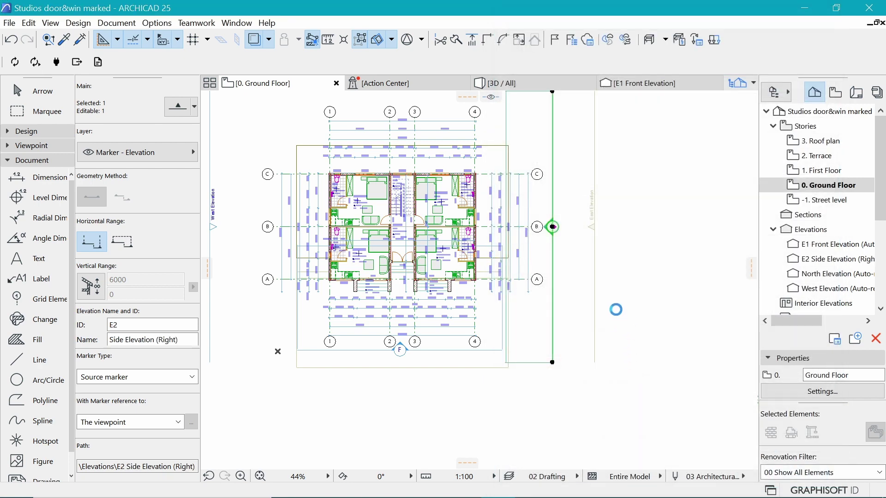
Stretch the E2 elevation's range line about 9160 mm inward to the middle of the plan, between grids 2 and 3
{"action": "scroll", "coordinate": [390, 180], "scroll_direction": "up", "scroll_amount": 2}
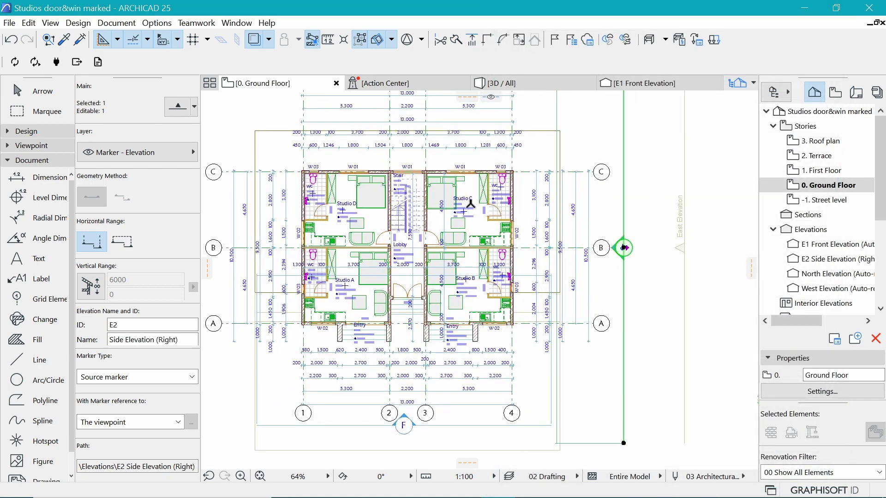
{"action": "scroll", "coordinate": [580, 261], "scroll_direction": "down", "scroll_amount": 2}
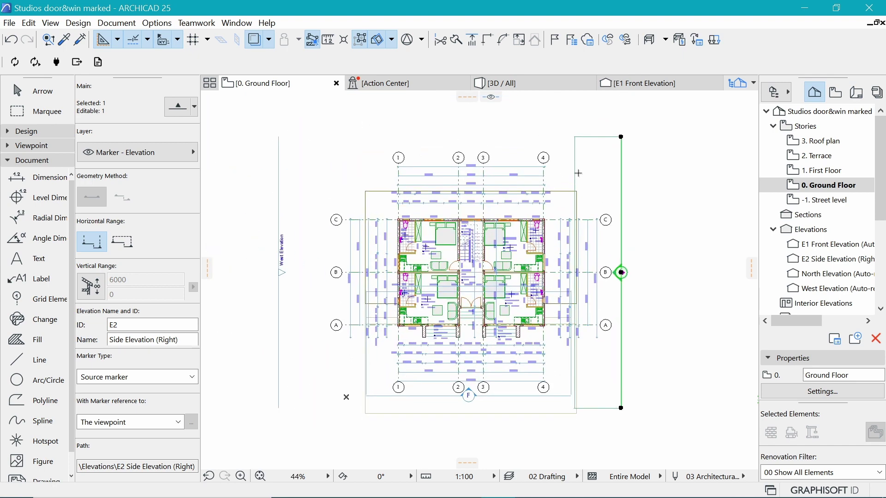
{"action": "left_click", "coordinate": [574, 172]}
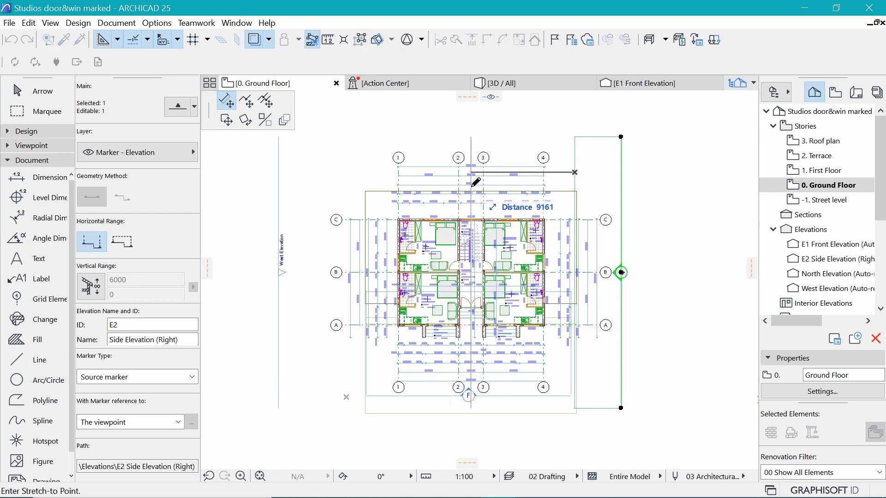
{"action": "key", "text": "Escape"}
{"action": "left_click", "coordinate": [496, 145]}
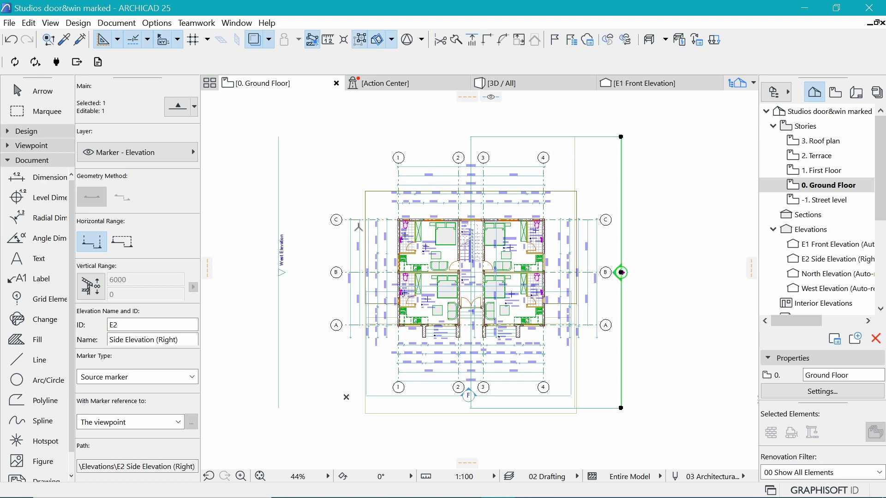
{"action": "key", "text": "Escape"}
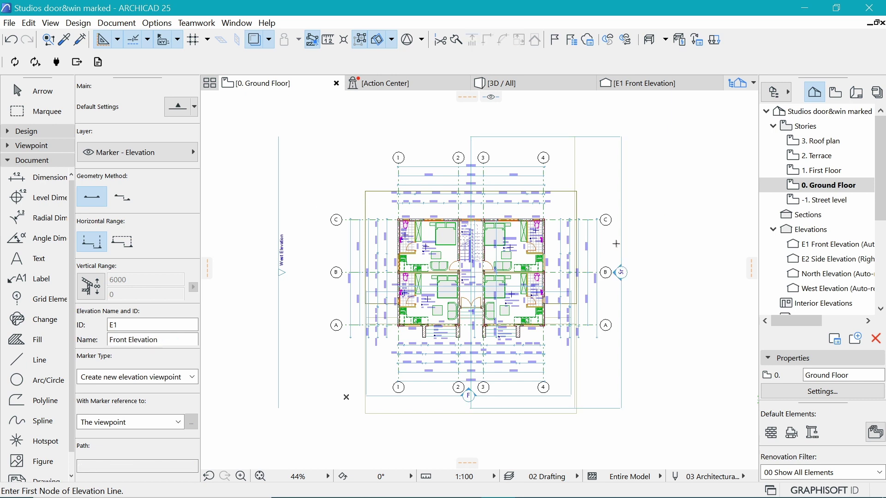
Transfer the right side elevation's settings to the West Elevation marker and move it horizontally towards the plan, beside the grid B bubble
{"action": "left_click", "coordinate": [621, 273], "text": "alt"}
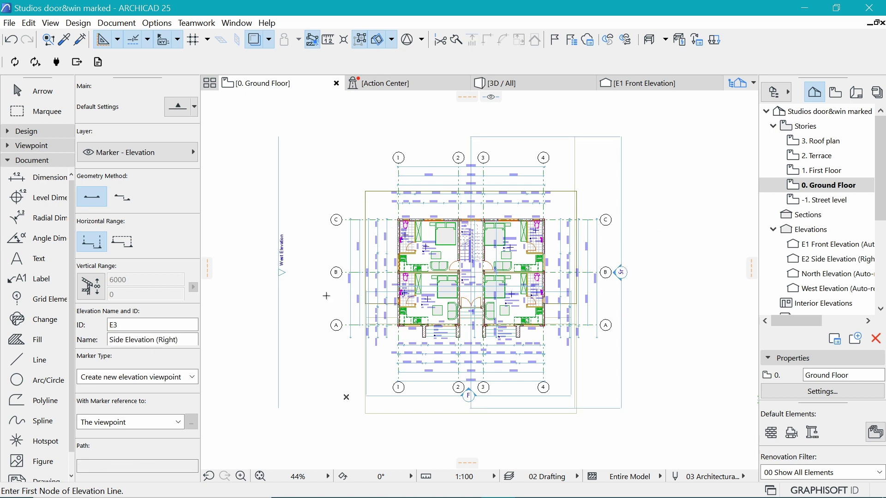
{"action": "left_click", "coordinate": [289, 277], "text": "ctrl+alt"}
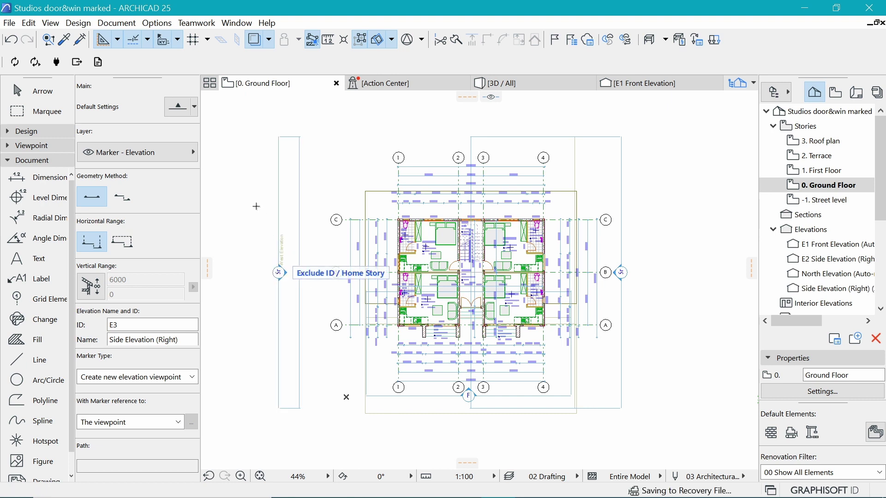
{"action": "left_click", "coordinate": [280, 274], "text": "shift"}
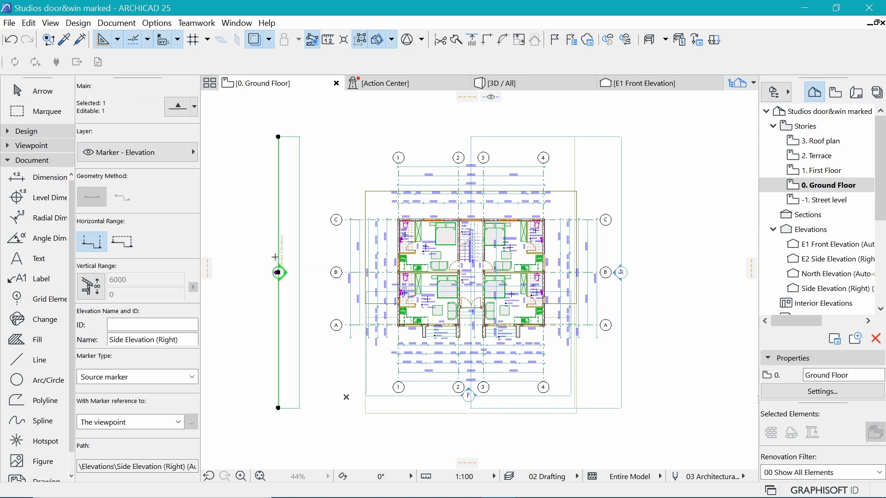
{"action": "left_click", "coordinate": [279, 273]}
{"action": "key", "text": "Escape"}
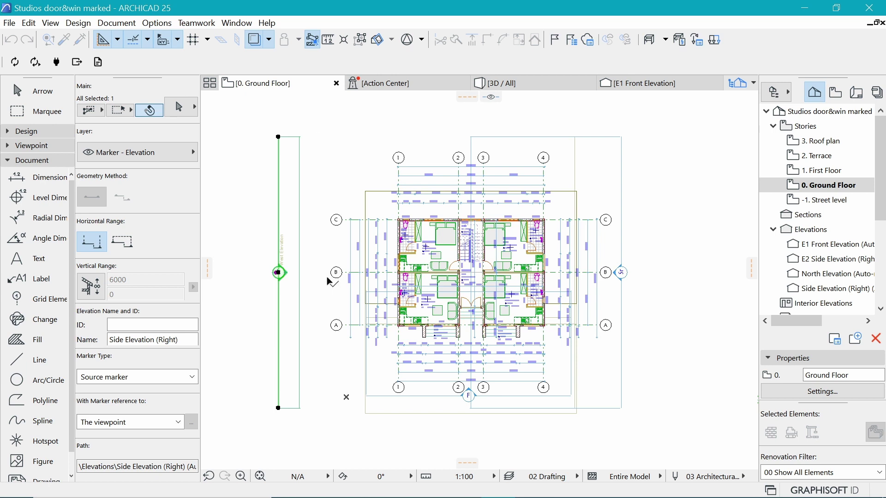
{"action": "left_click", "coordinate": [327, 278], "text": "shift"}
{"action": "key", "text": "Escape"}
{"action": "left_click", "coordinate": [279, 273]}
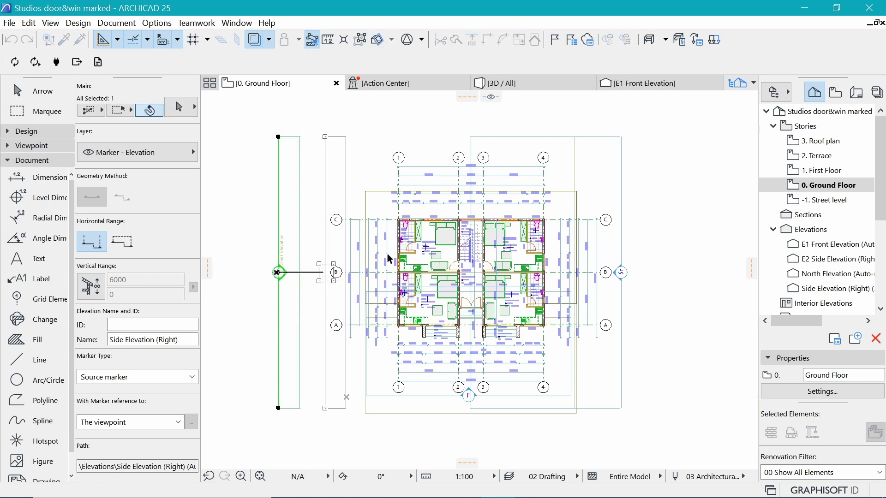
{"action": "left_click", "coordinate": [325, 273]}
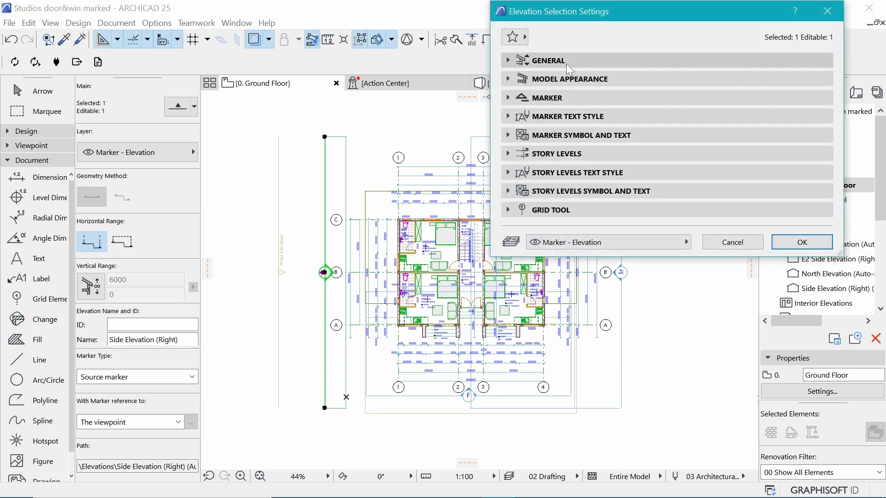
Rename the west-side elevation Side Elevation (Left) and give it the reference ID E3
{"action": "left_click", "coordinate": [567, 62]}
{"action": "left_click_drag", "start_coordinate": [654, 100], "coordinate": [663, 101]}
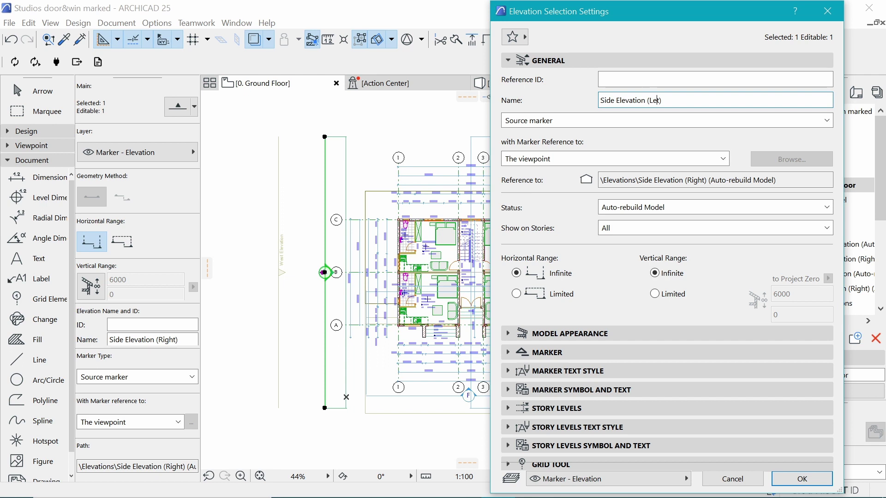
{"action": "key", "text": "shift+Tab"}
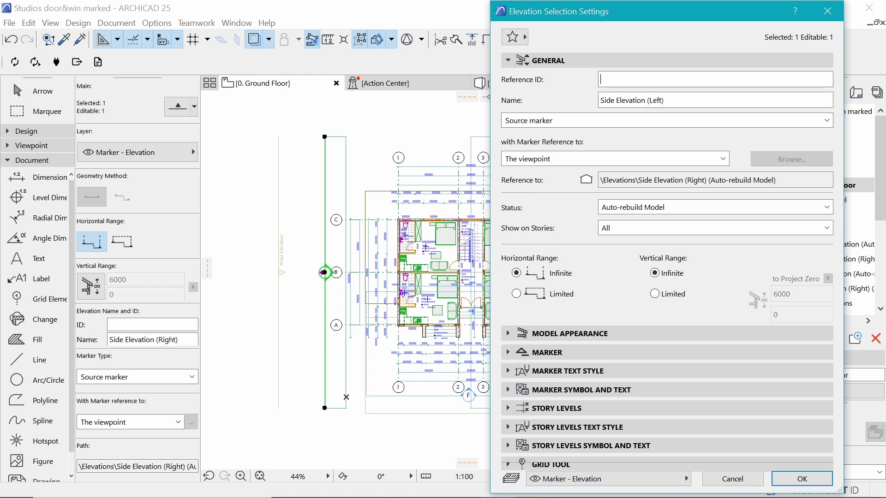
Set the custom marker text of the left side elevation to Se and apply the settings
{"action": "left_click", "coordinate": [579, 355]}
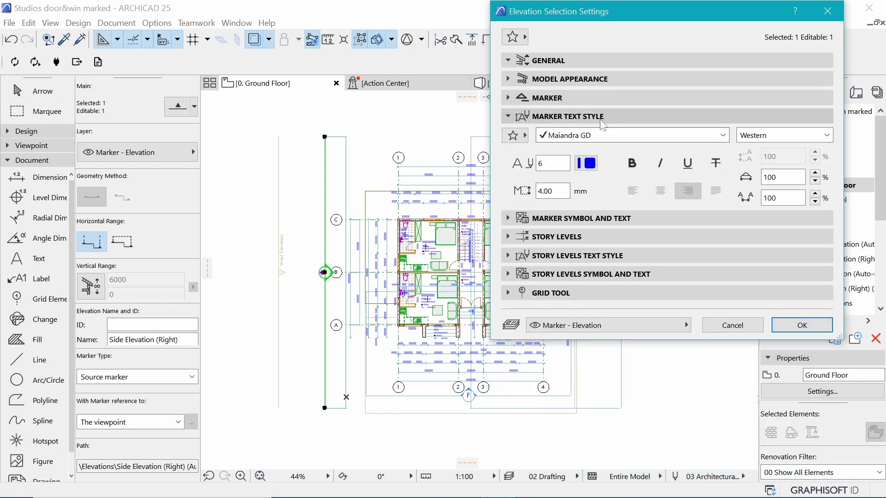
{"action": "left_click", "coordinate": [595, 116]}
{"action": "left_click", "coordinate": [597, 136]}
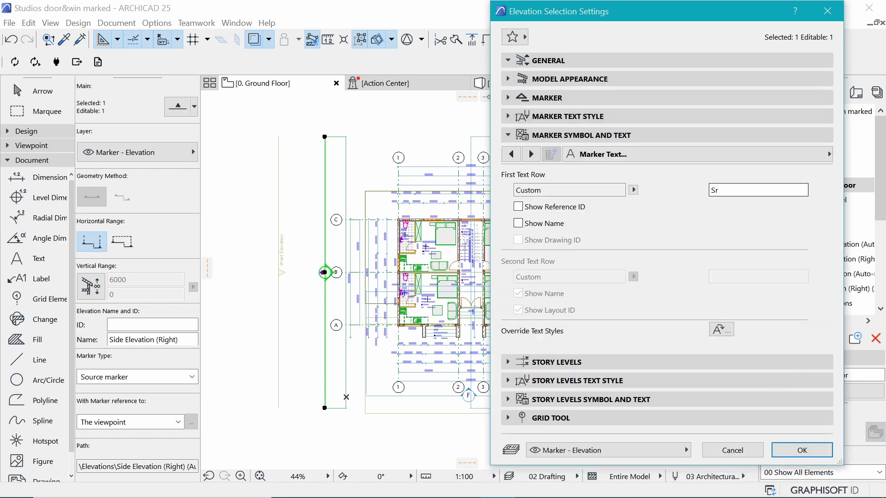
{"action": "double_click", "coordinate": [713, 191]}
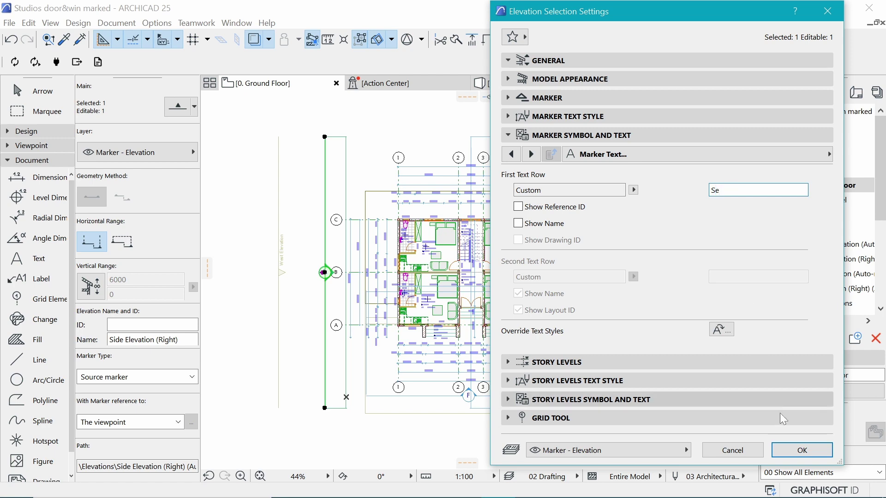
{"action": "left_click", "coordinate": [803, 450]}
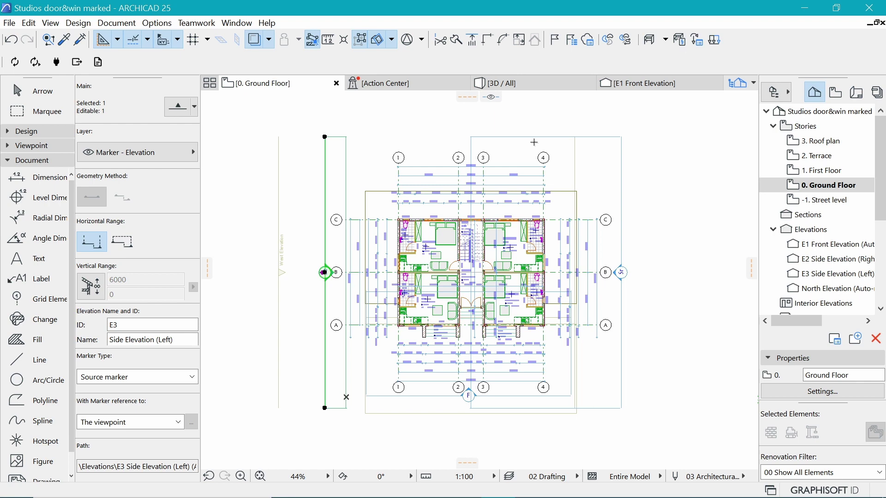
{"action": "key", "text": "Escape"}
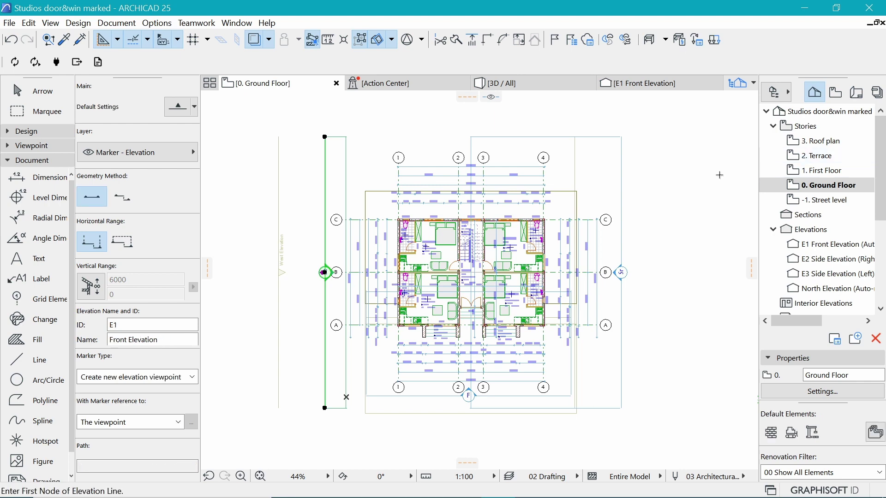
Transfer the E1 Front Elevation marker's settings to the North Elevation marker above the plan
{"action": "scroll", "coordinate": [511, 313], "scroll_direction": "down", "scroll_amount": 5}
{"action": "scroll", "coordinate": [519, 242], "scroll_direction": "up", "scroll_amount": 2}
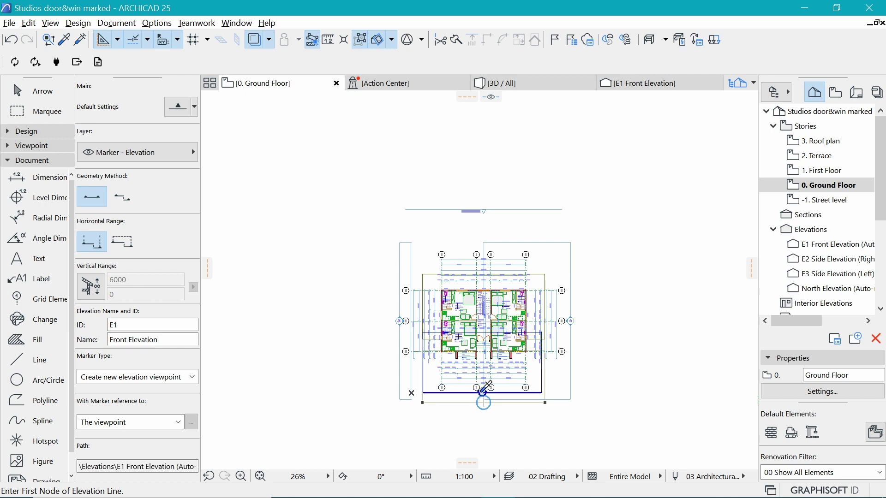
{"action": "scroll", "coordinate": [503, 228], "scroll_direction": "up", "scroll_amount": 1}
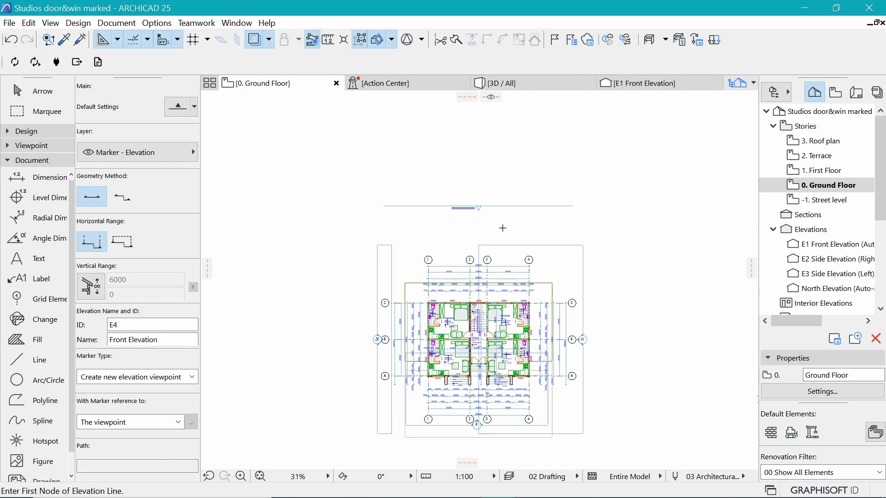
{"action": "left_click", "coordinate": [480, 207], "text": "ctrl+alt"}
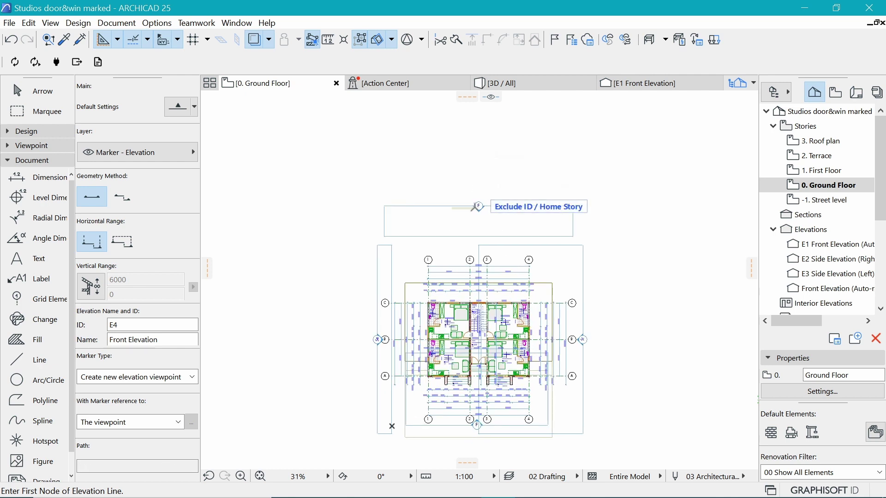
Move the north-side elevation marker vertically towards the plan, just above the upper row of grid bubbles
{"action": "left_click", "coordinate": [478, 206], "text": "shift"}
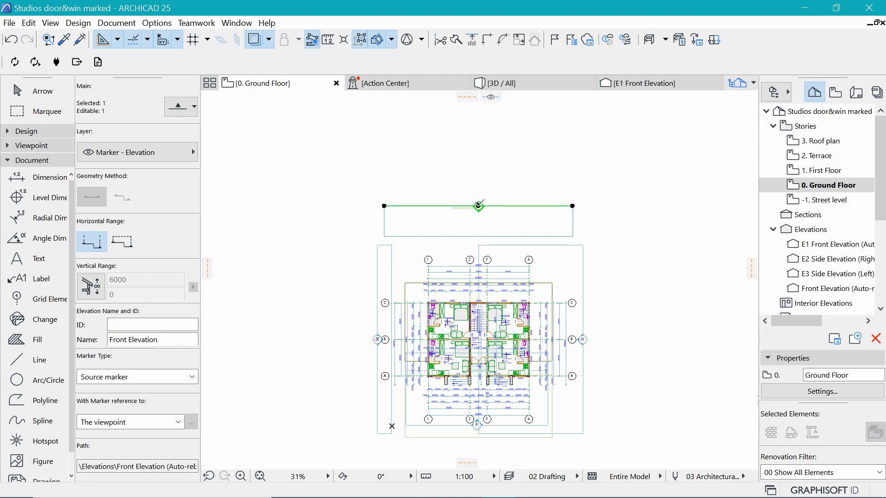
{"action": "key", "text": "ctrl+d"}
{"action": "left_click", "coordinate": [479, 207]}
{"action": "left_click", "coordinate": [479, 247]}
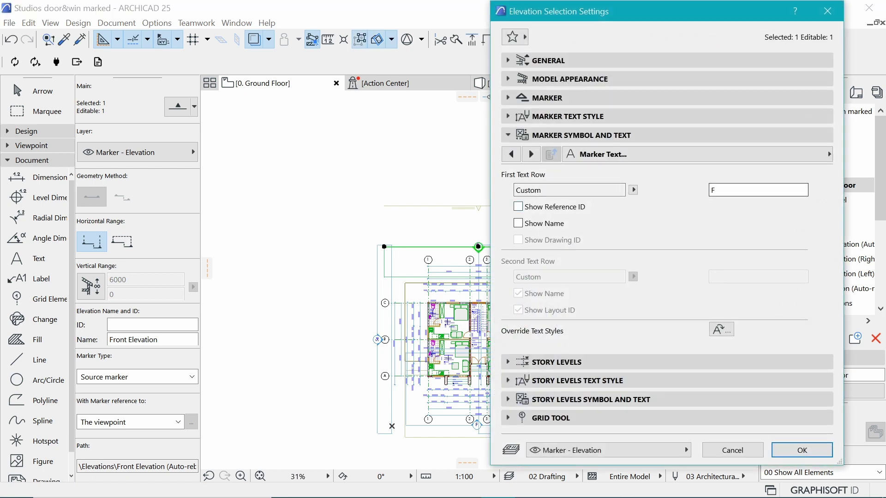
Give the north elevation marker the custom text R, the name Rare Elevation and the reference ID E4, and apply the settings
{"action": "type", "text": "r"}
{"action": "left_click", "coordinate": [663, 62]}
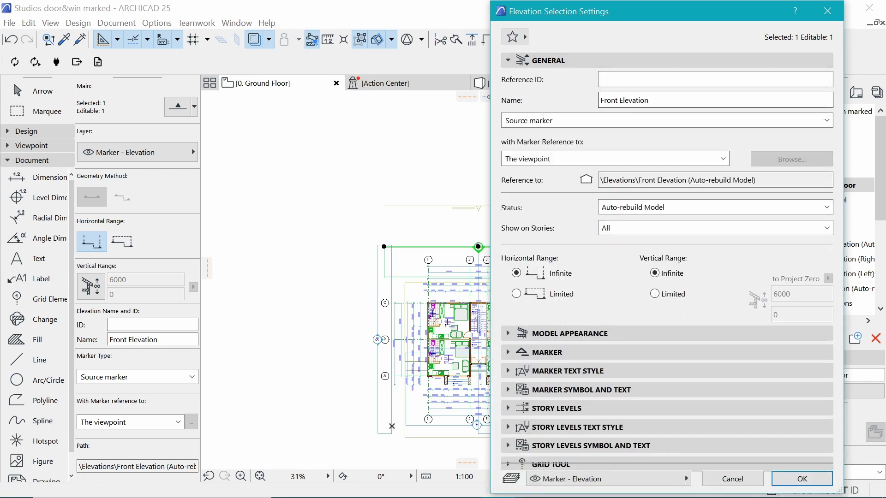
{"action": "left_click_drag", "start_coordinate": [617, 100], "coordinate": [582, 99]}
{"action": "type", "text": "Rae"}
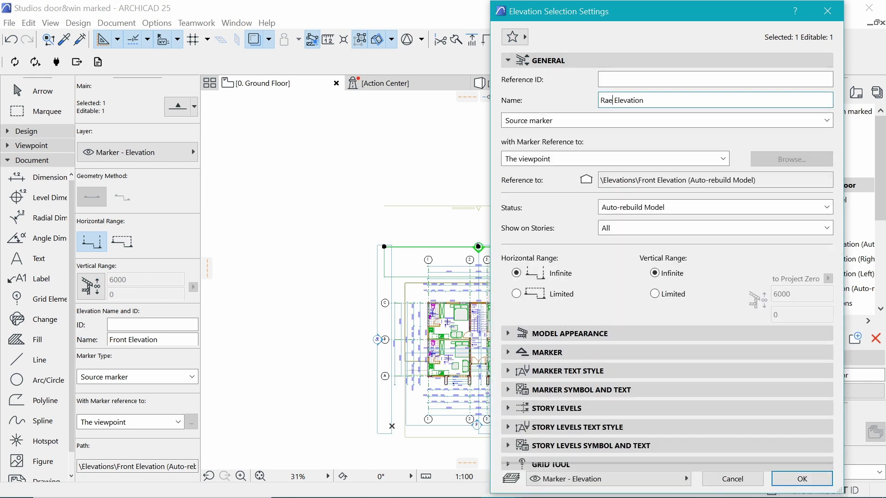
{"action": "type", "text": "="}
{"action": "key", "text": "BackSpace"}
{"action": "key", "text": "BackSpace"}
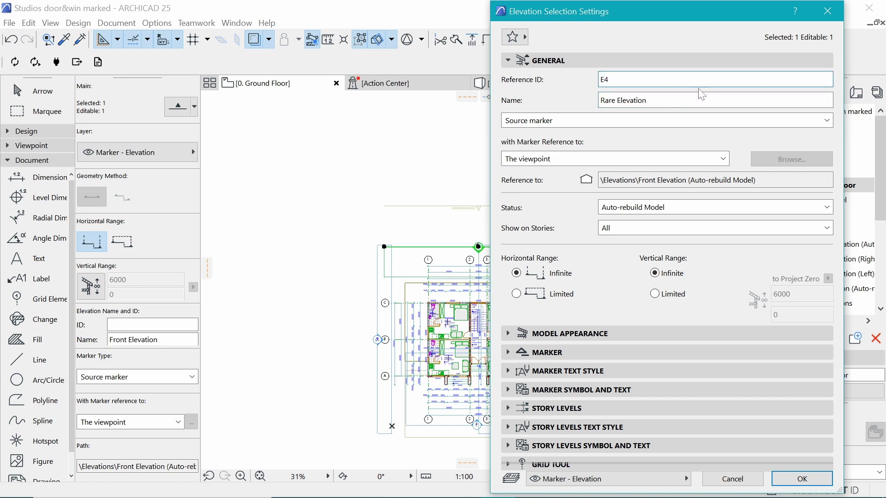
{"action": "key", "text": "Return"}
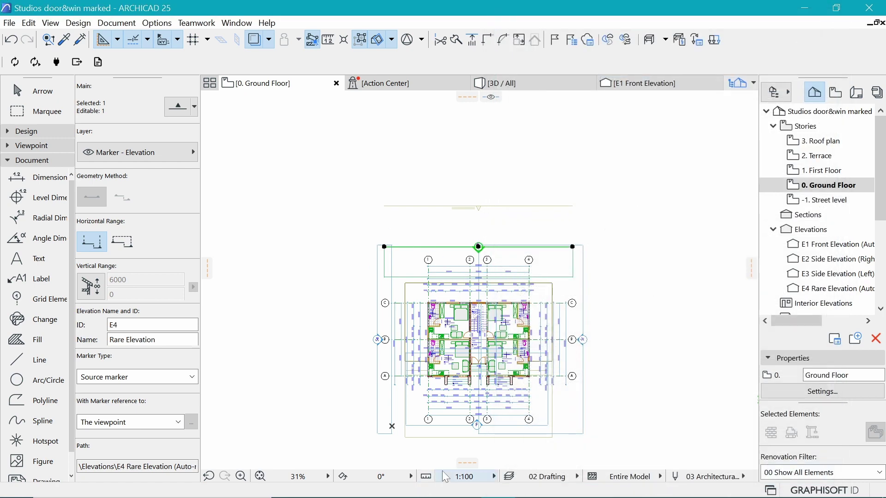
Stretch the rear elevation's range line down from above the plan to gridline B
{"action": "scroll", "coordinate": [458, 429], "scroll_direction": "up", "scroll_amount": 2}
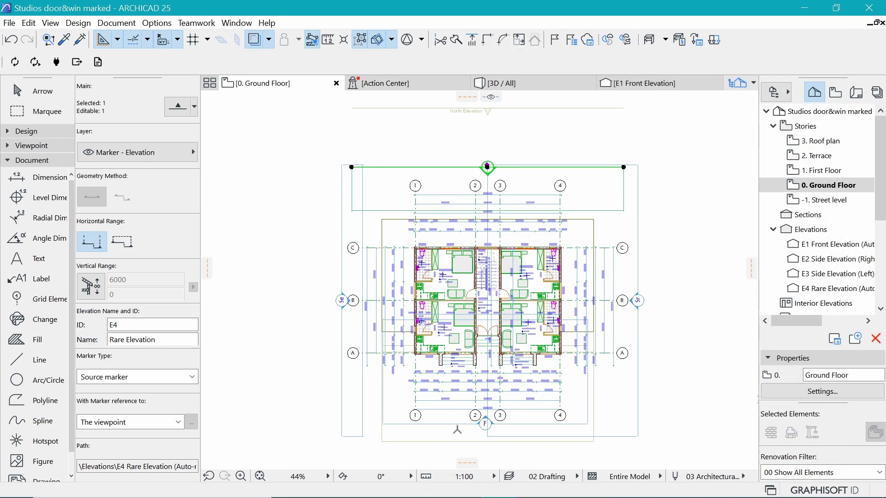
{"action": "left_click", "coordinate": [601, 211]}
{"action": "left_click", "coordinate": [646, 277]}
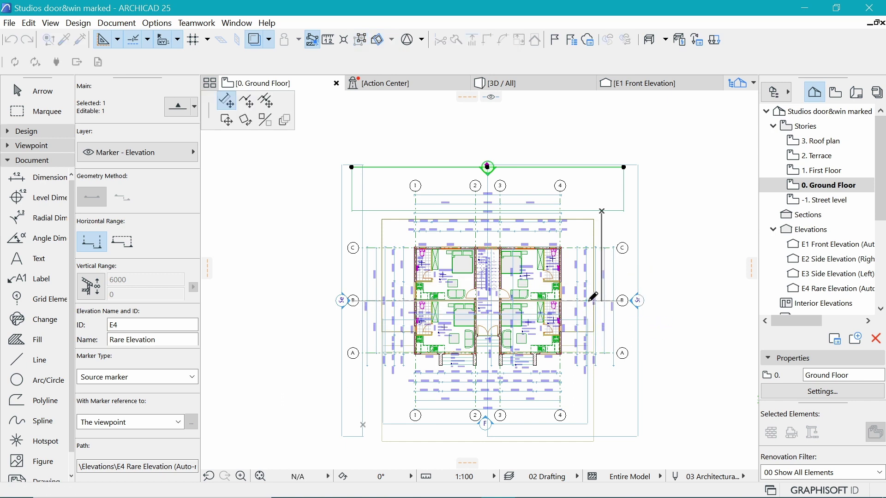
{"action": "left_click", "coordinate": [593, 297]}
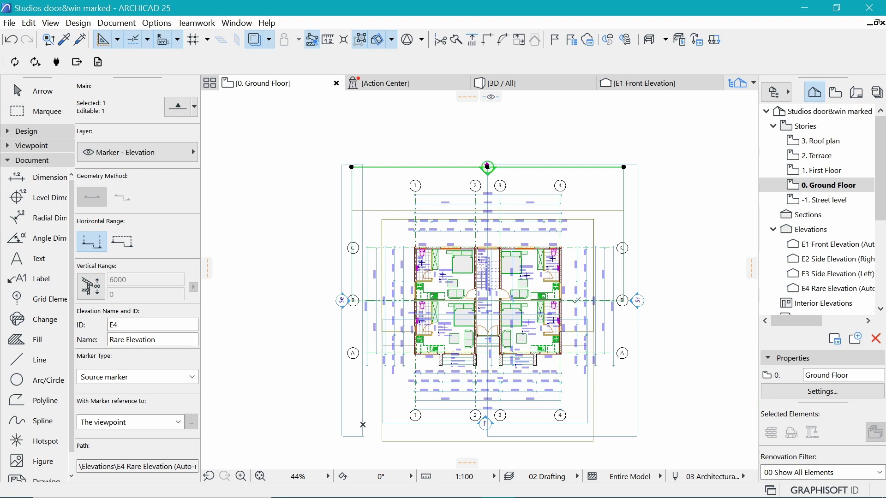
Stretch the E3 left side elevation's range line across the plan to just short of gridline 2
{"action": "scroll", "coordinate": [536, 314], "scroll_direction": "up", "scroll_amount": 3}
{"action": "key", "text": "Escape"}
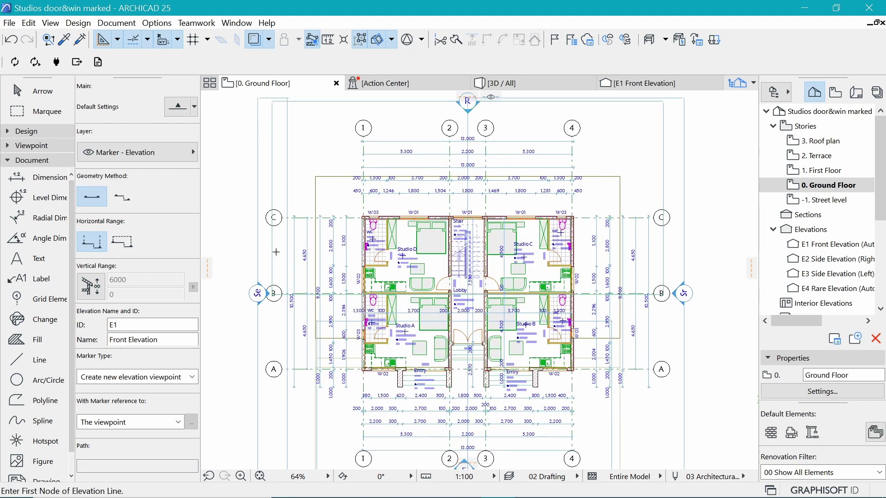
{"action": "left_click", "coordinate": [258, 280]}
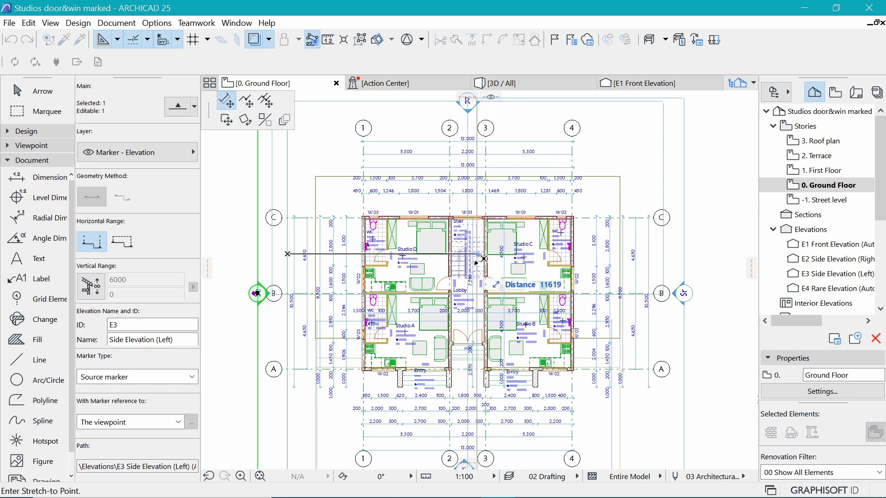
{"action": "left_click", "coordinate": [439, 254]}
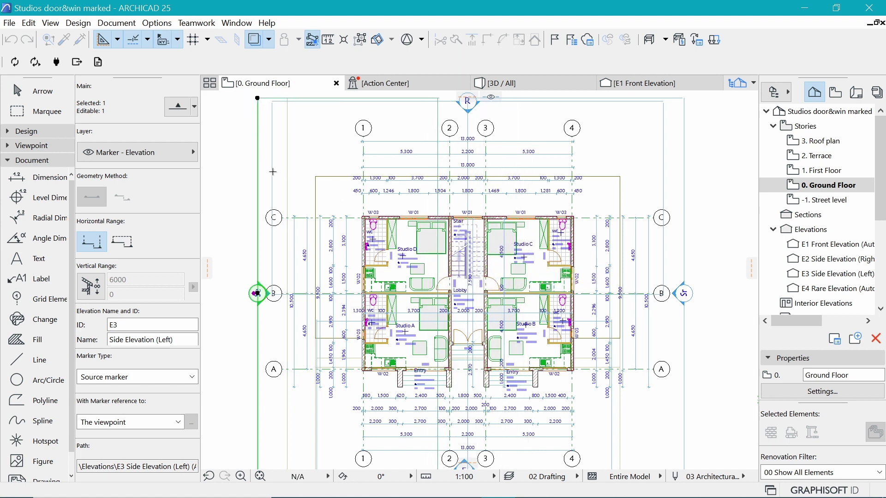
Open the E3 Side Elevation (Left) in a new tab and pull both of its vertical boundary lines in towards the building
{"action": "right_click", "coordinate": [236, 201]}
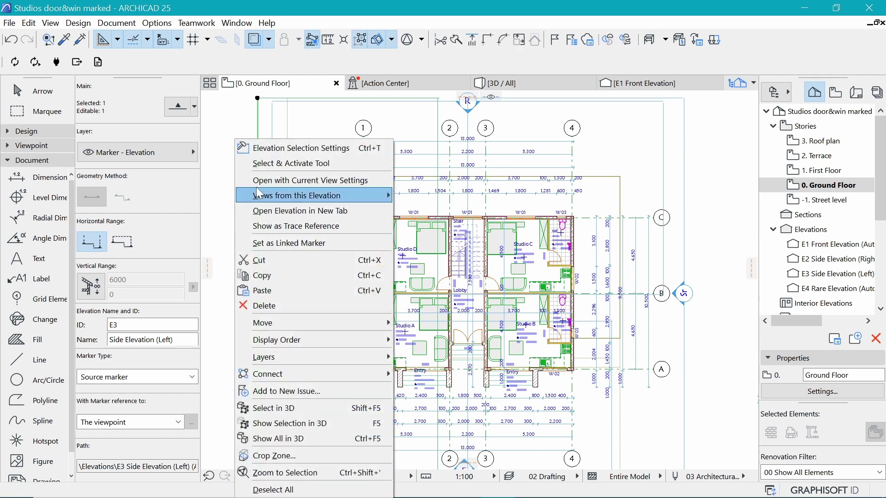
{"action": "left_click", "coordinate": [299, 211]}
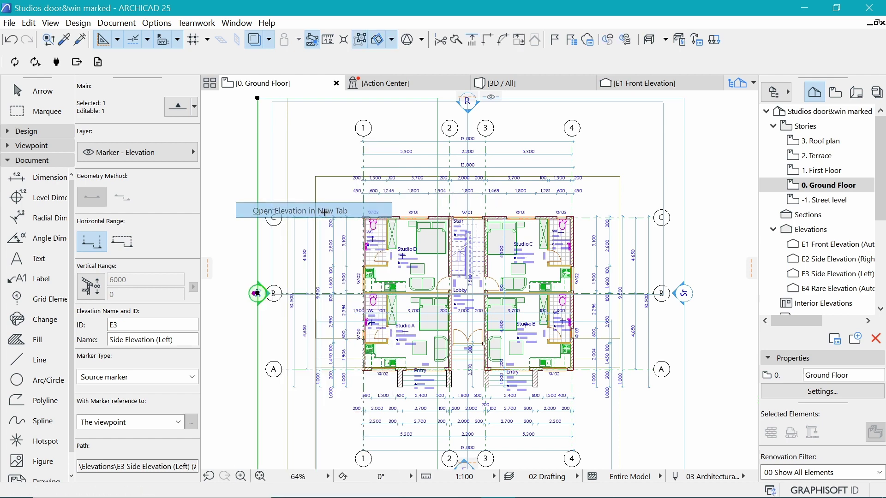
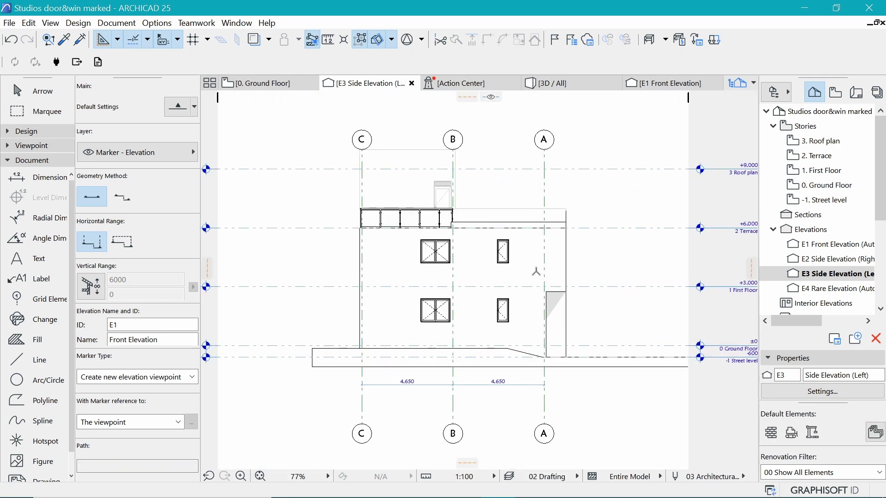
{"action": "scroll", "coordinate": [537, 271], "scroll_direction": "down", "scroll_amount": 1}
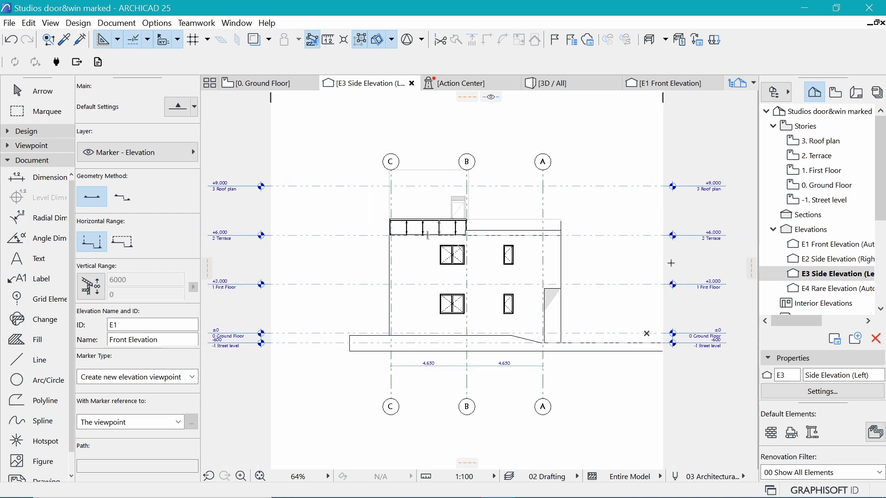
{"action": "mouse_move", "coordinate": [663, 259]}
{"action": "left_mouse_down"}
{"action": "mouse_move", "coordinate": [638, 259]}
{"action": "mouse_move", "coordinate": [645, 259]}
{"action": "left_mouse_up"}
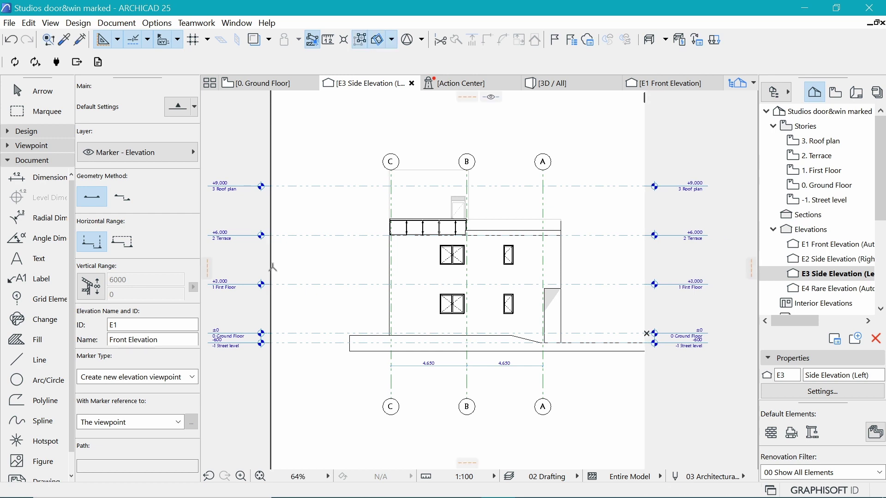
{"action": "left_click_drag", "start_coordinate": [273, 267], "coordinate": [366, 255]}
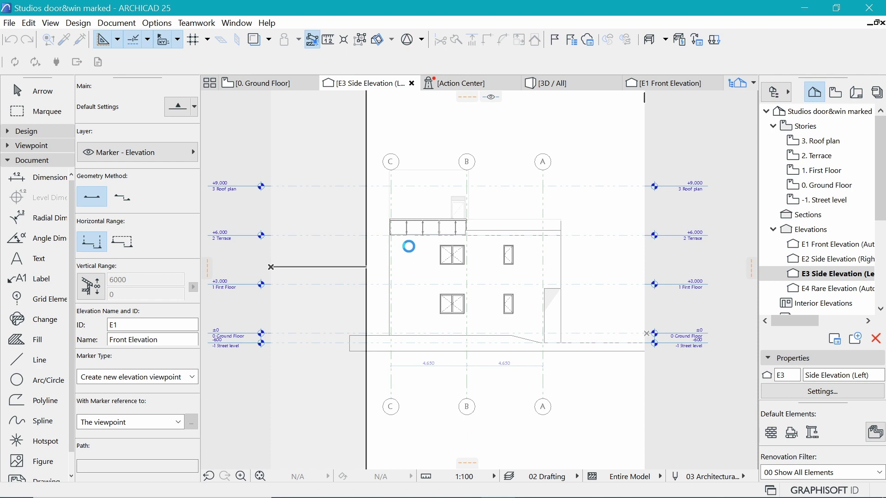
{"action": "left_click", "coordinate": [28, 360]}
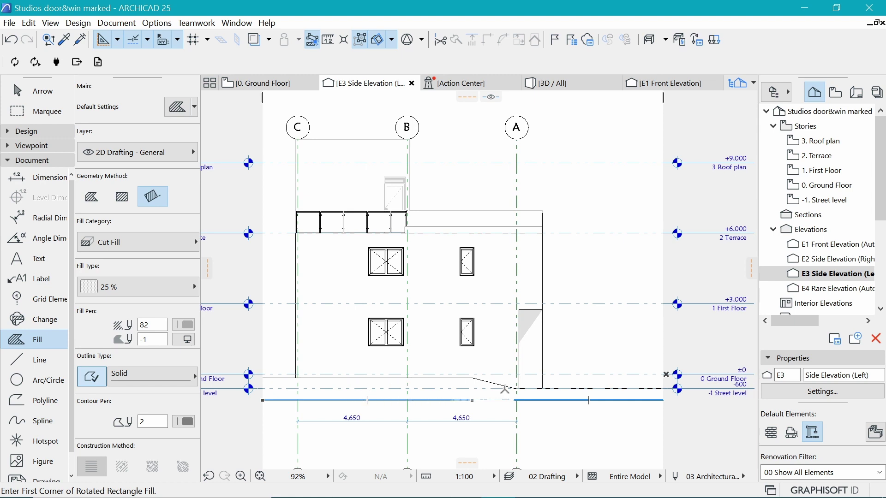
{"action": "left_click", "coordinate": [262, 401]}
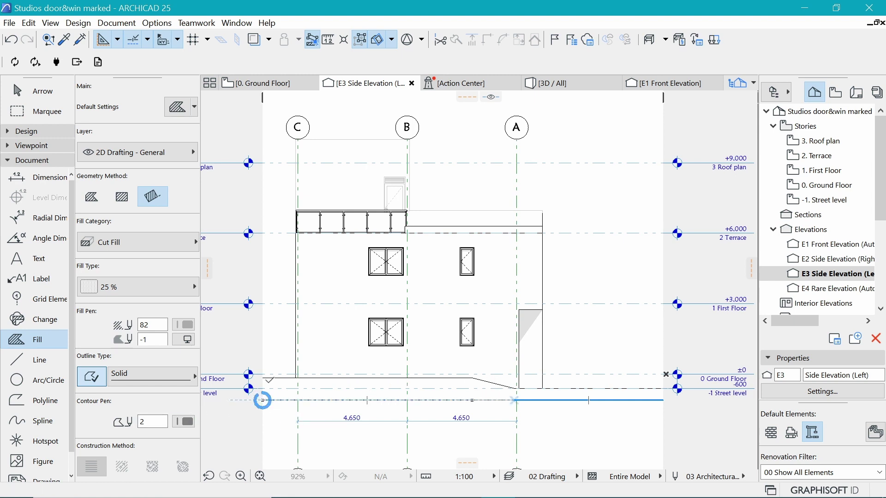
{"action": "left_click", "coordinate": [262, 374]}
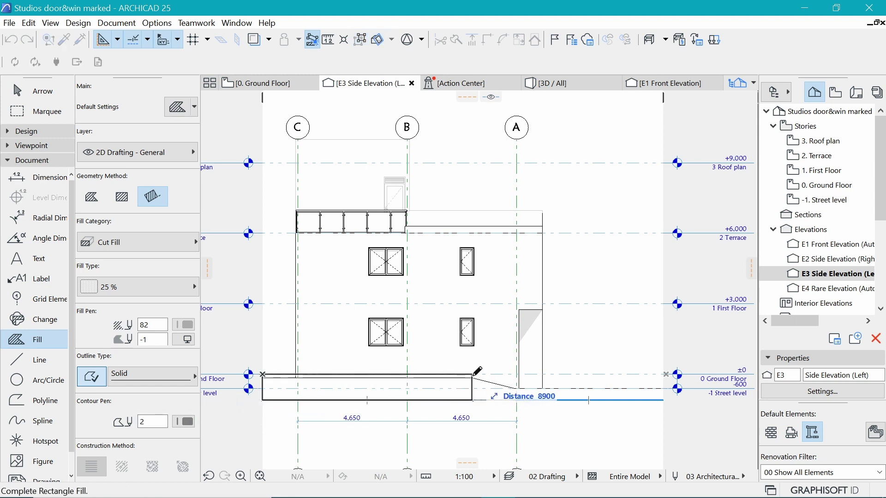
{"action": "left_click", "coordinate": [211, 371]}
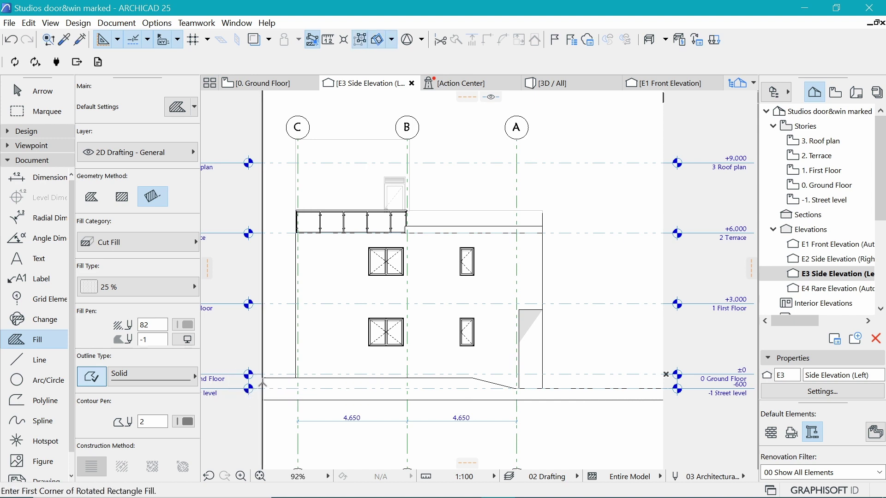
{"action": "left_click", "coordinate": [489, 378]}
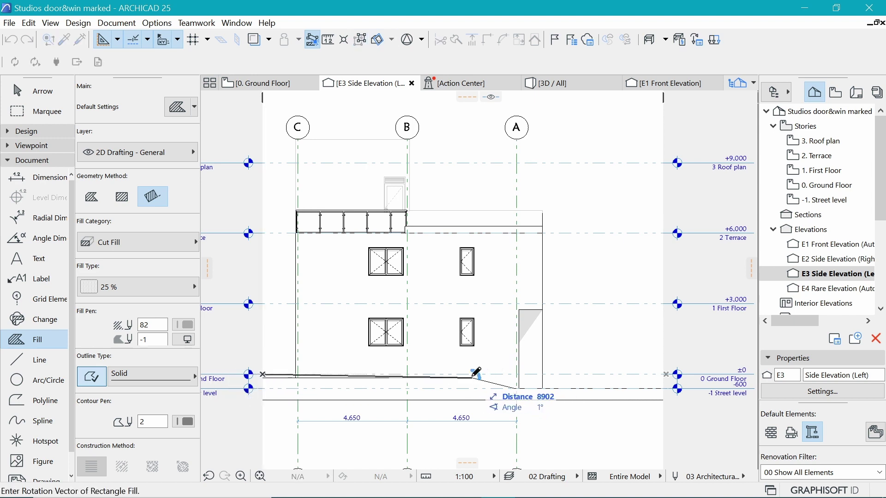
{"action": "key", "text": "Escape"}
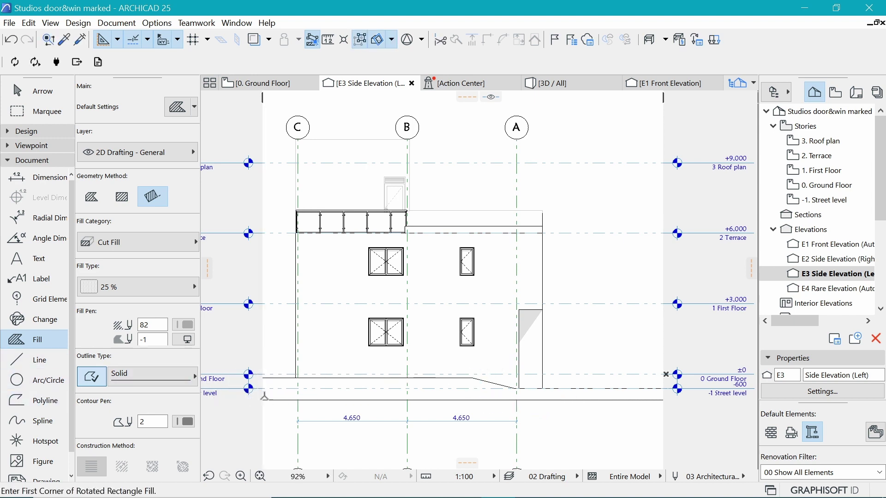
Set the Fill tool's fill type to Foreground and its fill pen to 1 (black)
{"action": "left_click", "coordinate": [121, 287]}
{"action": "left_click", "coordinate": [121, 283]}
{"action": "left_click", "coordinate": [133, 286]}
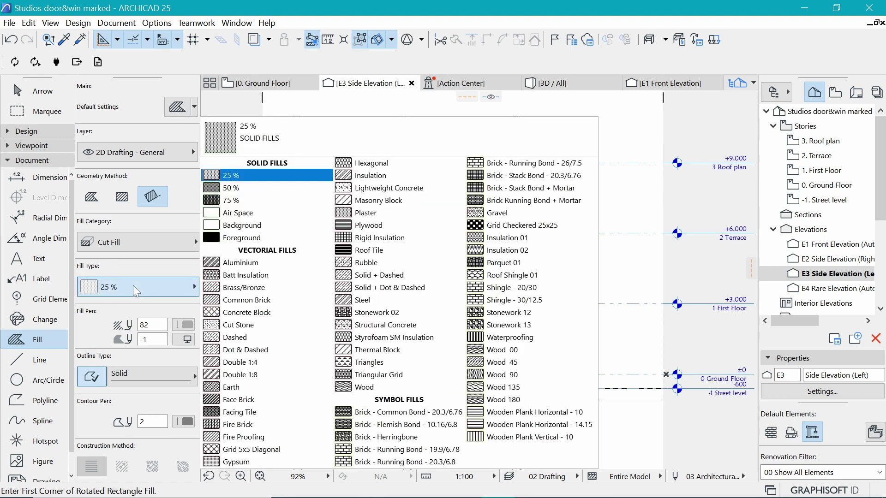
{"action": "left_click", "coordinate": [224, 239]}
{"action": "left_click", "coordinate": [184, 325]}
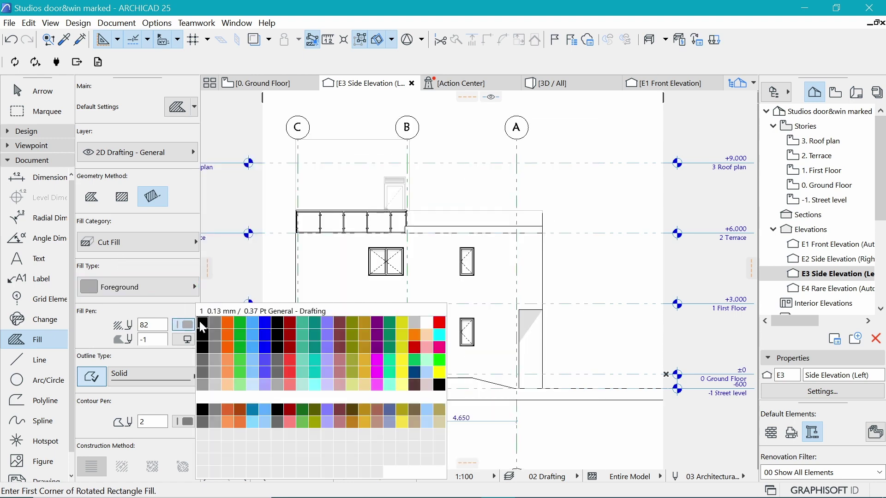
{"action": "left_click", "coordinate": [201, 325]}
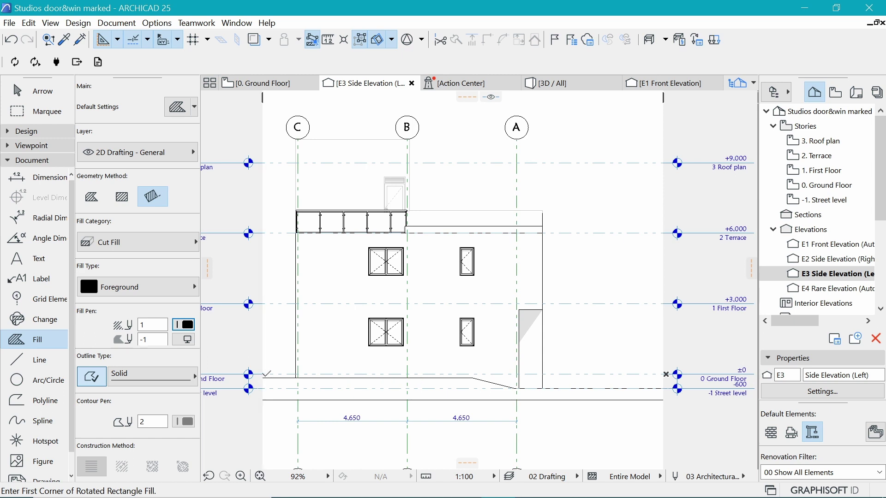
{"action": "left_click", "coordinate": [263, 375]}
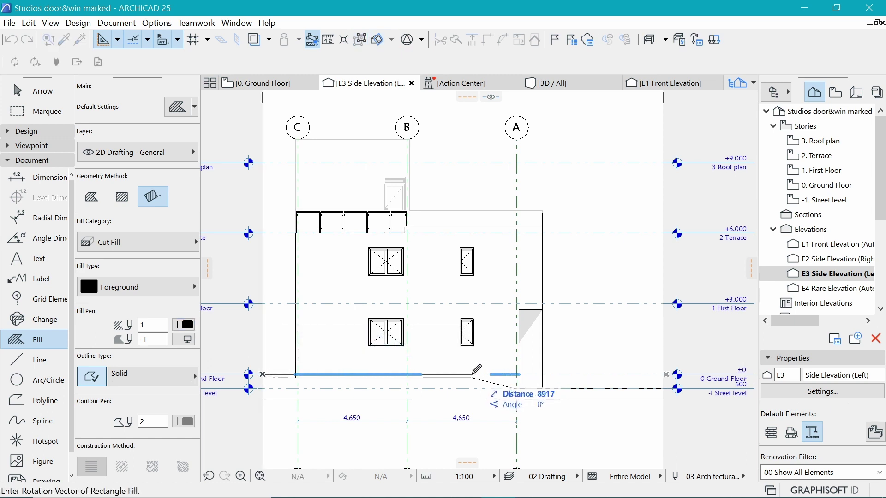
{"action": "left_click", "coordinate": [303, 380]}
{"action": "left_click", "coordinate": [663, 401]}
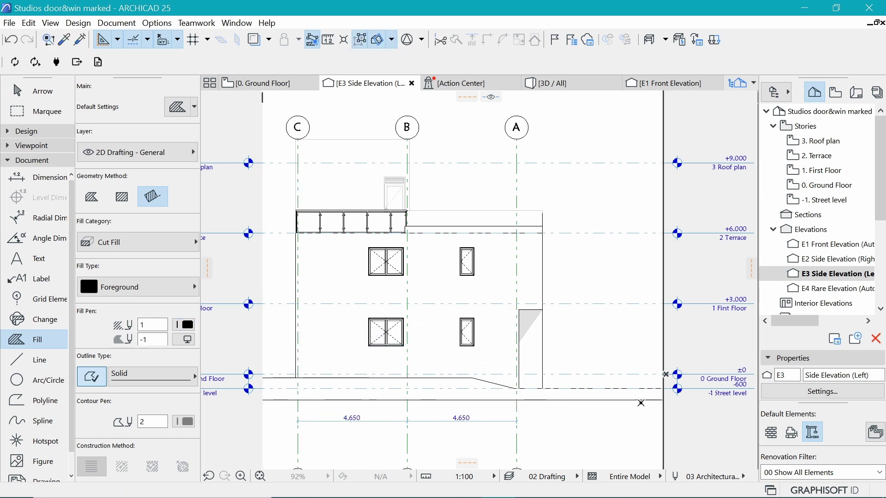
{"action": "left_click", "coordinate": [671, 394]}
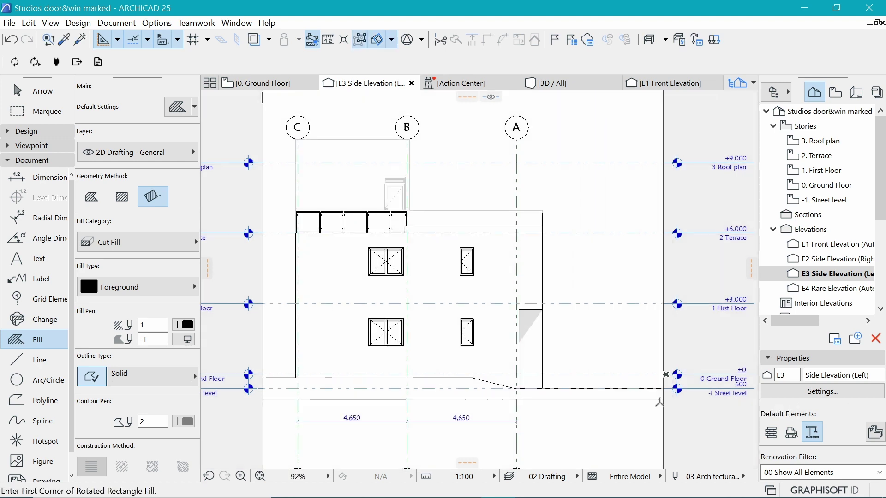
Draw a rectangular fill along the lower ground line, almost the full elevation width, with its top edge at street level
{"action": "left_click", "coordinate": [641, 400]}
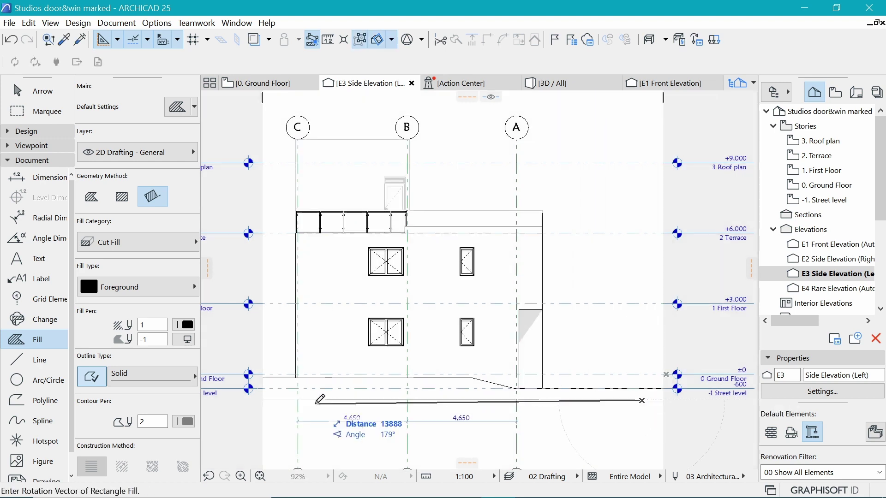
{"action": "left_click", "coordinate": [270, 400]}
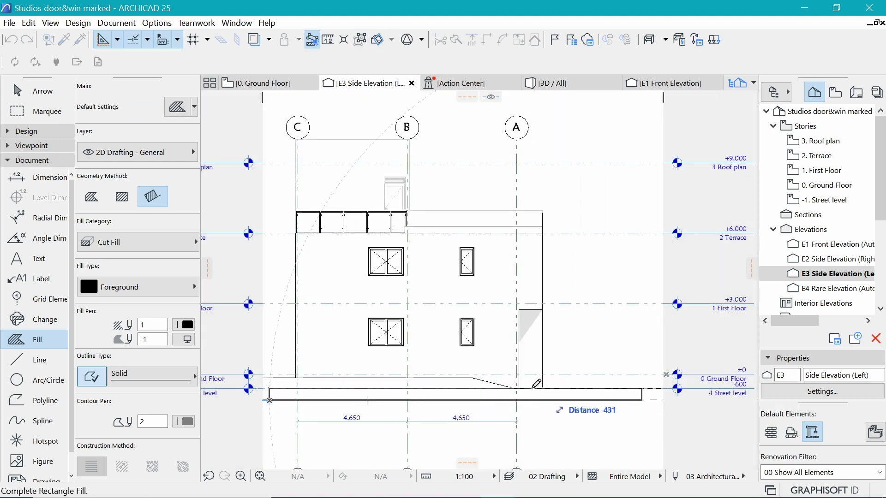
{"action": "left_click", "coordinate": [581, 390]}
Add a rectangle to the ground fill, reaching from street level up to the raised ground line and ending where the ramp starts
{"action": "left_click", "coordinate": [627, 398], "text": "shift"}
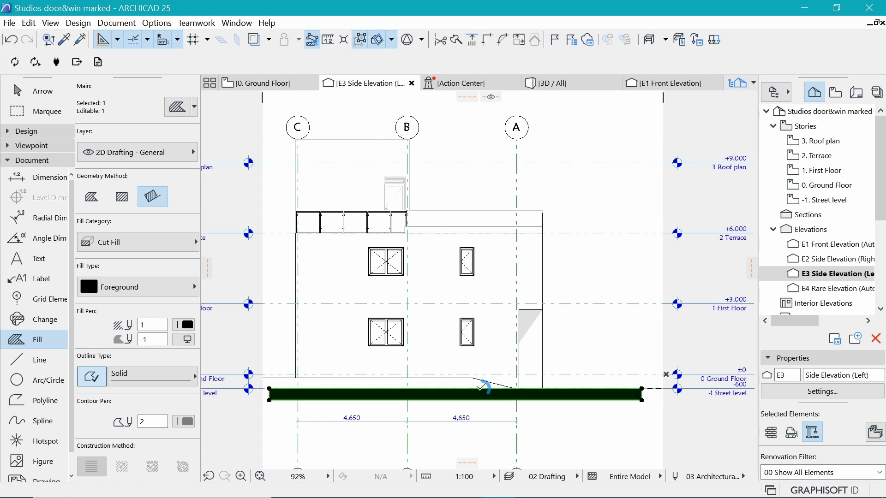
{"action": "left_click", "coordinate": [482, 389]}
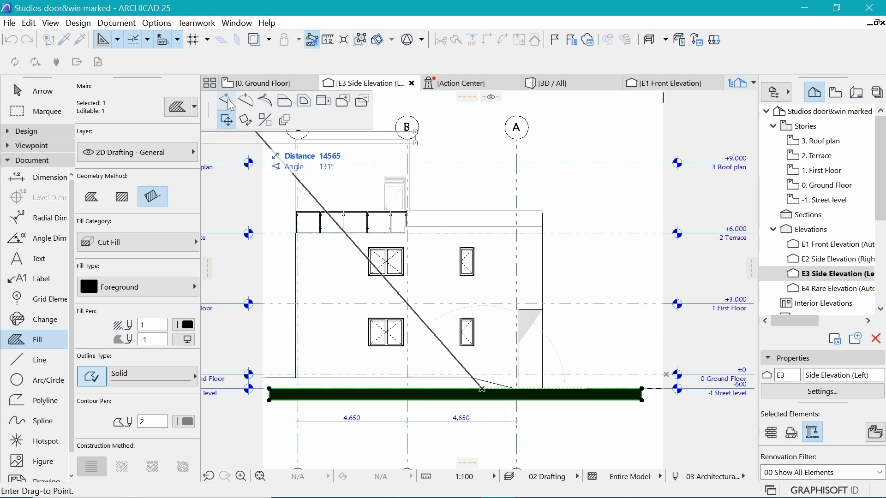
{"action": "key", "text": "Escape"}
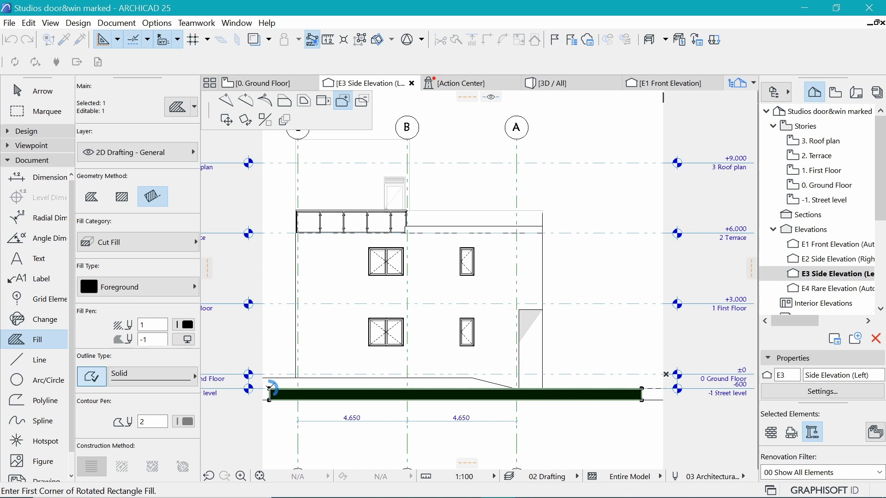
{"action": "left_click", "coordinate": [269, 378]}
{"action": "left_click", "coordinate": [397, 377]}
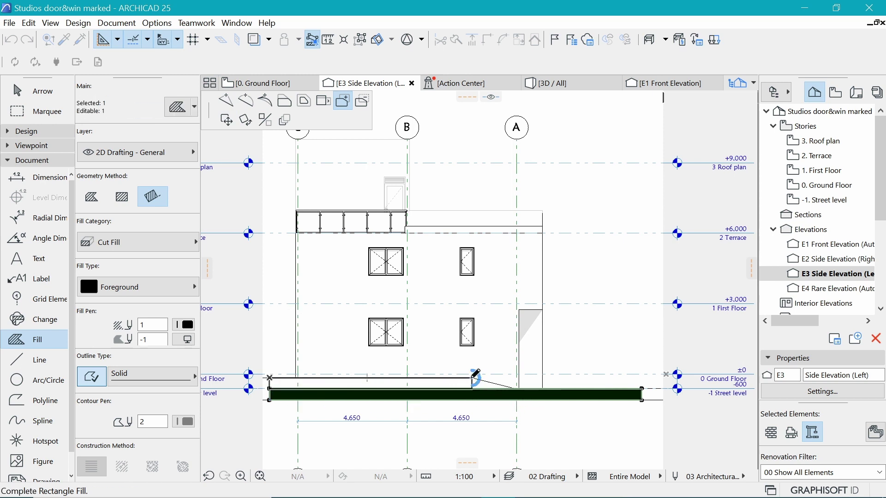
{"action": "left_click", "coordinate": [472, 389]}
{"action": "left_click", "coordinate": [472, 389]}
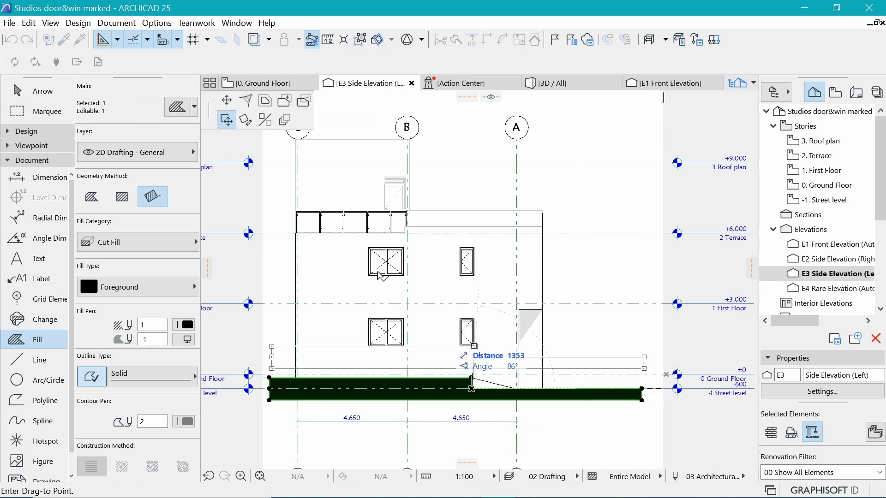
Try to move the ground fill's inner corner node to the foot of the ramp, and undo that edit
{"action": "left_click", "coordinate": [226, 100]}
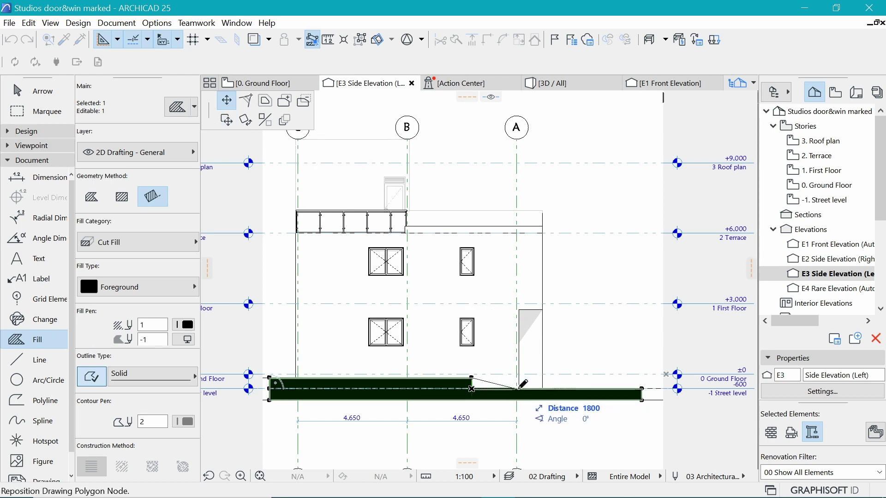
{"action": "left_click", "coordinate": [518, 390]}
{"action": "scroll", "coordinate": [524, 385], "scroll_direction": "up", "scroll_amount": 3}
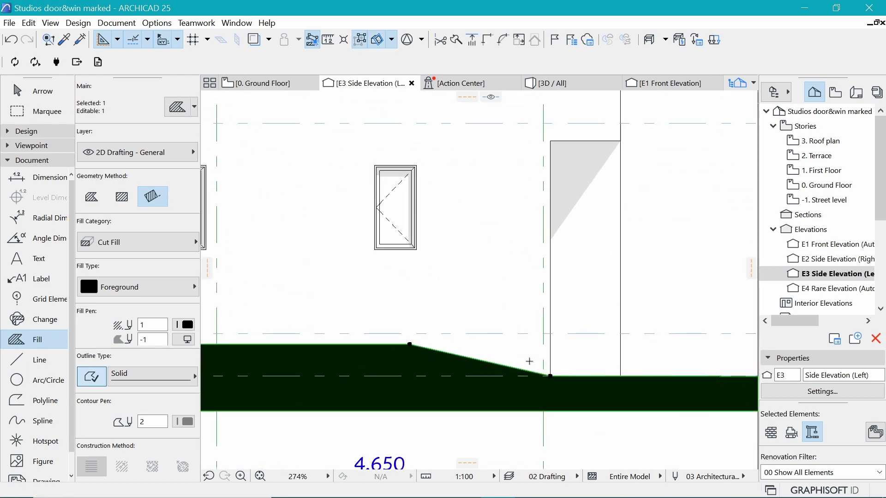
{"action": "key", "text": "ctrl+z"}
Move the ground fill's inner corner node exactly to the foot of the ramp so its edge follows the slope, and deselect the fill
{"action": "scroll", "coordinate": [526, 364], "scroll_direction": "up", "scroll_amount": 4}
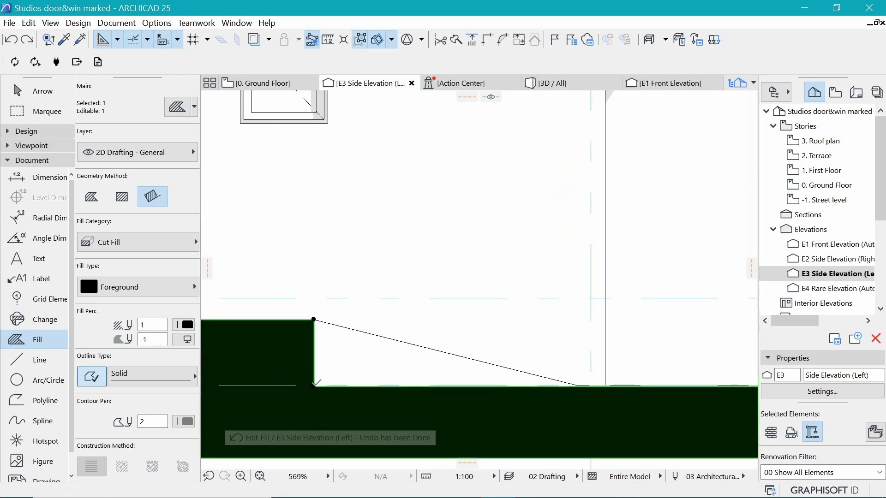
{"action": "left_click", "coordinate": [575, 386]}
{"action": "scroll", "coordinate": [477, 297], "scroll_direction": "down", "scroll_amount": 4}
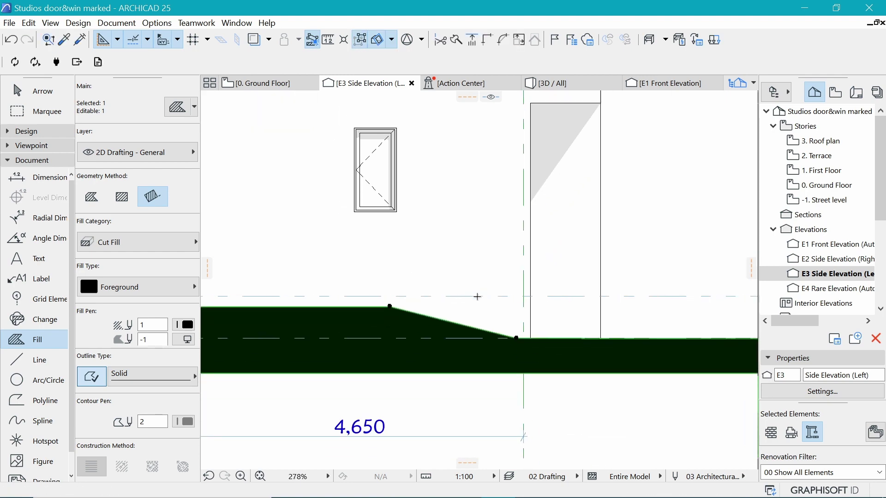
{"action": "scroll", "coordinate": [477, 297], "scroll_direction": "down", "scroll_amount": 6}
{"action": "key", "text": "Escape"}
{"action": "scroll", "coordinate": [566, 303], "scroll_direction": "down", "scroll_amount": 4}
{"action": "scroll", "coordinate": [556, 233], "scroll_direction": "up", "scroll_amount": 2}
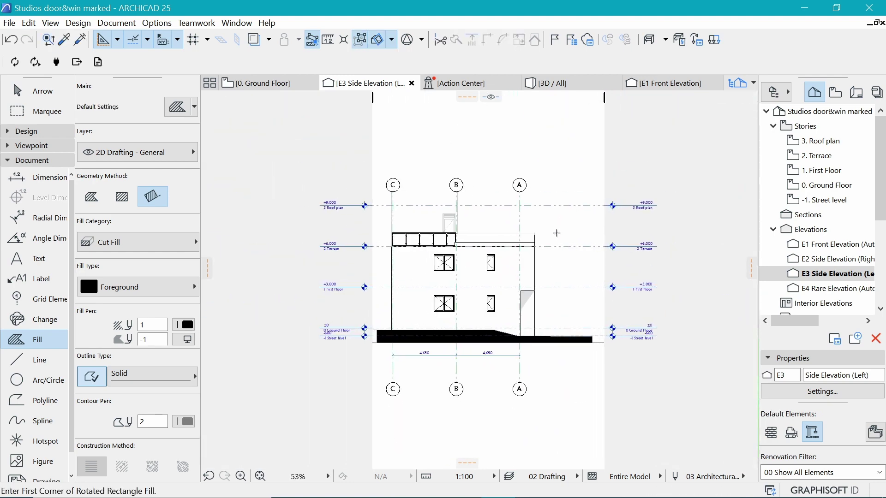
Pull the elevation's vertical boundary line on the street side in to the end of the ground fill
{"action": "scroll", "coordinate": [556, 233], "scroll_direction": "up", "scroll_amount": 1}
{"action": "left_click", "coordinate": [615, 229]}
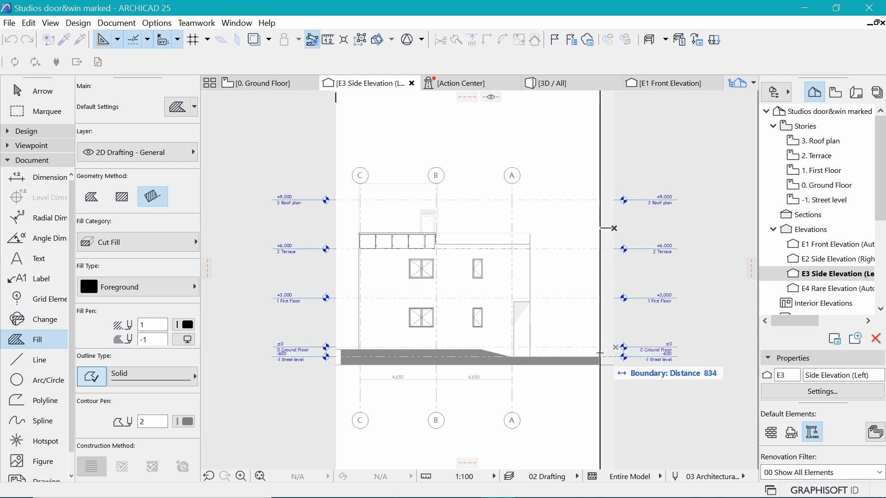
{"action": "left_click", "coordinate": [600, 353]}
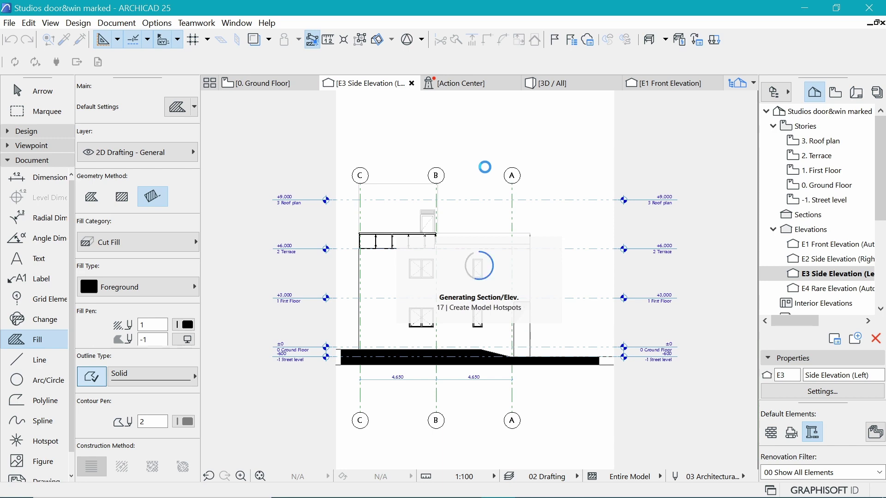
{"action": "scroll", "coordinate": [520, 298], "scroll_direction": "down", "scroll_amount": 2}
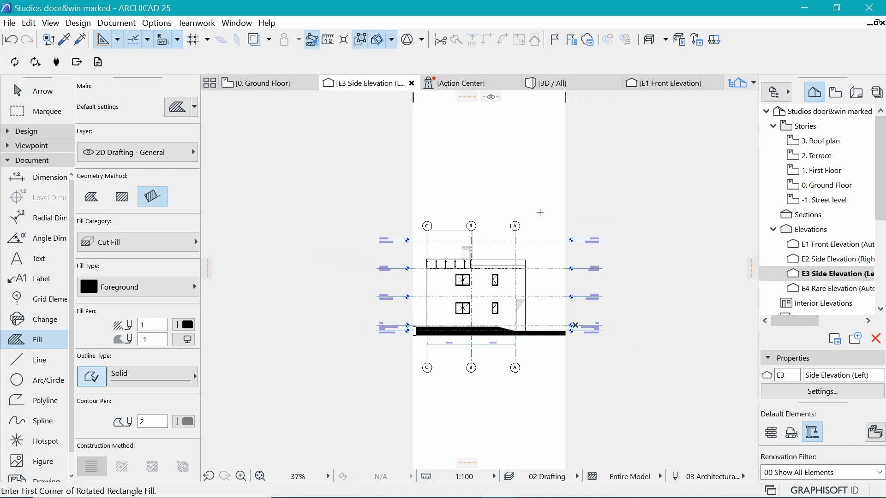
{"action": "scroll", "coordinate": [475, 312], "scroll_direction": "up", "scroll_amount": 3}
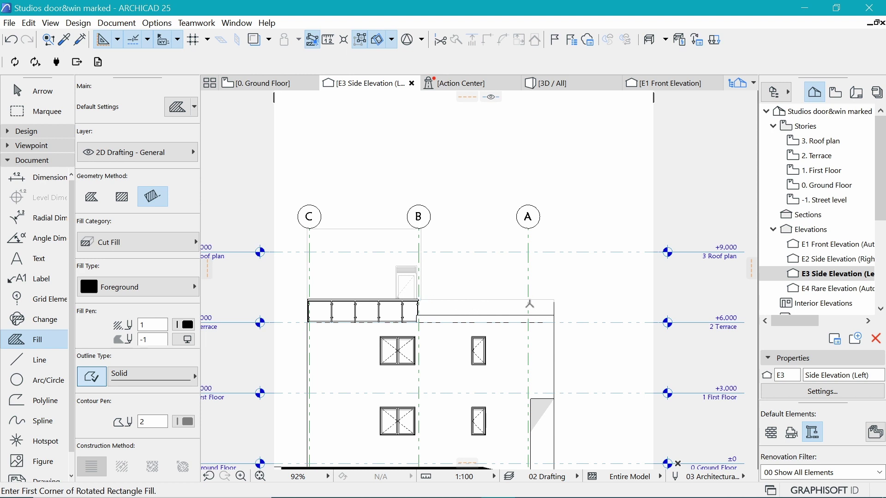
In the E3 elevation's Model Appearance settings, turn on Surface - Cover Fill Foreground for Uncut Elements
{"action": "right_click", "coordinate": [385, 89]}
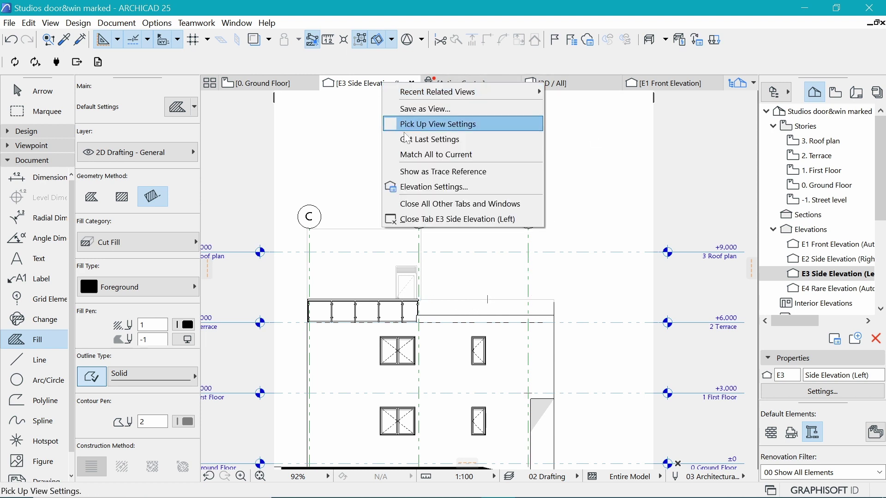
{"action": "left_click", "coordinate": [459, 185]}
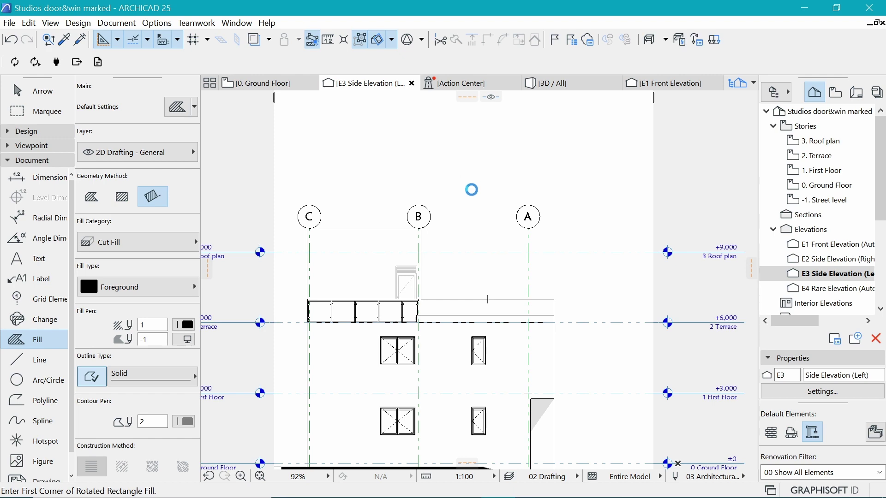
{"action": "left_click", "coordinate": [579, 80]}
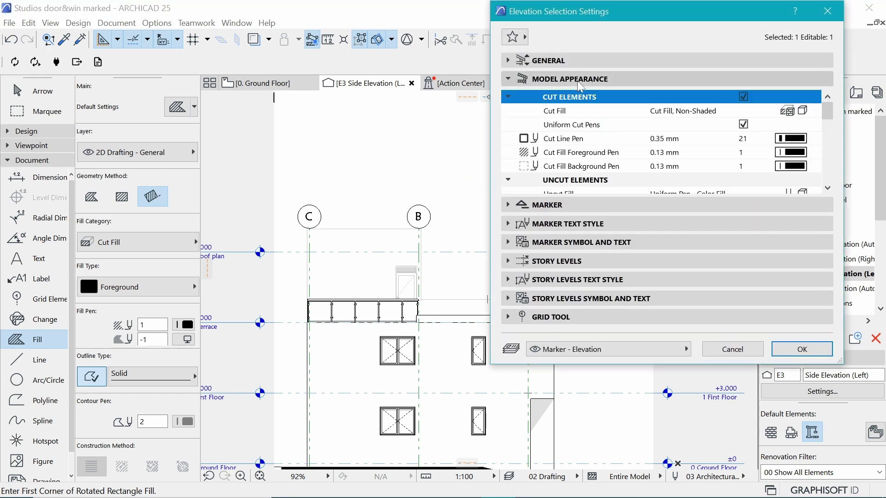
{"action": "scroll", "coordinate": [617, 142], "scroll_direction": "down", "scroll_amount": 5}
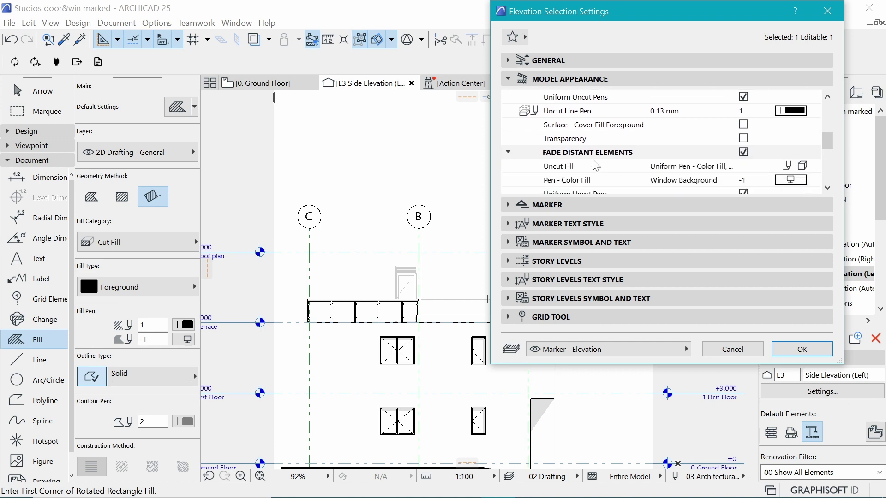
{"action": "scroll", "coordinate": [596, 166], "scroll_direction": "down", "scroll_amount": 3}
{"action": "scroll", "coordinate": [599, 165], "scroll_direction": "up", "scroll_amount": 3}
{"action": "scroll", "coordinate": [600, 161], "scroll_direction": "down", "scroll_amount": 3}
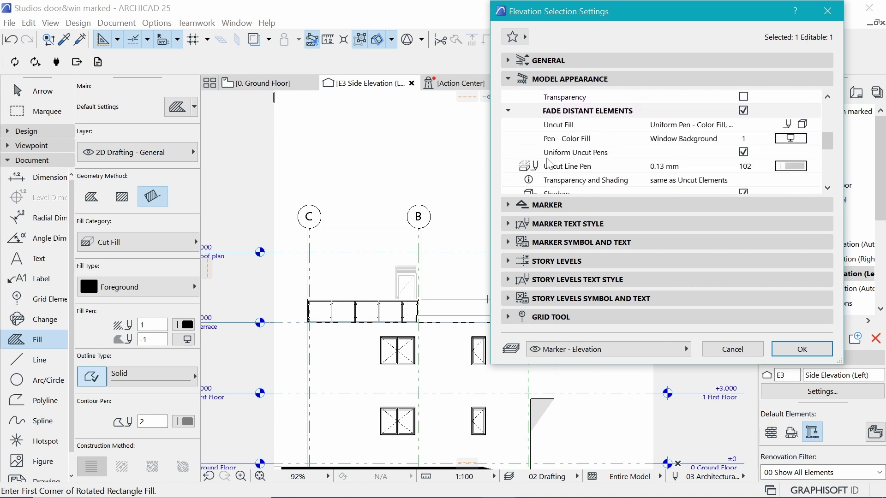
{"action": "scroll", "coordinate": [570, 163], "scroll_direction": "down", "scroll_amount": 3}
{"action": "scroll", "coordinate": [571, 163], "scroll_direction": "up", "scroll_amount": 5}
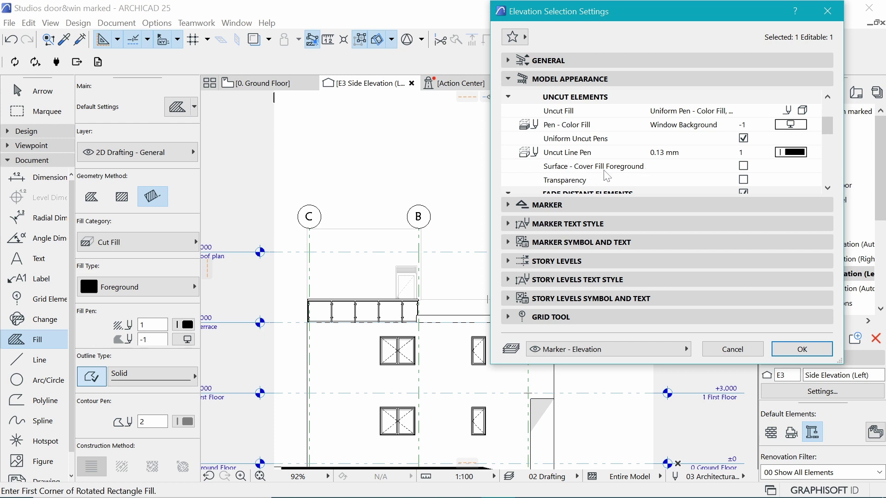
{"action": "left_click", "coordinate": [743, 166]}
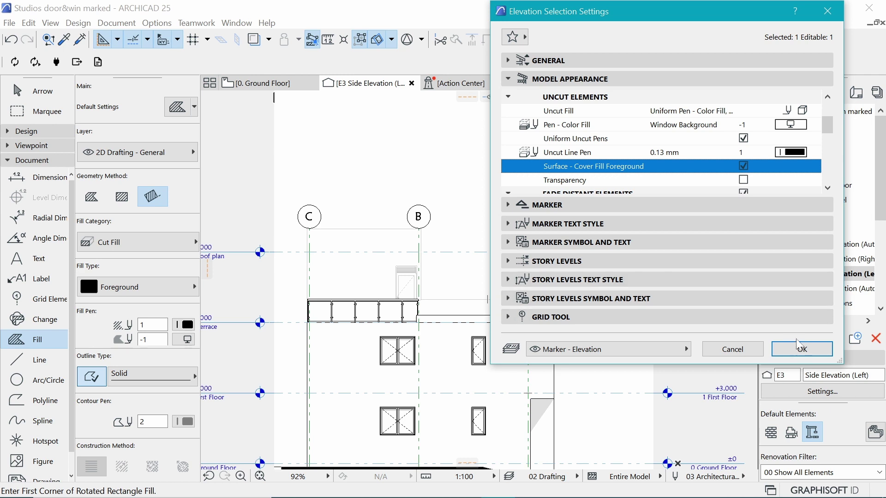
Turn on Surface - Cover Fill Foreground for Fade Distant Elements as well and apply the elevation settings
{"action": "scroll", "coordinate": [705, 171], "scroll_direction": "down", "scroll_amount": 2}
{"action": "scroll", "coordinate": [705, 171], "scroll_direction": "up", "scroll_amount": 1}
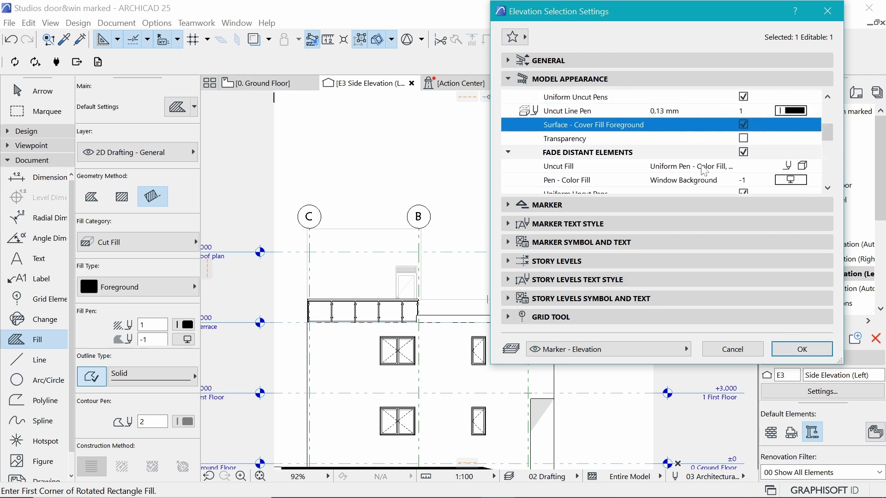
{"action": "scroll", "coordinate": [704, 171], "scroll_direction": "down", "scroll_amount": 1}
{"action": "scroll", "coordinate": [705, 171], "scroll_direction": "down", "scroll_amount": 3}
{"action": "scroll", "coordinate": [628, 161], "scroll_direction": "up", "scroll_amount": 1}
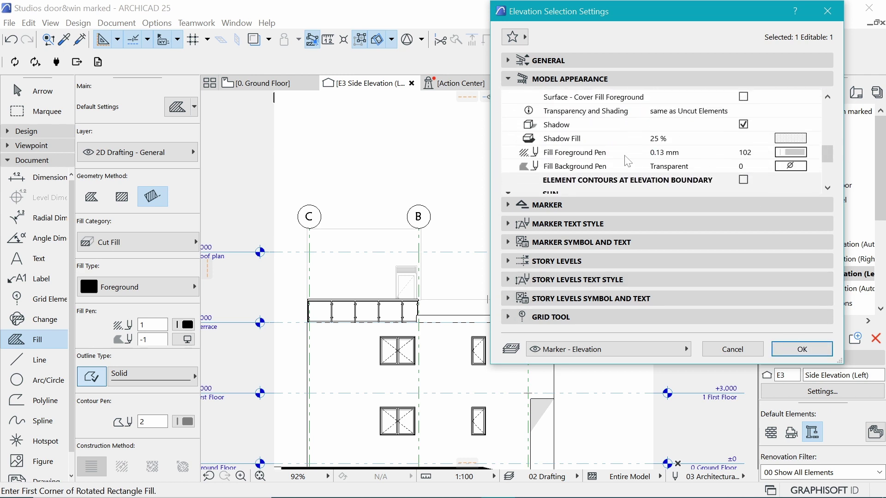
{"action": "scroll", "coordinate": [564, 159], "scroll_direction": "up", "scroll_amount": 3}
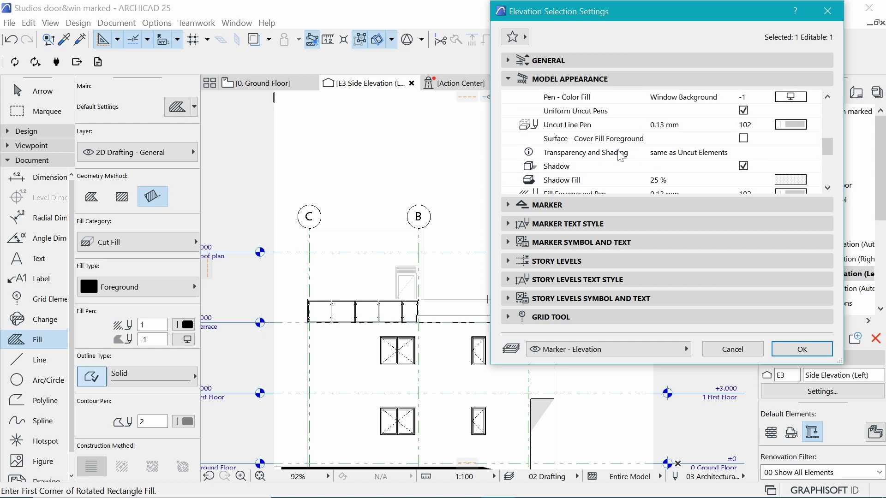
{"action": "scroll", "coordinate": [603, 175], "scroll_direction": "up", "scroll_amount": 3}
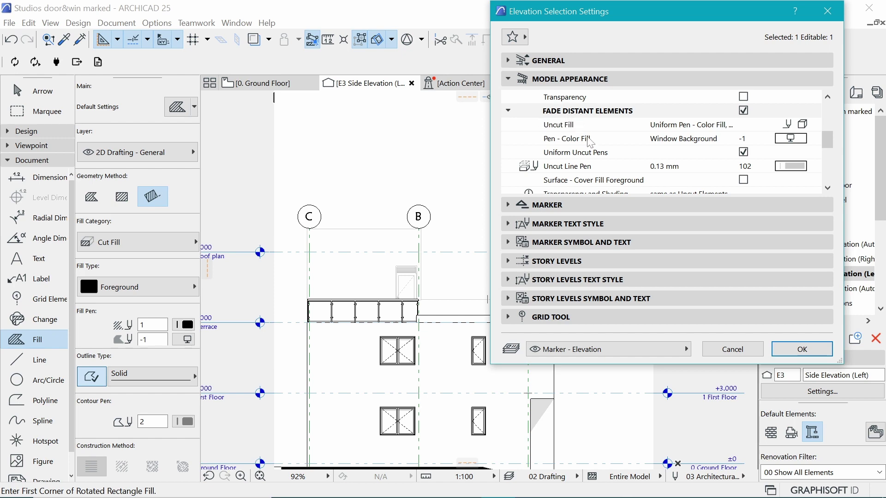
{"action": "left_click", "coordinate": [743, 180]}
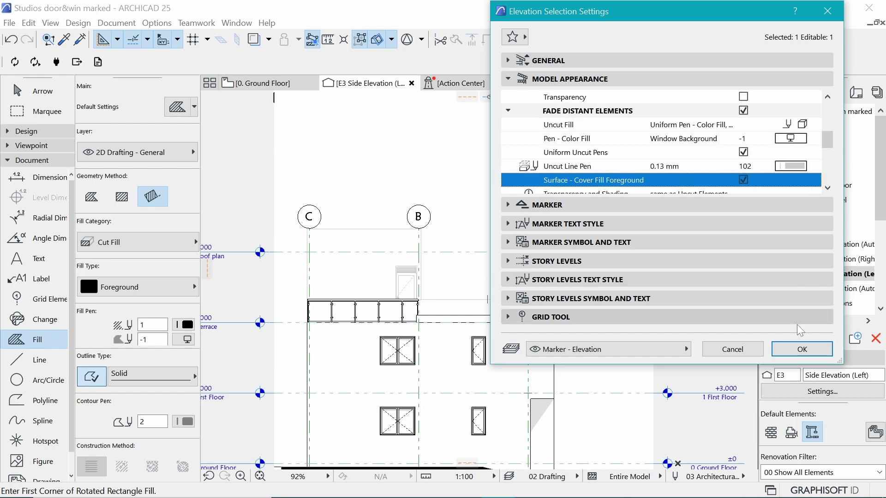
{"action": "left_click", "coordinate": [802, 350]}
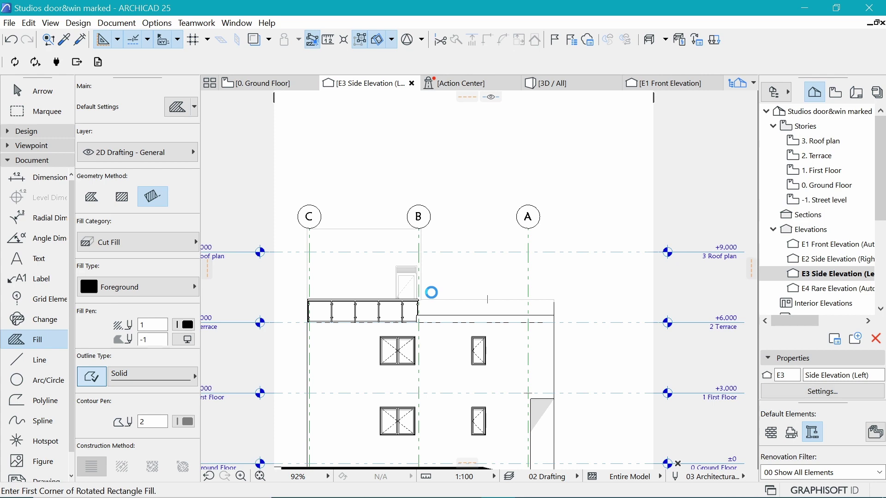
{"action": "key", "text": "ctrl+z"}
{"action": "scroll", "coordinate": [492, 309], "scroll_direction": "up", "scroll_amount": 5}
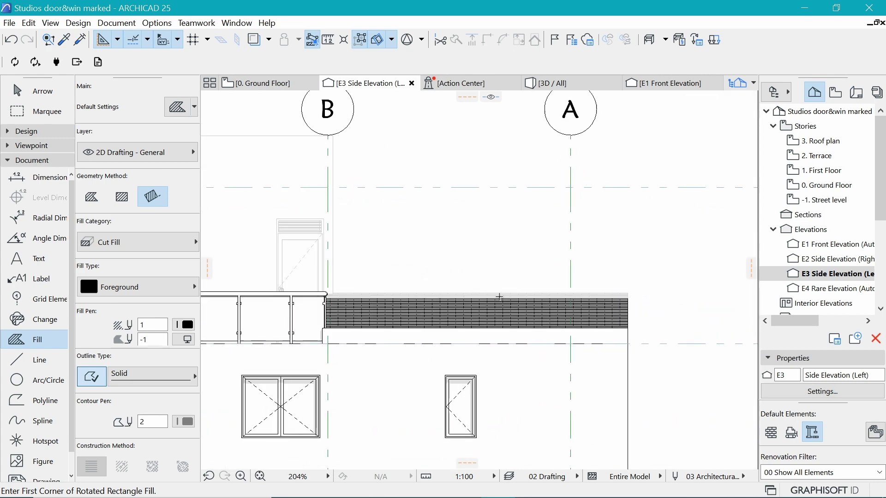
{"action": "scroll", "coordinate": [418, 294], "scroll_direction": "down", "scroll_amount": 3}
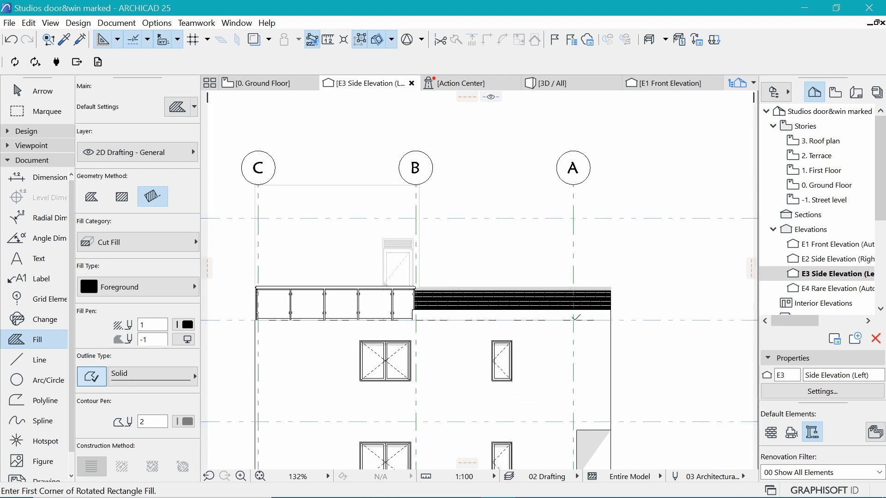
{"action": "scroll", "coordinate": [517, 337], "scroll_direction": "down", "scroll_amount": 2}
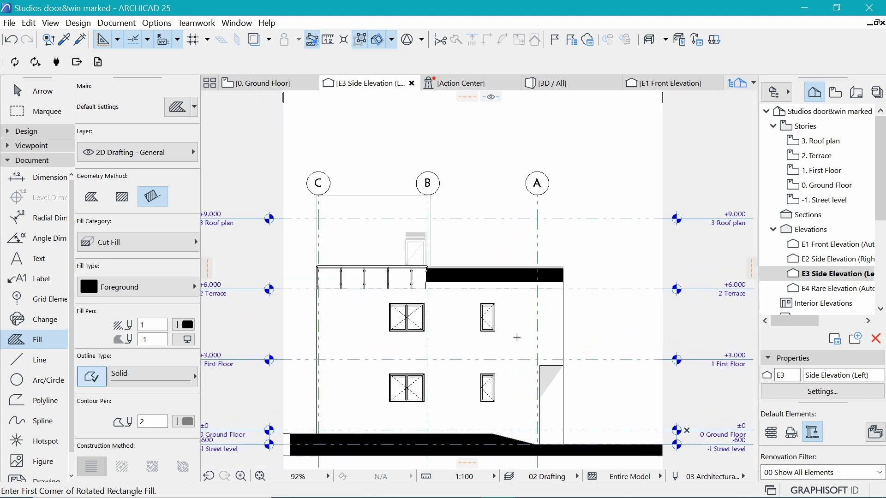
{"action": "scroll", "coordinate": [517, 337], "scroll_direction": "up", "scroll_amount": 1}
On the ground floor plan, move E3's distant-area line about 3355 mm closer to its marker, and return to the E3 elevation
{"action": "left_click", "coordinate": [284, 86]}
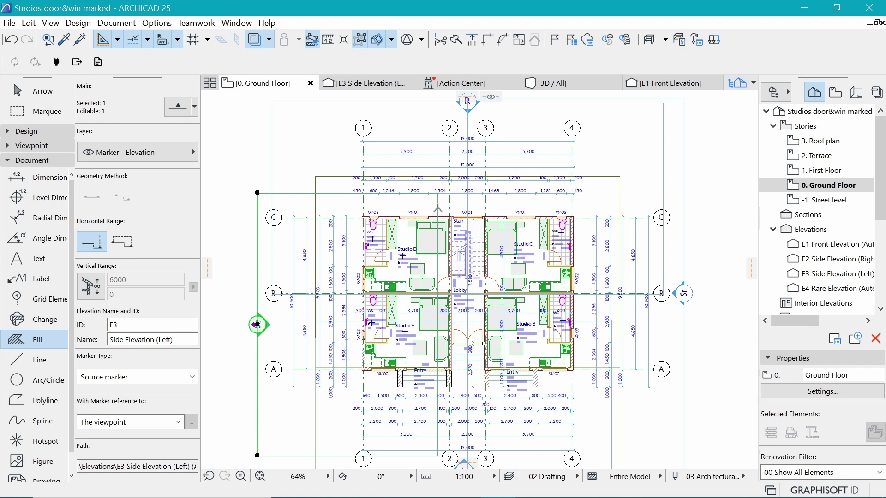
{"action": "left_click", "coordinate": [438, 208]}
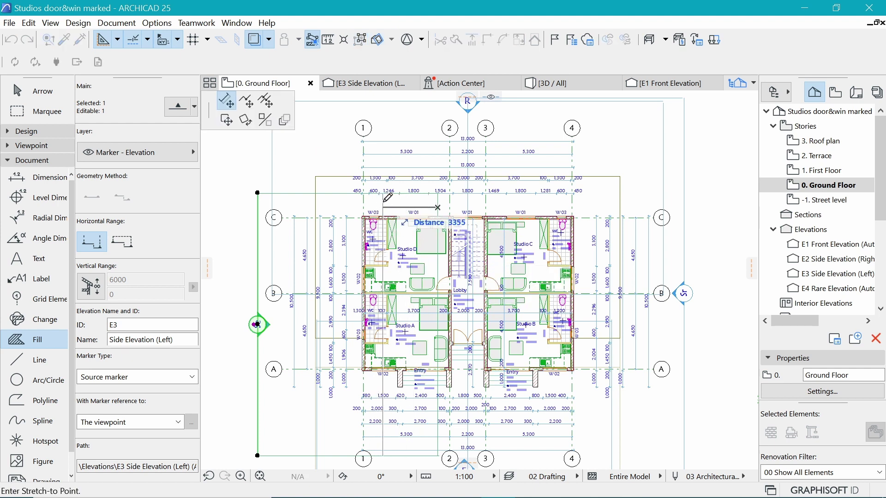
{"action": "left_click", "coordinate": [385, 200]}
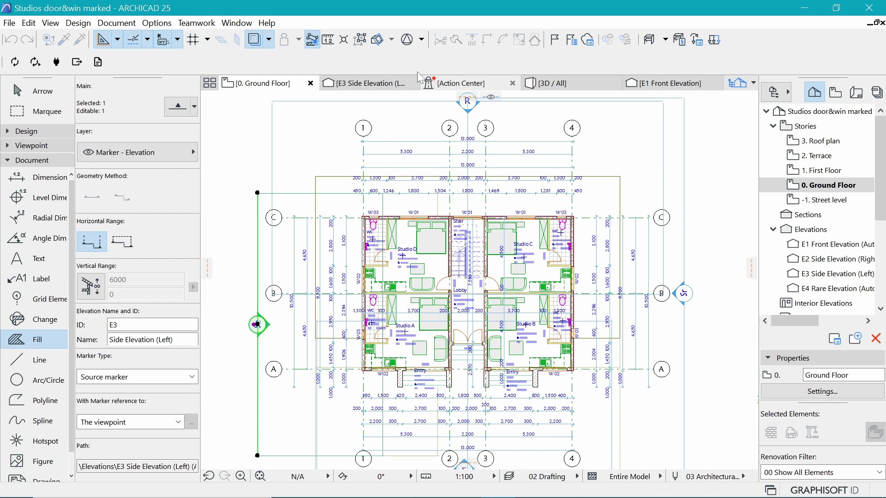
{"action": "left_click", "coordinate": [359, 88]}
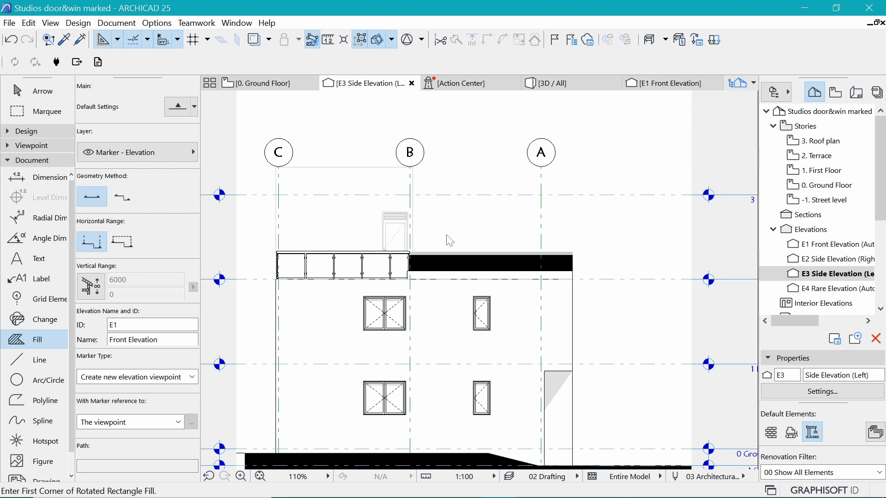
Examine the surface hatching and faded distant elements around the roof and terrace in the left side elevation
{"action": "scroll", "coordinate": [526, 250], "scroll_direction": "up", "scroll_amount": 5}
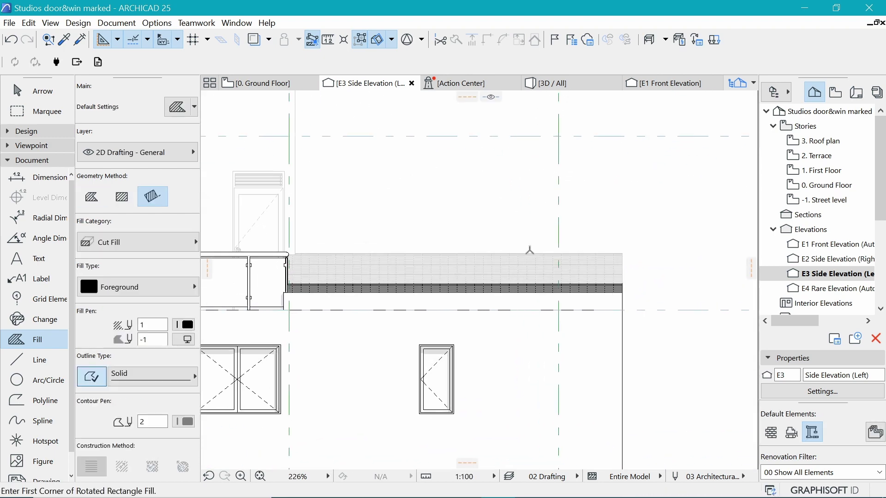
{"action": "scroll", "coordinate": [625, 199], "scroll_direction": "down", "scroll_amount": 6}
{"action": "scroll", "coordinate": [632, 283], "scroll_direction": "up", "scroll_amount": 1}
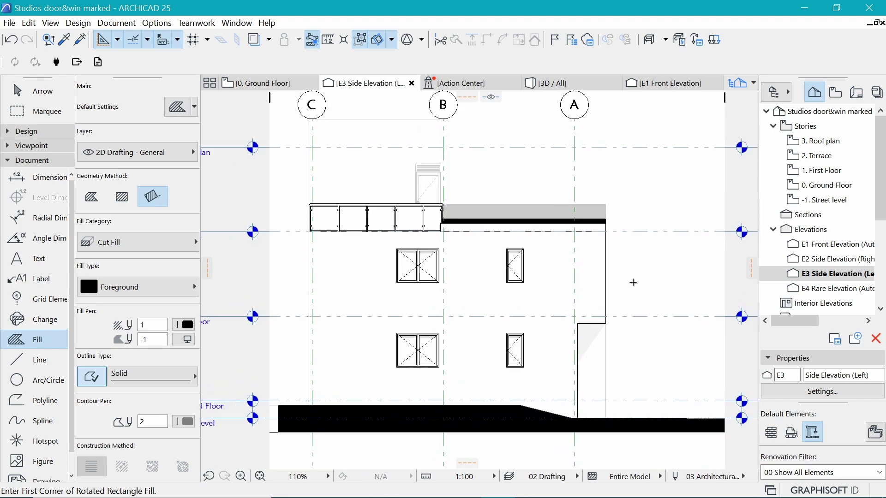
{"action": "scroll", "coordinate": [477, 283], "scroll_direction": "down", "scroll_amount": 2}
{"action": "scroll", "coordinate": [520, 206], "scroll_direction": "up", "scroll_amount": 3}
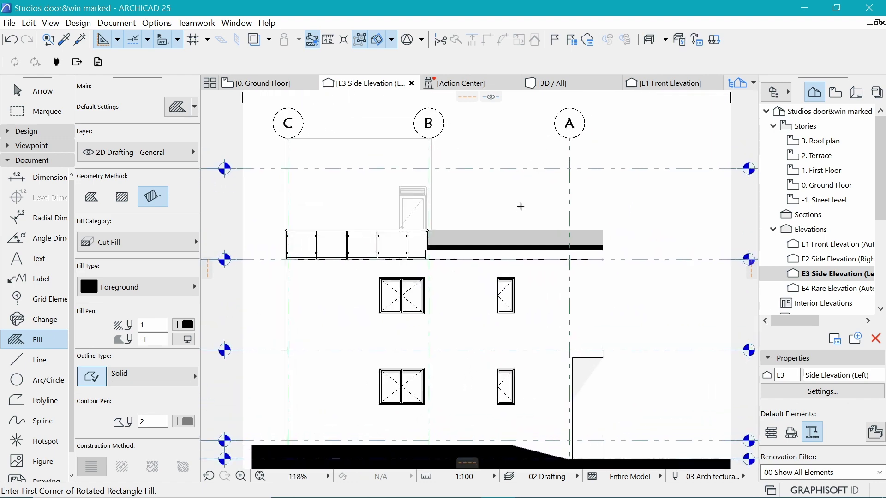
{"action": "scroll", "coordinate": [489, 211], "scroll_direction": "up", "scroll_amount": 3}
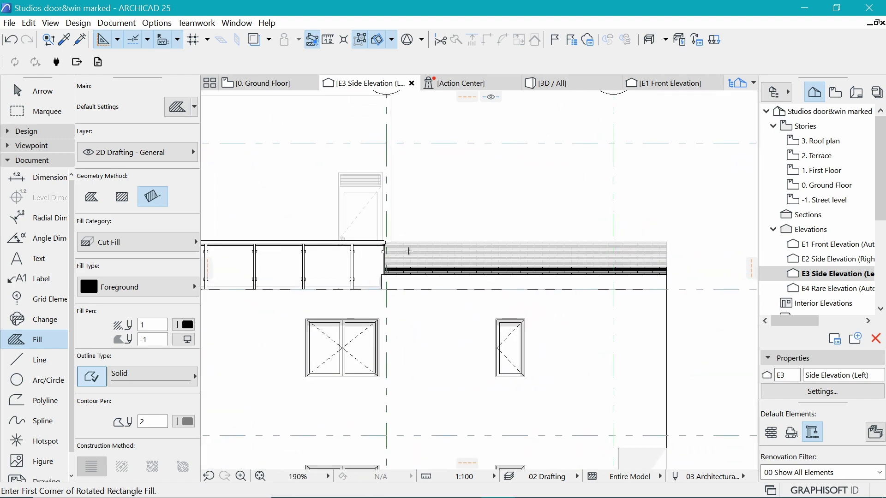
{"action": "scroll", "coordinate": [424, 254], "scroll_direction": "down", "scroll_amount": 3}
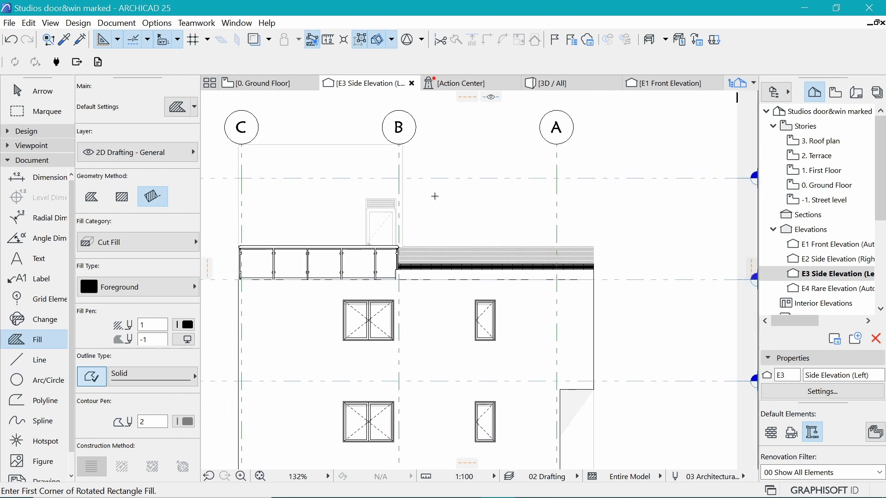
{"action": "scroll", "coordinate": [430, 189], "scroll_direction": "up", "scroll_amount": 2}
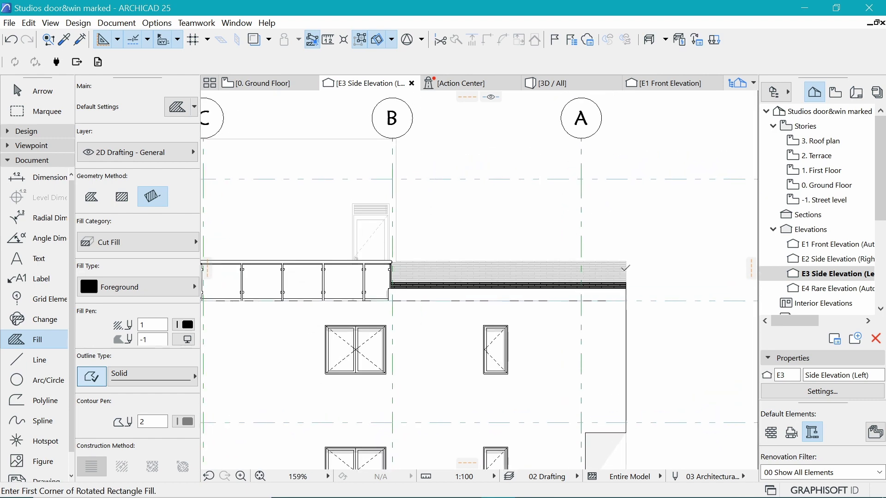
On the ground floor plan, insert a new node in E3's distant-area line in Studio D and shift it deeper into the room
{"action": "scroll", "coordinate": [428, 271], "scroll_direction": "up", "scroll_amount": 6}
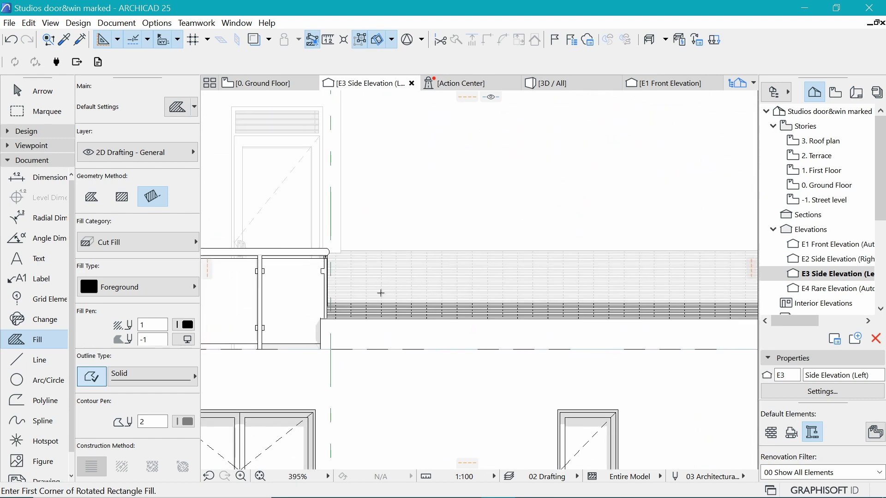
{"action": "scroll", "coordinate": [428, 275], "scroll_direction": "up", "scroll_amount": 1}
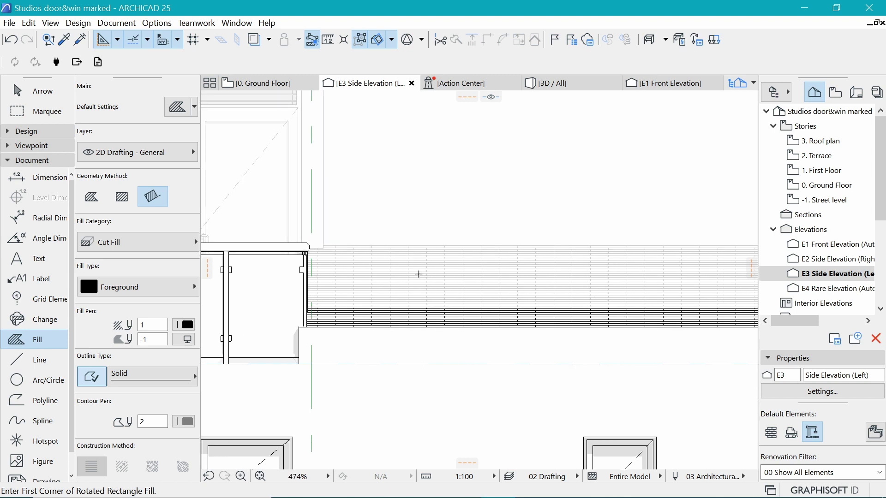
{"action": "left_click", "coordinate": [261, 83]}
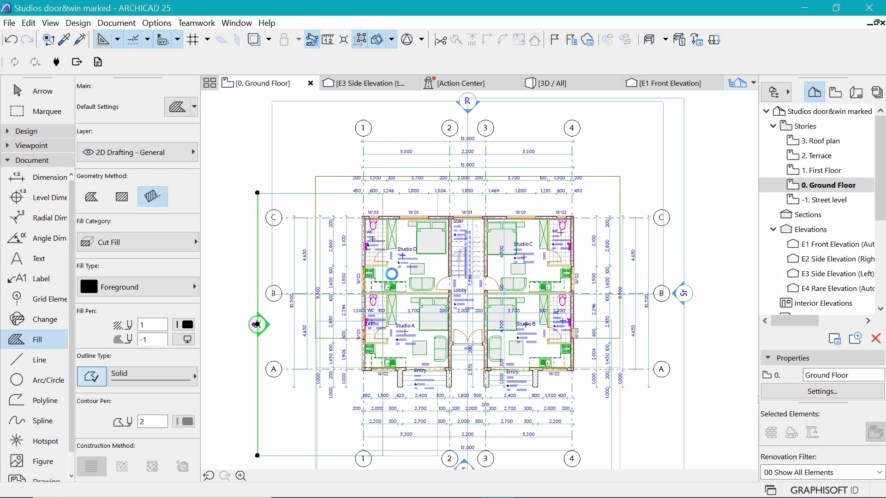
{"action": "scroll", "coordinate": [390, 274], "scroll_direction": "up", "scroll_amount": 3}
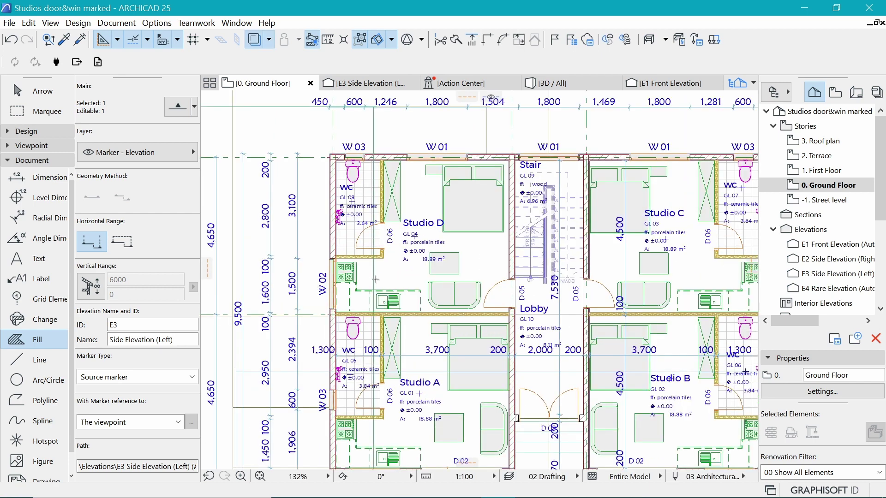
{"action": "left_click", "coordinate": [373, 279]}
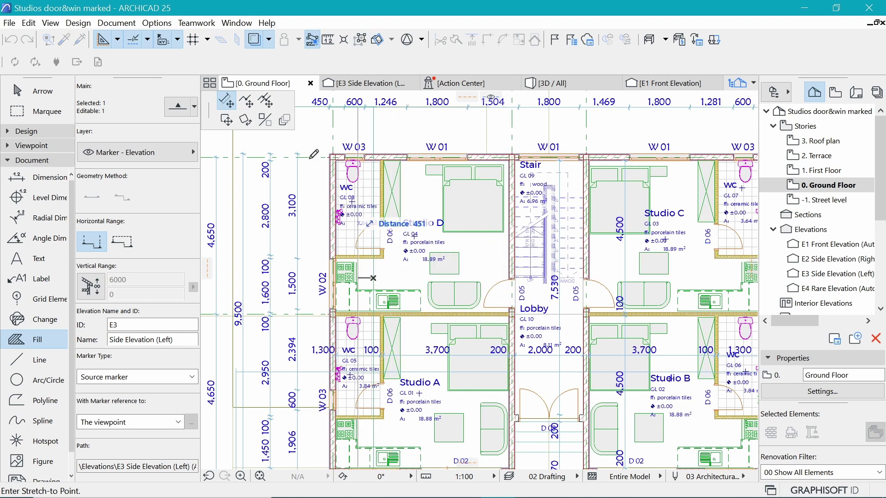
{"action": "left_click", "coordinate": [241, 103]}
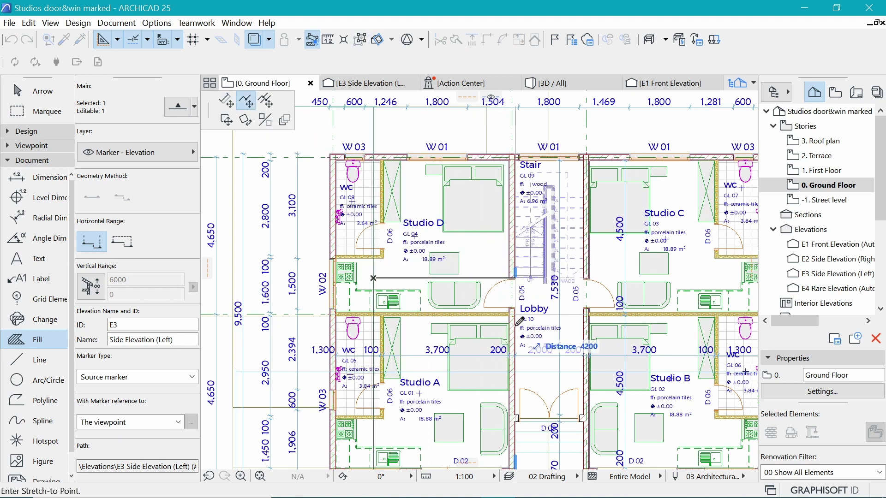
{"action": "left_click", "coordinate": [403, 264]}
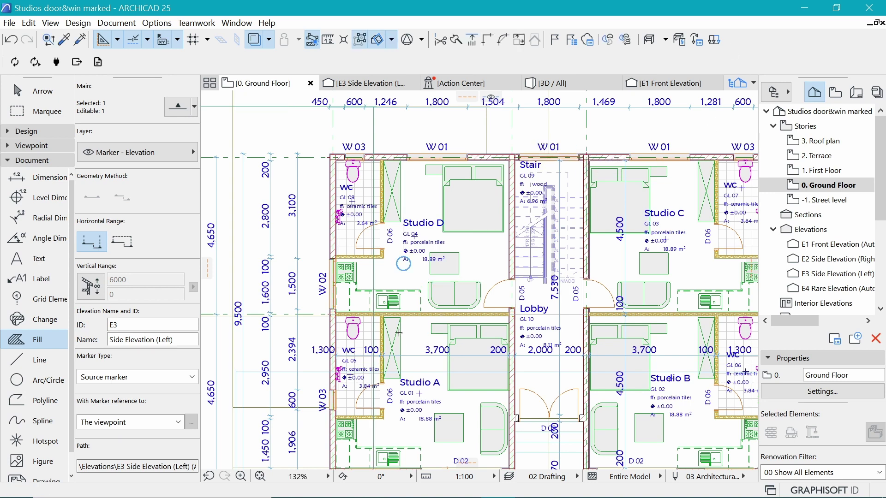
Insert another node in E3's distant-area line in Studio A and stretch its lower part toward the lobby
{"action": "left_click", "coordinate": [374, 330]}
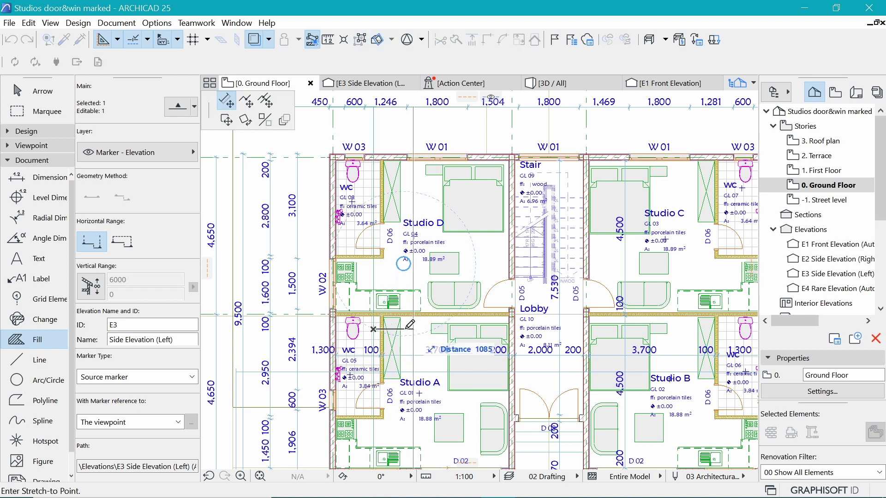
{"action": "left_click", "coordinate": [248, 102]}
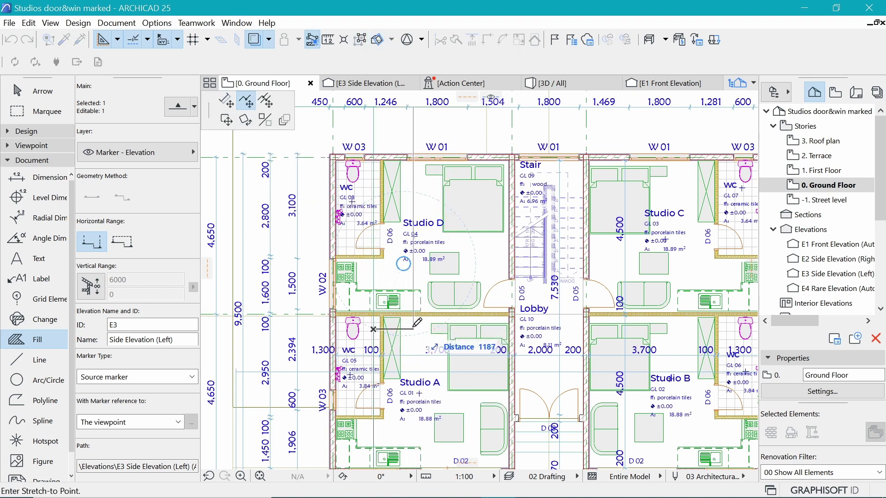
{"action": "left_click", "coordinate": [374, 330]}
{"action": "left_click", "coordinate": [373, 339]}
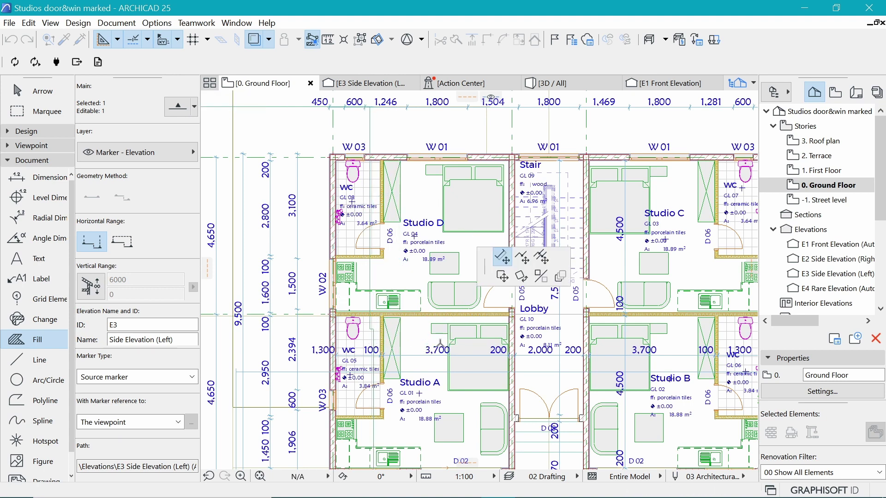
{"action": "left_click", "coordinate": [536, 338]}
Shift the horizontal segment of E3's stepped distant-area line about 392 mm up to the wall between Studios D and A
{"action": "scroll", "coordinate": [550, 286], "scroll_direction": "down", "scroll_amount": 3}
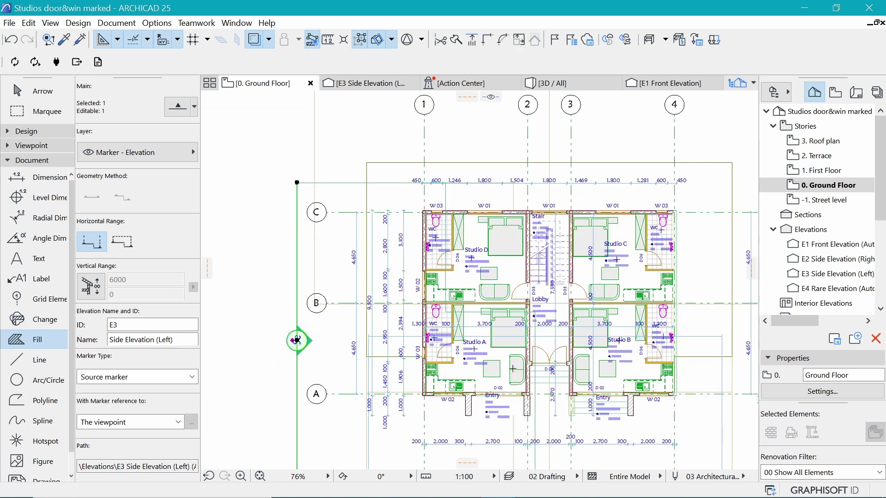
{"action": "scroll", "coordinate": [502, 300], "scroll_direction": "up", "scroll_amount": 4}
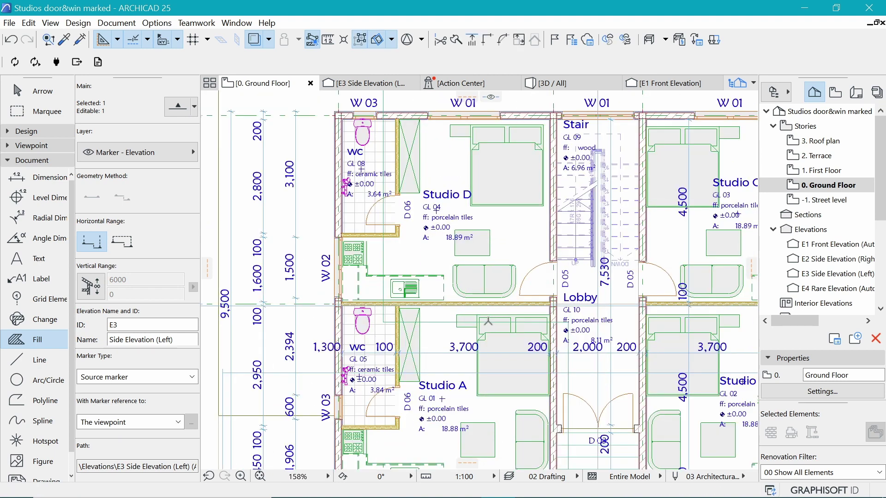
{"action": "left_click", "coordinate": [489, 322]}
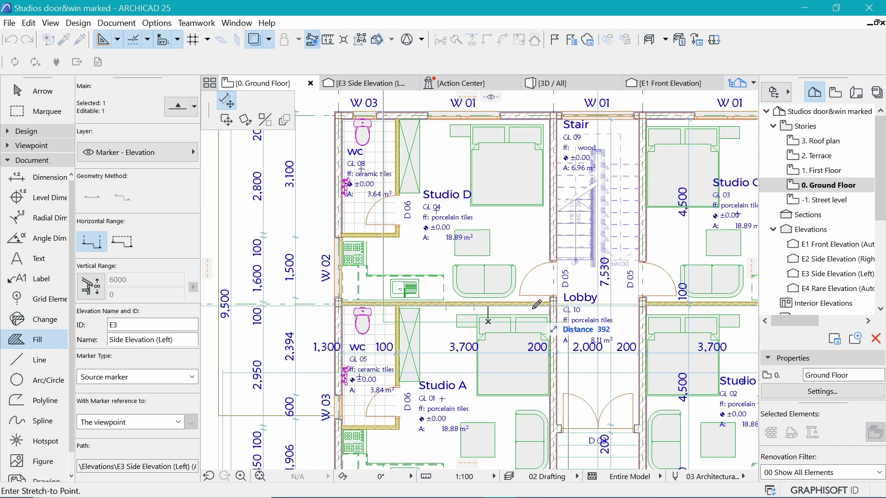
{"action": "left_click", "coordinate": [537, 305]}
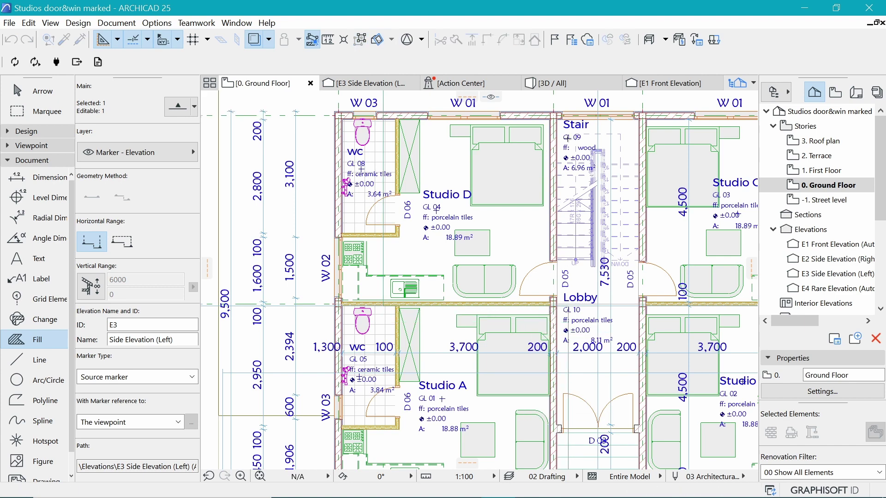
{"action": "scroll", "coordinate": [456, 112], "scroll_direction": "down", "scroll_amount": 5}
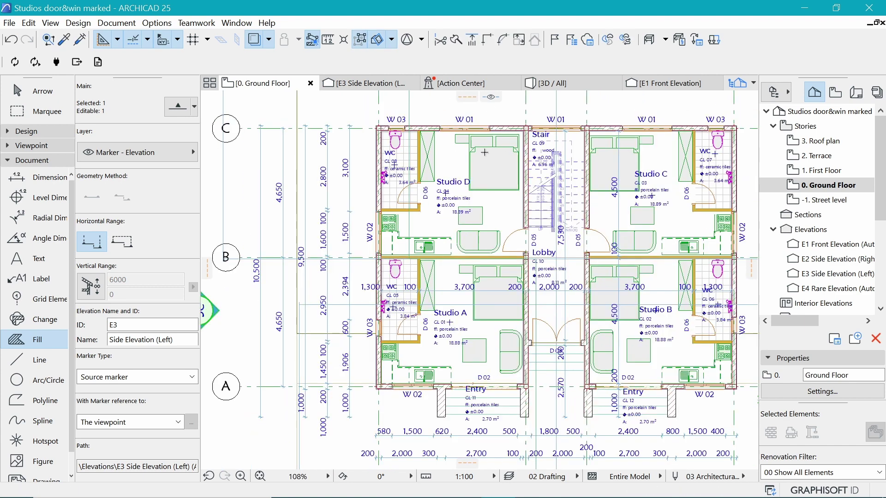
In the E3 elevation, examine how the stepped distant-area line affects the roof hatching, terrace door and outer wall edges
{"action": "left_click", "coordinate": [358, 84]}
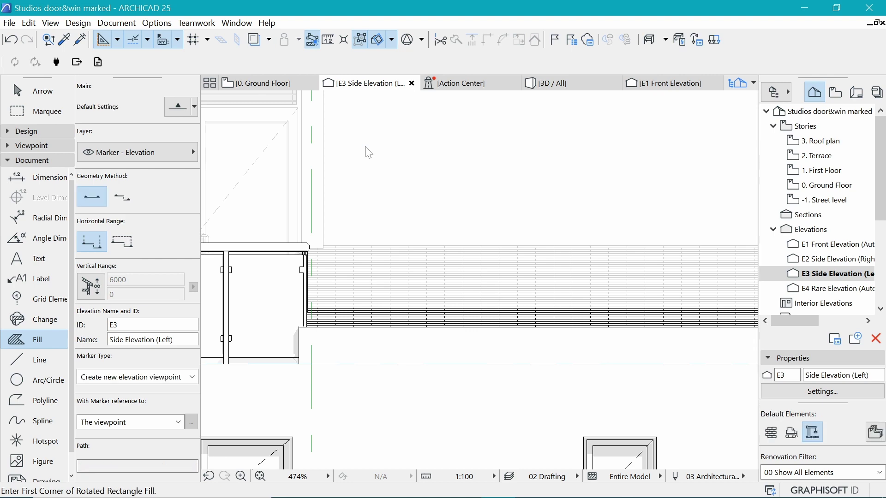
{"action": "scroll", "coordinate": [365, 150], "scroll_direction": "down", "scroll_amount": 5}
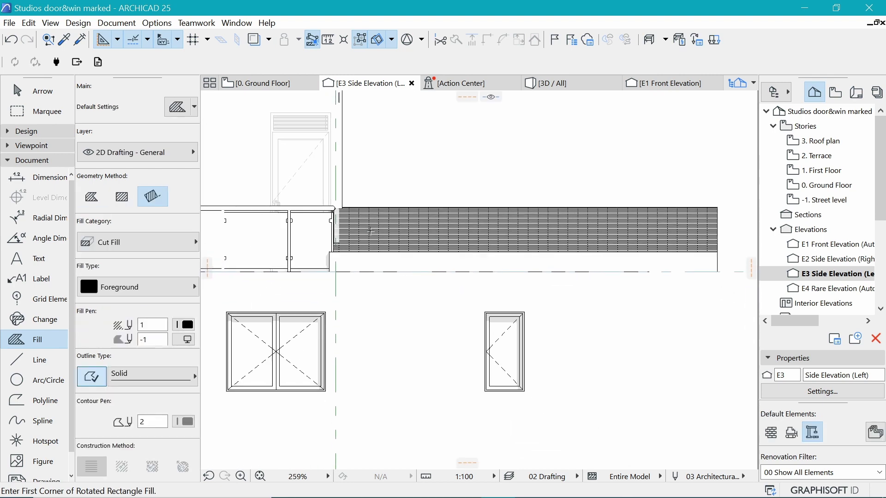
{"action": "scroll", "coordinate": [491, 224], "scroll_direction": "down", "scroll_amount": 3}
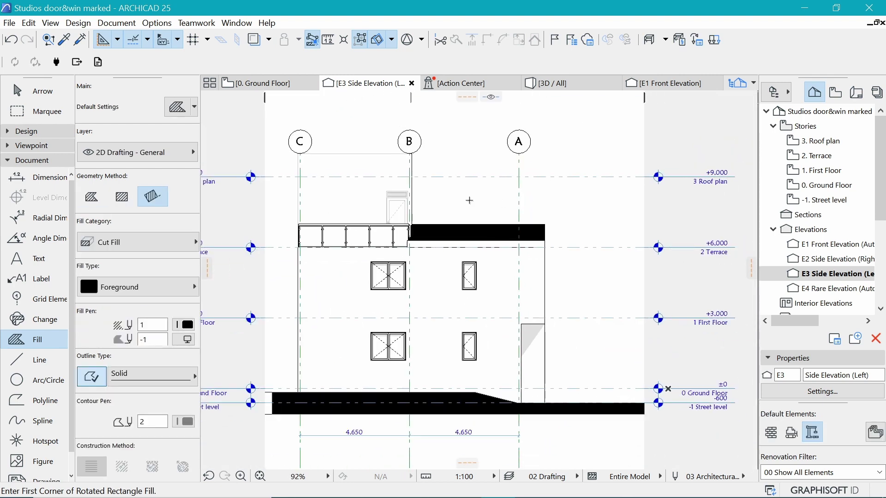
{"action": "scroll", "coordinate": [470, 201], "scroll_direction": "up", "scroll_amount": 3}
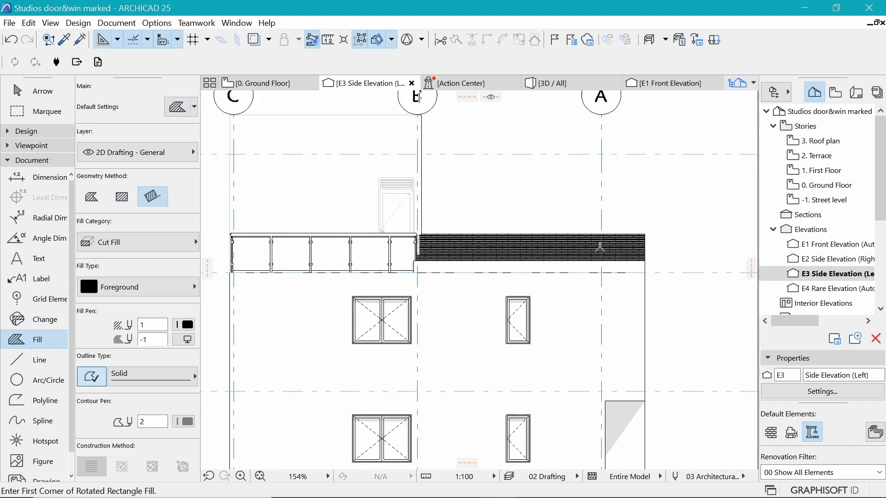
{"action": "scroll", "coordinate": [600, 247], "scroll_direction": "down", "scroll_amount": 2}
{"action": "scroll", "coordinate": [347, 162], "scroll_direction": "up", "scroll_amount": 1}
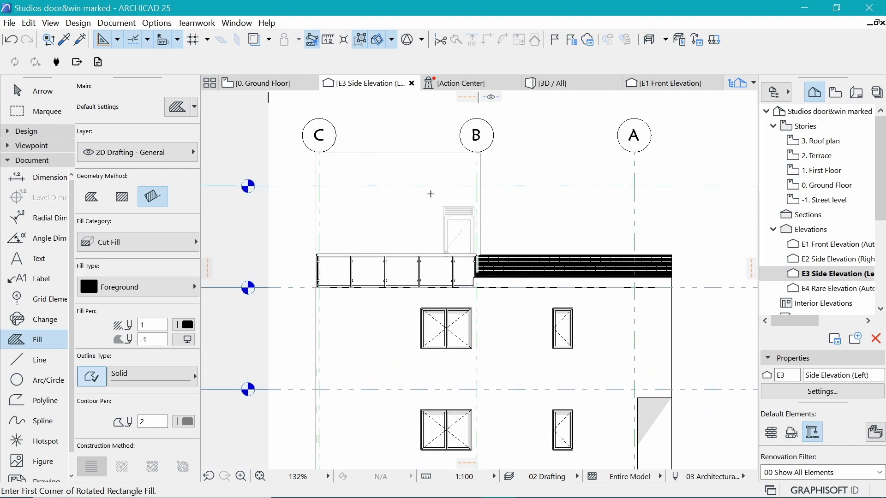
{"action": "scroll", "coordinate": [431, 194], "scroll_direction": "down", "scroll_amount": 3}
{"action": "scroll", "coordinate": [593, 320], "scroll_direction": "up", "scroll_amount": 5}
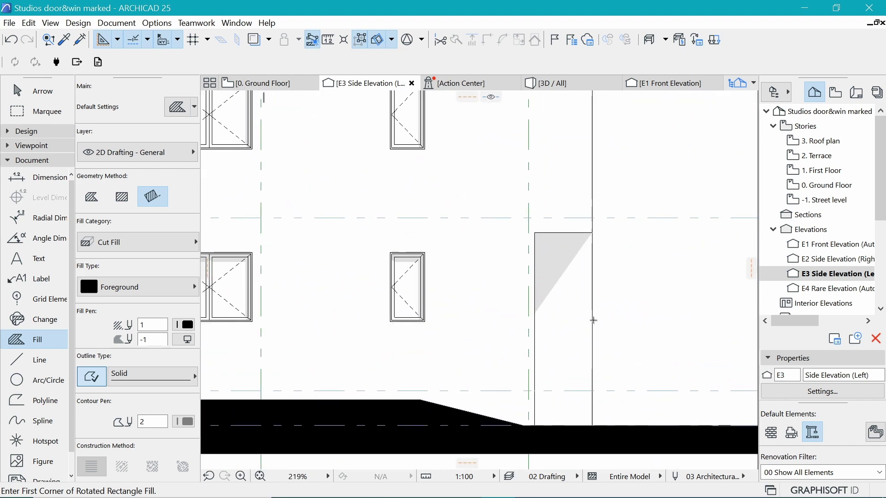
{"action": "scroll", "coordinate": [593, 320], "scroll_direction": "down", "scroll_amount": 5}
{"action": "scroll", "coordinate": [579, 281], "scroll_direction": "up", "scroll_amount": 1}
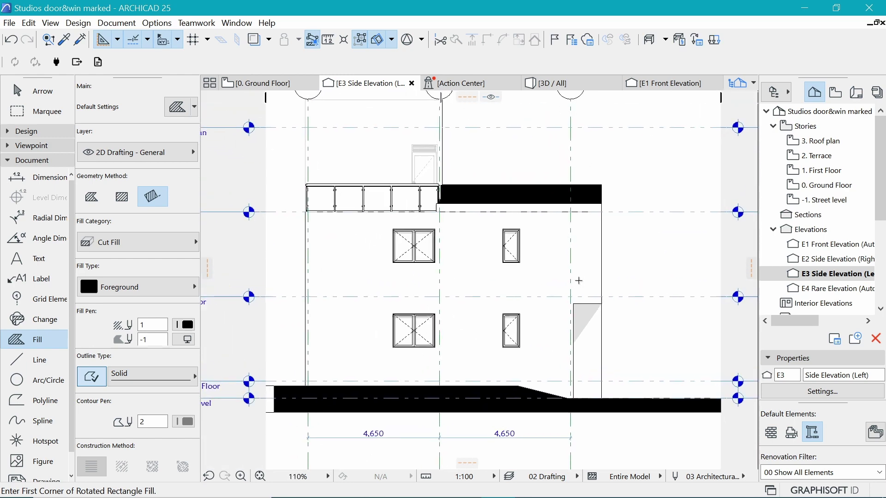
{"action": "scroll", "coordinate": [579, 280], "scroll_direction": "down", "scroll_amount": 3}
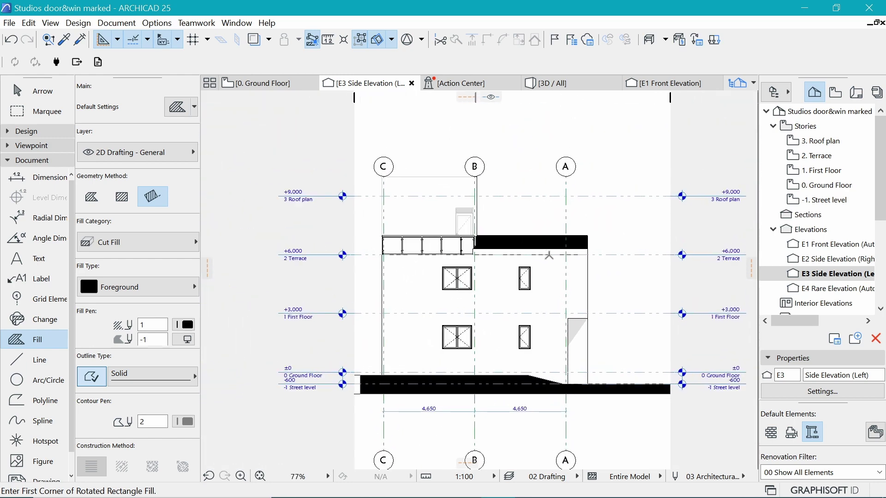
{"action": "scroll", "coordinate": [489, 213], "scroll_direction": "down", "scroll_amount": 2}
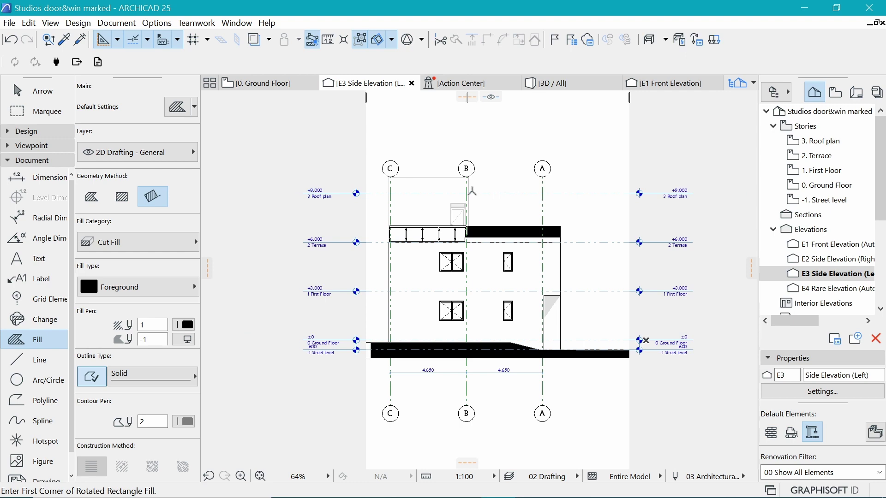
From the E2 marker on the ground floor plan, open the right side elevation in a new tab
{"action": "left_click", "coordinate": [251, 85]}
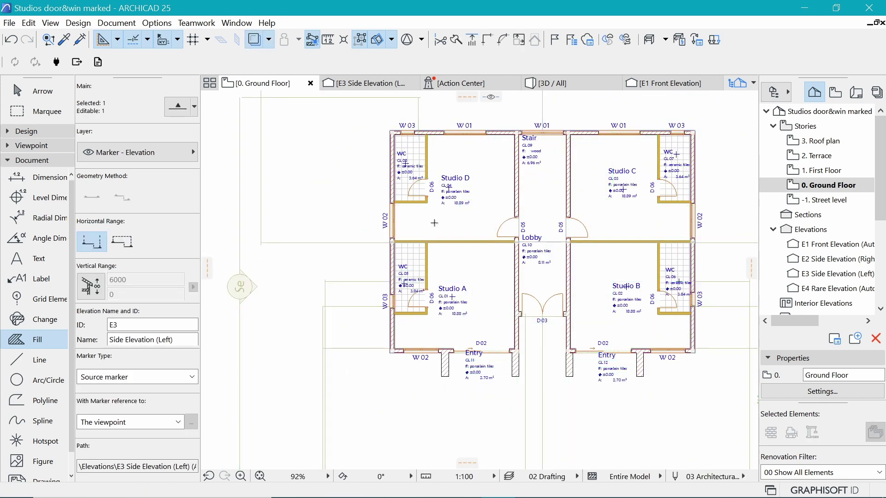
{"action": "key", "text": "Escape"}
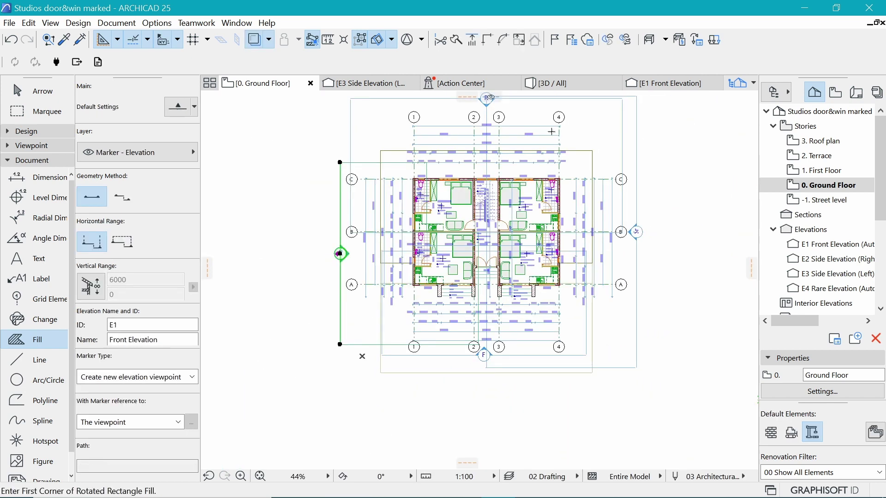
{"action": "scroll", "coordinate": [621, 231], "scroll_direction": "up", "scroll_amount": 1}
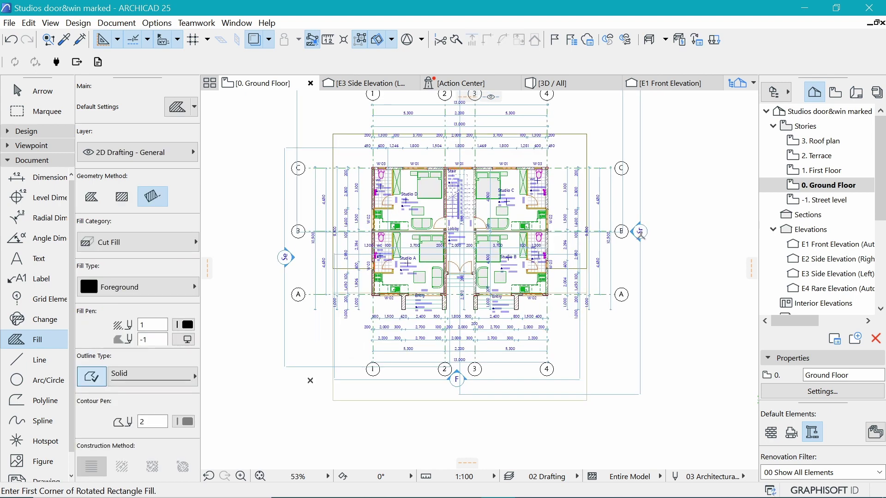
{"action": "left_click", "coordinate": [641, 232], "text": "shift"}
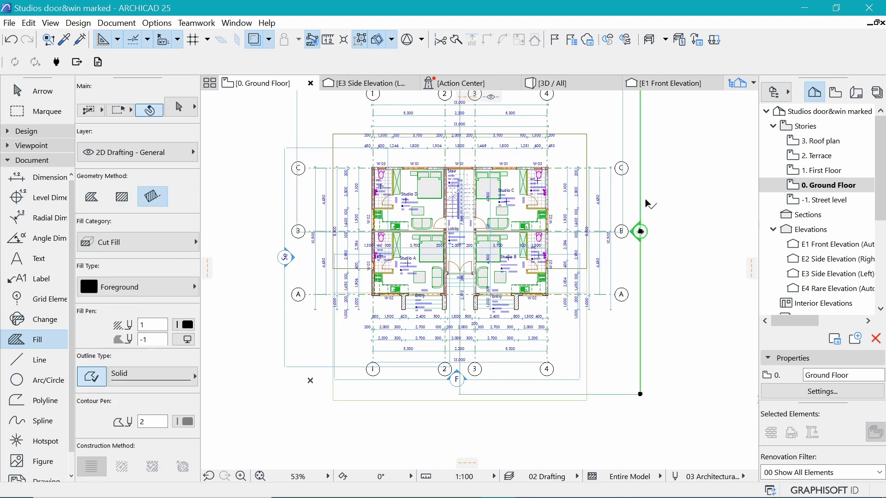
{"action": "right_click", "coordinate": [660, 167]}
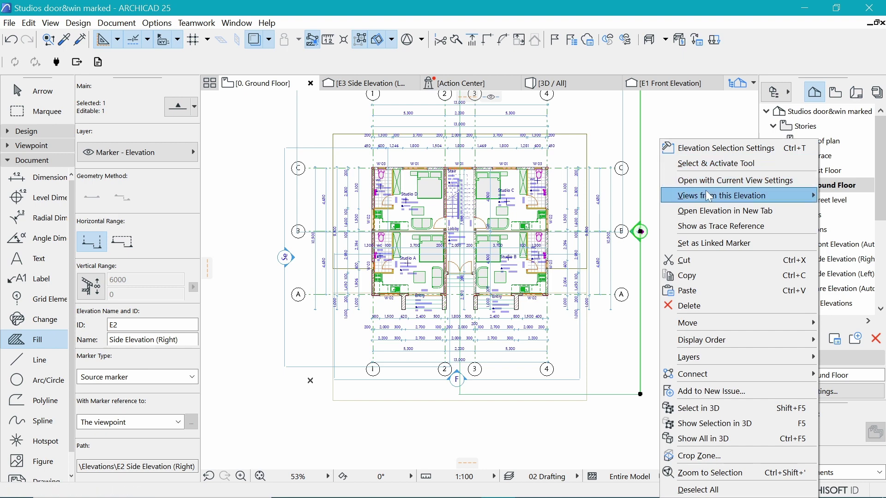
{"action": "left_click", "coordinate": [714, 211]}
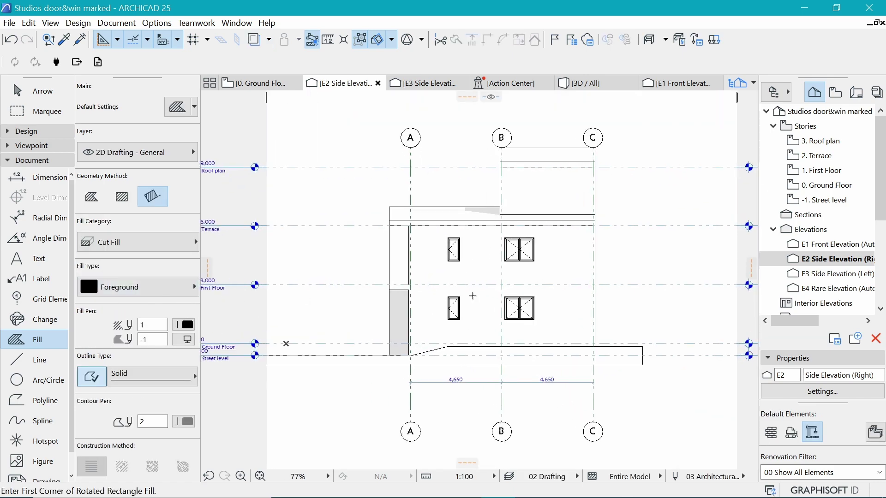
Draw a rotated rectangular cut fill along the base of the ground in the E2 elevation, across its full width
{"action": "left_click", "coordinate": [642, 366]}
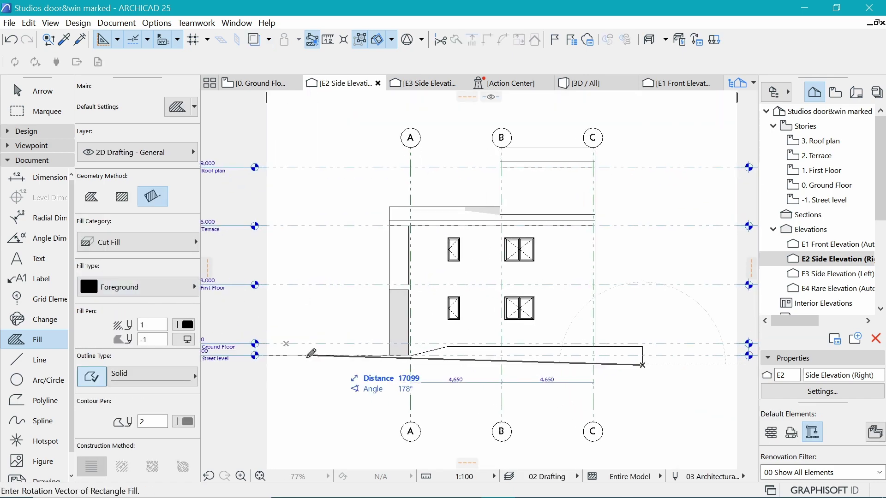
{"action": "left_click", "coordinate": [269, 365]}
{"action": "left_click", "coordinate": [340, 355]}
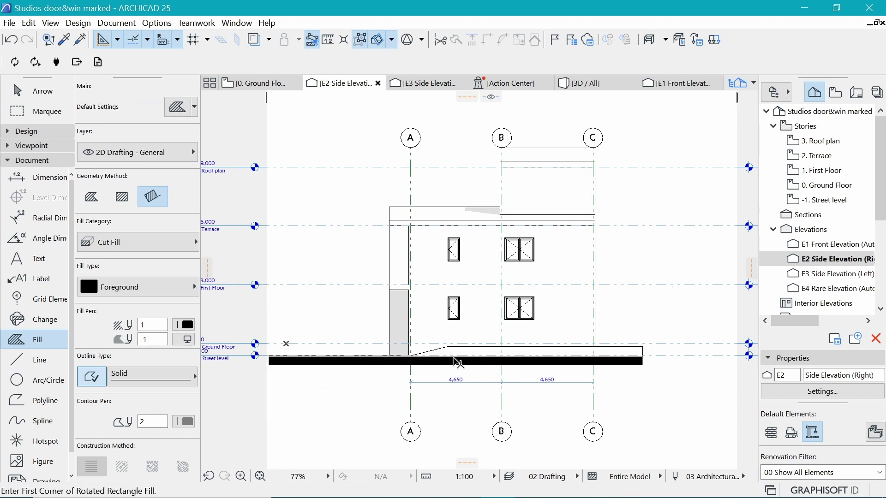
Add the raised ground area to the E2 fill, from the ground's outer end to the top of the slope
{"action": "left_click", "coordinate": [447, 354]}
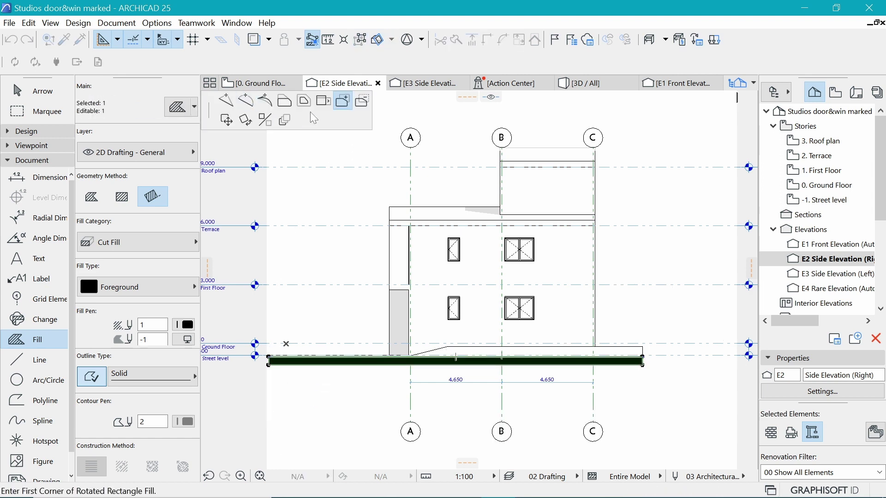
{"action": "left_click", "coordinate": [642, 357]}
{"action": "left_click", "coordinate": [643, 347]}
{"action": "left_click", "coordinate": [449, 347]}
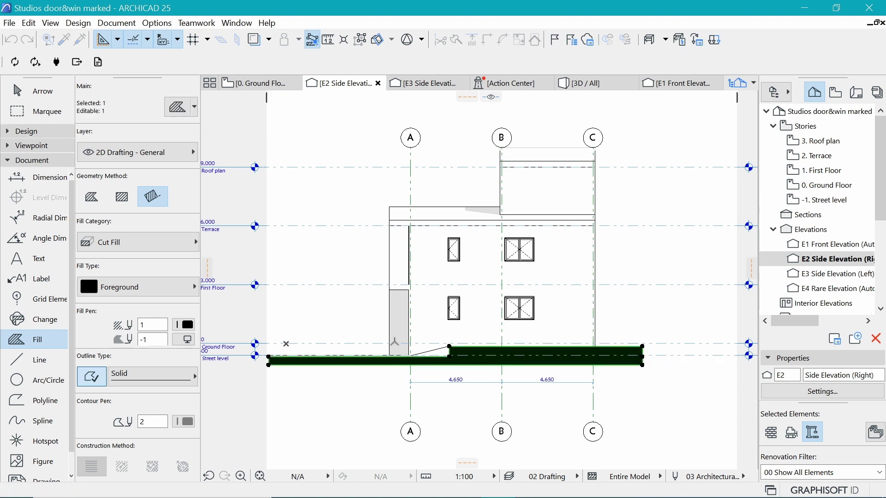
{"action": "scroll", "coordinate": [395, 342], "scroll_direction": "up", "scroll_amount": 5}
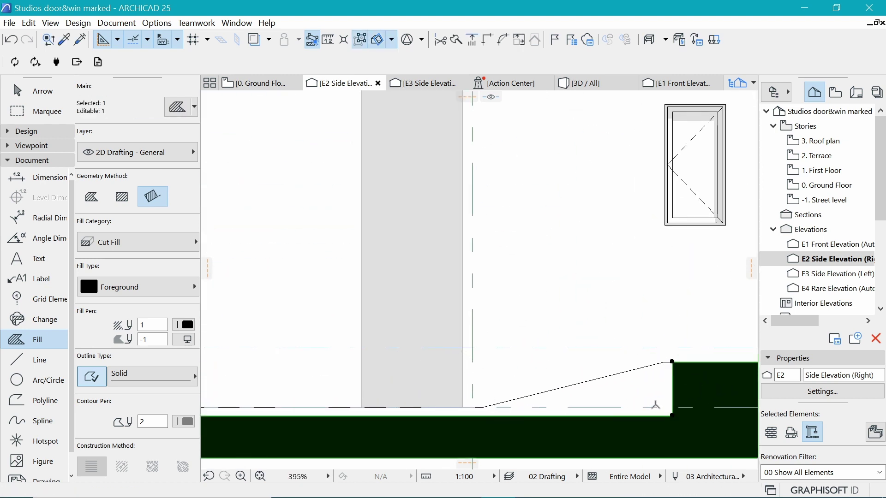
Offset the lower top edge of the E2 ground fill up to the ground line at the foot of the slope
{"action": "left_click", "coordinate": [618, 416]}
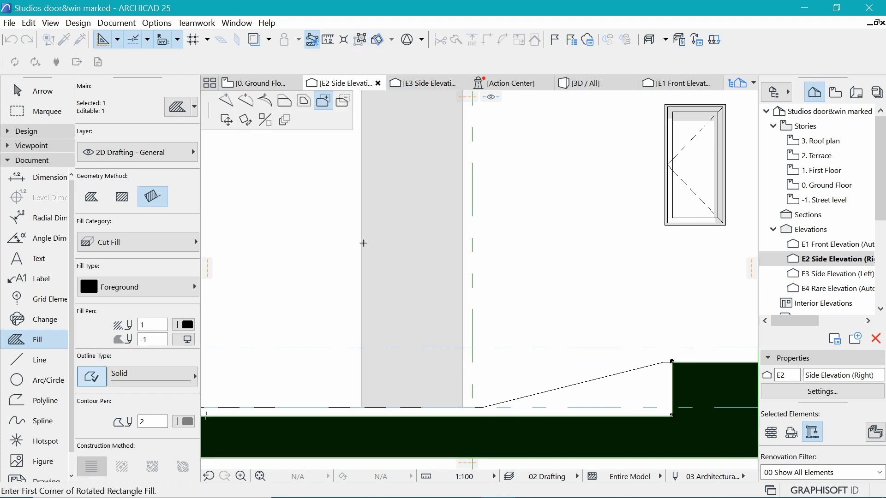
{"action": "left_click", "coordinate": [284, 103]}
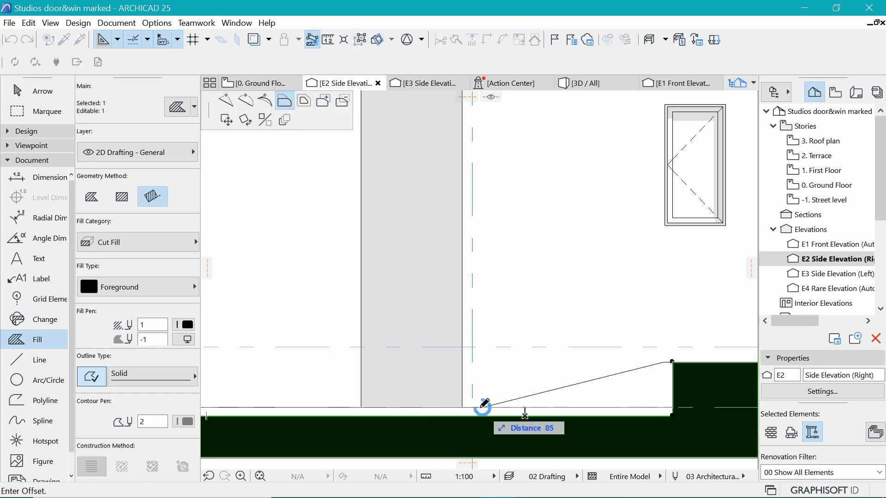
{"action": "left_click", "coordinate": [483, 408]}
Move the fill's two corner nodes to the foot and the top of the slope so its edge follows the sloped ground
{"action": "left_click", "coordinate": [672, 408]}
{"action": "left_click", "coordinate": [579, 336]}
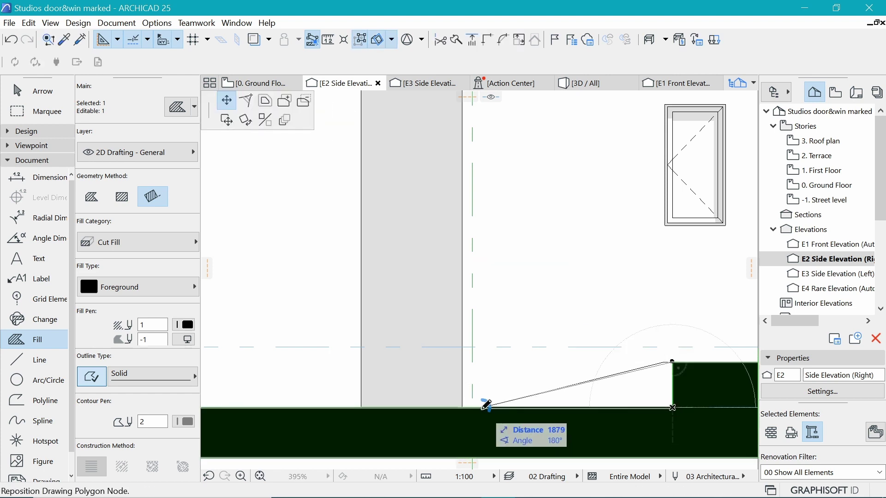
{"action": "left_click", "coordinate": [483, 408]}
{"action": "left_click", "coordinate": [672, 363]}
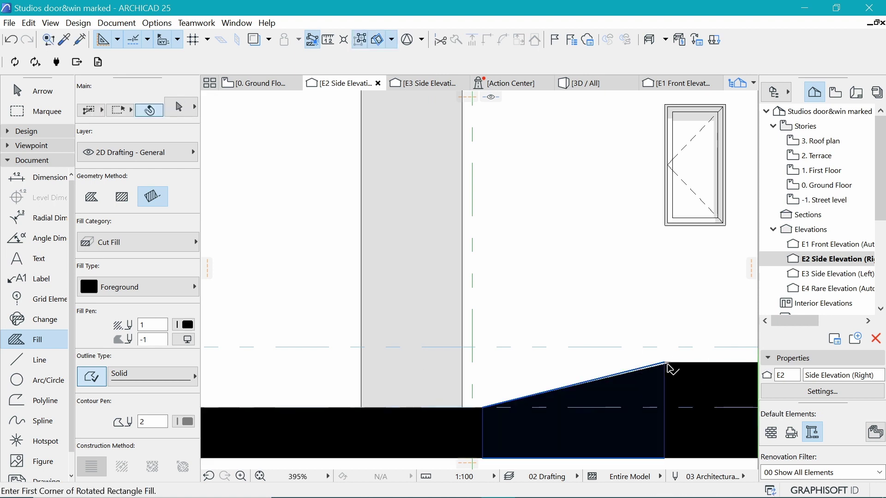
{"action": "key", "text": "Escape"}
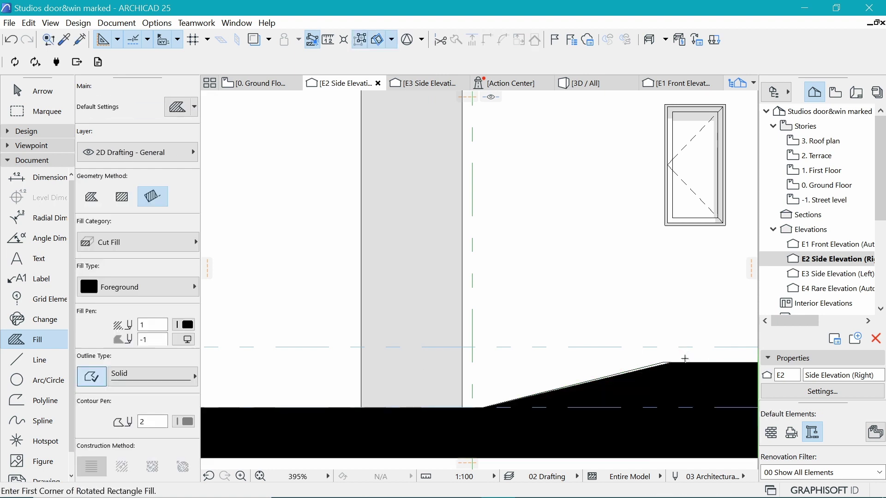
{"action": "left_click", "coordinate": [669, 363], "text": "shift"}
{"action": "left_click", "coordinate": [672, 362]}
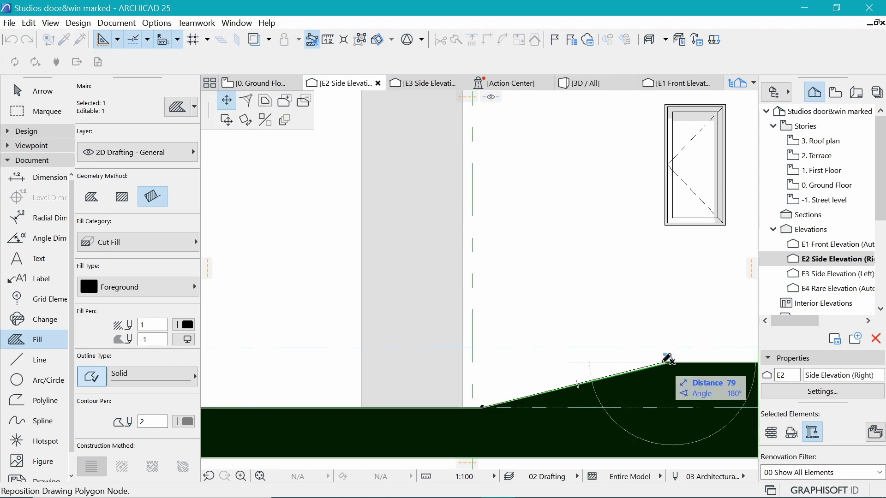
{"action": "left_click", "coordinate": [665, 362]}
{"action": "key", "text": "Escape"}
Bring the side boundaries of the E2 elevation in to the ends of the ground fill
{"action": "scroll", "coordinate": [484, 341], "scroll_direction": "down", "scroll_amount": 9}
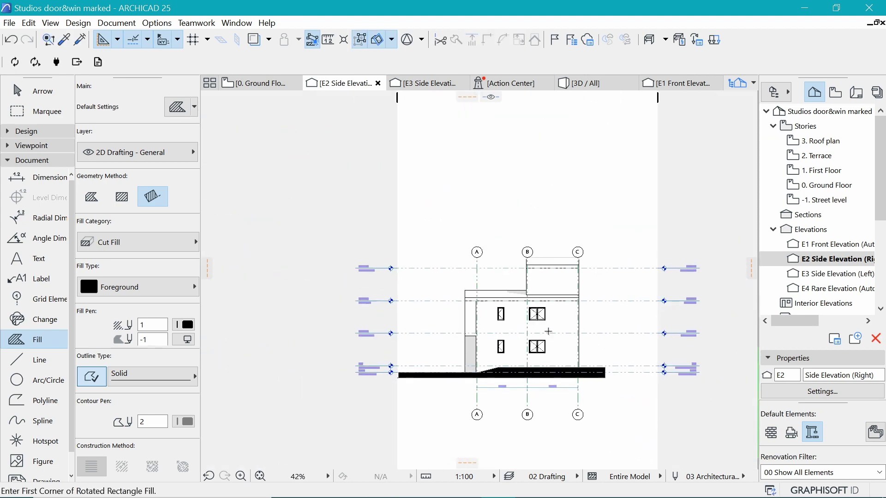
{"action": "left_click_drag", "start_coordinate": [661, 317], "coordinate": [608, 366]}
{"action": "left_click", "coordinate": [607, 366]}
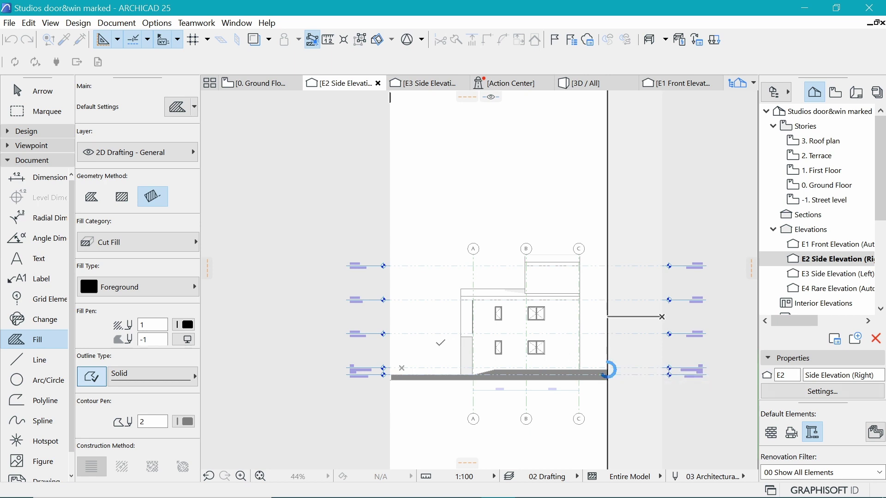
{"action": "left_click", "coordinate": [390, 347]}
{"action": "left_click", "coordinate": [393, 374]}
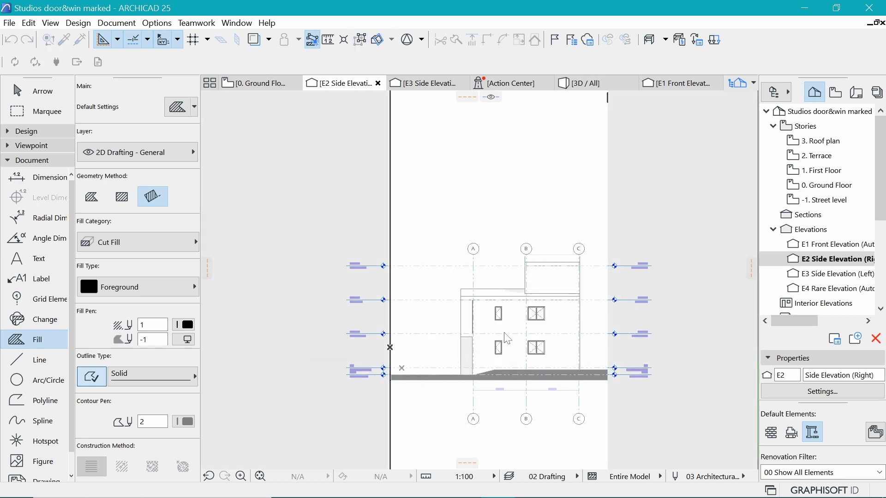
In the E2 elevation settings, turn on Surface - Cover Fill Foreground for uncut elements
{"action": "scroll", "coordinate": [511, 323], "scroll_direction": "up", "scroll_amount": 4}
{"action": "scroll", "coordinate": [475, 281], "scroll_direction": "down", "scroll_amount": 2}
{"action": "scroll", "coordinate": [520, 276], "scroll_direction": "up", "scroll_amount": 1}
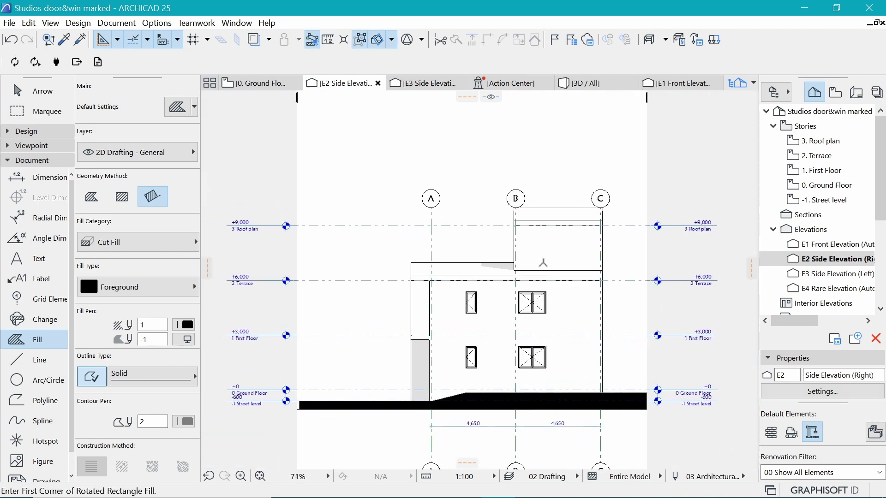
{"action": "scroll", "coordinate": [535, 260], "scroll_direction": "up", "scroll_amount": 2}
{"action": "scroll", "coordinate": [542, 194], "scroll_direction": "down", "scroll_amount": 2}
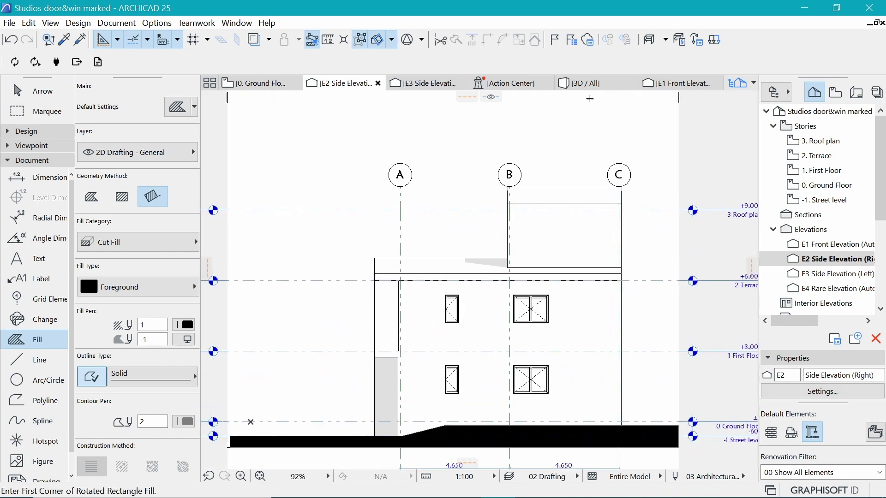
{"action": "right_click", "coordinate": [354, 85]}
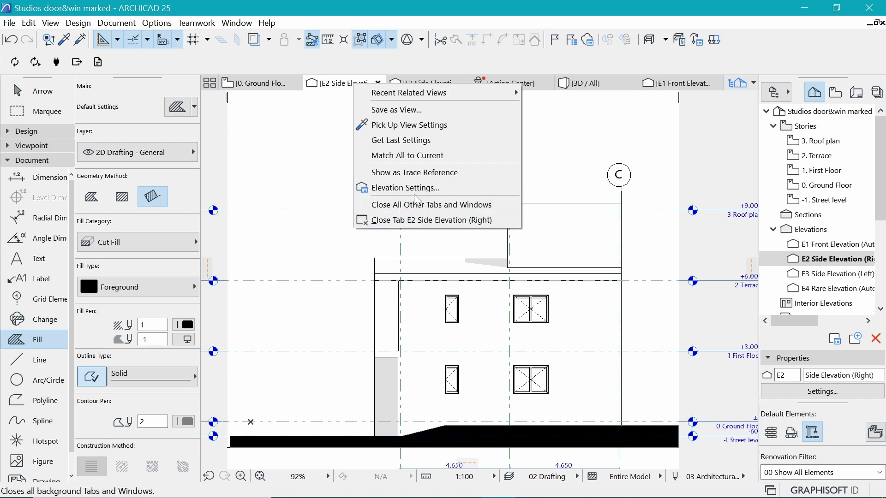
{"action": "left_click", "coordinate": [420, 188]}
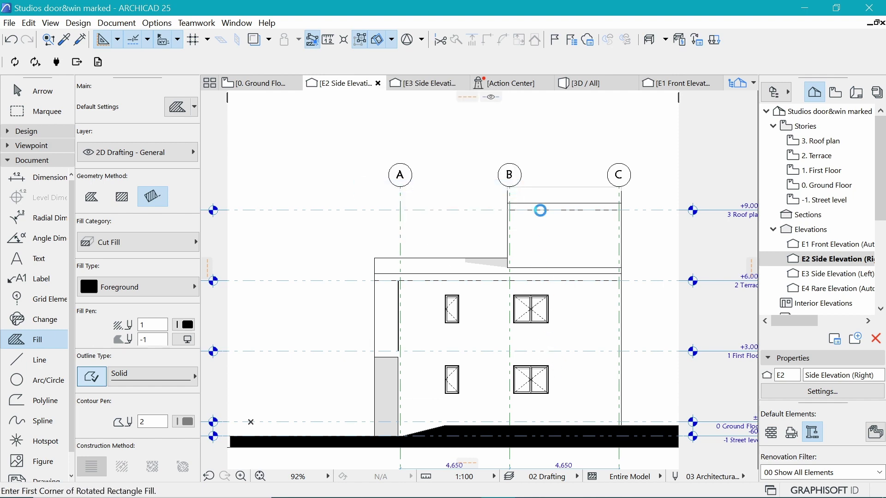
{"action": "scroll", "coordinate": [561, 155], "scroll_direction": "down", "scroll_amount": 1}
{"action": "scroll", "coordinate": [560, 154], "scroll_direction": "up", "scroll_amount": 2}
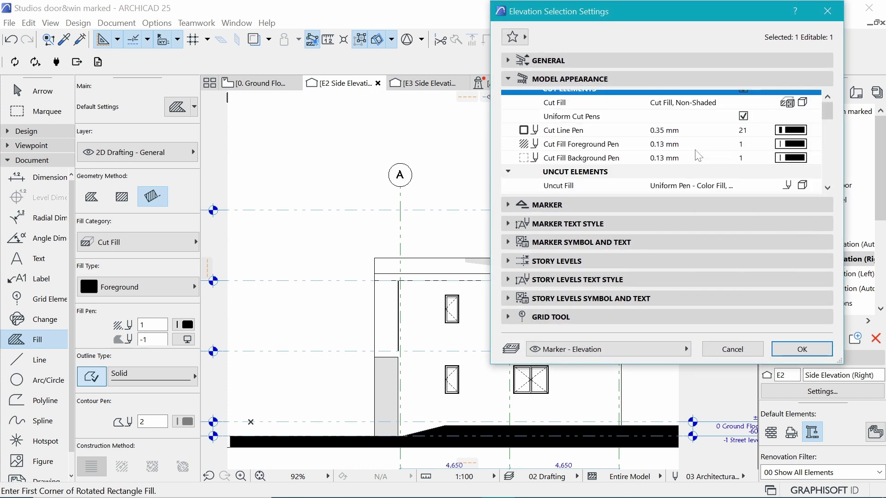
{"action": "scroll", "coordinate": [556, 167], "scroll_direction": "down", "scroll_amount": 2}
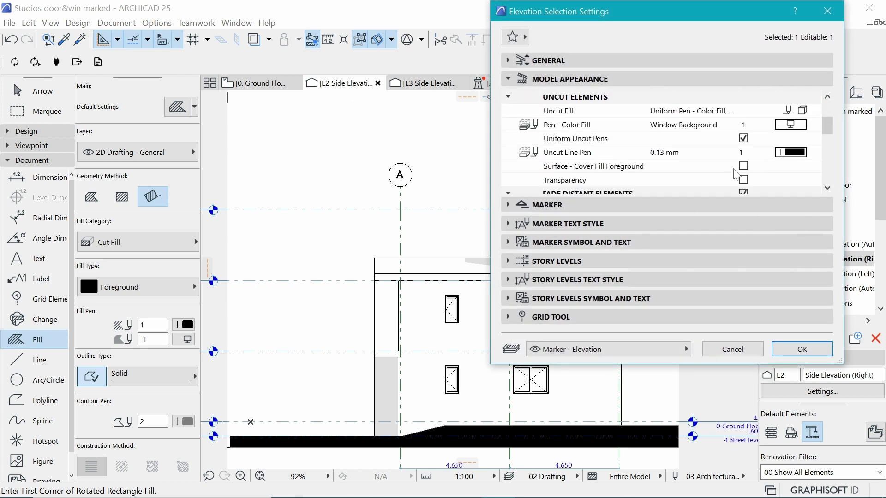
{"action": "left_click", "coordinate": [743, 167]}
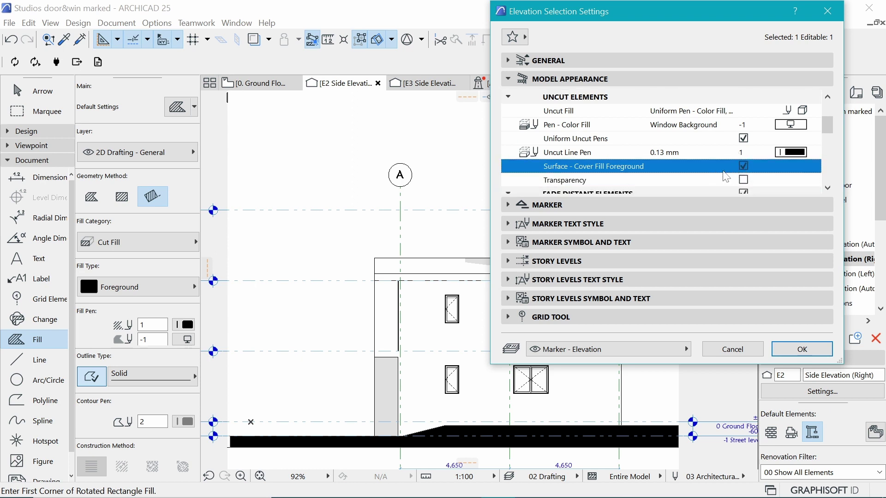
Turn on Surface - Cover Fill Foreground for the faded distant elements as well and apply the E2 elevation settings
{"action": "scroll", "coordinate": [659, 175], "scroll_direction": "down", "scroll_amount": 5}
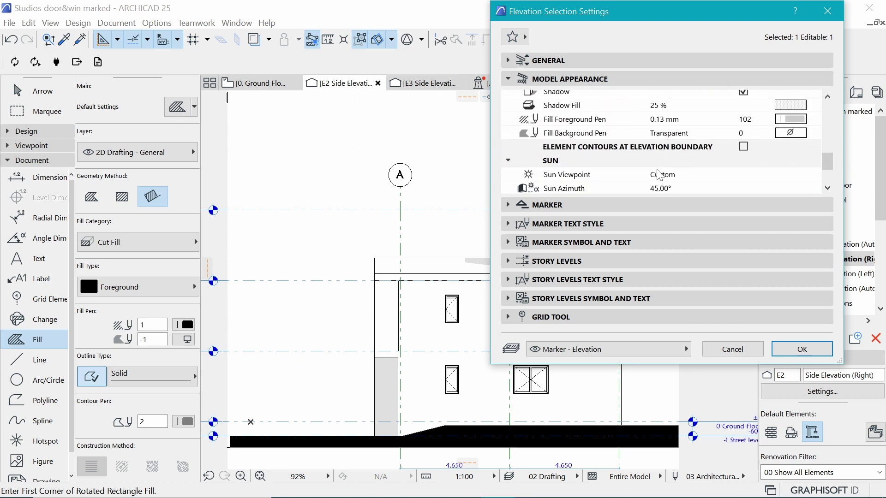
{"action": "scroll", "coordinate": [565, 141], "scroll_direction": "up", "scroll_amount": 2}
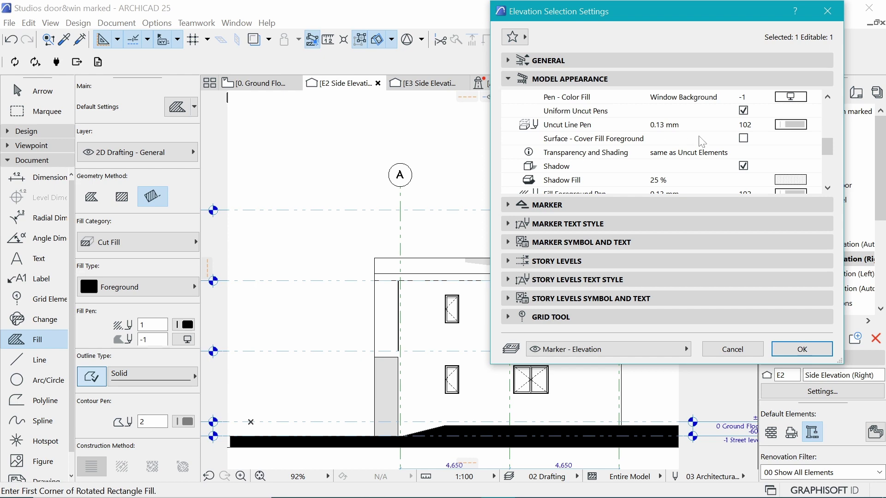
{"action": "left_click", "coordinate": [742, 137]}
{"action": "left_click", "coordinate": [784, 349]}
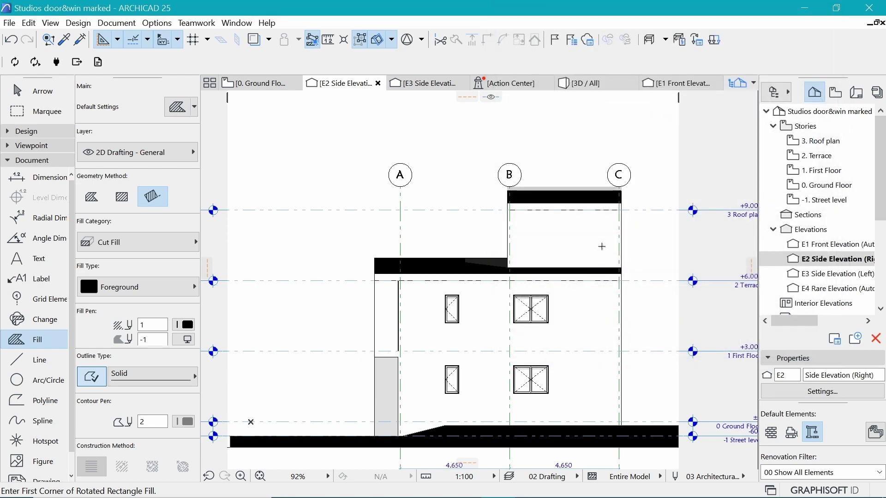
On the ground floor plan, extend the E2 marker's distant-area line deeper into the building, past grid line 2
{"action": "scroll", "coordinate": [541, 168], "scroll_direction": "up", "scroll_amount": 4}
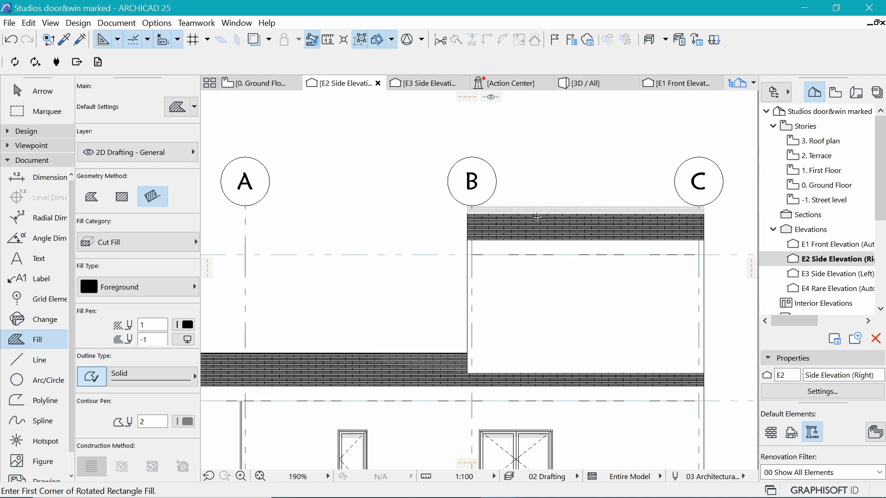
{"action": "scroll", "coordinate": [544, 199], "scroll_direction": "down", "scroll_amount": 1}
{"action": "scroll", "coordinate": [562, 204], "scroll_direction": "down", "scroll_amount": 4}
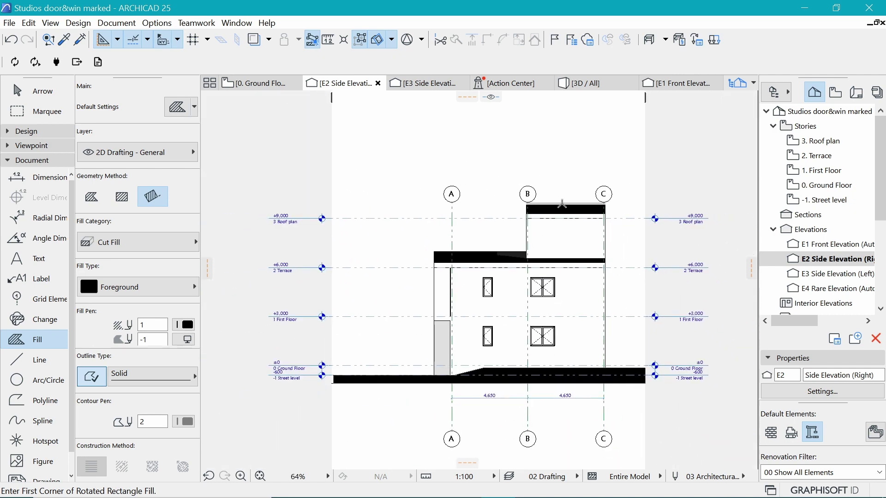
{"action": "left_click", "coordinate": [282, 84]}
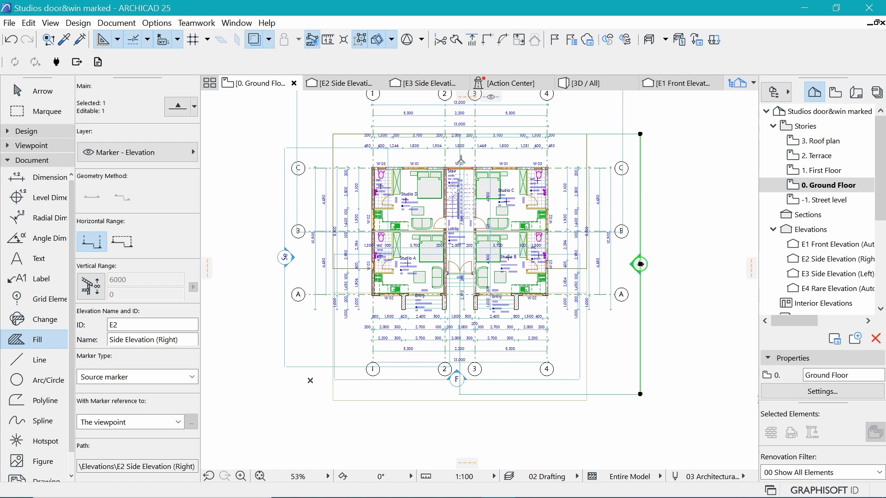
{"action": "left_click", "coordinate": [460, 157]}
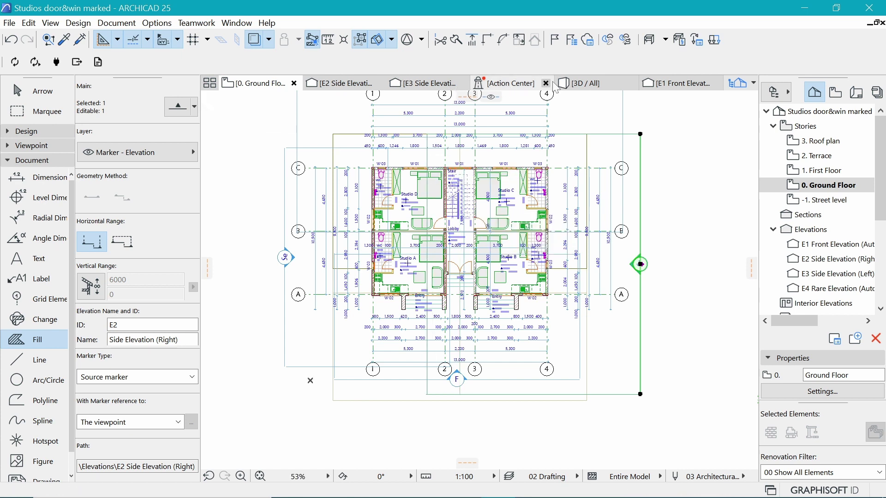
Return to the E2 elevation and examine the roof hatching, terrace parapet and front projecting walls
{"action": "mouse_move", "coordinate": [602, 85]}
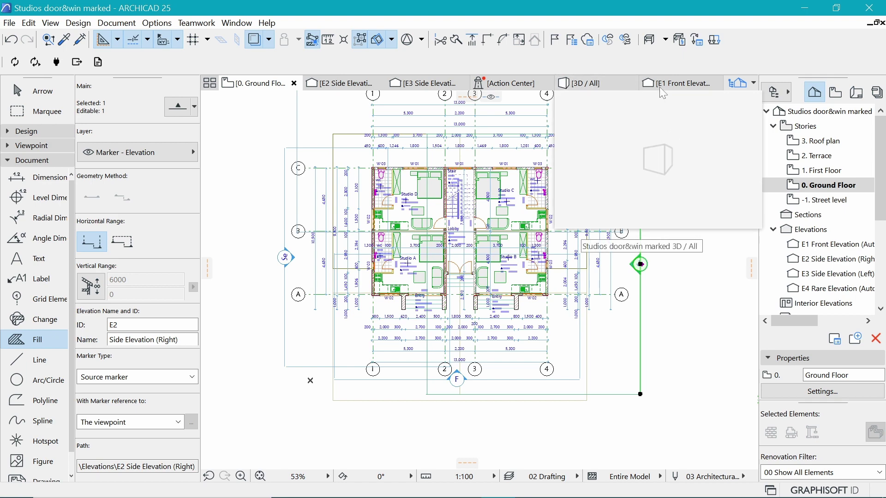
{"action": "mouse_move", "coordinate": [668, 89]}
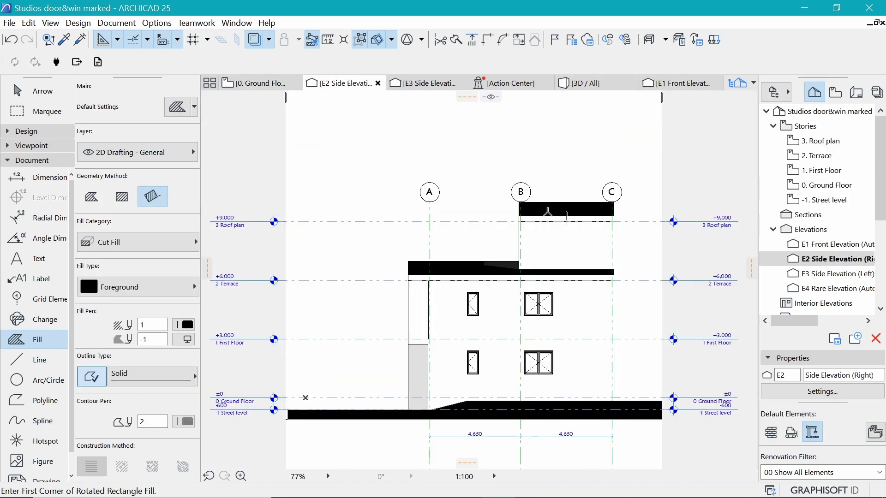
{"action": "scroll", "coordinate": [552, 230], "scroll_direction": "up", "scroll_amount": 3}
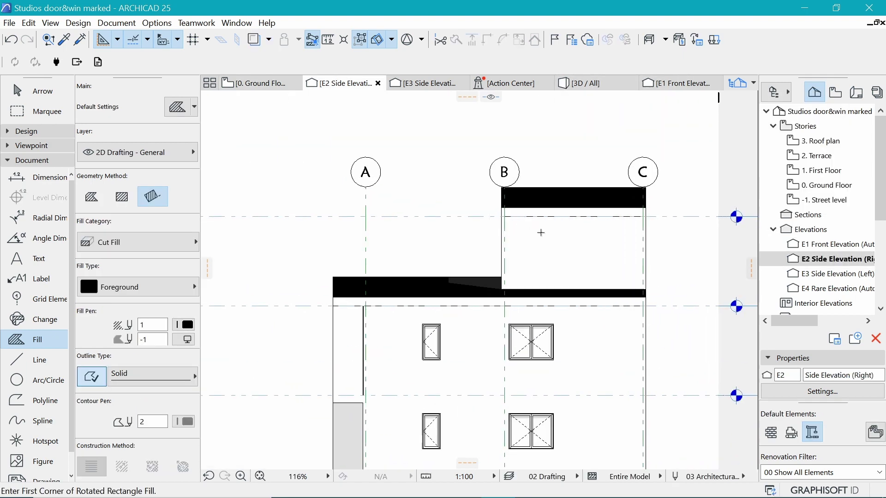
{"action": "scroll", "coordinate": [557, 184], "scroll_direction": "down", "scroll_amount": 2}
{"action": "scroll", "coordinate": [542, 203], "scroll_direction": "up", "scroll_amount": 2}
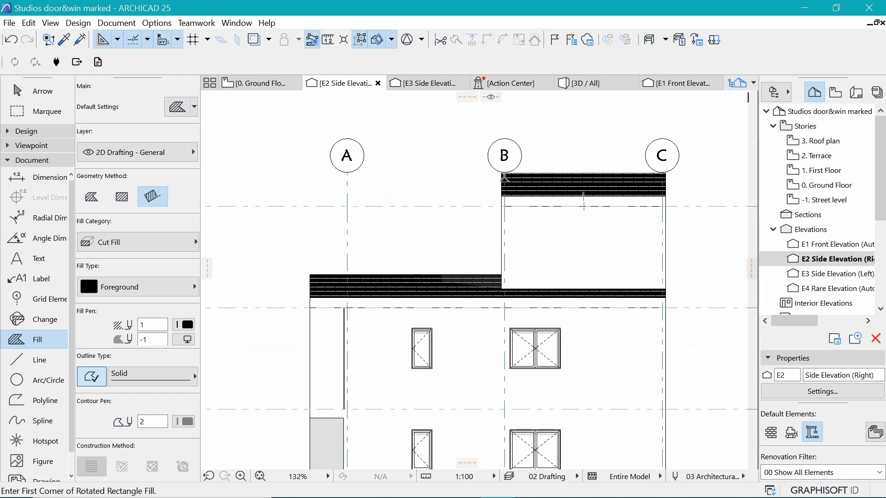
{"action": "scroll", "coordinate": [630, 193], "scroll_direction": "down", "scroll_amount": 2}
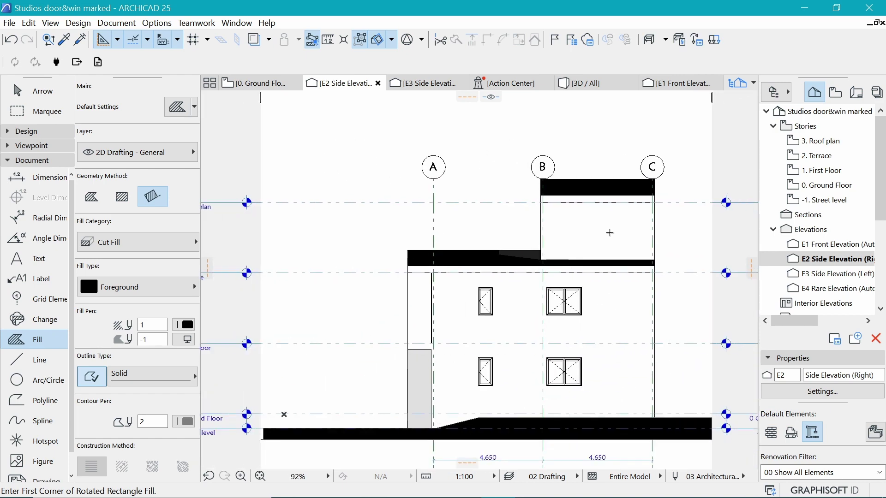
{"action": "scroll", "coordinate": [611, 231], "scroll_direction": "down", "scroll_amount": 2}
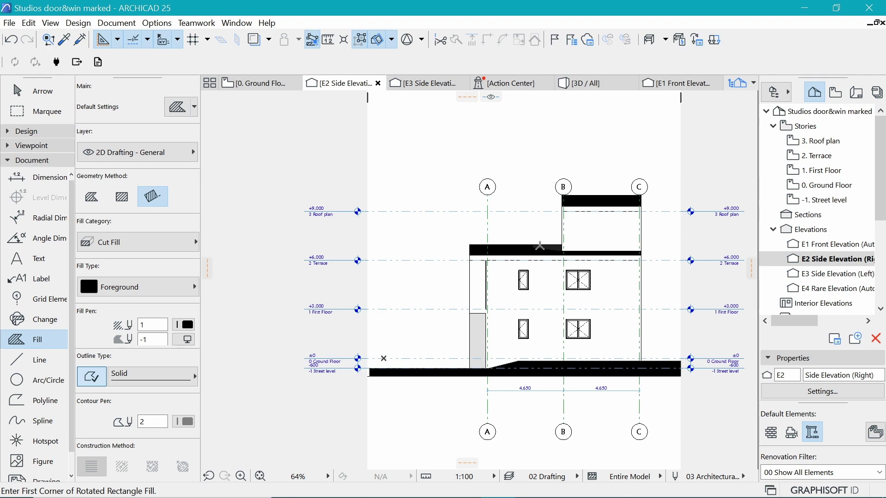
{"action": "scroll", "coordinate": [541, 247], "scroll_direction": "up", "scroll_amount": 1}
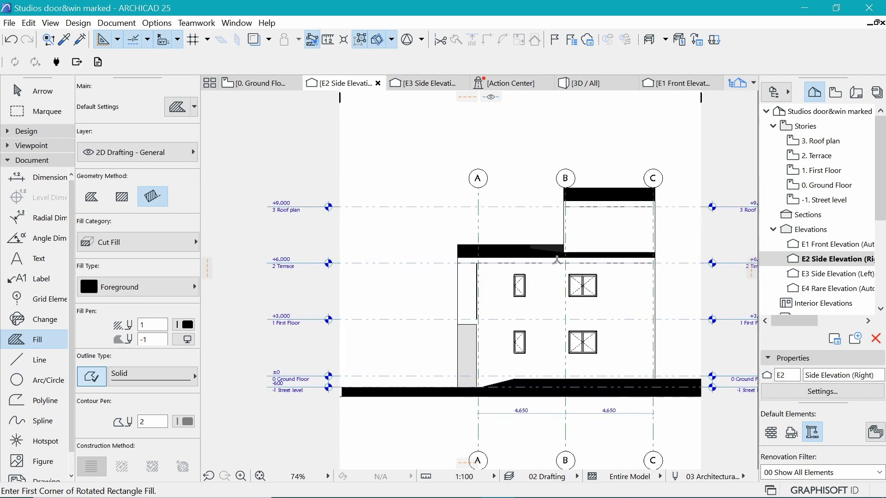
{"action": "scroll", "coordinate": [598, 253], "scroll_direction": "up", "scroll_amount": 1}
{"action": "scroll", "coordinate": [593, 254], "scroll_direction": "down", "scroll_amount": 1}
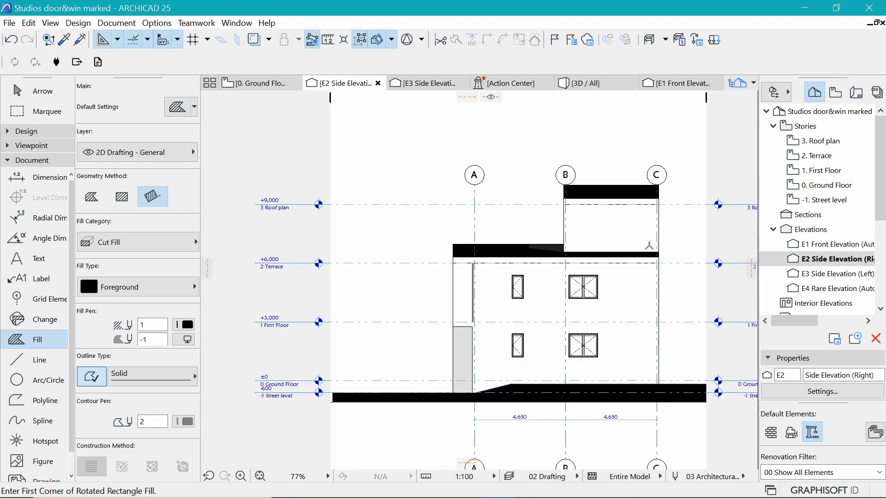
{"action": "scroll", "coordinate": [583, 300], "scroll_direction": "down", "scroll_amount": 3}
{"action": "scroll", "coordinate": [595, 296], "scroll_direction": "up", "scroll_amount": 2}
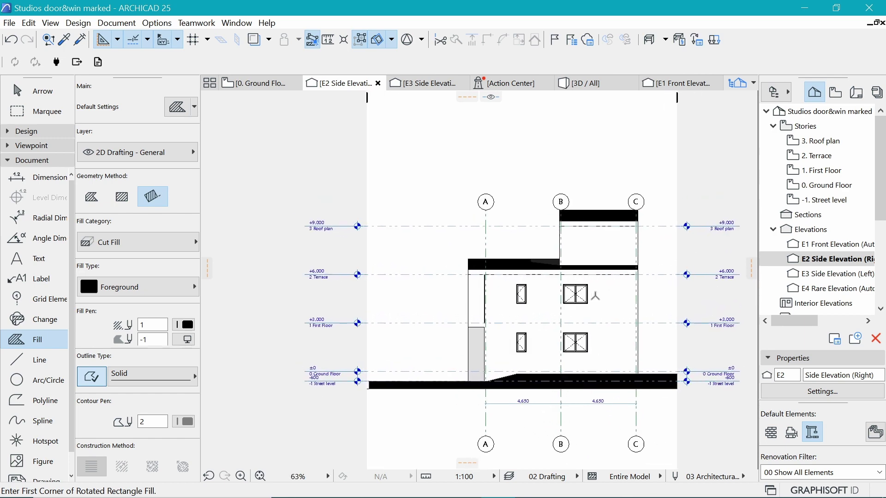
{"action": "scroll", "coordinate": [557, 284], "scroll_direction": "up", "scroll_amount": 1}
{"action": "scroll", "coordinate": [439, 305], "scroll_direction": "up", "scroll_amount": 6}
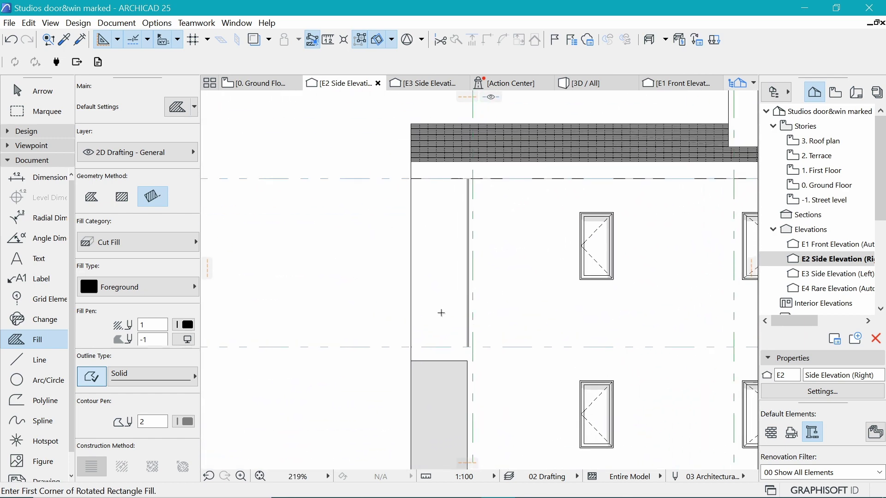
Select the upper projecting front wall in the E2 elevation, then open the First Floor plan
{"action": "key", "text": "space"}
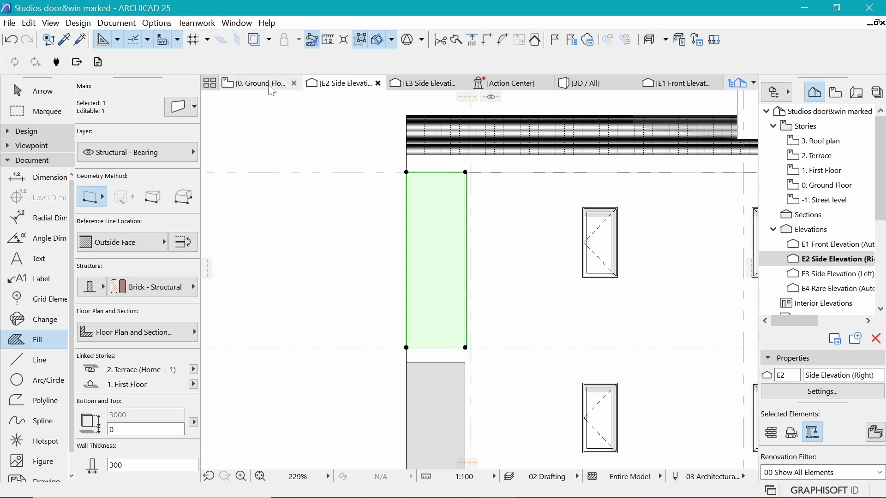
{"action": "left_click", "coordinate": [835, 177]}
{"action": "double_click", "coordinate": [822, 184]}
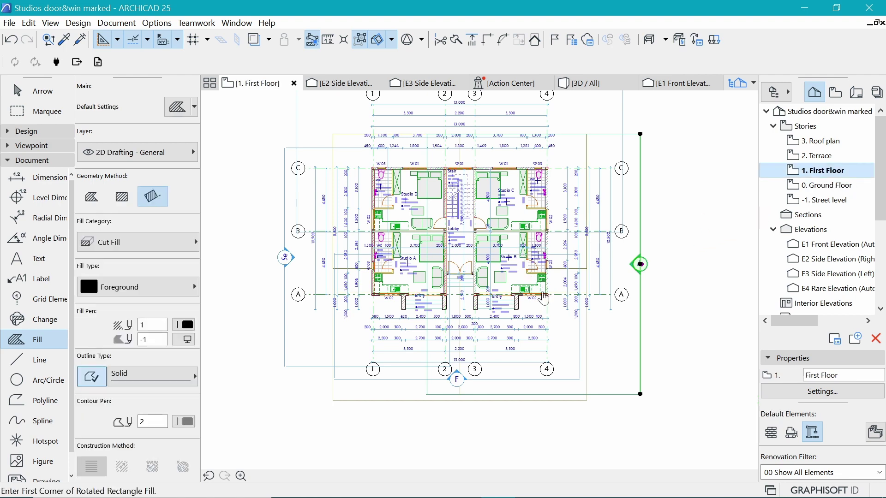
On the First Floor plan, mirror the 300 mm projecting balcony wall at grid A/4 about a vertical axis to flip its reference side
{"action": "scroll", "coordinate": [544, 298], "scroll_direction": "up", "scroll_amount": 6}
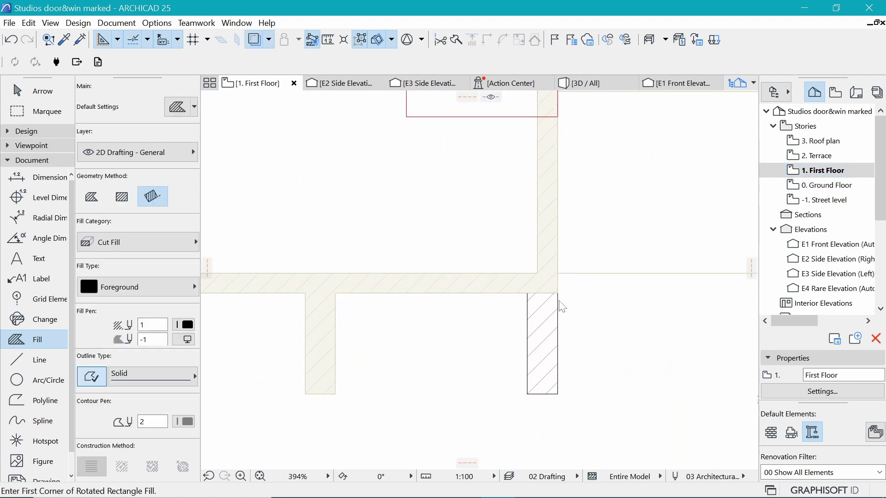
{"action": "left_click", "coordinate": [558, 304], "text": "shift"}
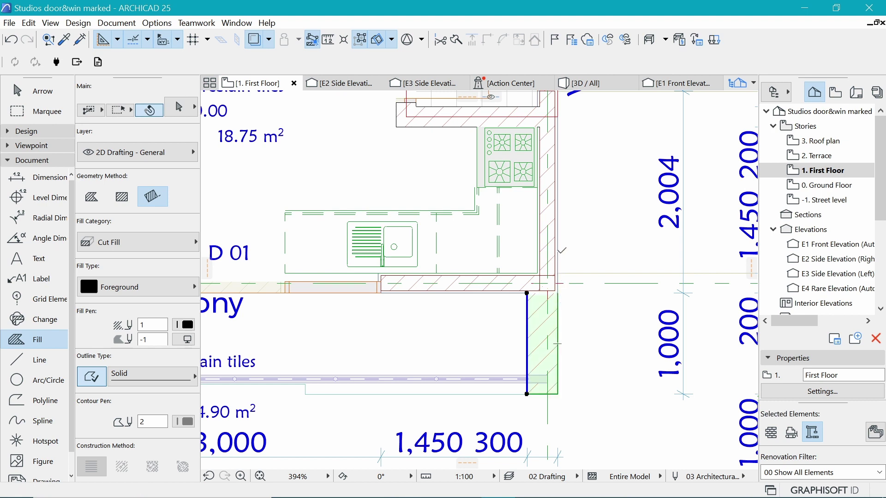
{"action": "left_click", "coordinate": [558, 240], "text": "shift"}
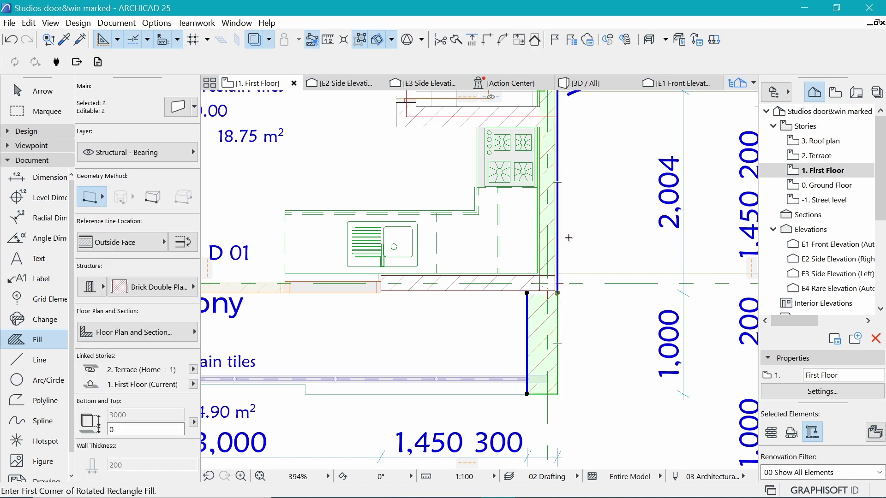
{"action": "key", "text": "Escape"}
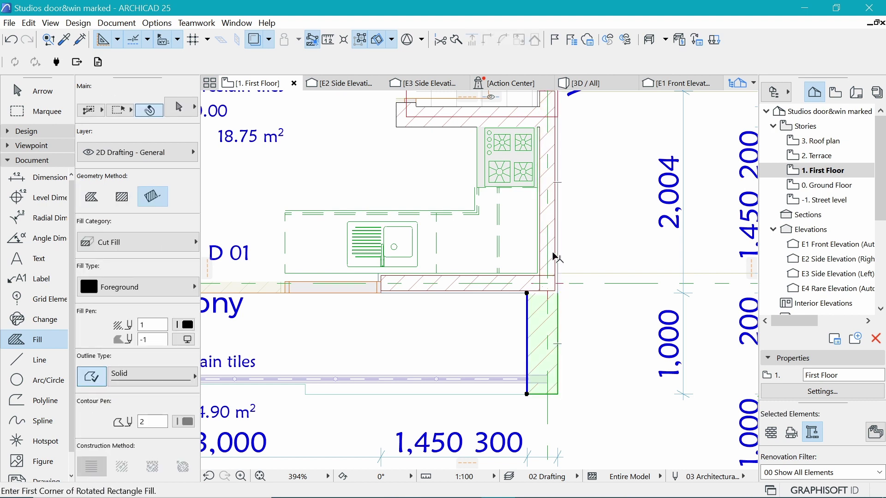
{"action": "left_click", "coordinate": [537, 253], "text": "shift"}
{"action": "key", "text": "ctrl+m"}
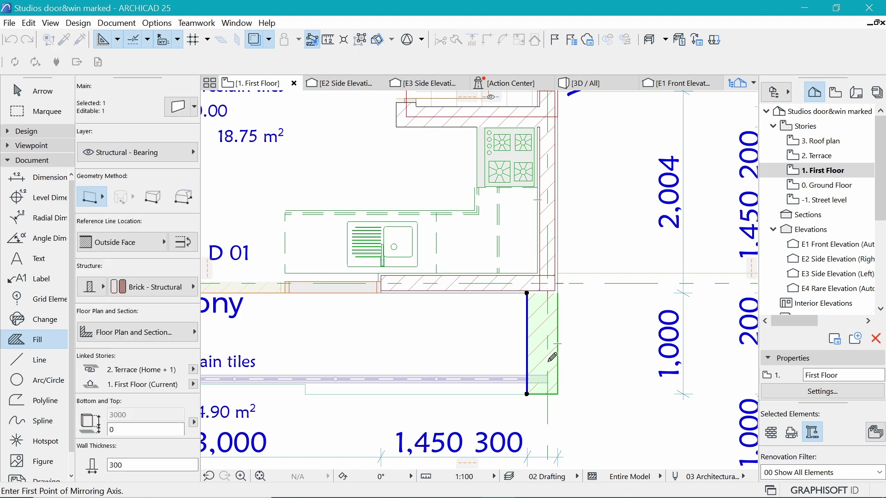
{"action": "left_click", "coordinate": [538, 326]}
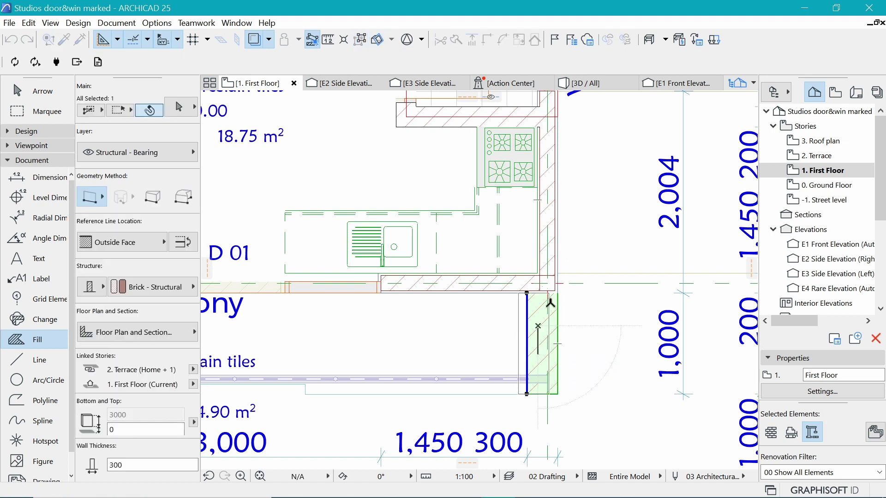
{"action": "left_click", "coordinate": [549, 300]}
Drag the mirrored balcony wall horizontally outward so its outside face lines up with the side wall at the building corner
{"action": "key", "text": "ctrl+d"}
{"action": "left_click", "coordinate": [549, 293]}
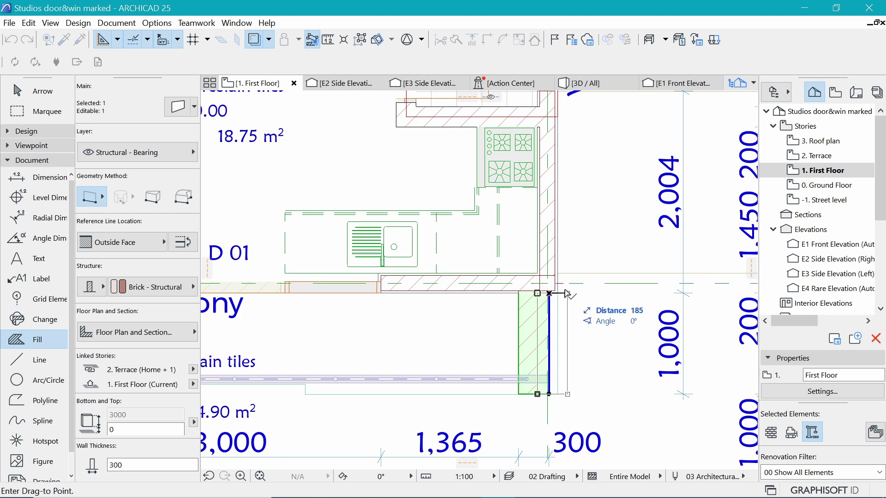
{"action": "left_click", "coordinate": [568, 294]}
{"action": "key", "text": "Escape"}
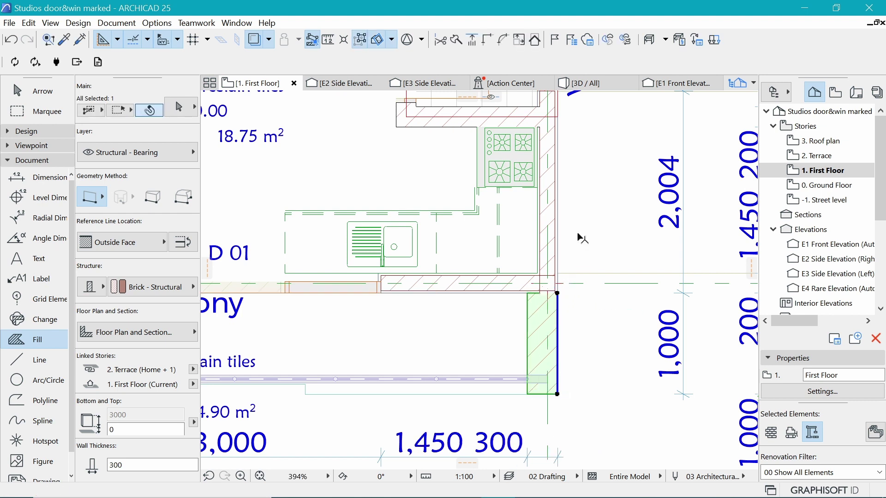
Return to the E2 elevation and examine the projecting front wall, roof bands and the extents of the grid lines
{"action": "scroll", "coordinate": [556, 245], "scroll_direction": "up", "scroll_amount": 2}
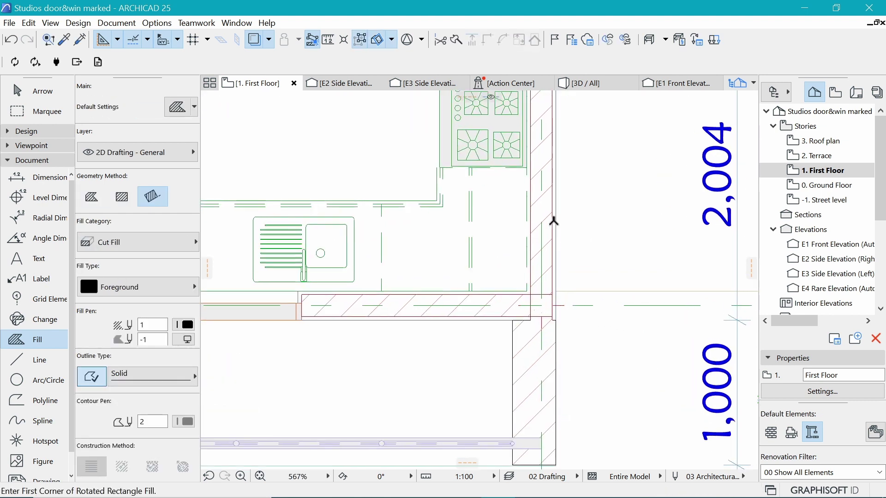
{"action": "left_click", "coordinate": [342, 84]}
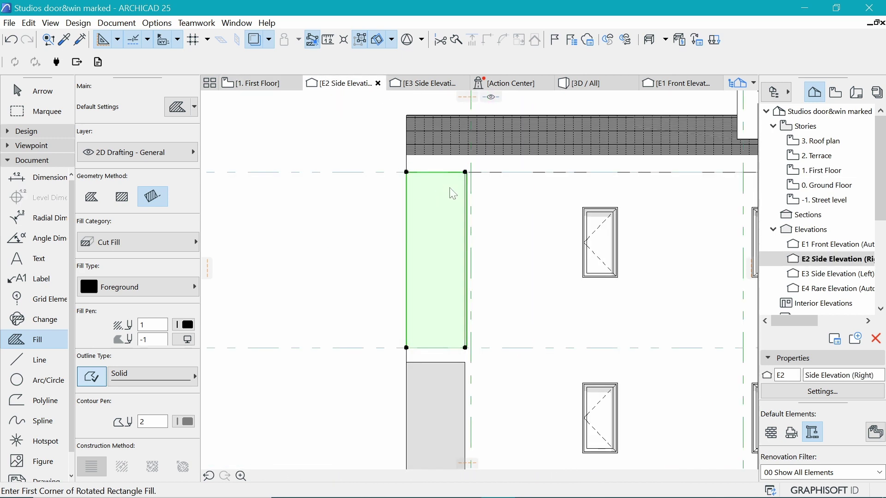
{"action": "scroll", "coordinate": [436, 208], "scroll_direction": "down", "scroll_amount": 4}
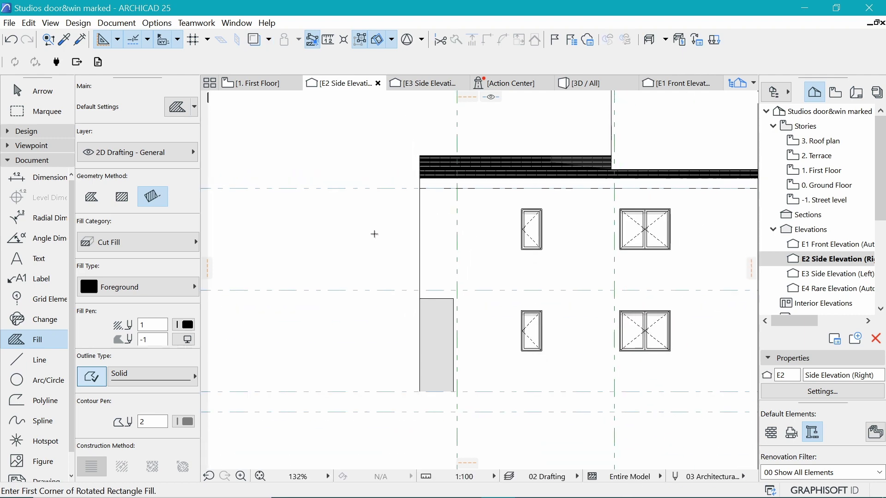
{"action": "scroll", "coordinate": [374, 234], "scroll_direction": "down", "scroll_amount": 3}
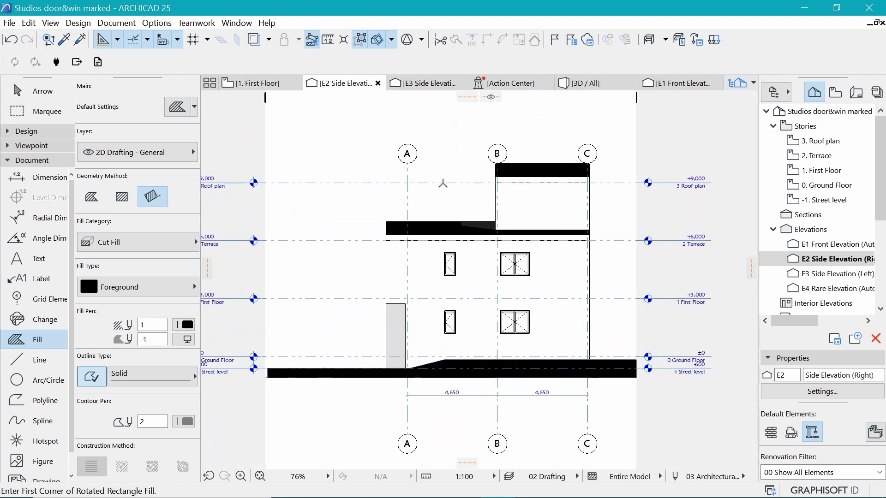
{"action": "scroll", "coordinate": [443, 183], "scroll_direction": "up", "scroll_amount": 1}
{"action": "scroll", "coordinate": [556, 304], "scroll_direction": "down", "scroll_amount": 1}
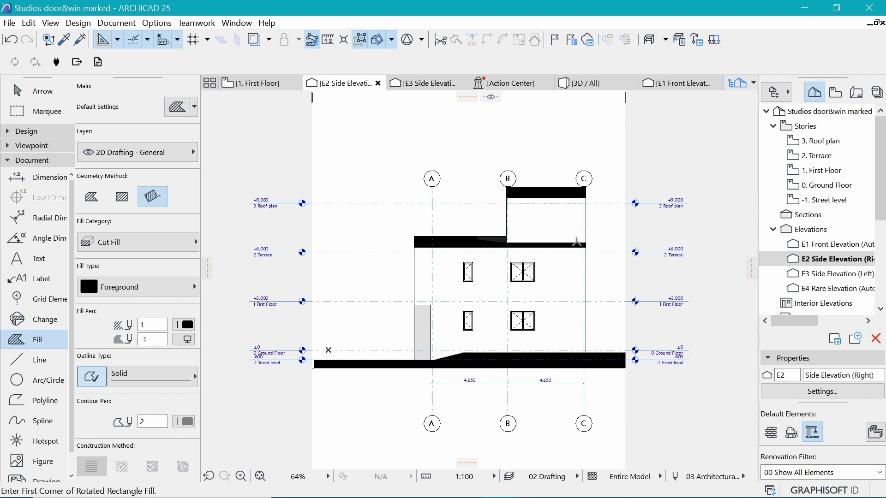
{"action": "scroll", "coordinate": [501, 241], "scroll_direction": "up", "scroll_amount": 1}
{"action": "scroll", "coordinate": [501, 240], "scroll_direction": "down", "scroll_amount": 1}
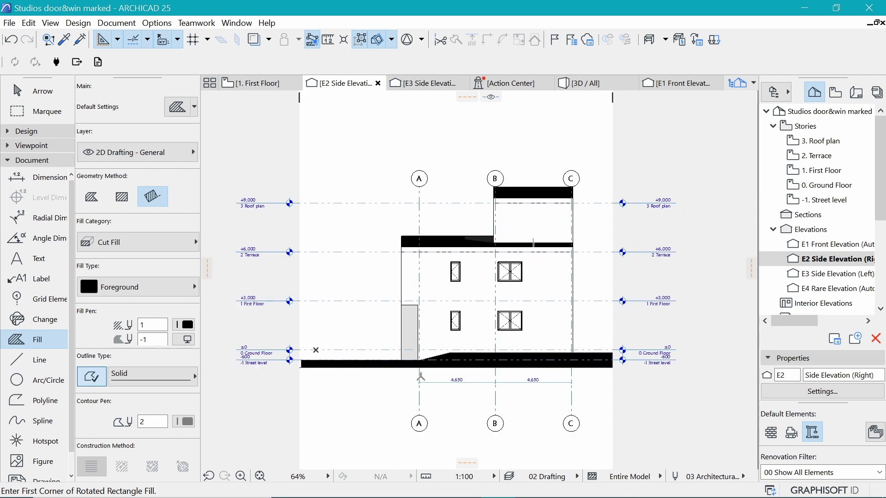
In the E2 elevation, stretch the first grid line A upward above the roof level and pull its lower bubble closer to the ground dimensions
{"action": "left_click", "coordinate": [420, 191], "text": "shift"}
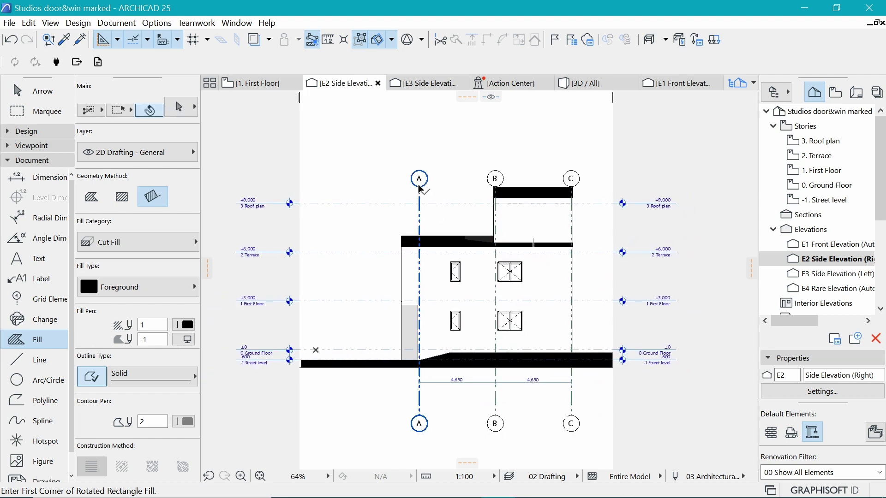
{"action": "left_click", "coordinate": [419, 186]}
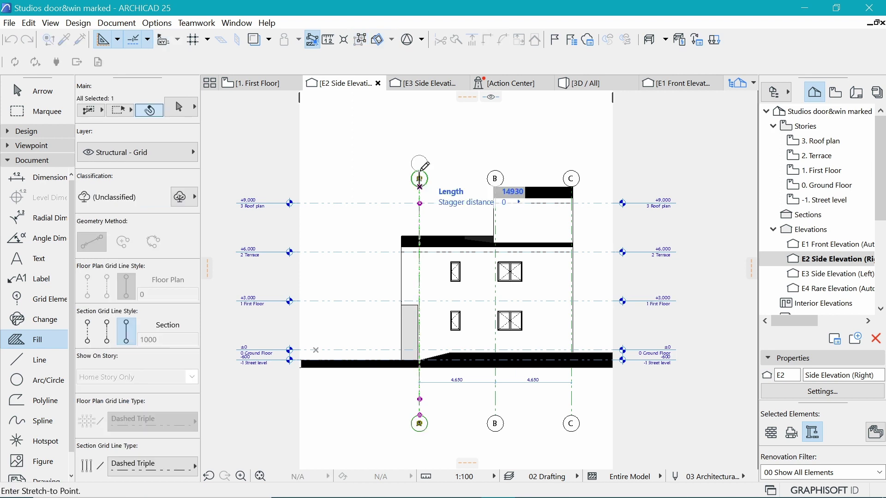
{"action": "left_click", "coordinate": [420, 168]}
{"action": "left_click", "coordinate": [419, 416]}
{"action": "key", "text": "Escape"}
{"action": "key", "text": "Escape"}
{"action": "left_click", "coordinate": [419, 411], "text": "shift"}
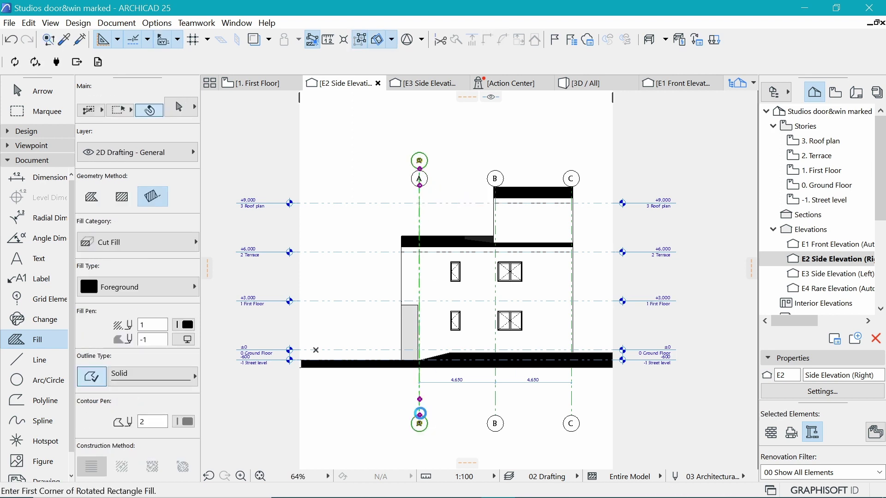
{"action": "left_click", "coordinate": [420, 416]}
{"action": "left_click", "coordinate": [419, 394]}
{"action": "key", "text": "Escape"}
Match the second overlapping grid line A to the first, raising its upper bubble and pulling its lower bubble up
{"action": "left_click", "coordinate": [419, 417], "text": "shift"}
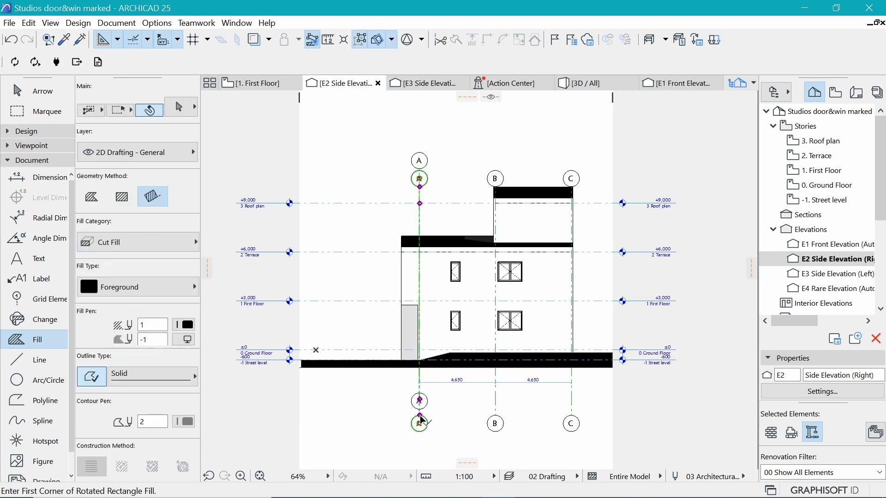
{"action": "left_click", "coordinate": [419, 187]}
{"action": "left_click", "coordinate": [420, 169]}
{"action": "left_click", "coordinate": [419, 415]}
{"action": "left_click", "coordinate": [419, 394]}
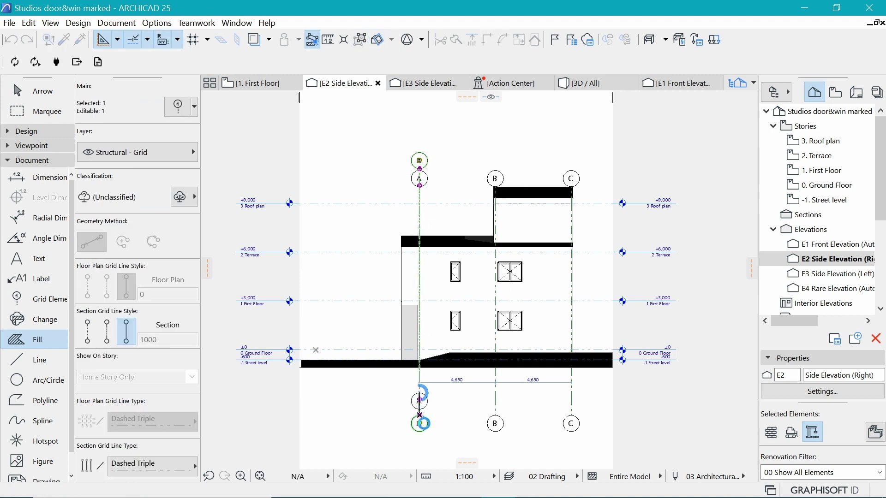
{"action": "key", "text": "Escape"}
Adjust the last overlapping grid line A so both of its bubbles coincide with the other two
{"action": "left_click", "coordinate": [420, 416], "text": "shift"}
{"action": "left_click", "coordinate": [420, 187]}
{"action": "left_click", "coordinate": [420, 169]}
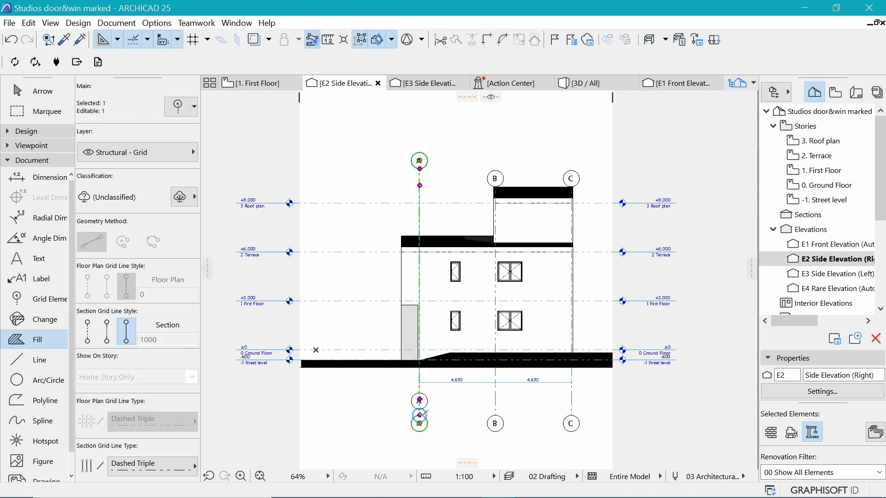
{"action": "left_click", "coordinate": [419, 415]}
{"action": "left_click", "coordinate": [419, 393]}
{"action": "key", "text": "Escape"}
Stretch both ends of the first grid line B so its bubbles align with those of grid line A
{"action": "left_click", "coordinate": [495, 416], "text": "shift"}
{"action": "left_click", "coordinate": [495, 415]}
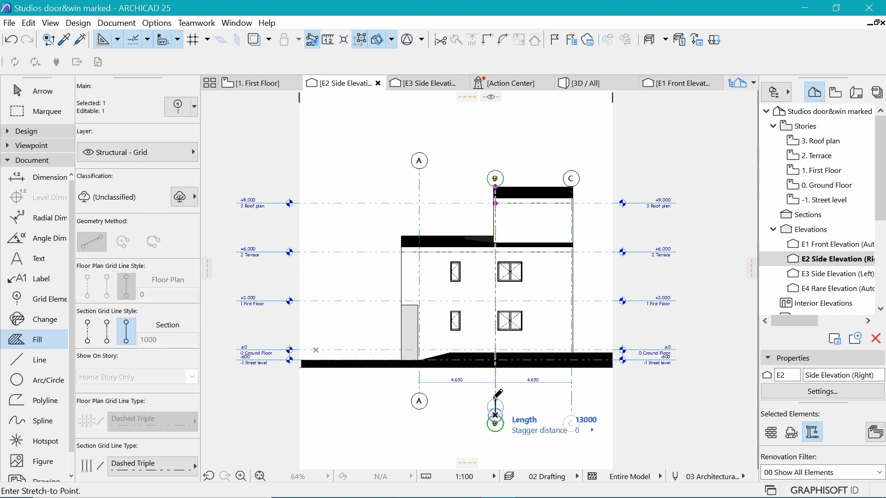
{"action": "left_click", "coordinate": [496, 394]}
{"action": "left_click", "coordinate": [495, 186]}
{"action": "left_click", "coordinate": [495, 169]}
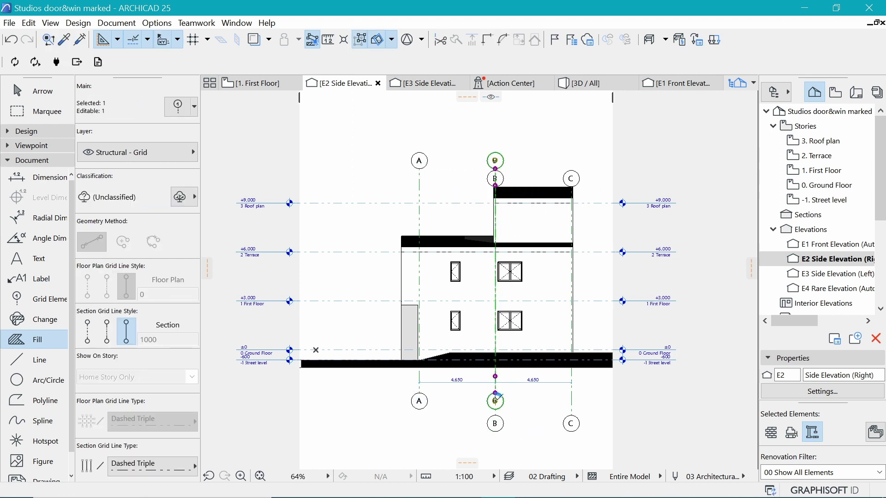
{"action": "key", "text": "Escape"}
Adjust the remaining overlapping B grid lines so their upper and lower bubbles coincide with the first B line
{"action": "left_click", "coordinate": [495, 416], "text": "shift"}
{"action": "left_click", "coordinate": [495, 415]}
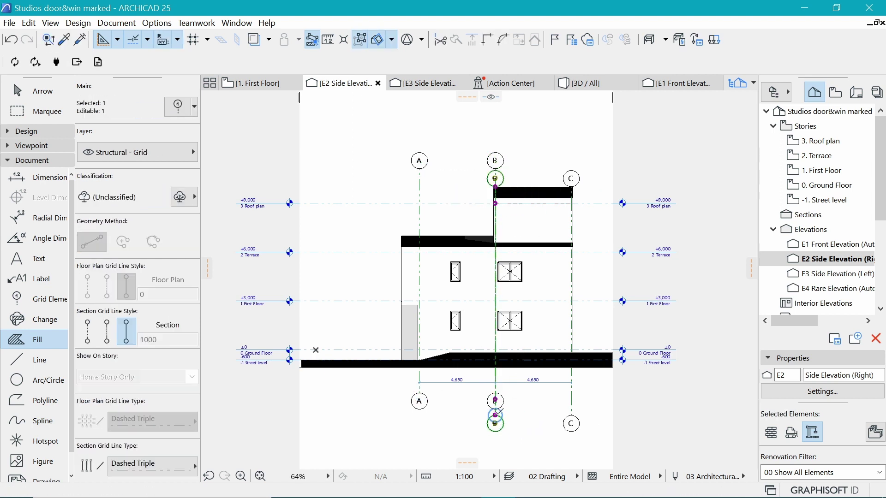
{"action": "left_click", "coordinate": [496, 393]}
{"action": "key", "text": "Escape"}
{"action": "key", "text": "Escape"}
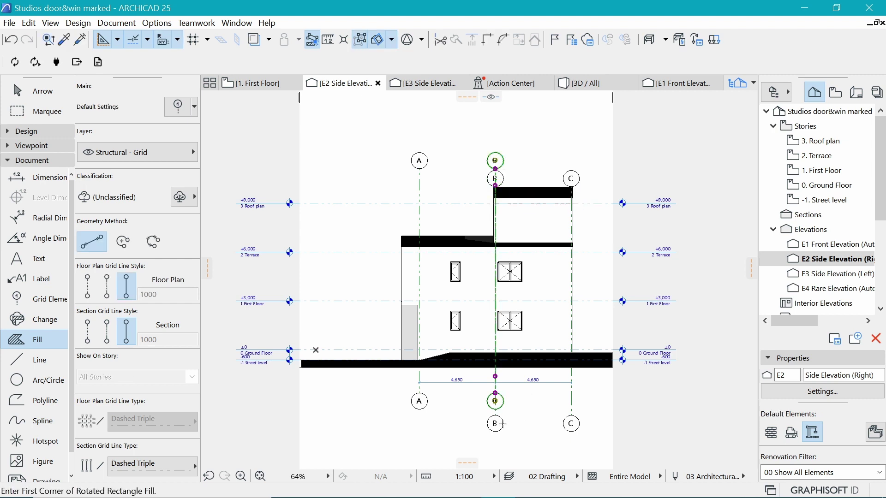
{"action": "left_click", "coordinate": [495, 421], "text": "shift"}
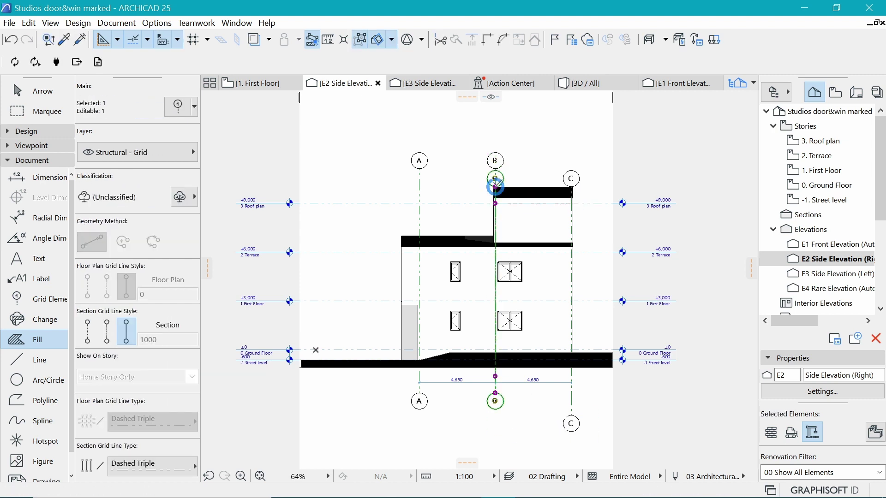
{"action": "left_click", "coordinate": [495, 187]}
{"action": "key", "text": "Escape"}
{"action": "key", "text": "Escape"}
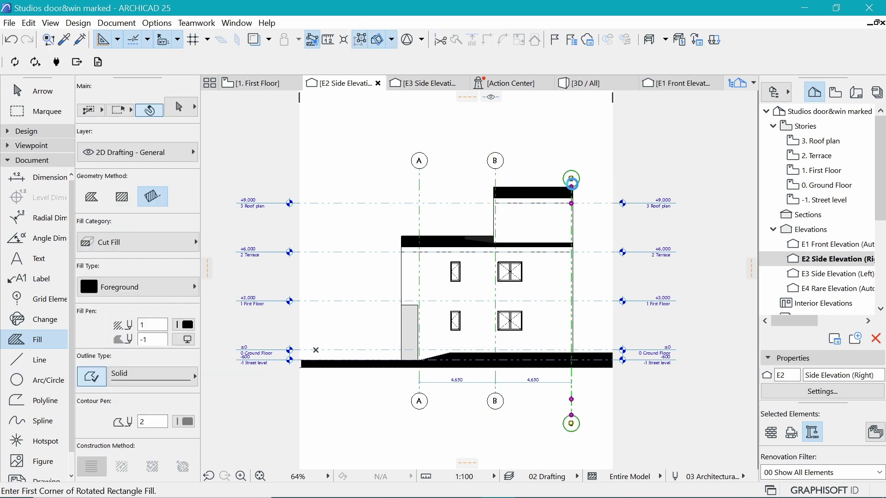
Stretch the first grid line C at both ends, aligning its bubbles with those of grid line B
{"action": "left_click", "coordinate": [572, 180], "text": "shift"}
{"action": "left_click", "coordinate": [571, 187]}
{"action": "left_click", "coordinate": [495, 169]}
{"action": "left_click", "coordinate": [572, 415]}
{"action": "left_click", "coordinate": [496, 393]}
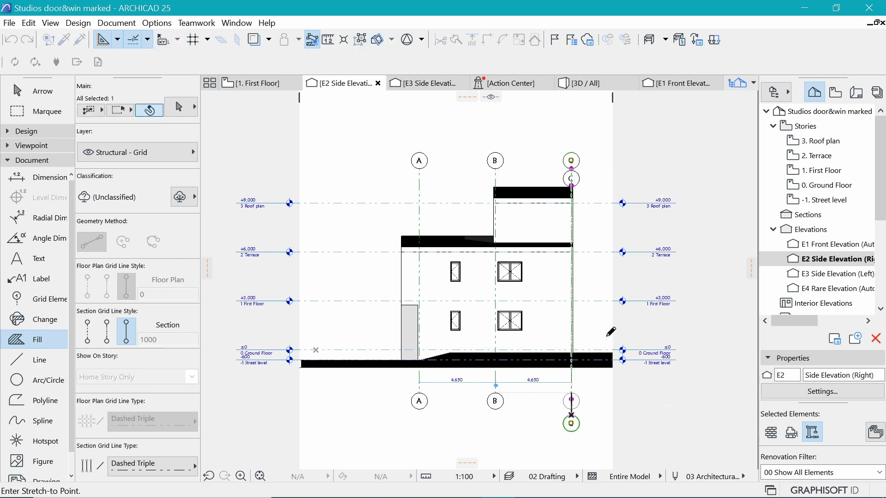
{"action": "key", "text": "Escape"}
Match the second overlapping grid line C to the first by pulling its lower bubble up and raising its upper bubble
{"action": "left_click", "coordinate": [574, 417], "text": "shift"}
{"action": "left_click", "coordinate": [572, 416]}
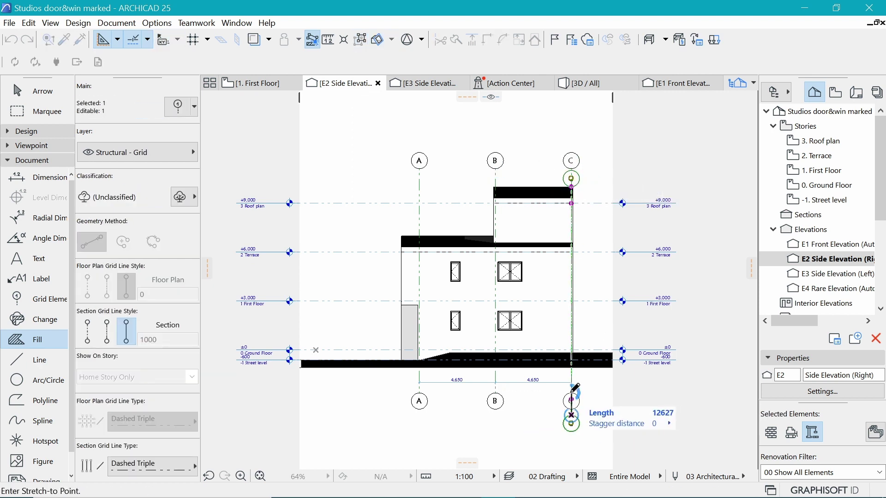
{"action": "left_click", "coordinate": [572, 393]}
{"action": "left_click", "coordinate": [572, 187]}
{"action": "left_click", "coordinate": [572, 169]}
{"action": "key", "text": "Escape"}
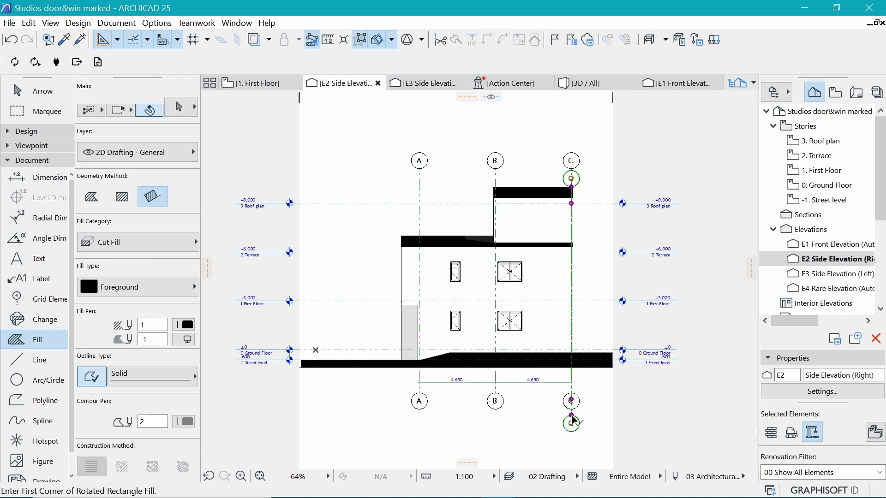
Adjust the last overlapping grid line C so both bubbles sit level with those of grid lines A and B
{"action": "left_click", "coordinate": [573, 417], "text": "shift"}
{"action": "left_click", "coordinate": [571, 416]}
{"action": "left_click", "coordinate": [572, 393]}
{"action": "left_click", "coordinate": [571, 187]}
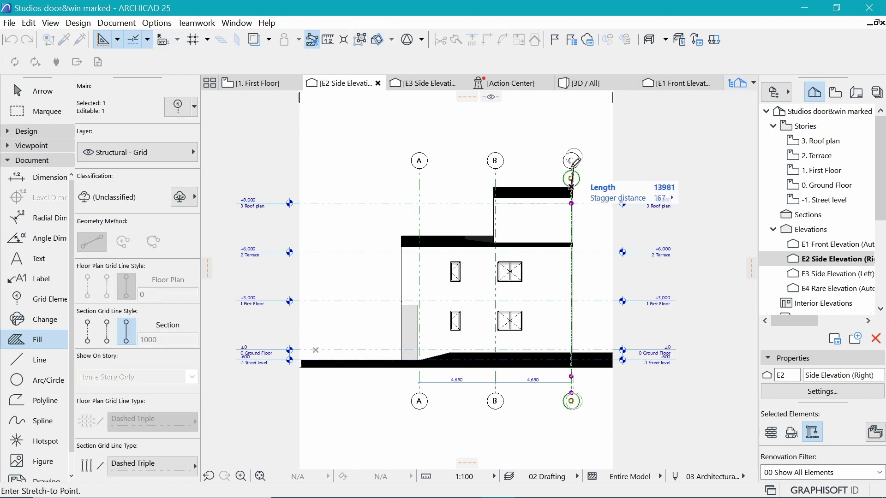
{"action": "left_click", "coordinate": [571, 169]}
{"action": "key", "text": "Escape"}
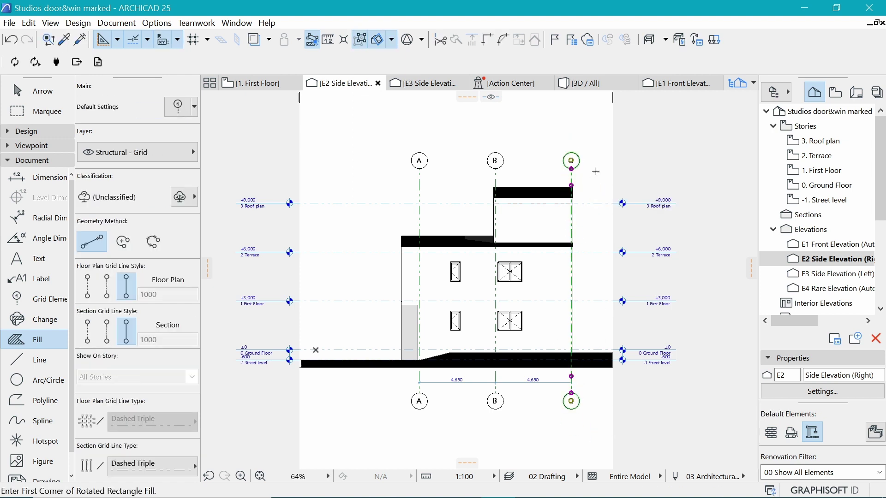
Return to the First Floor plan and open the E4 Rare Elevation from its marker in a new tab
{"action": "key", "text": "F2"}
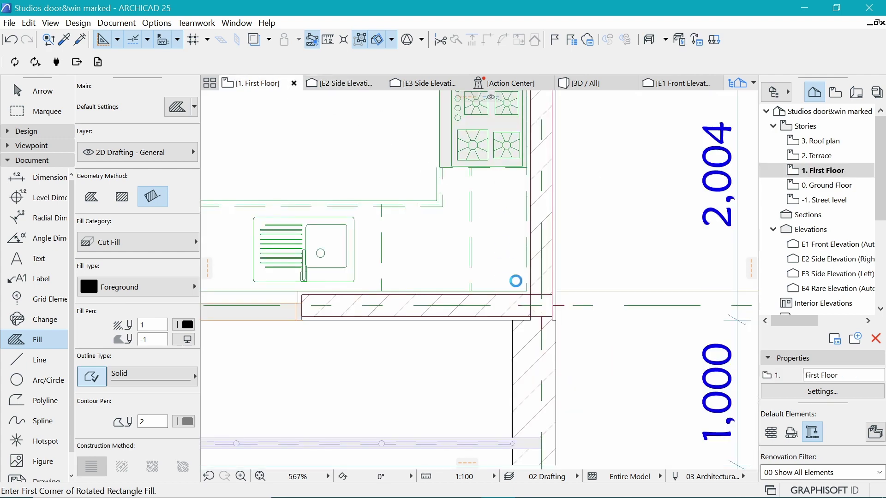
{"action": "scroll", "coordinate": [540, 342], "scroll_direction": "down", "scroll_amount": 8}
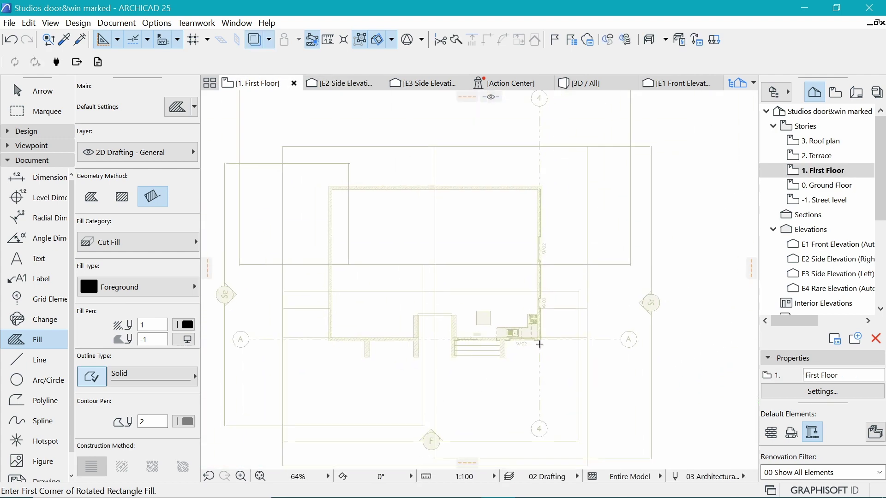
{"action": "scroll", "coordinate": [505, 339], "scroll_direction": "down", "scroll_amount": 1}
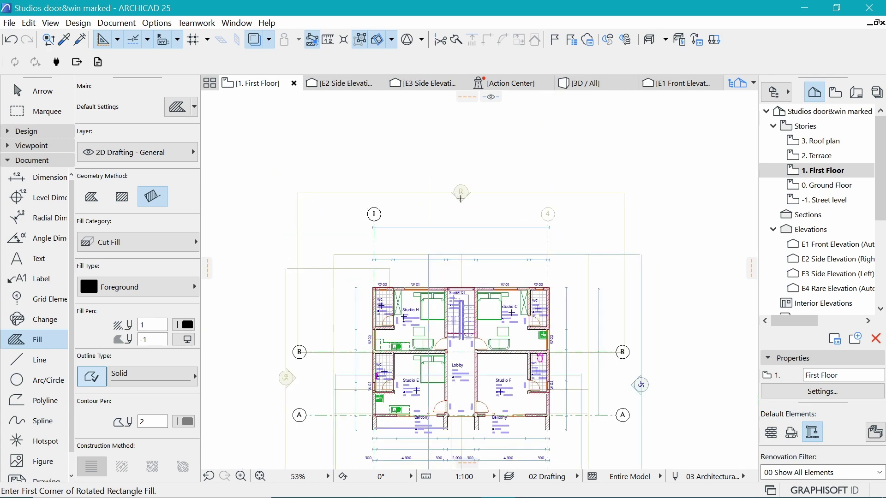
{"action": "left_click", "coordinate": [460, 192], "text": "shift"}
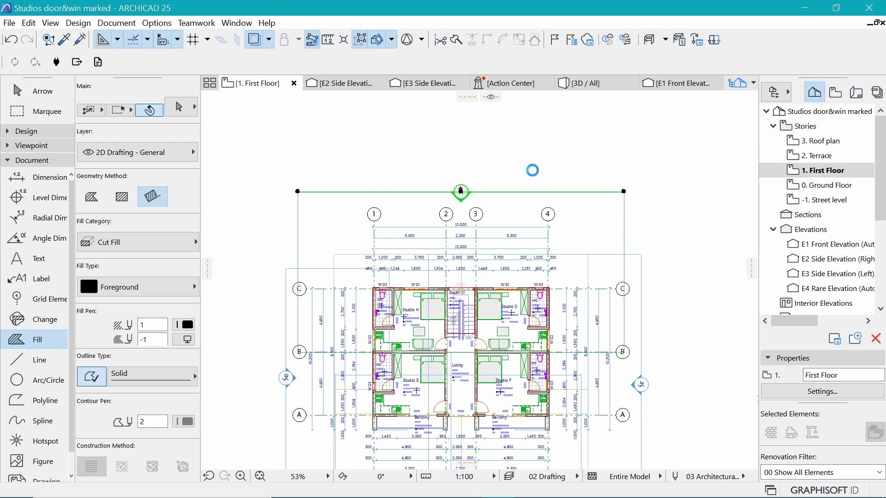
{"action": "right_click", "coordinate": [531, 162]}
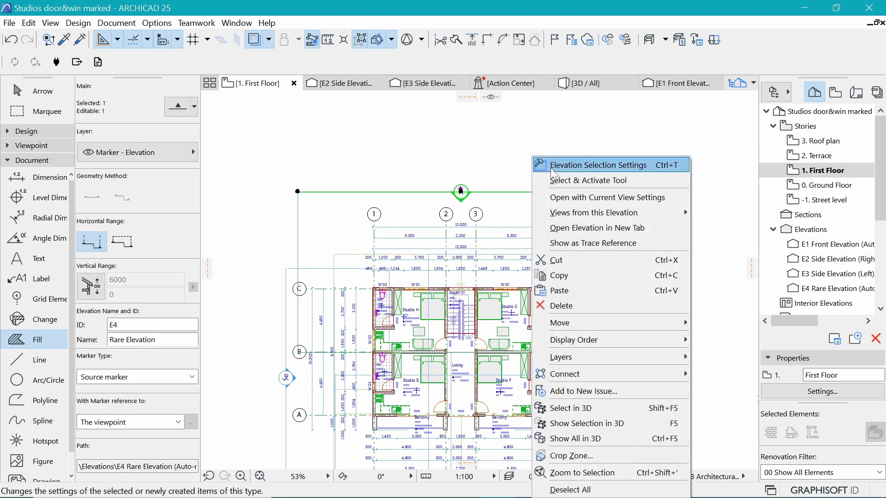
{"action": "left_click", "coordinate": [594, 227]}
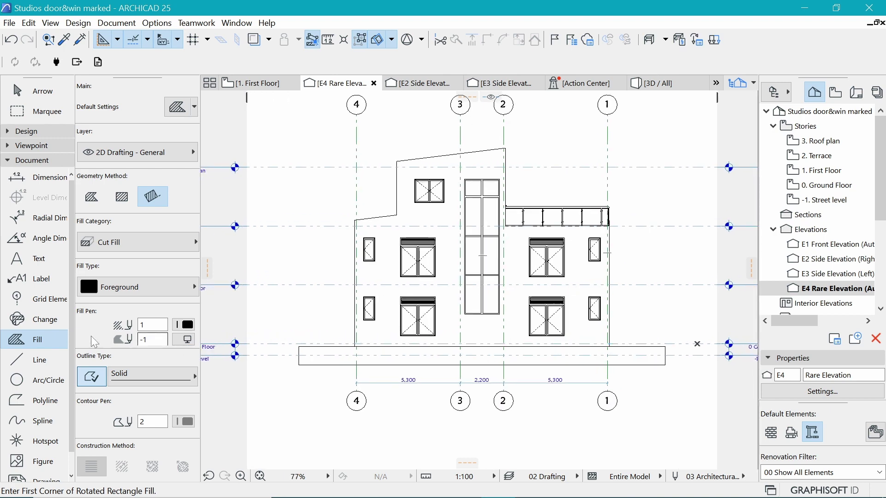
Draw a thin rotated-rectangle Foreground cut fill along the full upper edge of the ground slab in the rear elevation
{"action": "left_click", "coordinate": [299, 347]}
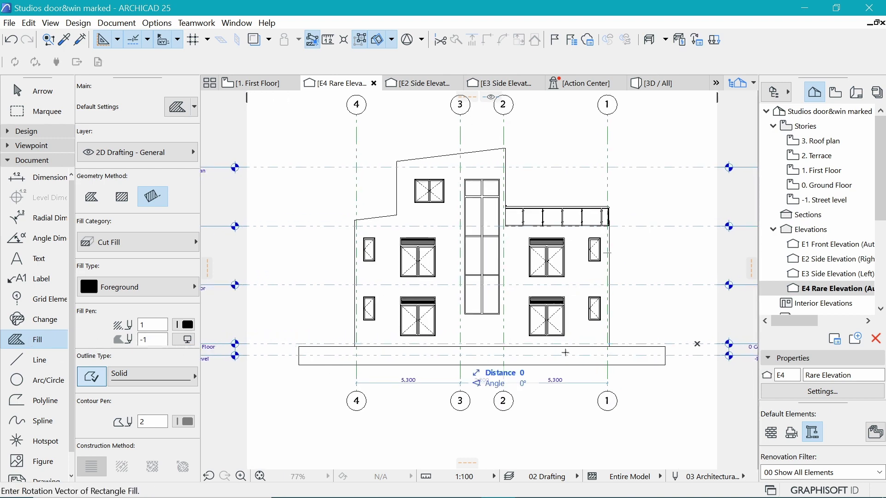
{"action": "key", "text": "Escape"}
{"action": "left_click", "coordinate": [300, 347]}
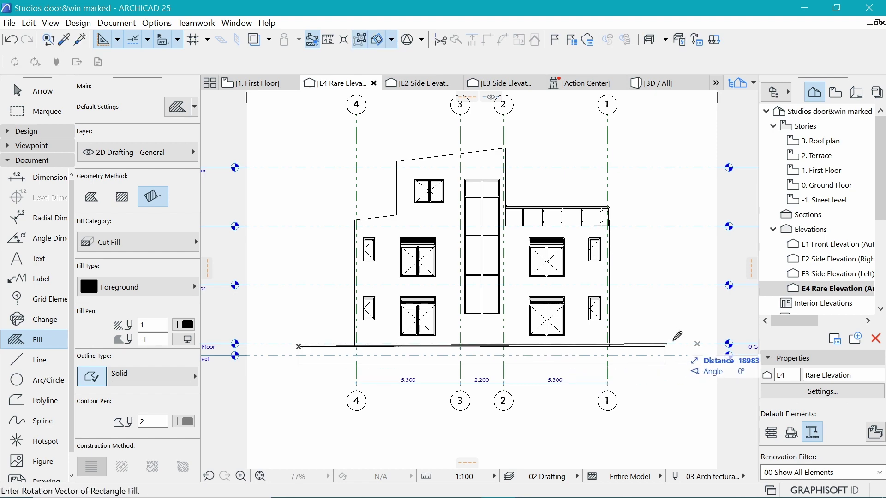
{"action": "left_click", "coordinate": [665, 348]}
{"action": "left_click", "coordinate": [664, 350]}
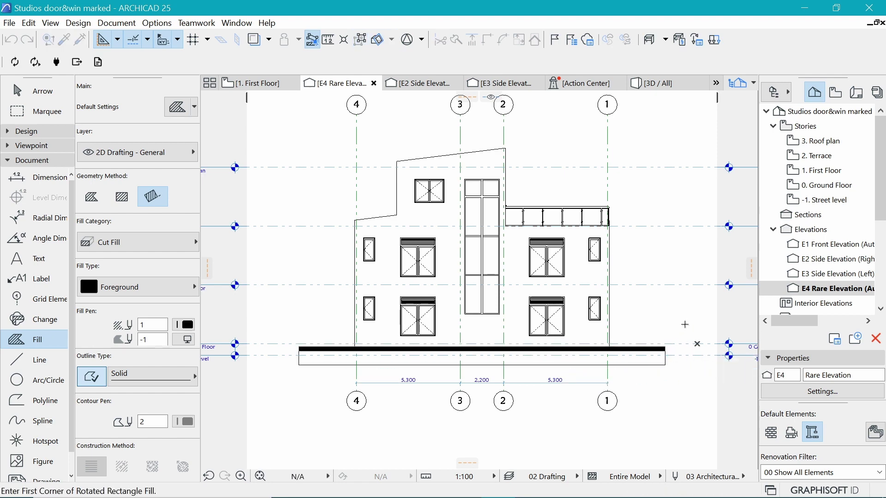
Pull both side boundaries of the rear elevation inward, closer to the building and just inside the ends of the ground fill
{"action": "scroll", "coordinate": [616, 280], "scroll_direction": "down", "scroll_amount": 2}
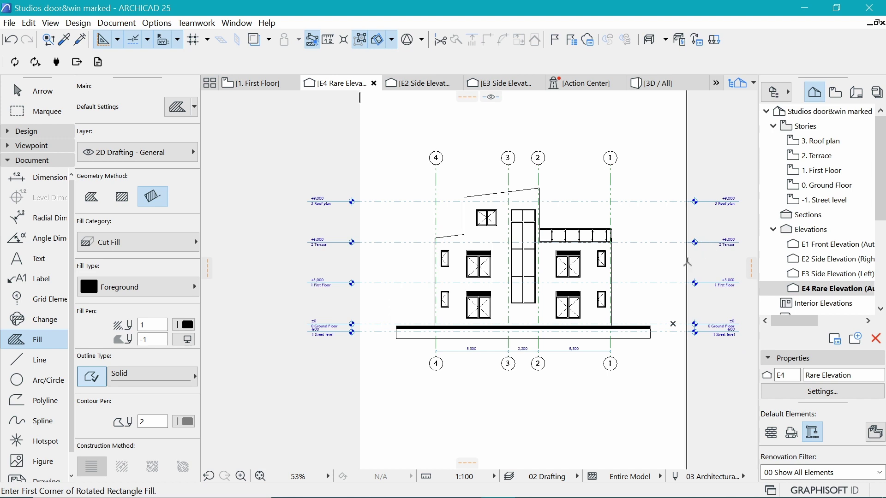
{"action": "left_click_drag", "start_coordinate": [687, 262], "coordinate": [644, 291]}
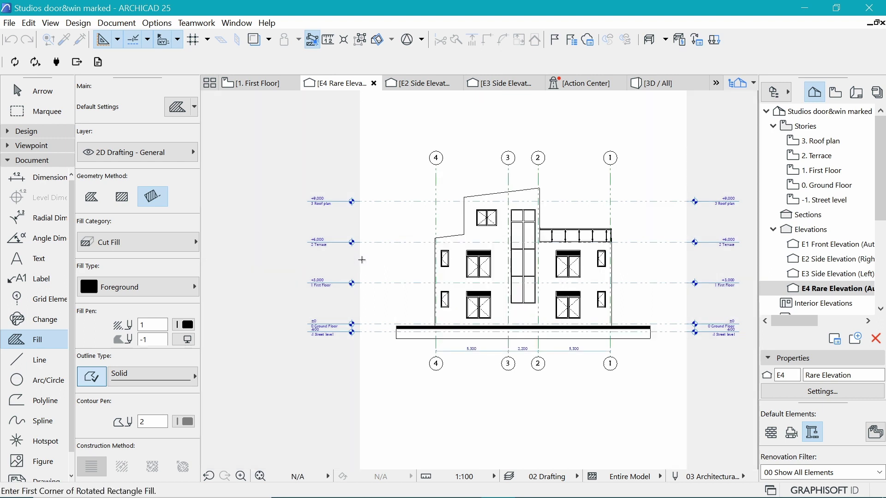
{"action": "left_click_drag", "start_coordinate": [363, 258], "coordinate": [405, 259]}
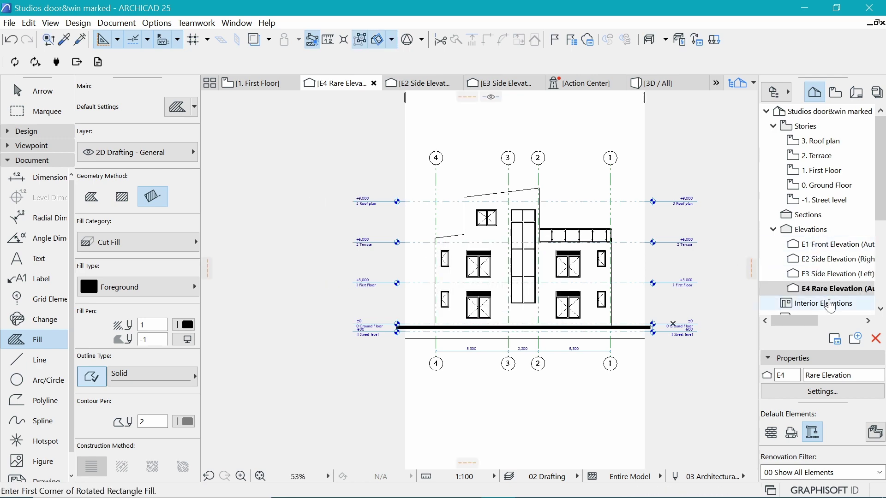
{"action": "scroll", "coordinate": [508, 210], "scroll_direction": "up", "scroll_amount": 6}
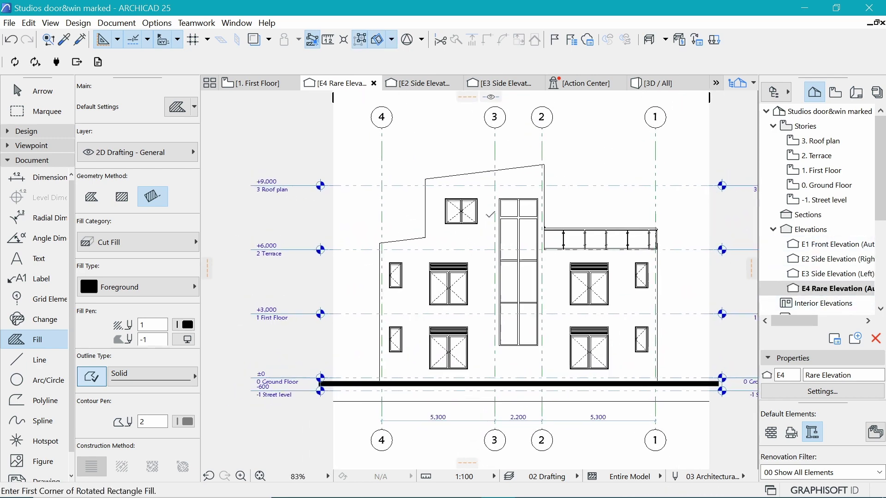
{"action": "scroll", "coordinate": [480, 181], "scroll_direction": "down", "scroll_amount": 2}
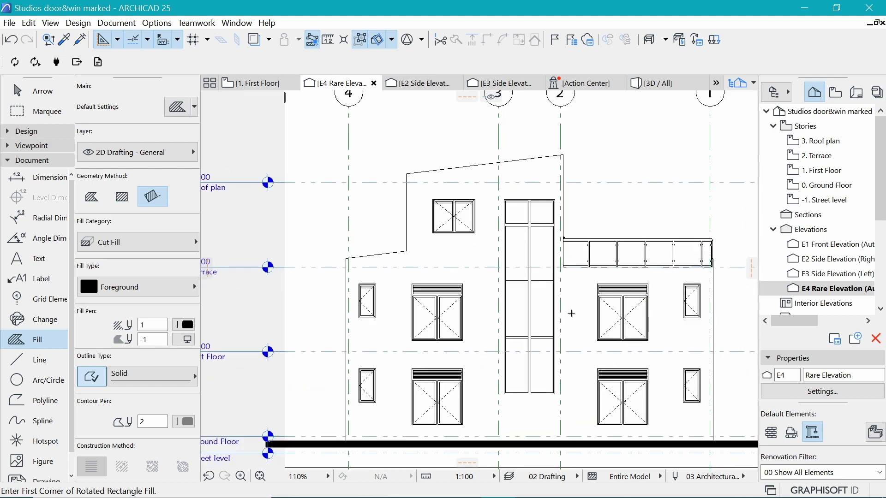
{"action": "scroll", "coordinate": [571, 313], "scroll_direction": "down", "scroll_amount": 3}
{"action": "scroll", "coordinate": [538, 304], "scroll_direction": "up", "scroll_amount": 1}
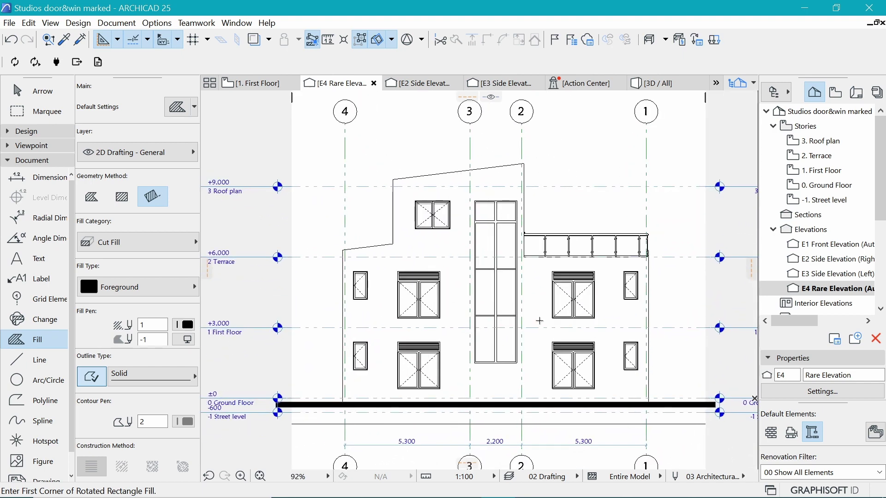